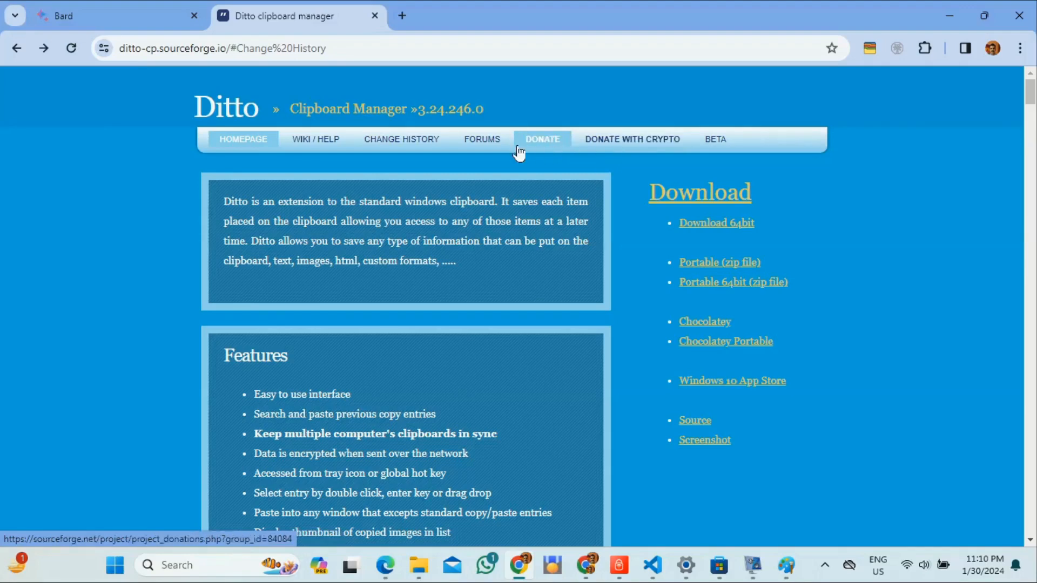
Step: Open the Ditto wiki from the homepage, go to its GitHub repository and look through the source file list
{"action": "left_click", "coordinate": [327, 142]}
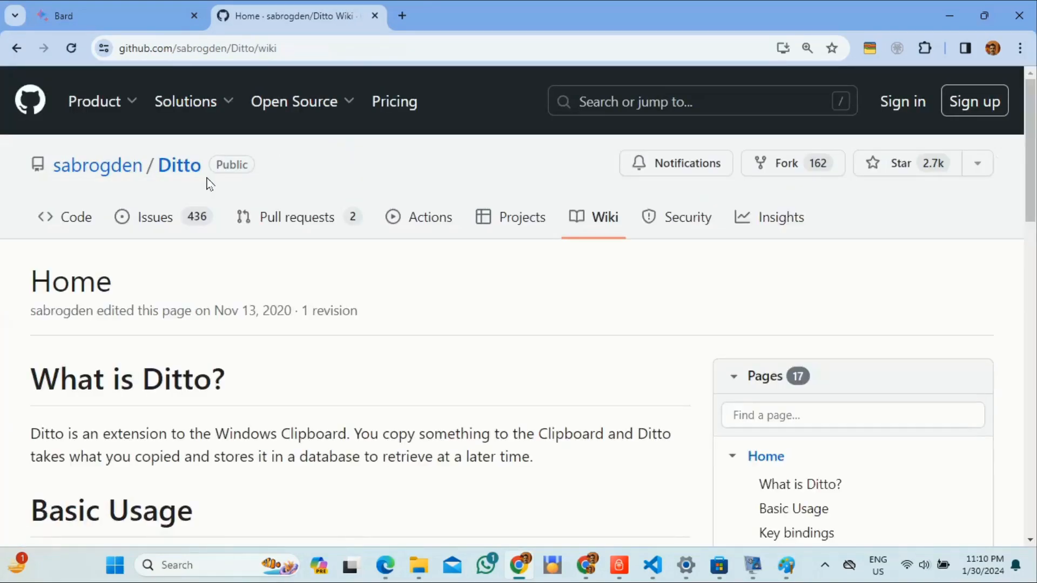
{"action": "left_click", "coordinate": [186, 172]}
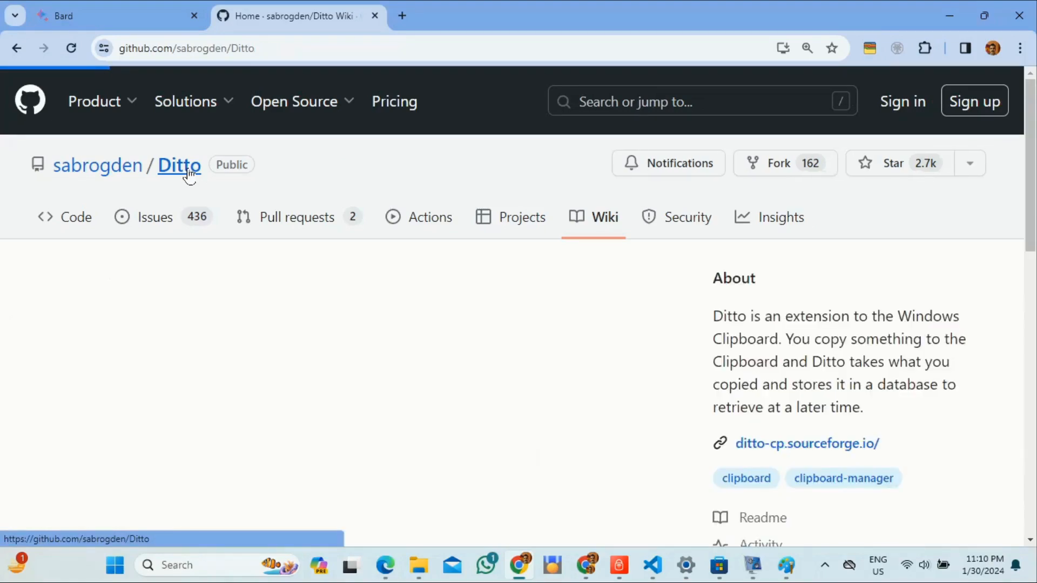
{"action": "scroll", "coordinate": [189, 321], "scroll_direction": "down", "scroll_amount": 10}
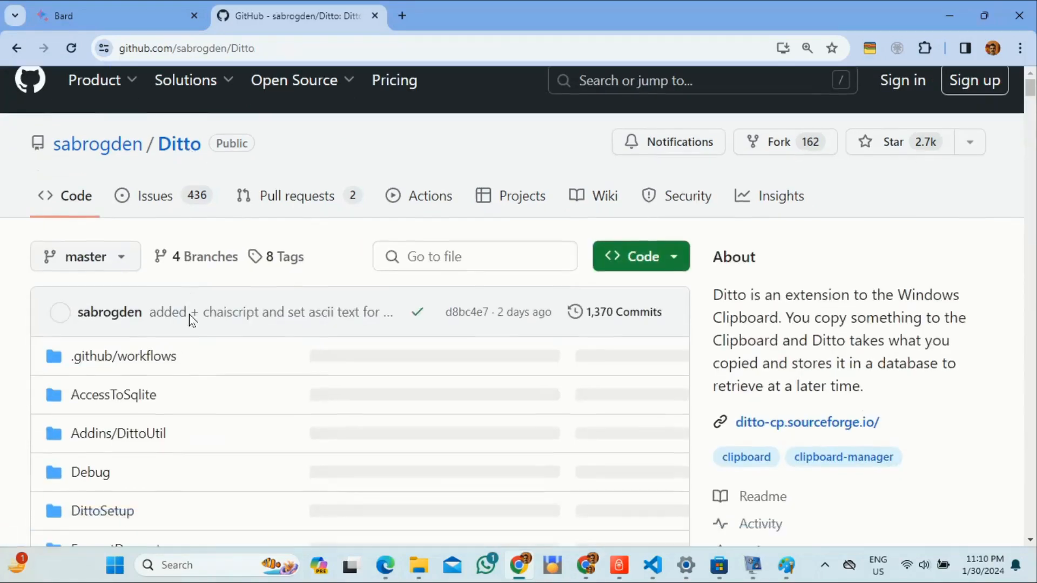
{"action": "scroll", "coordinate": [192, 321], "scroll_direction": "down", "scroll_amount": 15}
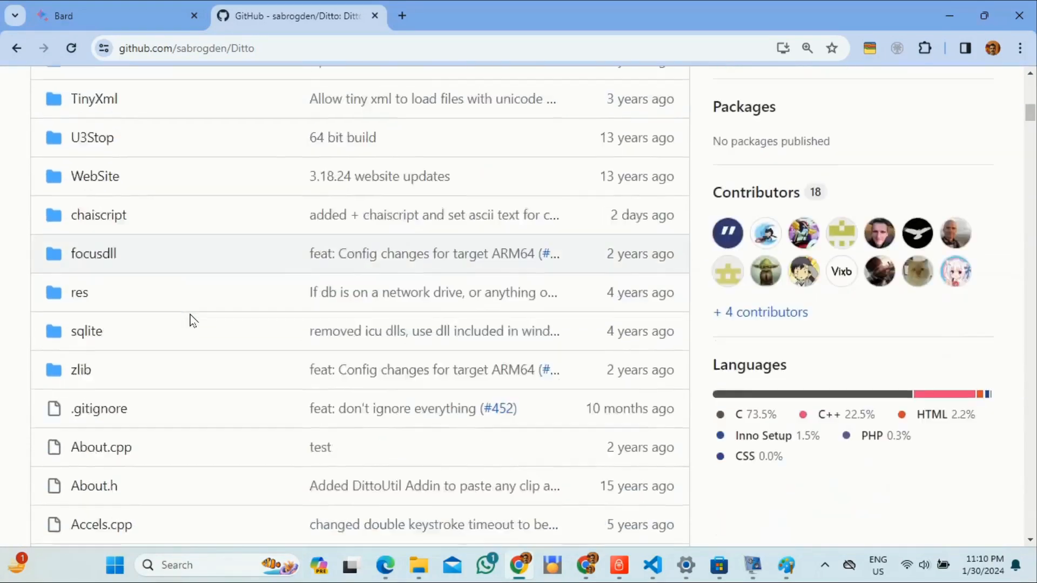
{"action": "scroll", "coordinate": [192, 320], "scroll_direction": "up", "scroll_amount": 20}
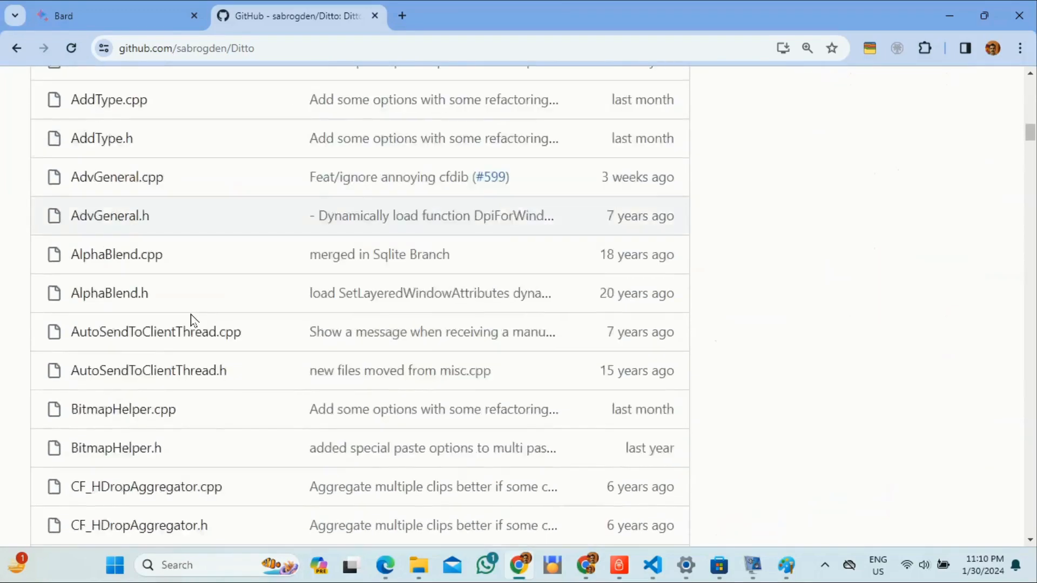
{"action": "scroll", "coordinate": [190, 320], "scroll_direction": "up", "scroll_amount": 6}
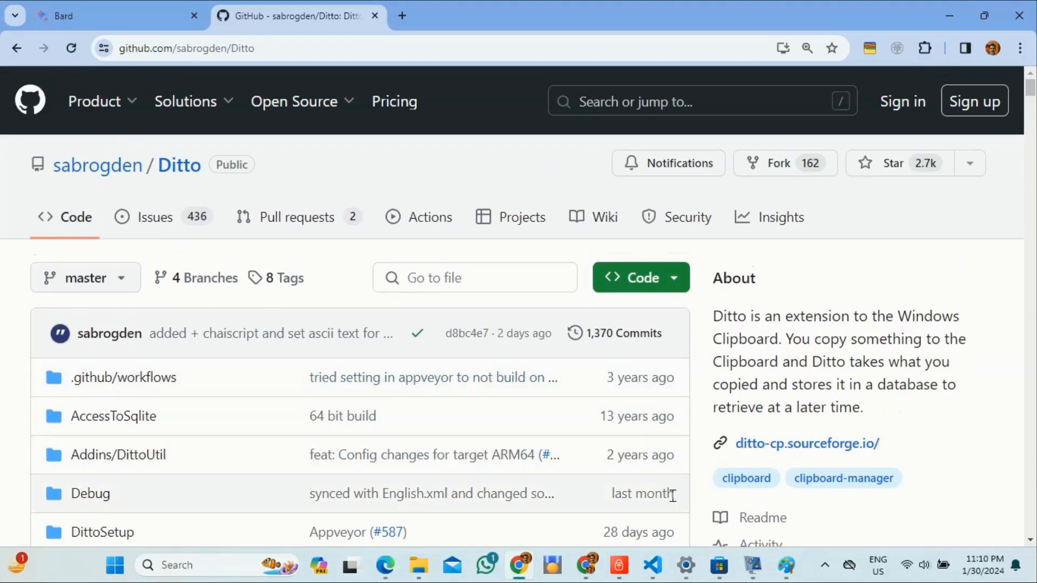
Step: Switch to the Microsoft Store, launch Ditto Clipboard from its product page and open it from the system tray
{"action": "left_click", "coordinate": [718, 568]}
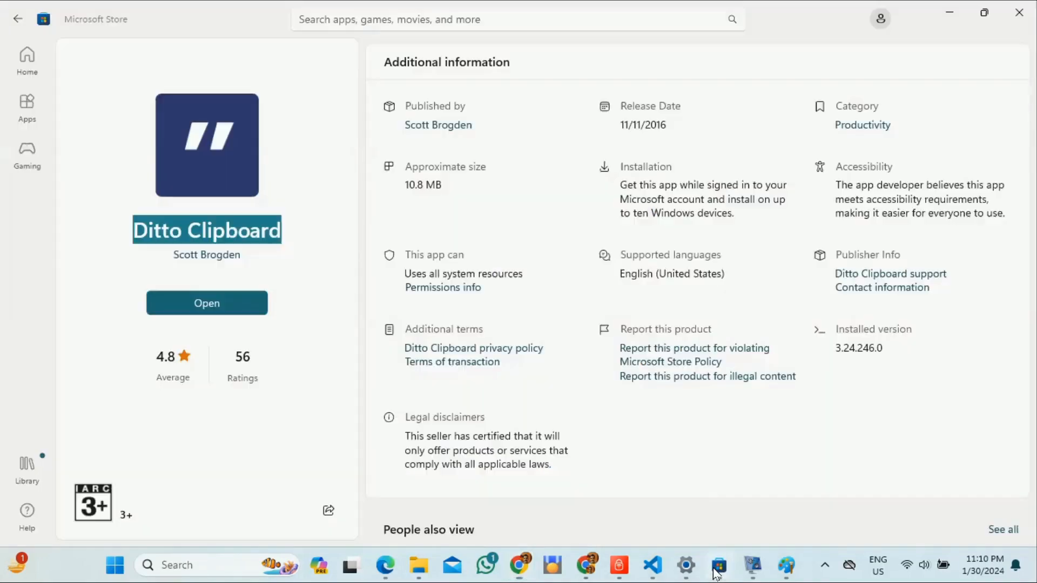
{"action": "left_click", "coordinate": [222, 309]}
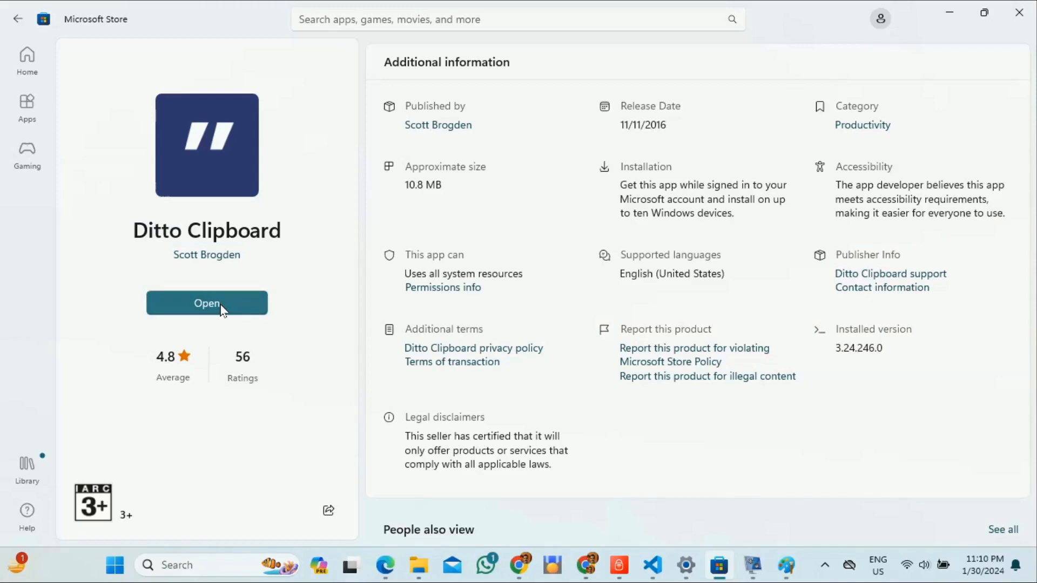
{"action": "left_click", "coordinate": [826, 567]}
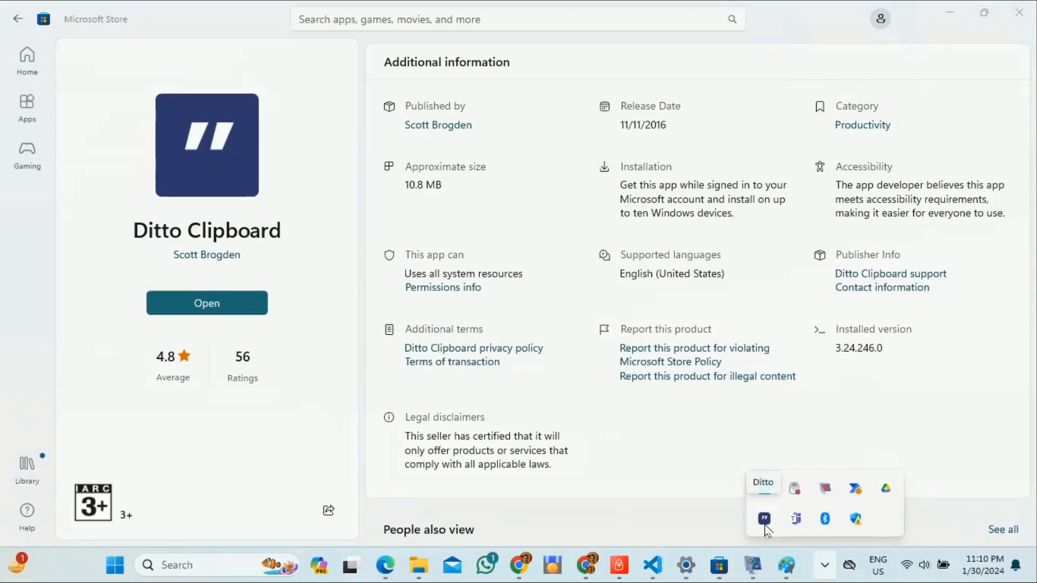
{"action": "left_click", "coordinate": [765, 525]}
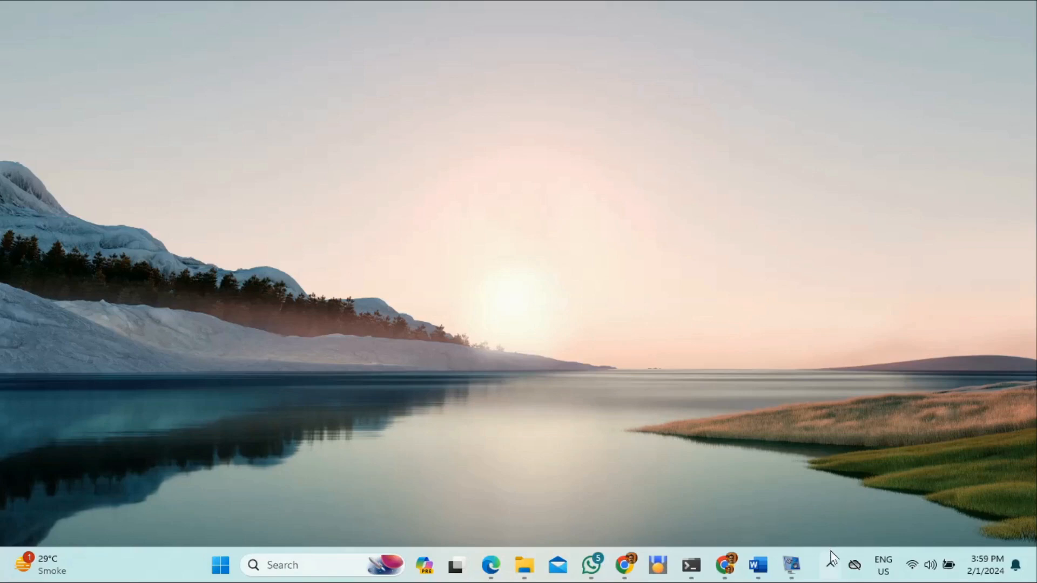
Step: Open Ditto's clip list from the system tray on the desktop and close it
{"action": "left_click", "coordinate": [830, 568]}
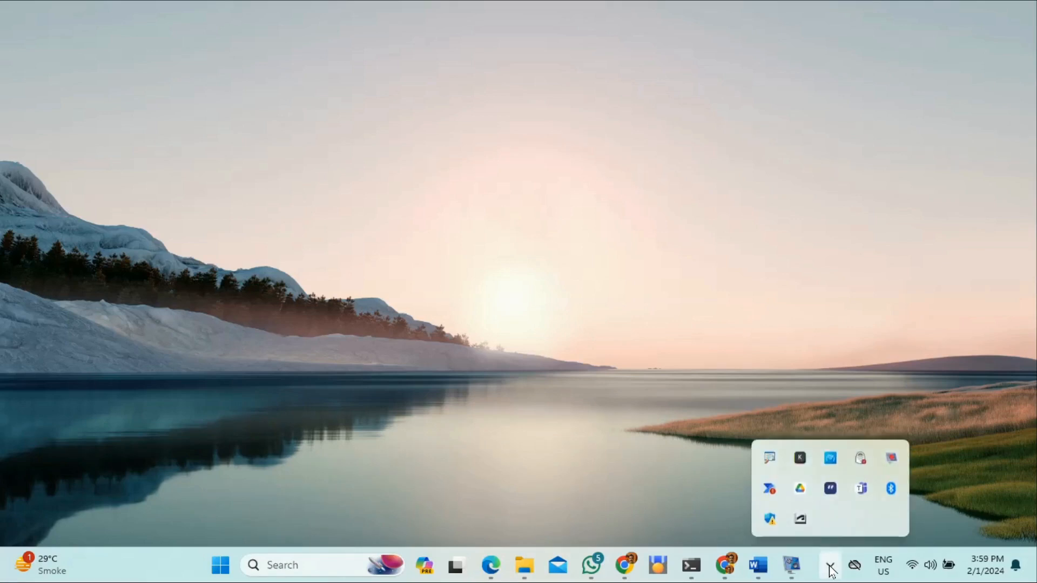
{"action": "left_click", "coordinate": [831, 489]}
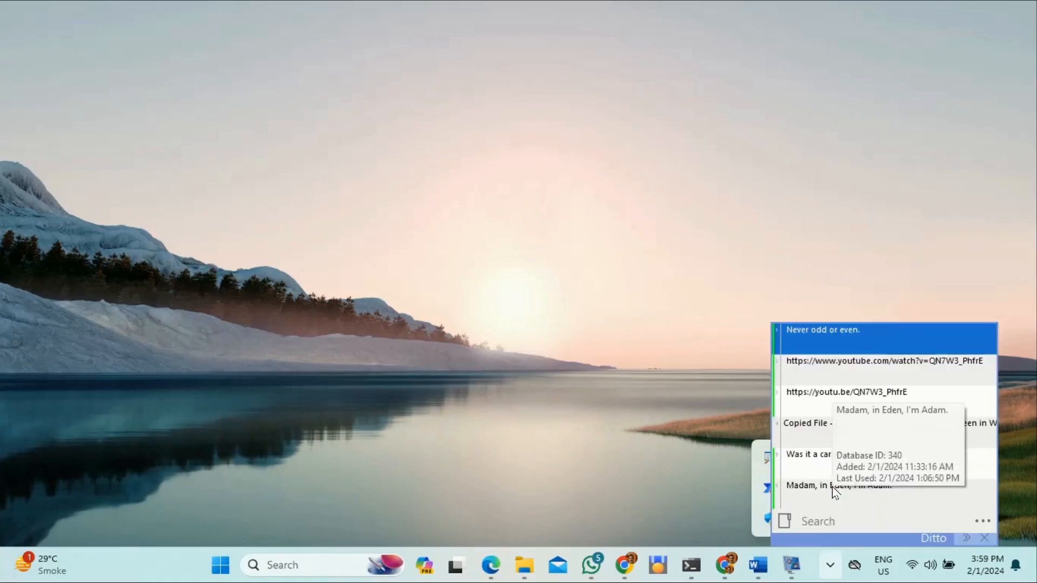
{"action": "left_click", "coordinate": [984, 538]}
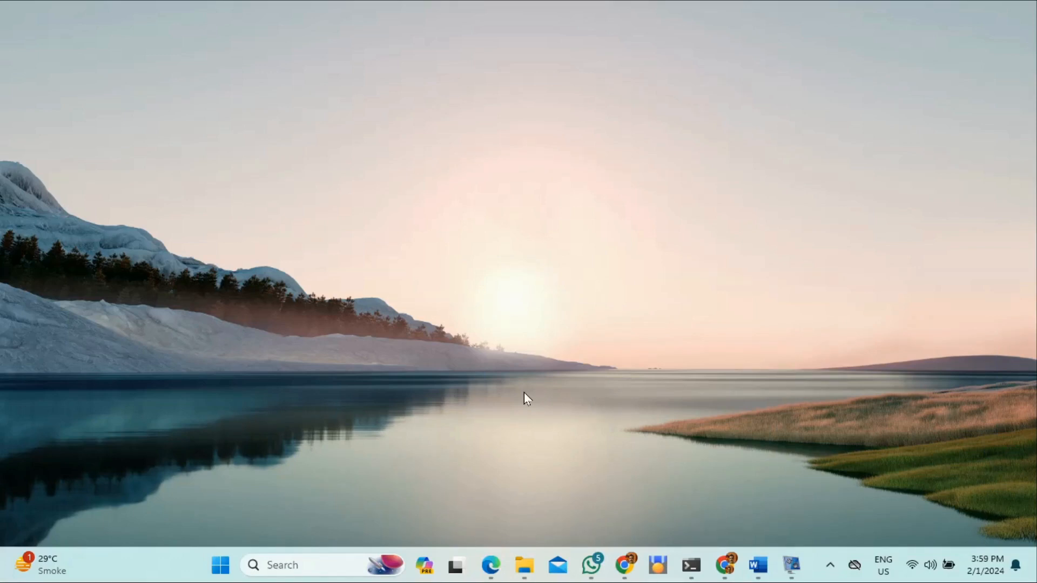
Step: Bring up the Ditto clip list over the desktop, dismiss it, and repeat once more
{"action": "key", "text": "ctrl"}
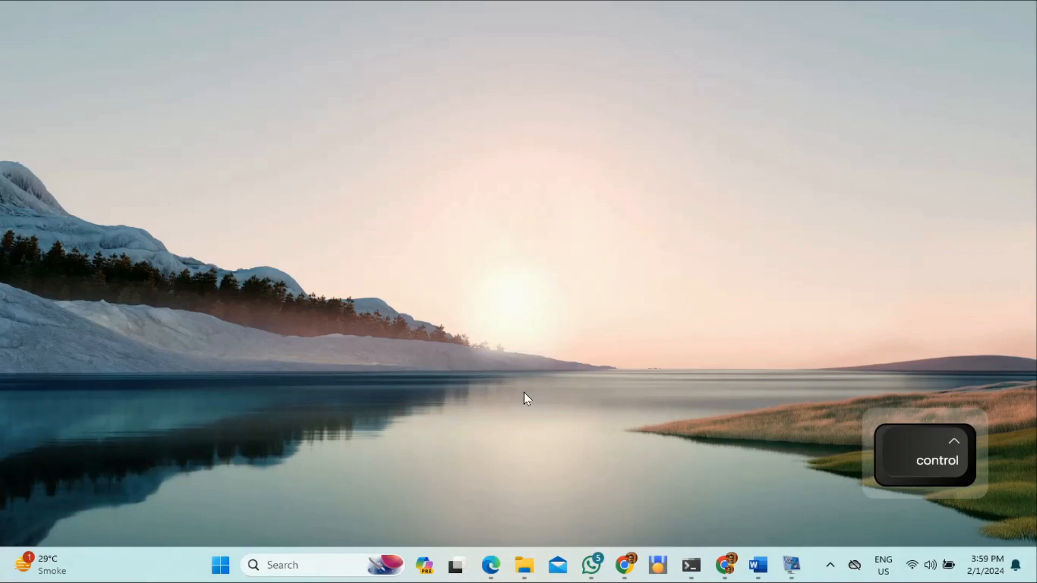
{"action": "key", "text": "ctrl+grave"}
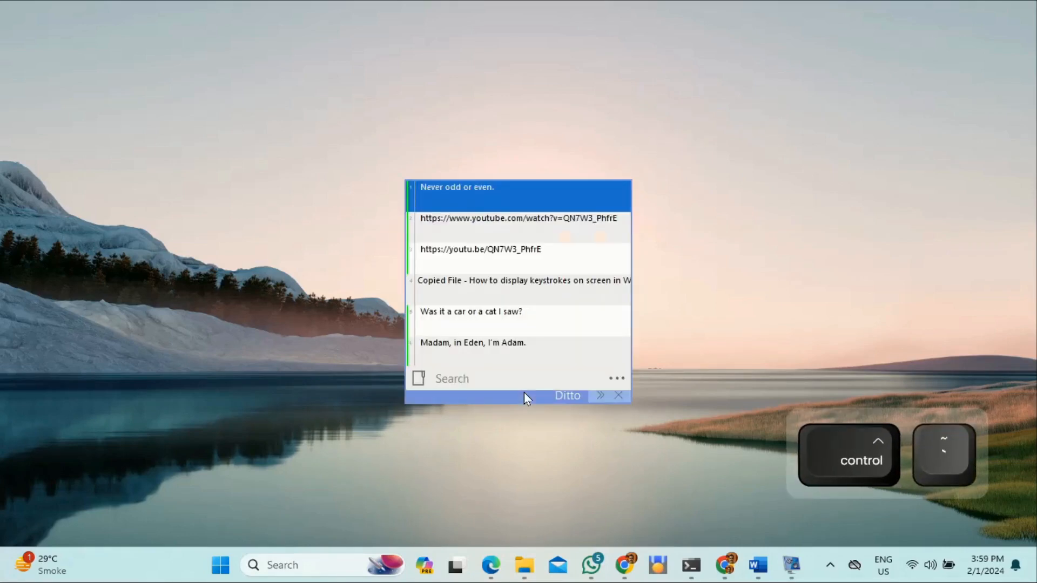
{"action": "key", "text": "ctrl+v"}
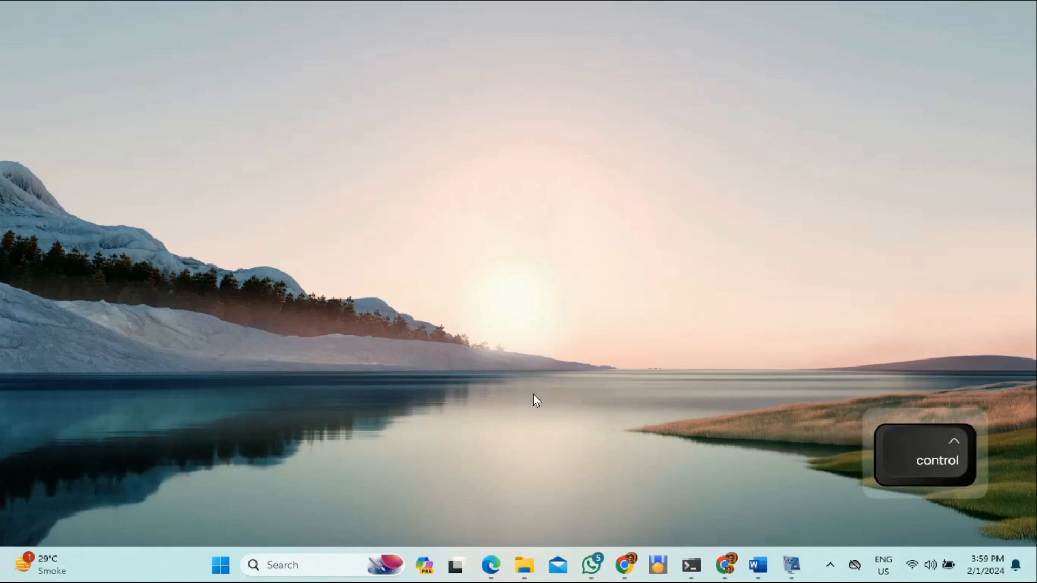
{"action": "key", "text": "ctrl+grave"}
{"action": "key", "text": "ctrl+grave"}
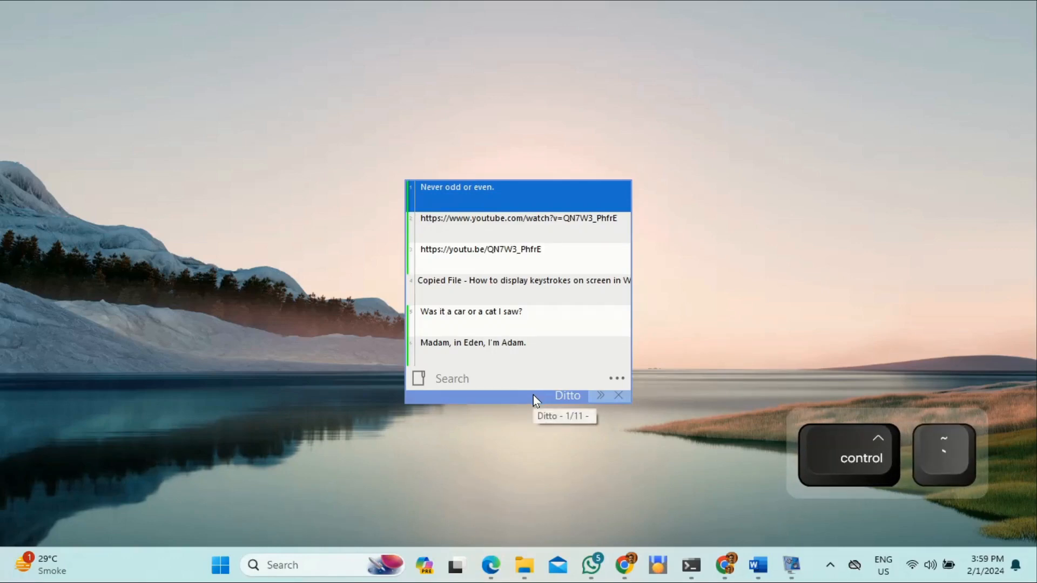
{"action": "left_click", "coordinate": [562, 452]}
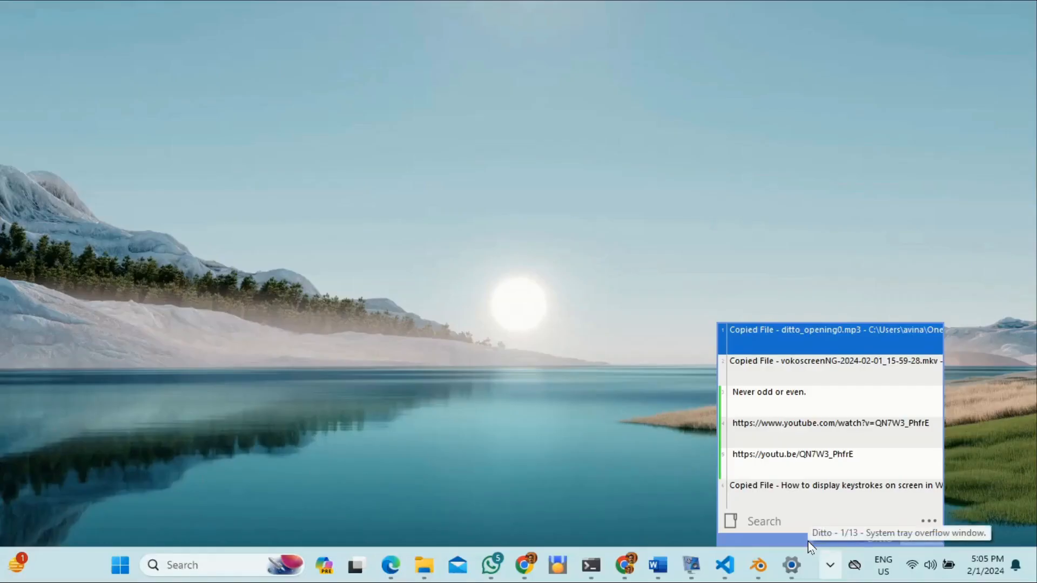
Step: Move the Ditto window near the middle of the desktop and turn on its auto roll-up
{"action": "left_click_drag", "start_coordinate": [809, 547], "coordinate": [446, 350]}
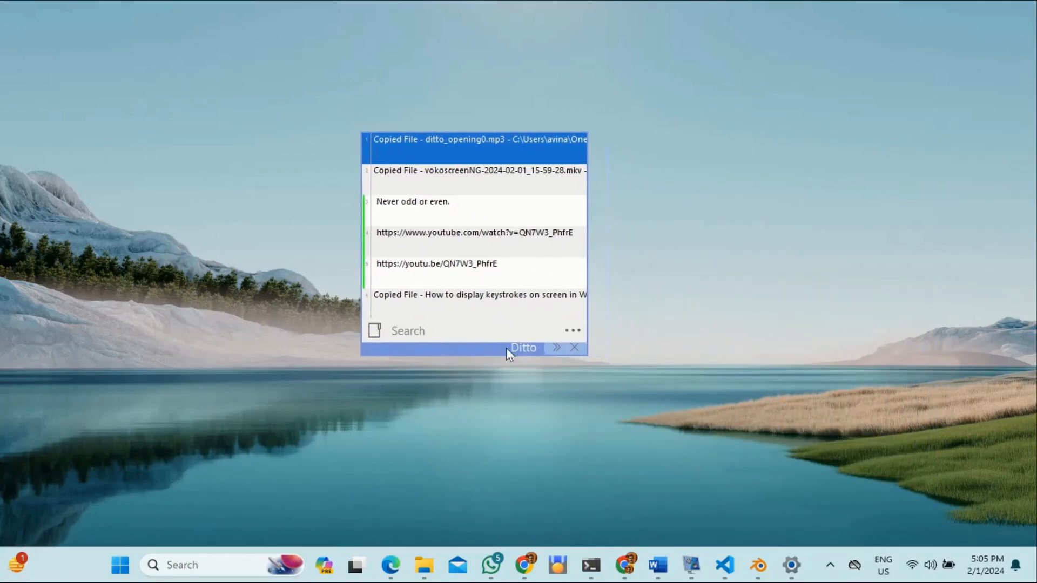
{"action": "left_click", "coordinate": [557, 350]}
{"action": "left_click", "coordinate": [558, 350]}
{"action": "left_click", "coordinate": [557, 350]}
{"action": "left_click", "coordinate": [557, 350]}
{"action": "left_click", "coordinate": [558, 350]}
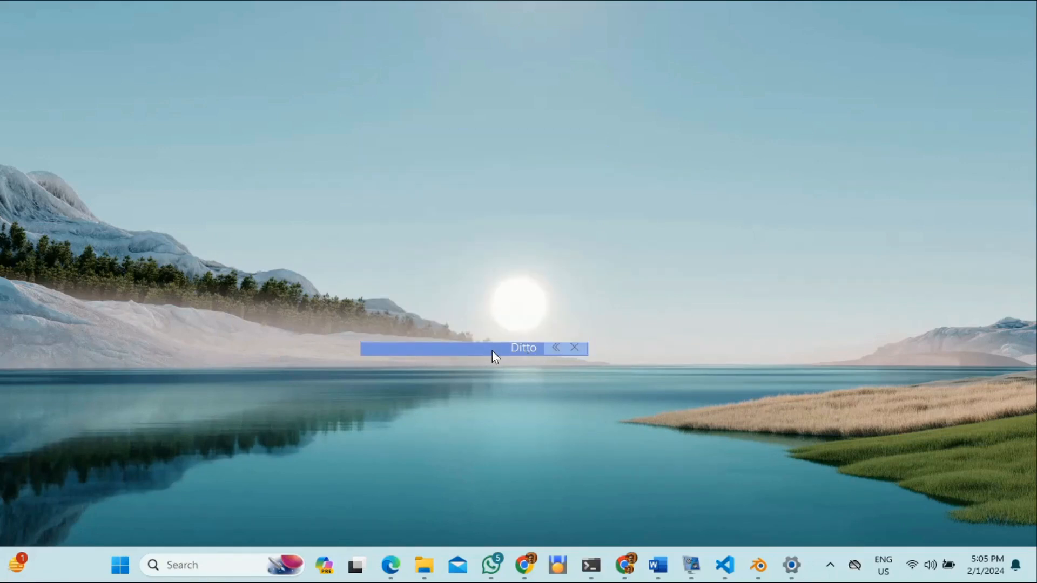
Step: Reposition the rolled-up Ditto bar higher on the desktop, expand it to show the clips, and dismiss the window
{"action": "left_click_drag", "start_coordinate": [489, 350], "coordinate": [424, 270]}
{"action": "mouse_move", "coordinate": [424, 271]}
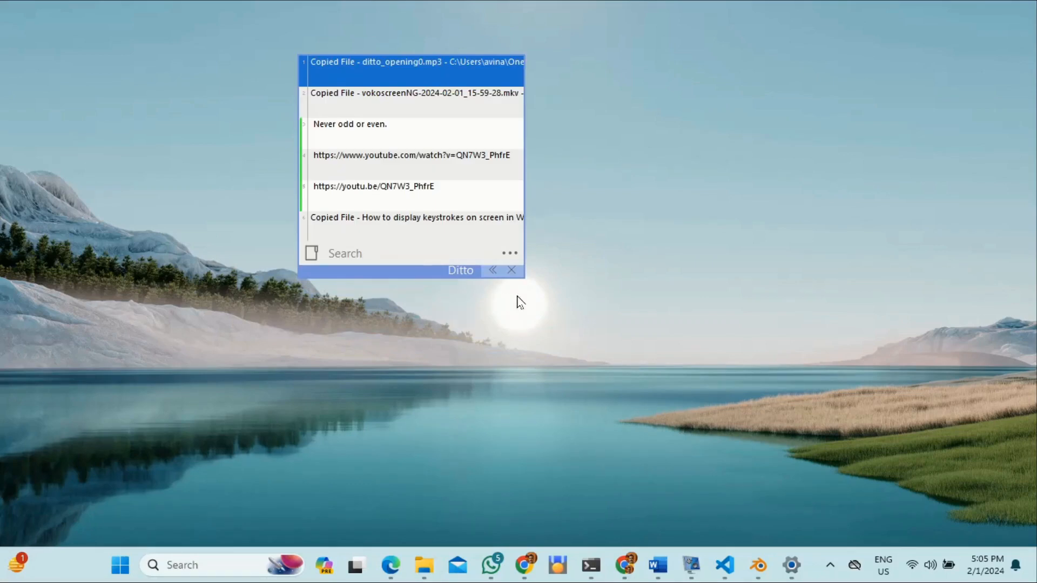
{"action": "left_click", "coordinate": [554, 314]}
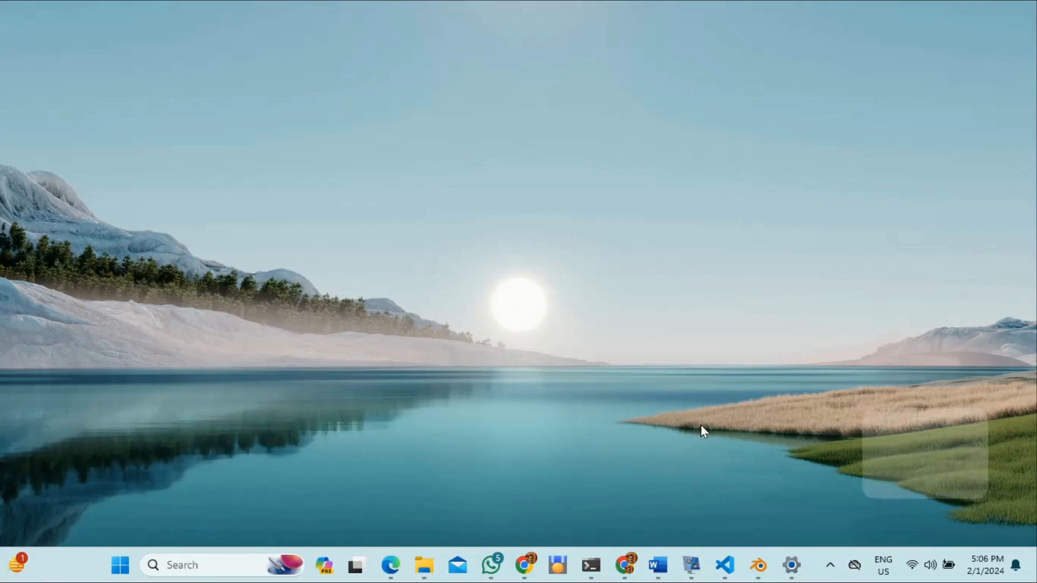
Step: Show the Ditto clip list on the desktop and dismiss it by shifting focus away, two times
{"action": "key", "text": "ctrl+grave"}
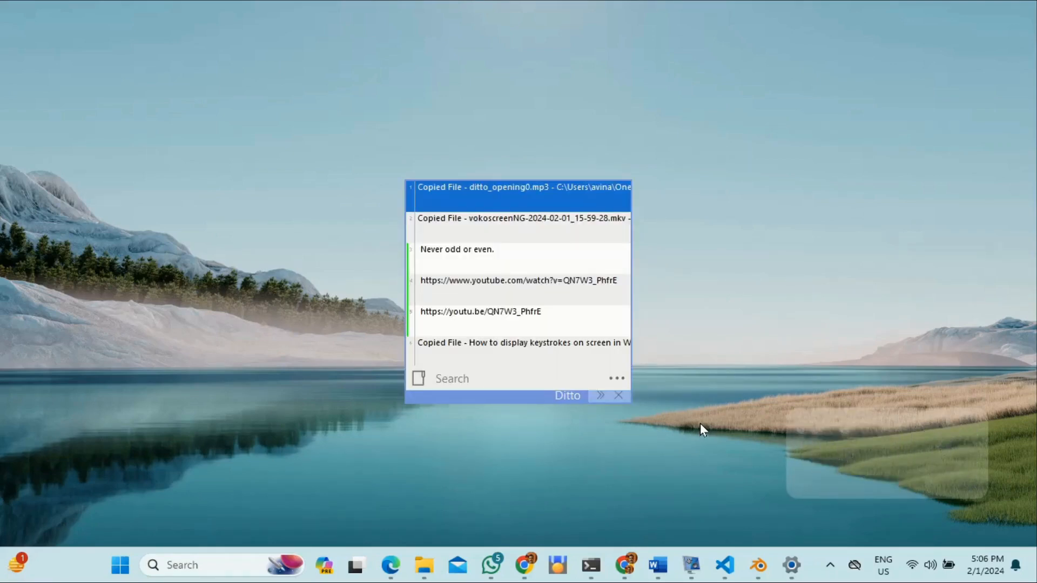
{"action": "left_click", "coordinate": [668, 362]}
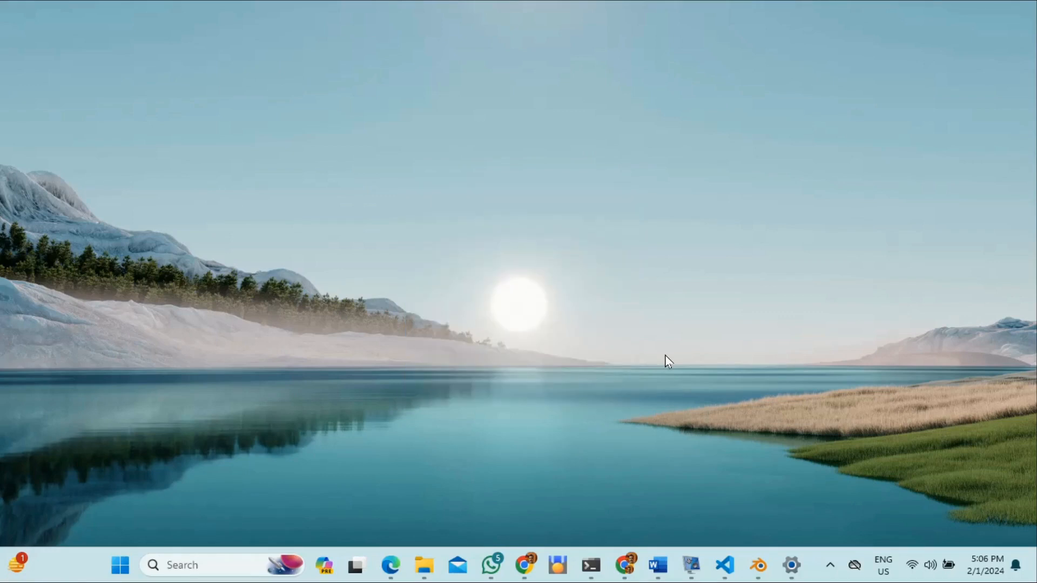
{"action": "key", "text": "ctrl+grave"}
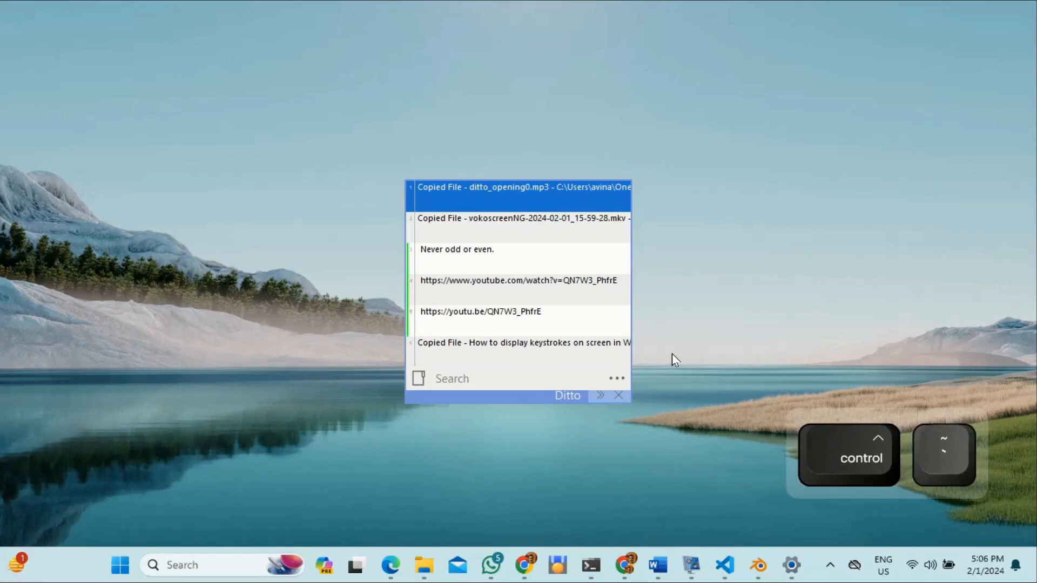
{"action": "left_click", "coordinate": [747, 352]}
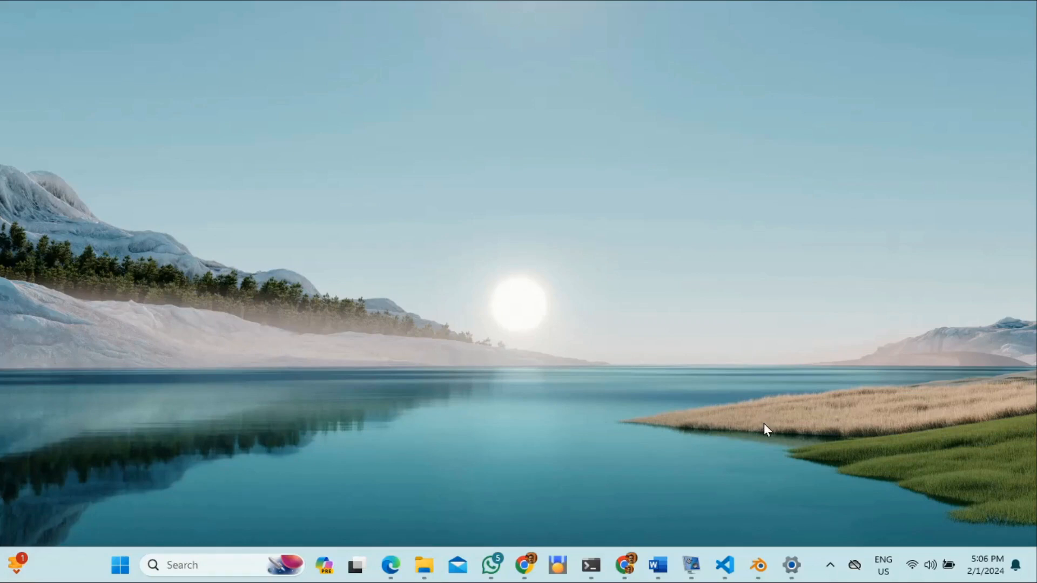
Step: Bring up the Ditto clip list and enable the Always on Top quick option
{"action": "key", "text": "ctrl+grave"}
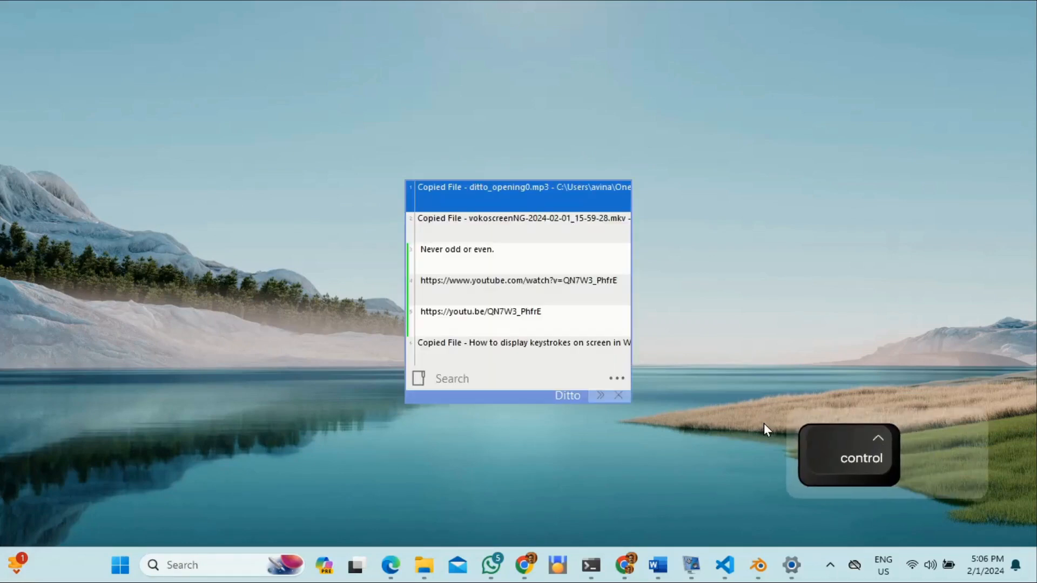
{"action": "left_click", "coordinate": [618, 378]}
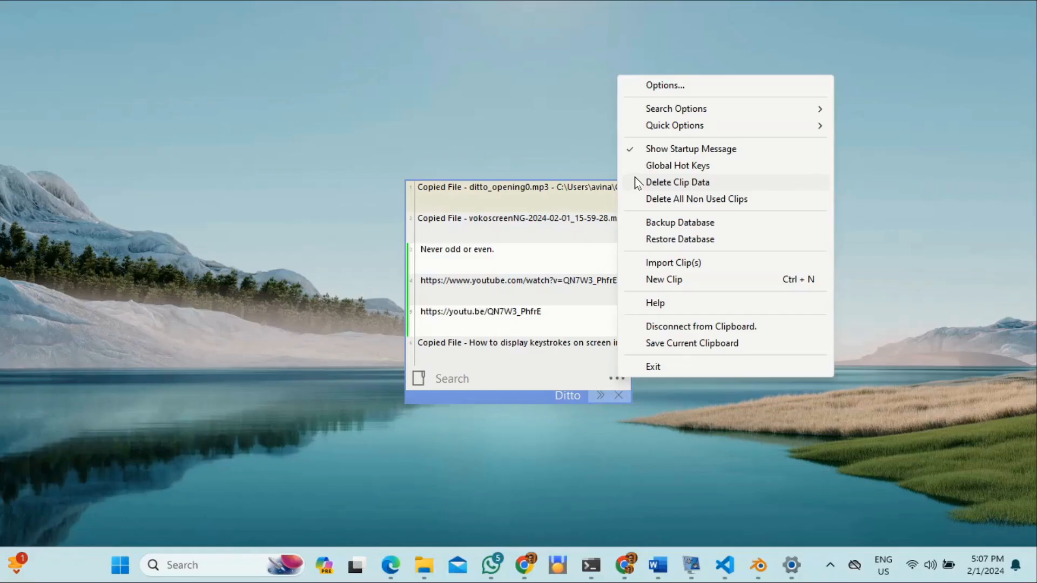
{"action": "mouse_move", "coordinate": [677, 128]}
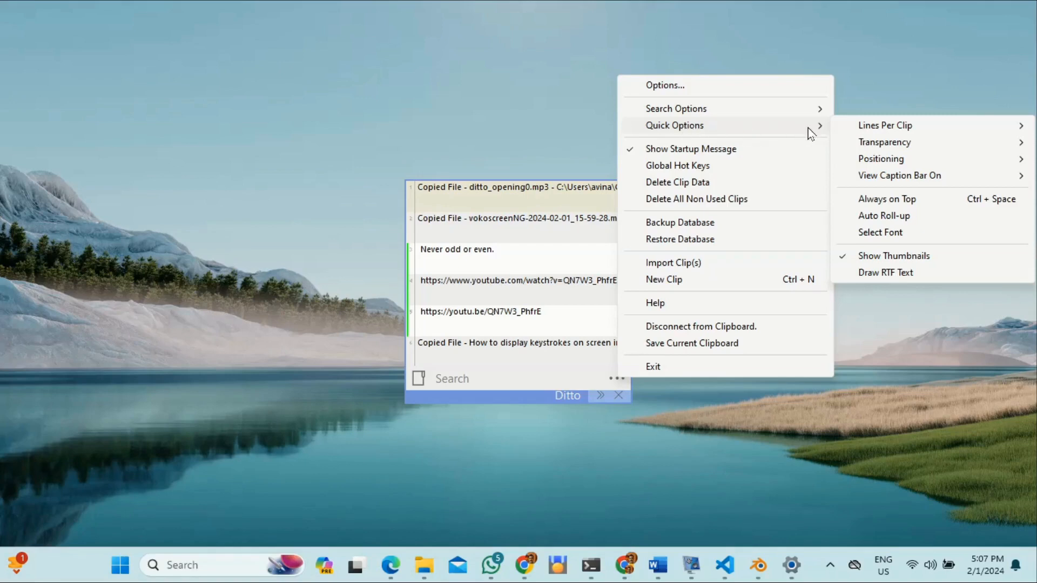
{"action": "left_click", "coordinate": [876, 201]}
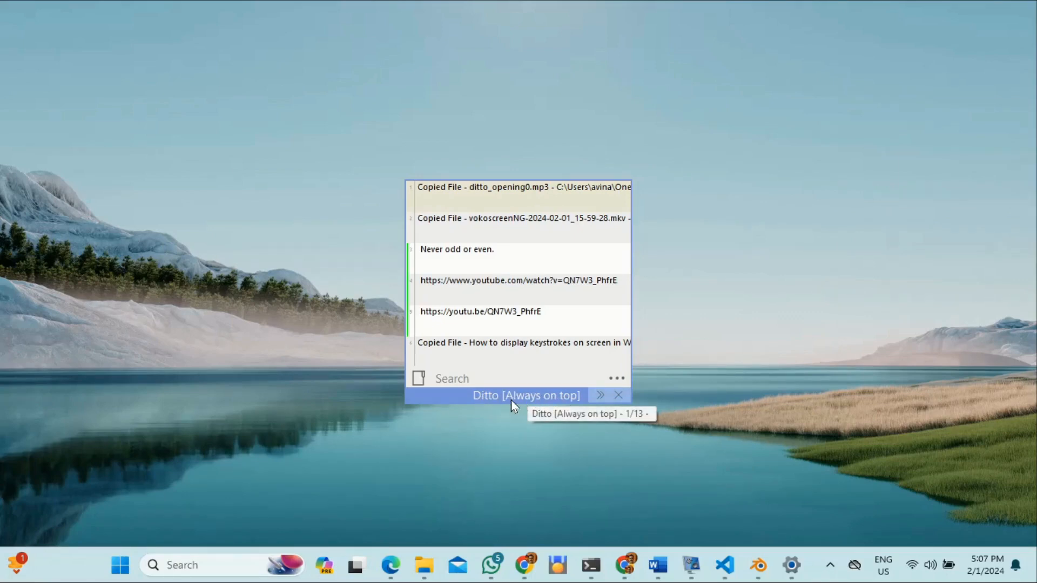
Step: Move the Ditto window on the desktop, switch to VS Code, and reposition Ditto over the code editor
{"action": "left_click_drag", "start_coordinate": [514, 397], "coordinate": [468, 401]}
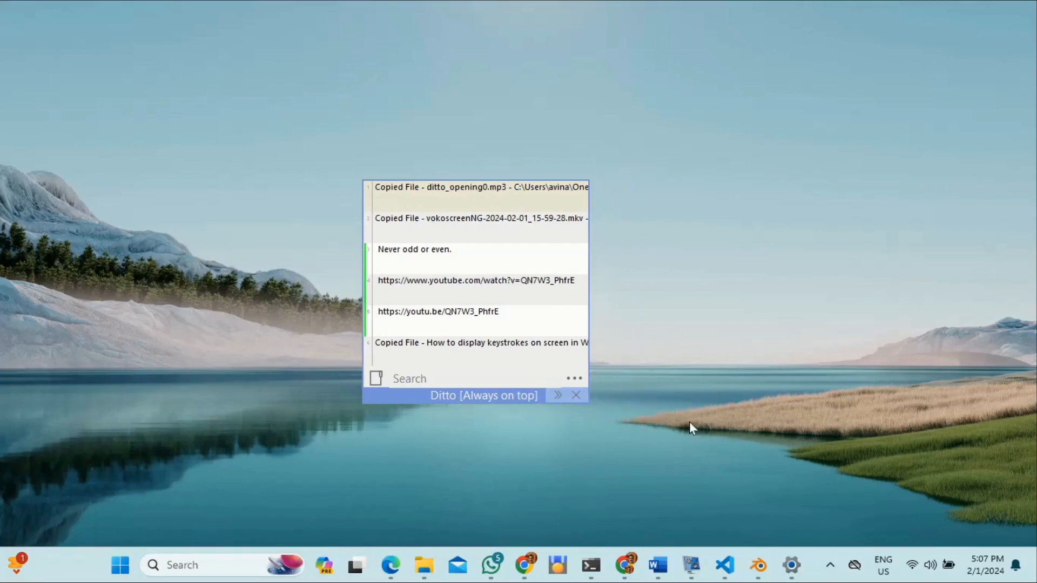
{"action": "left_click", "coordinate": [726, 561]}
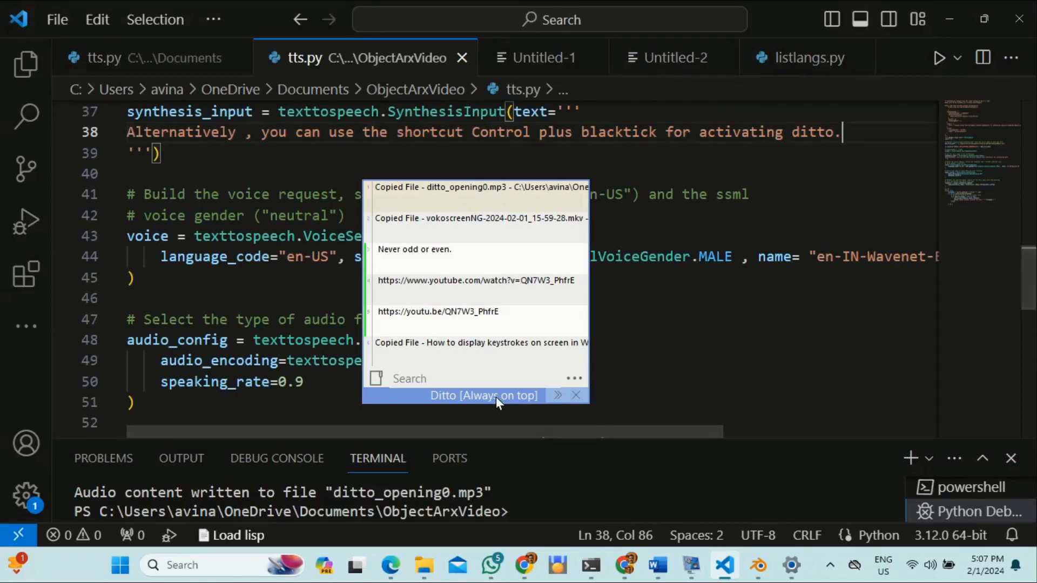
{"action": "left_click_drag", "start_coordinate": [495, 398], "coordinate": [446, 275]}
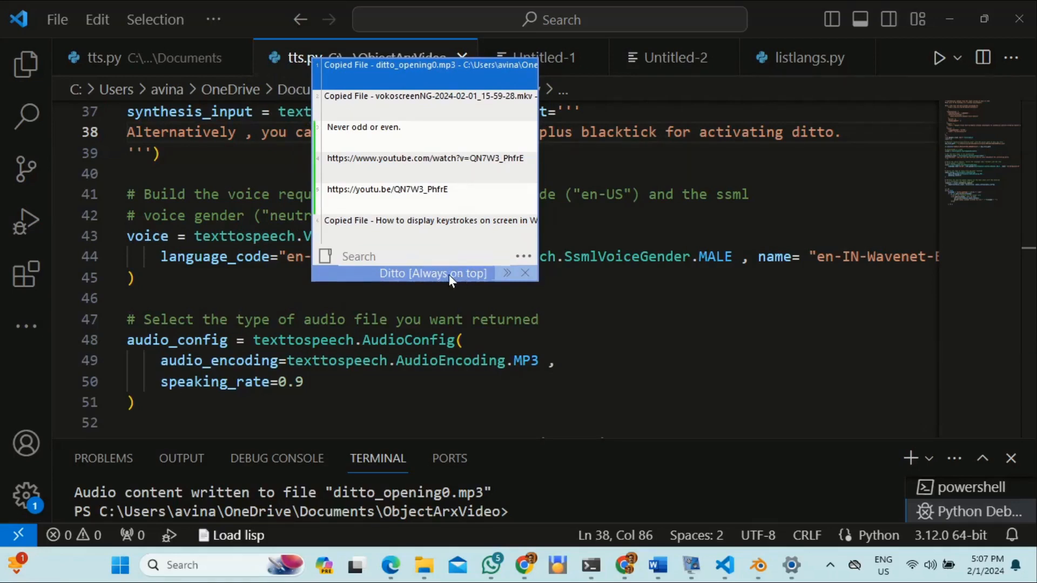
{"action": "left_click_drag", "start_coordinate": [459, 275], "coordinate": [275, 325]}
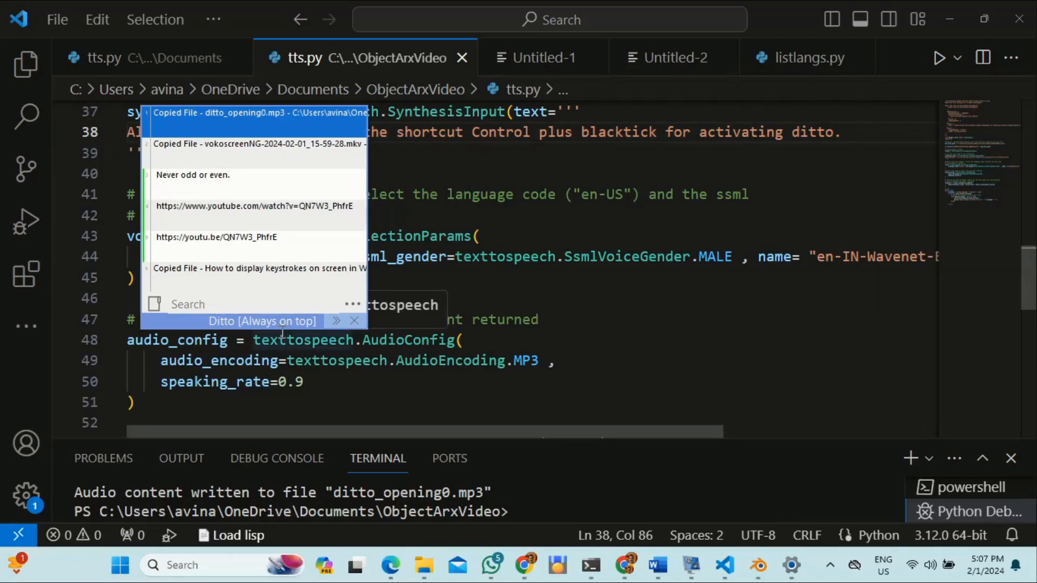
Step: Move Ditto beside the Word list and paste the clips "Sir, I demand, I am a maid named Iris.", "Do geese see God?" and "Don't nod."
{"action": "key", "text": "ctrl+shift"}
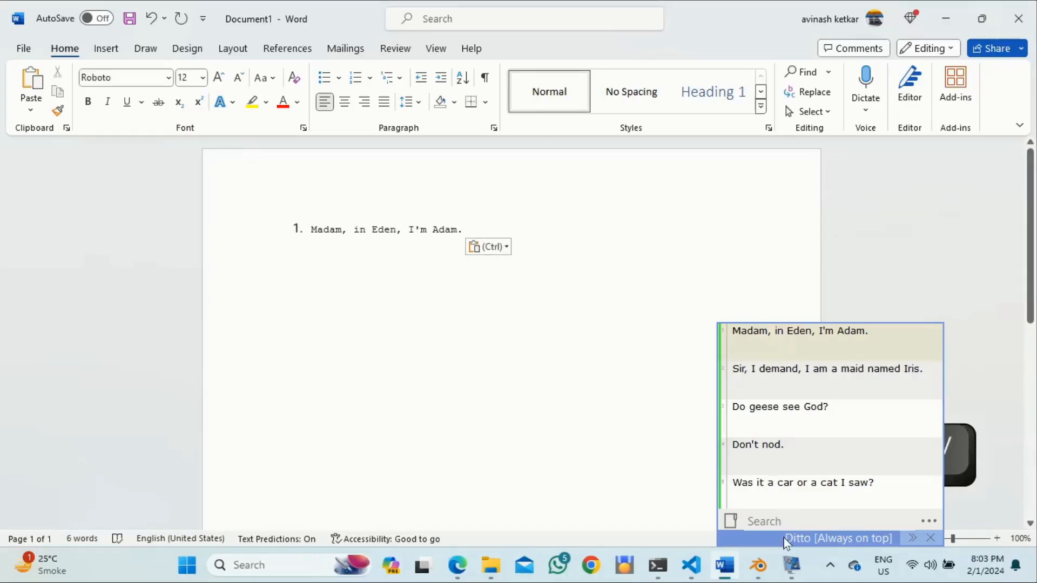
{"action": "left_click_drag", "start_coordinate": [776, 538], "coordinate": [617, 374]}
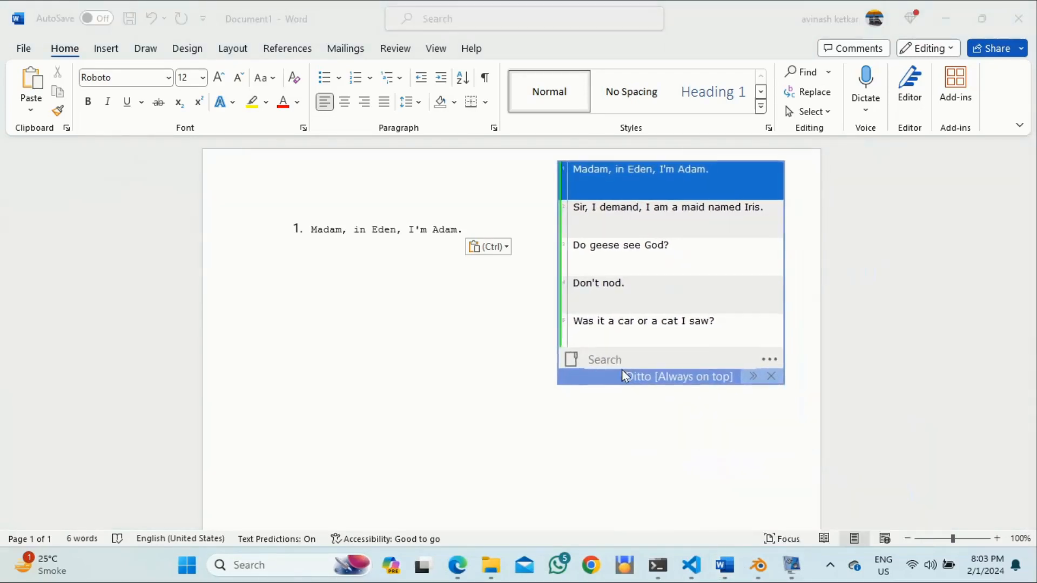
{"action": "double_click", "coordinate": [659, 204]}
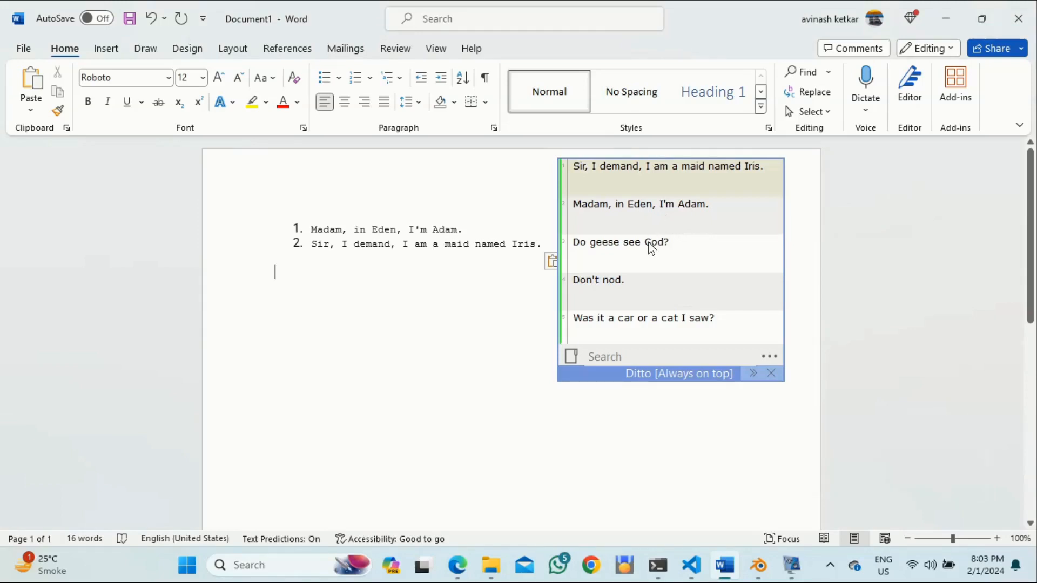
{"action": "double_click", "coordinate": [651, 247]}
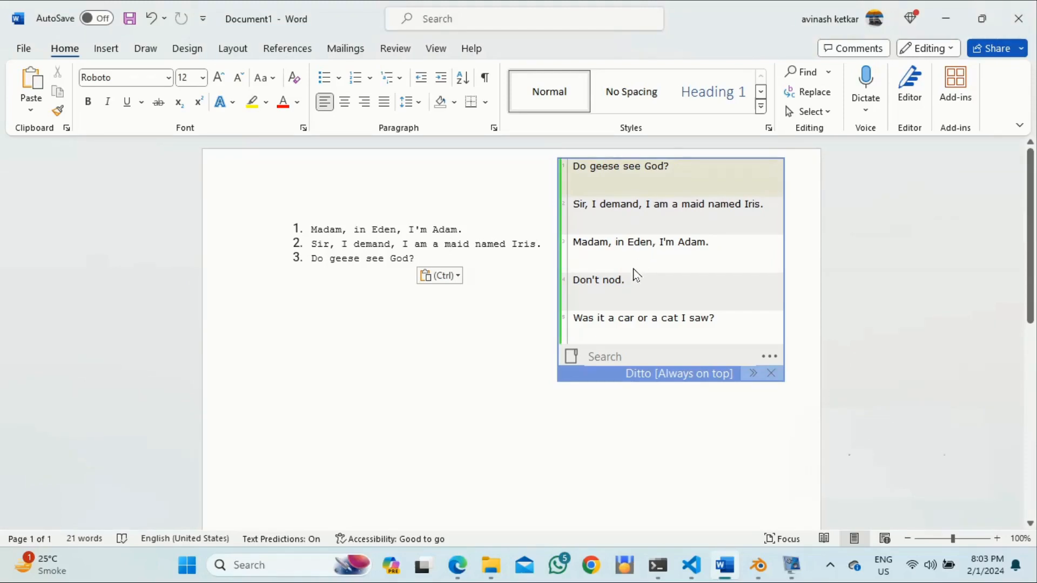
{"action": "double_click", "coordinate": [624, 288]}
{"action": "key", "text": "ctrl+v"}
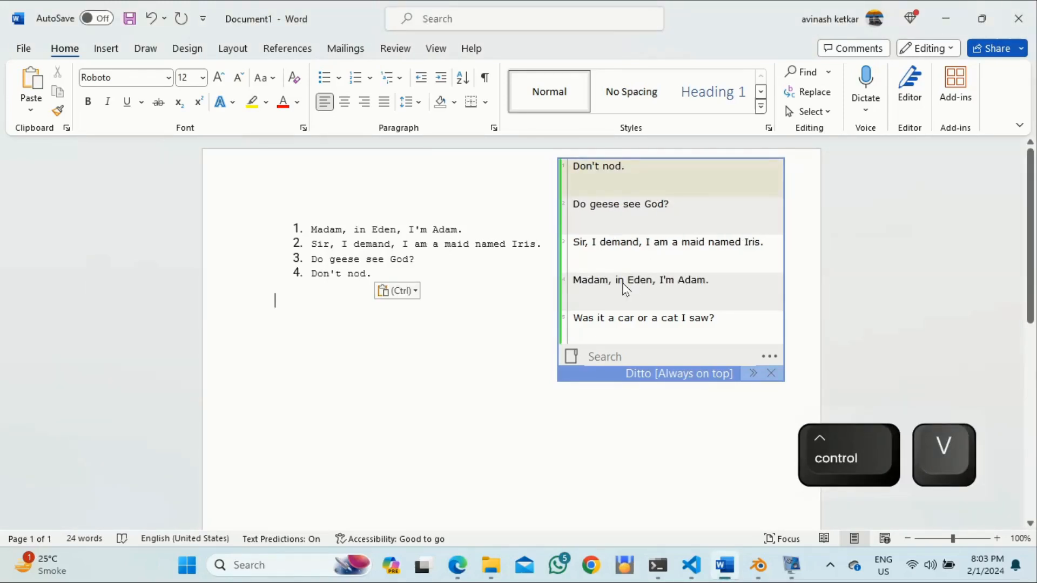
Step: Paste the Ditto clips "Was it a car or a cat I saw?" and "Able was I ere I saw Elba." as the next list items
{"action": "double_click", "coordinate": [614, 323]}
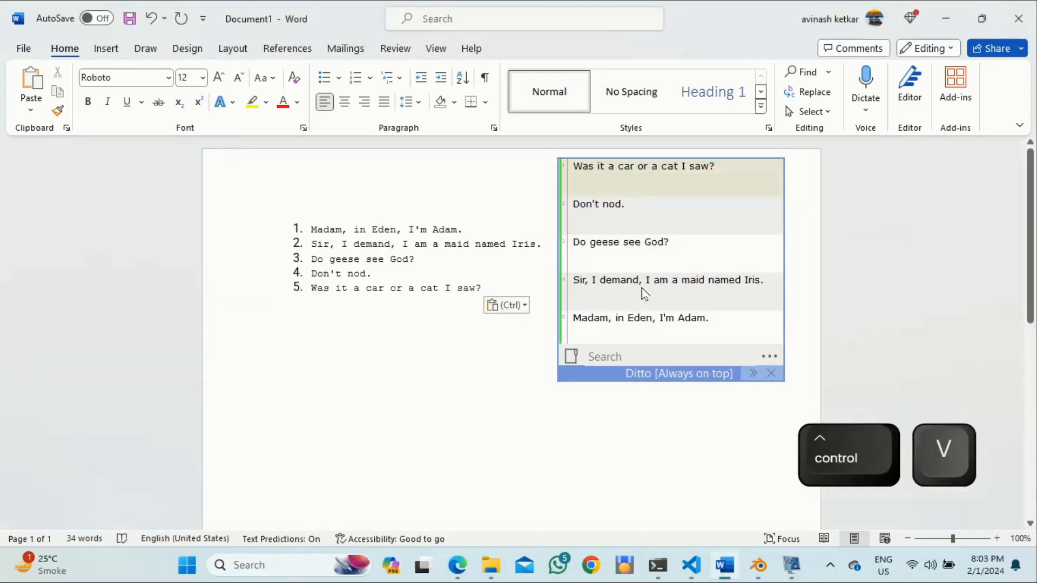
{"action": "scroll", "coordinate": [641, 287], "scroll_direction": "down", "scroll_amount": 2}
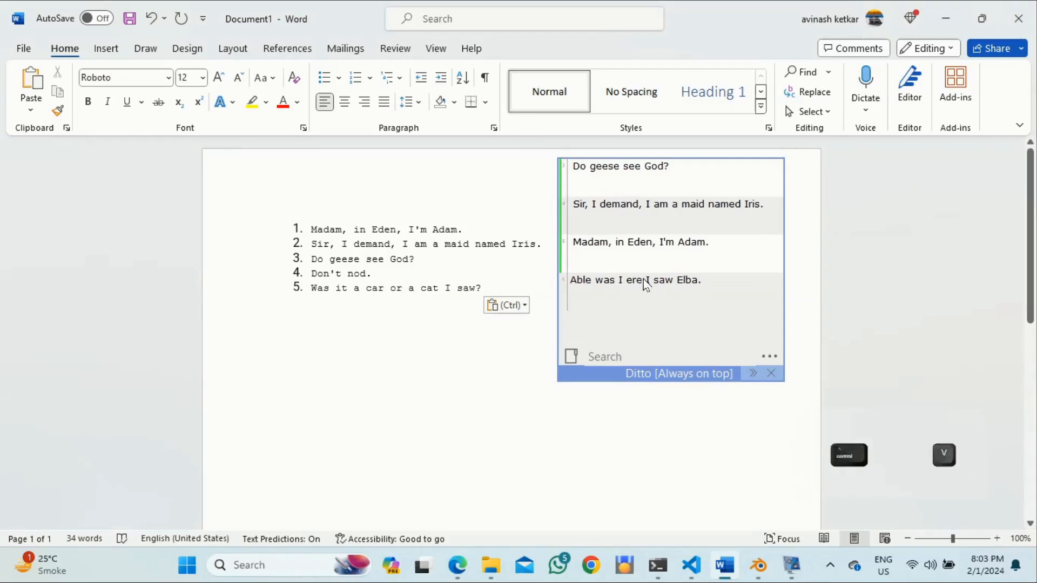
{"action": "double_click", "coordinate": [646, 285]}
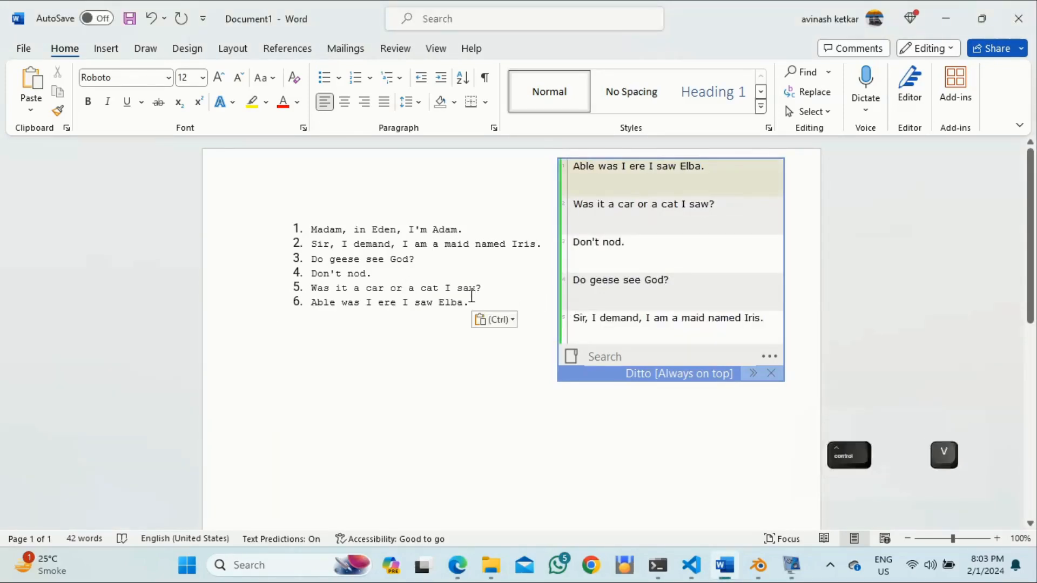
Step: Delete the whole numbered list and paste the first Ditto clip, "Able was I ere I saw Elba.", using its positional global hot key
{"action": "left_click_drag", "start_coordinate": [468, 297], "coordinate": [304, 226]}
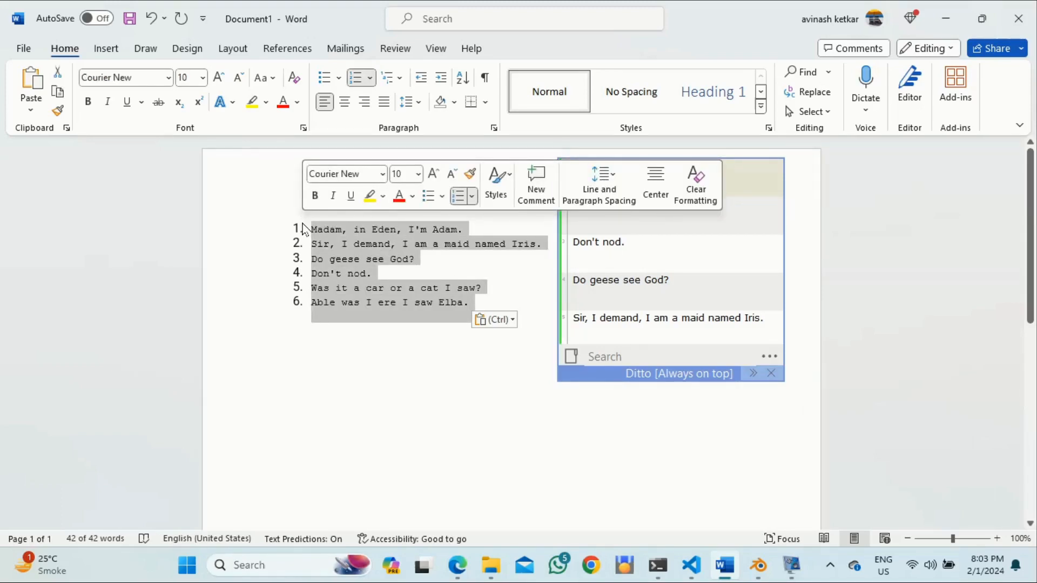
{"action": "key", "text": "Delete"}
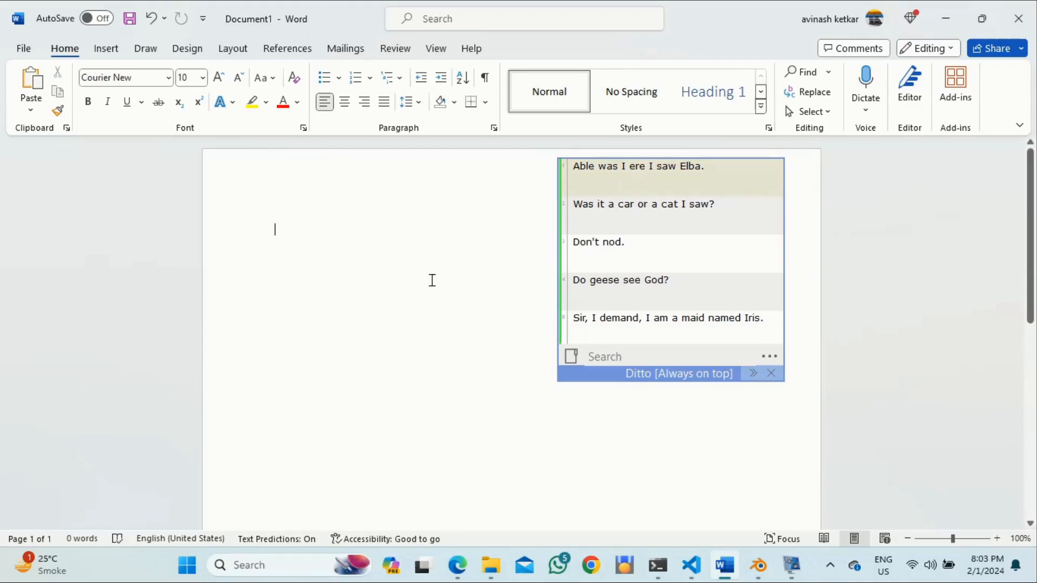
{"action": "key", "text": "ctrl+shift"}
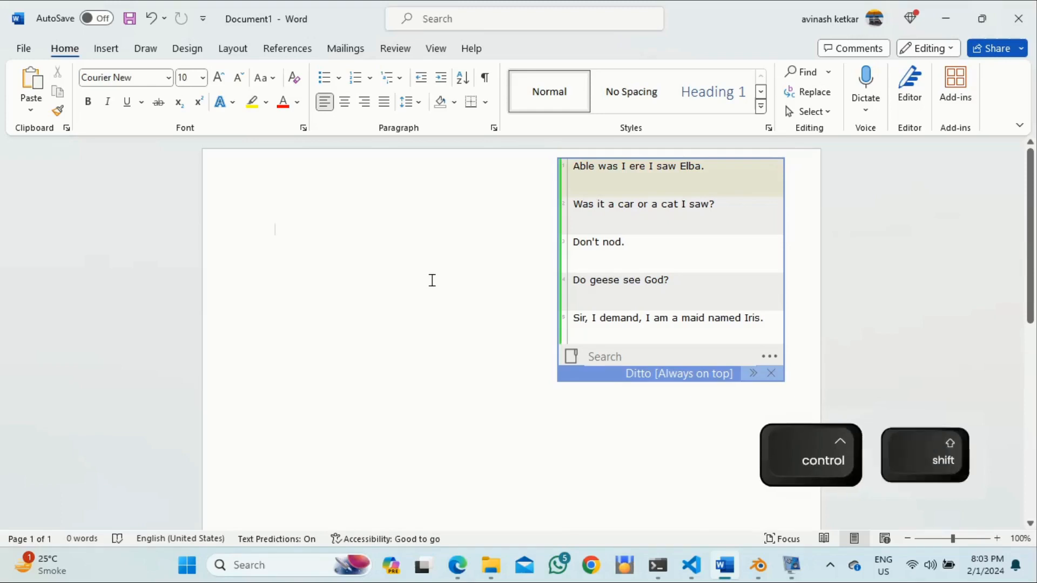
{"action": "type", "text": "Able was I ere I saw Elba."}
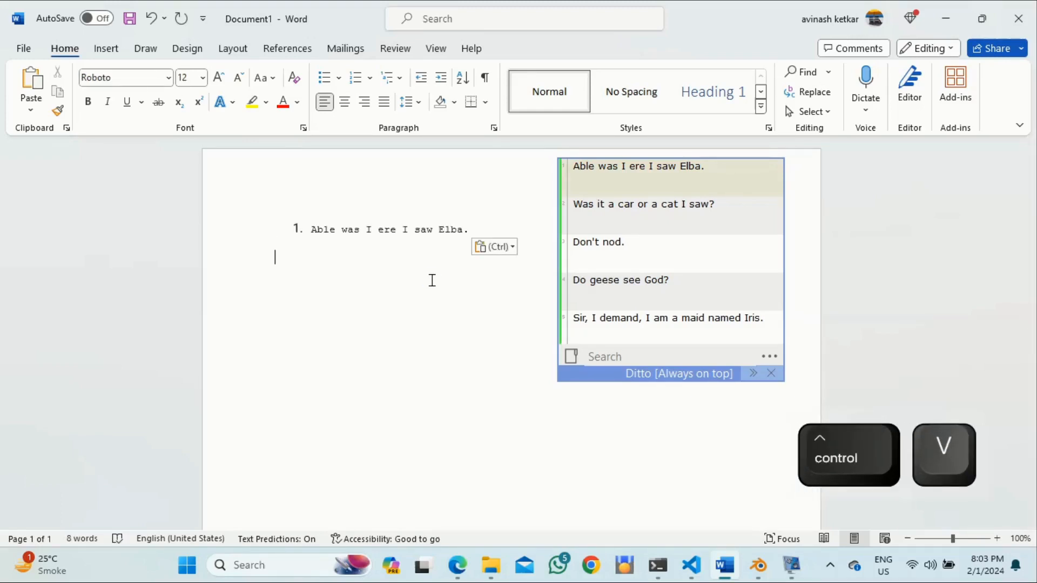
Step: Below the first item, paste the second and third Ditto clips, "Was it a car or a cat I saw?" and "Don't nod.", using their global hot keys
{"action": "double_click", "coordinate": [371, 288]}
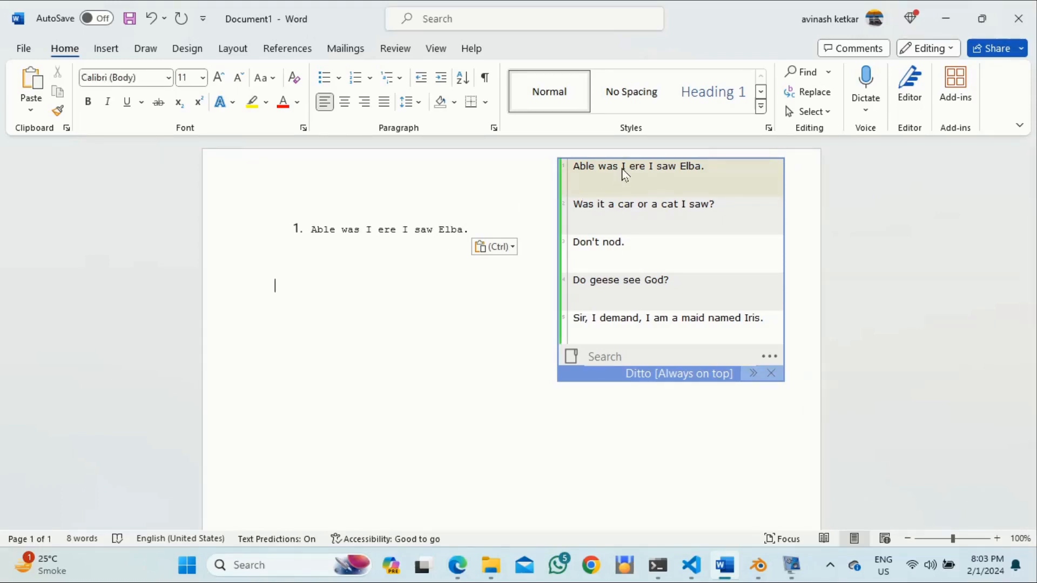
{"action": "left_click", "coordinate": [392, 276]}
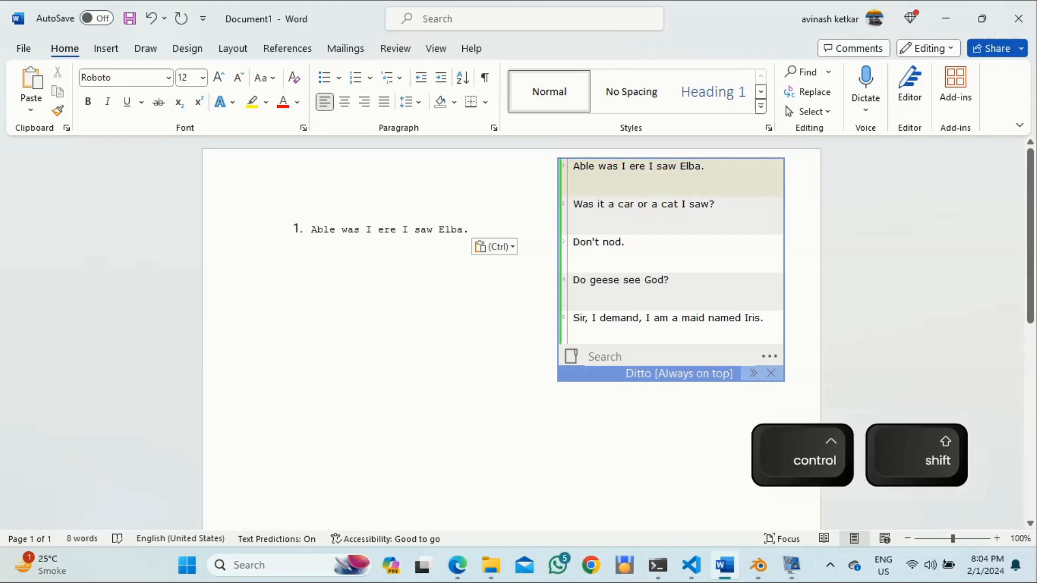
{"action": "type", "text": "Was it a car or a cat I saw?"}
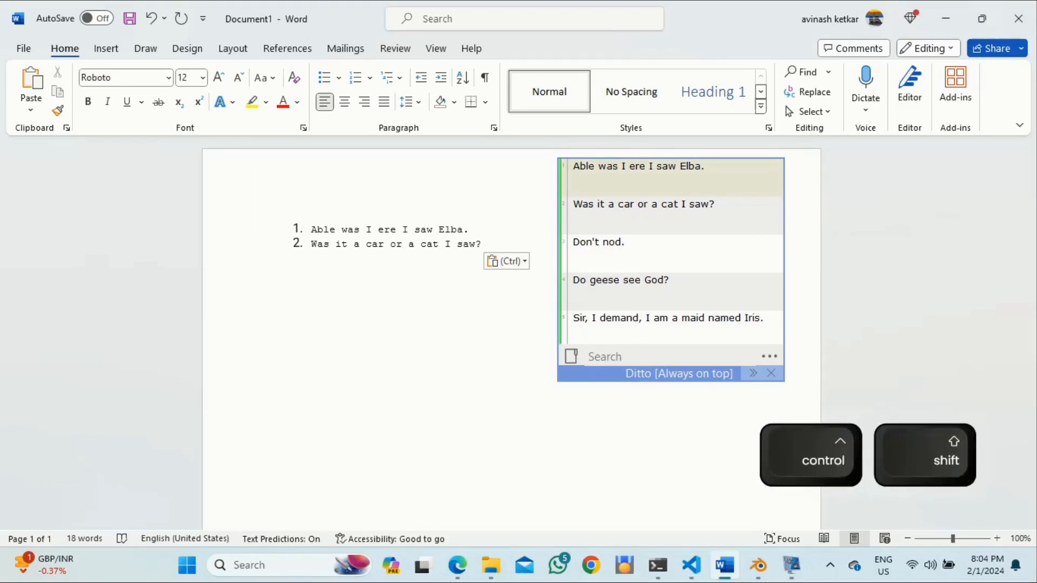
{"action": "type", "text": "Don't nod."}
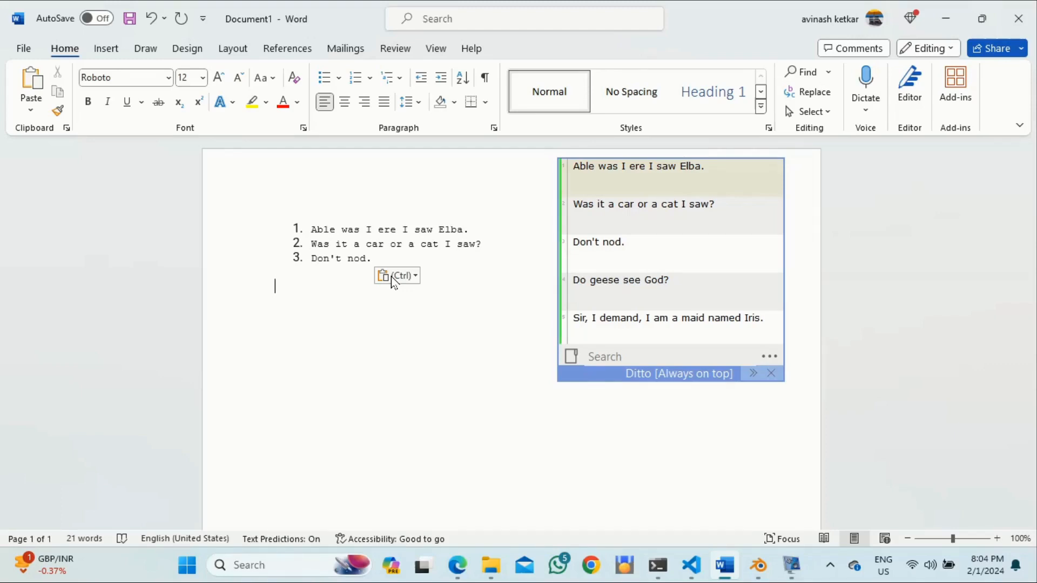
Step: Paste the fourth Ditto clip, "Do geese see God?", as the next list item using its positional global hot key
{"action": "key", "text": "ctrl+shift"}
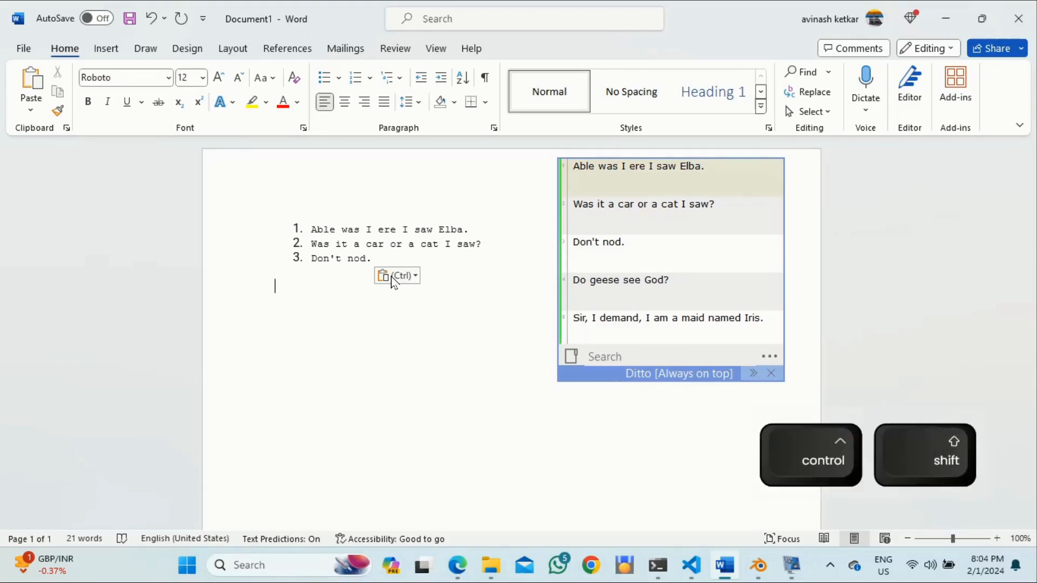
{"action": "key", "text": "ctrl+shift+F4"}
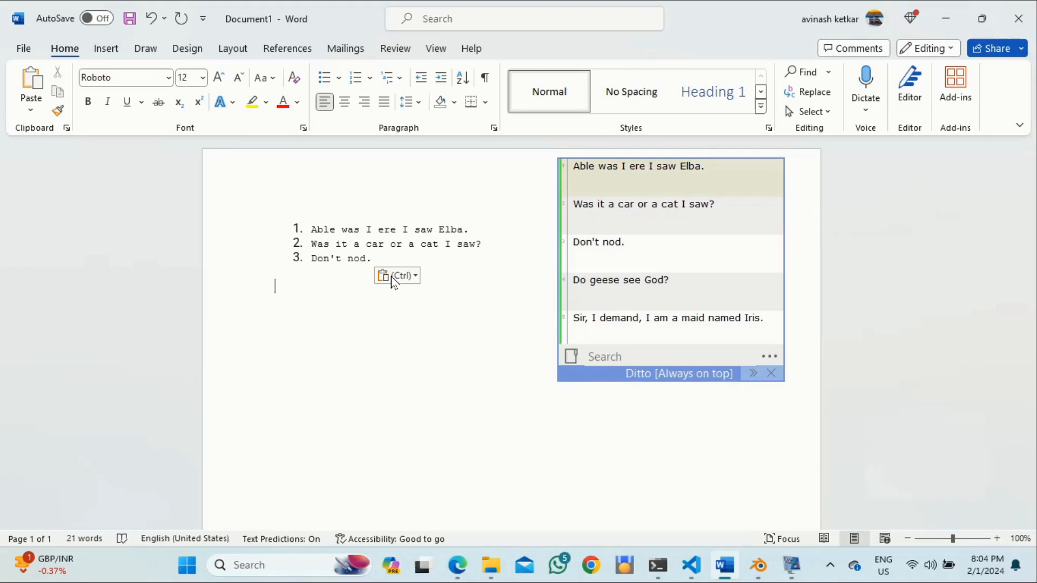
{"action": "key", "text": "ctrl+shift"}
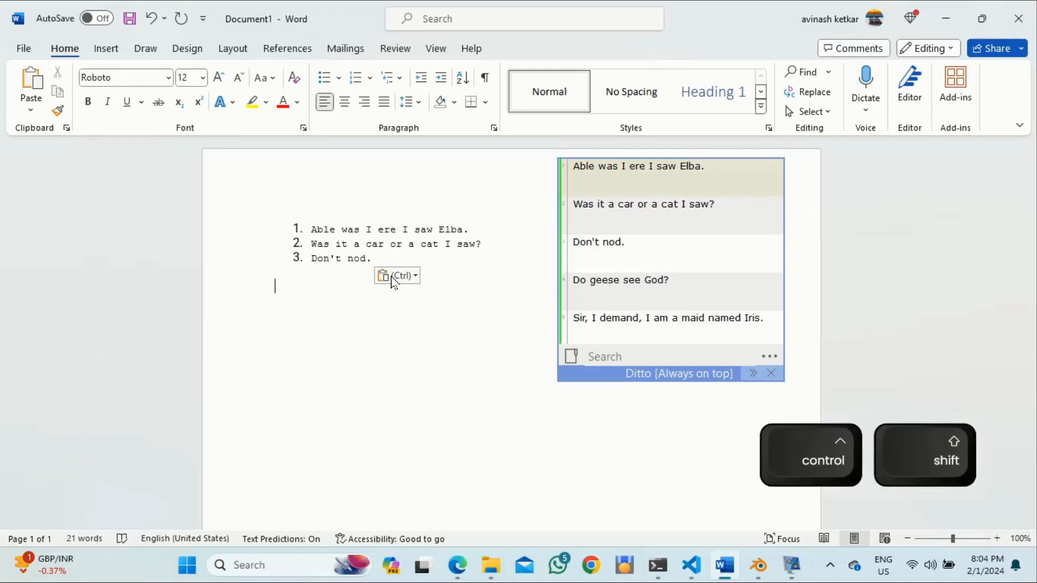
{"action": "type", "text": "Do geese see God?"}
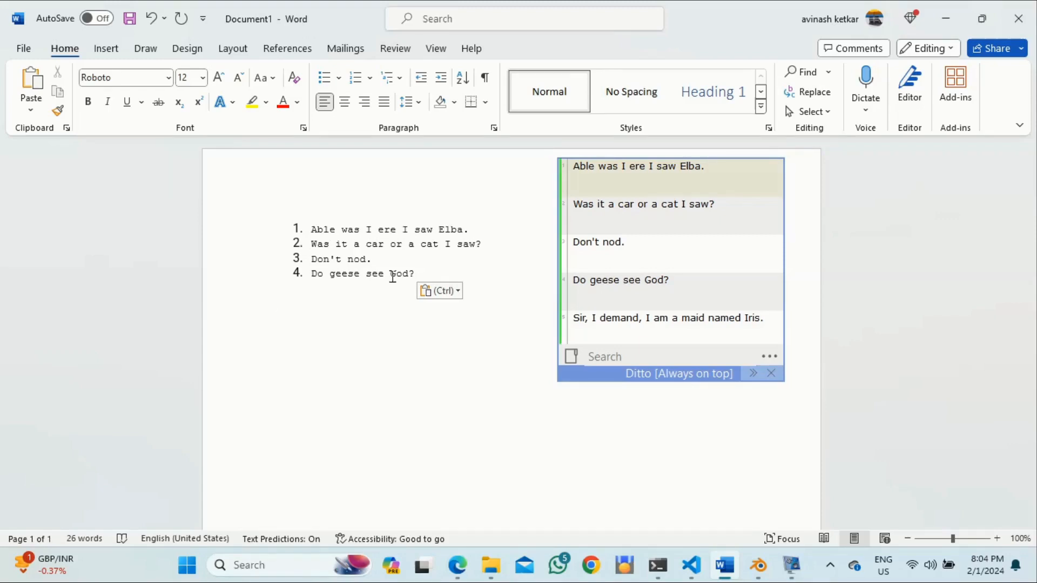
{"action": "left_click", "coordinate": [769, 356]}
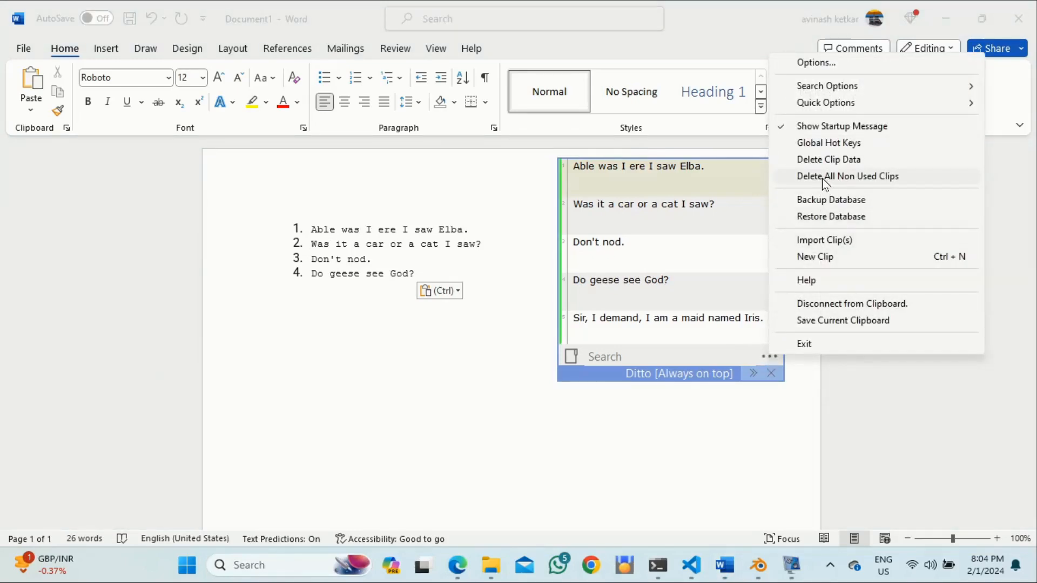
{"action": "left_click", "coordinate": [682, 175]}
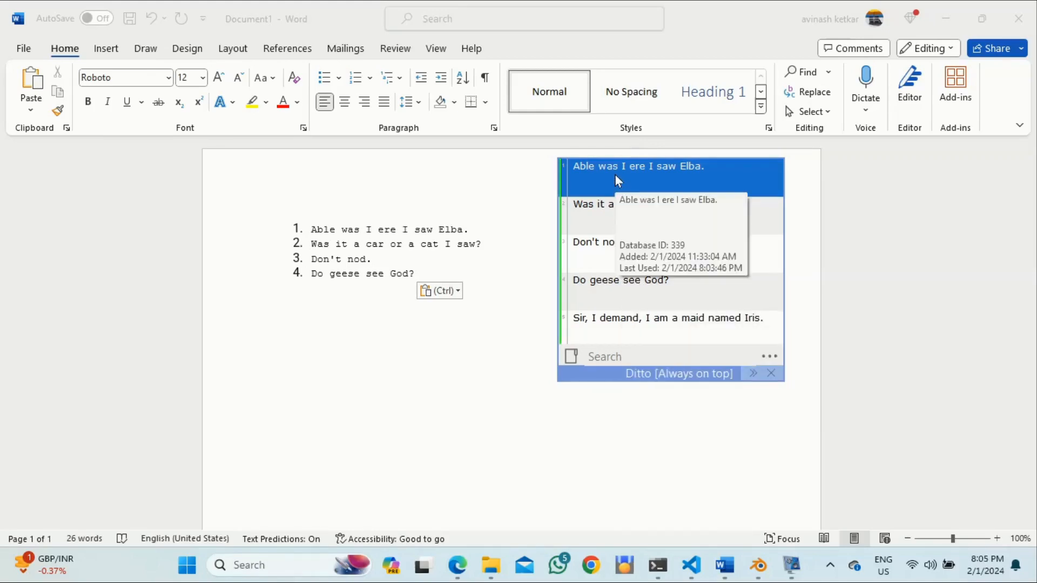
Step: In the properties of the "Was it a car or a cat I saw?" clip, assign the globally available hot key Ctrl + Shift + Y
{"action": "left_click", "coordinate": [604, 204]}
{"action": "right_click", "coordinate": [605, 204]}
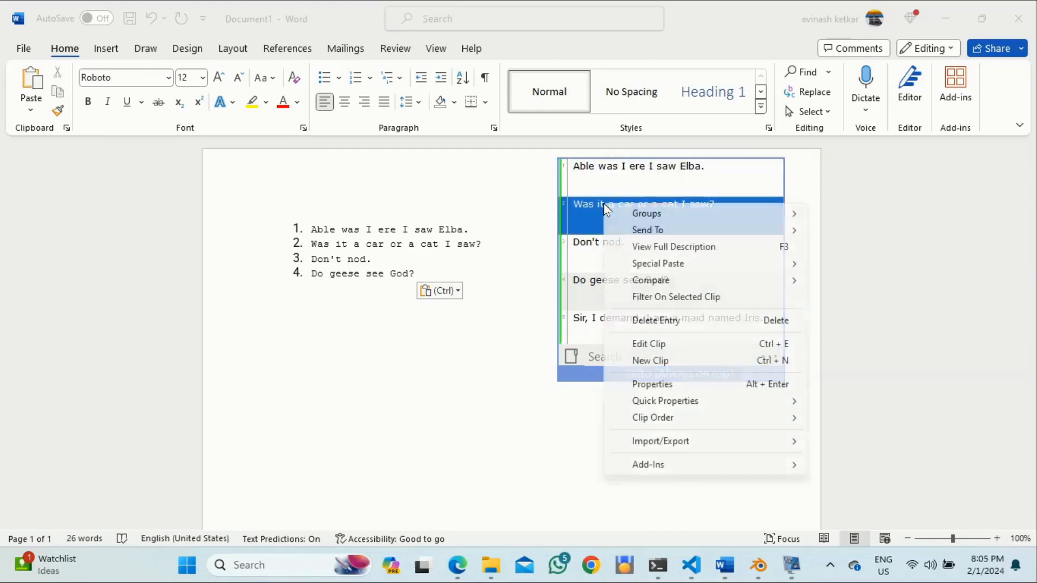
{"action": "left_click", "coordinate": [669, 385]}
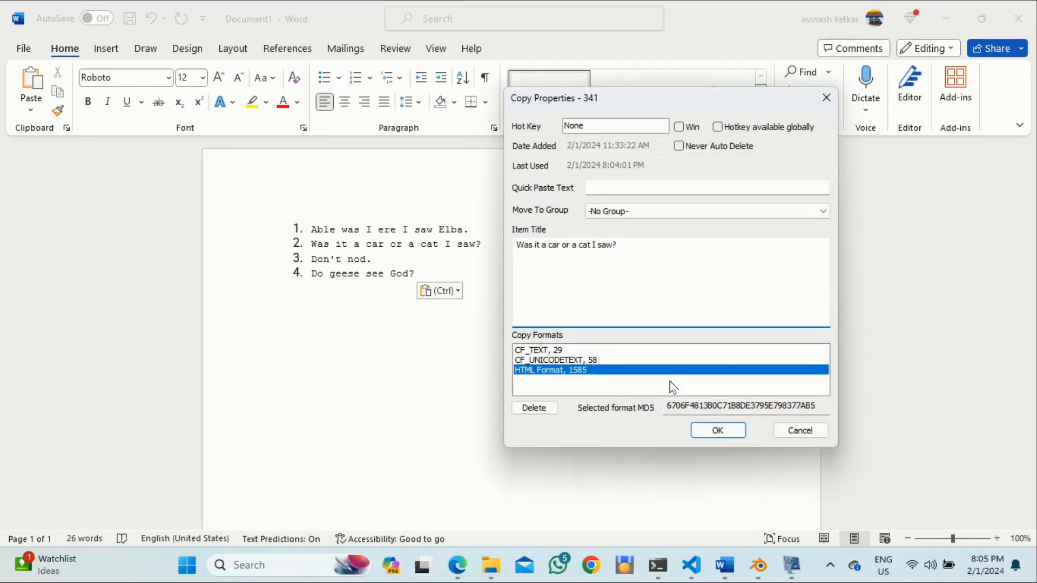
{"action": "left_click", "coordinate": [604, 125]}
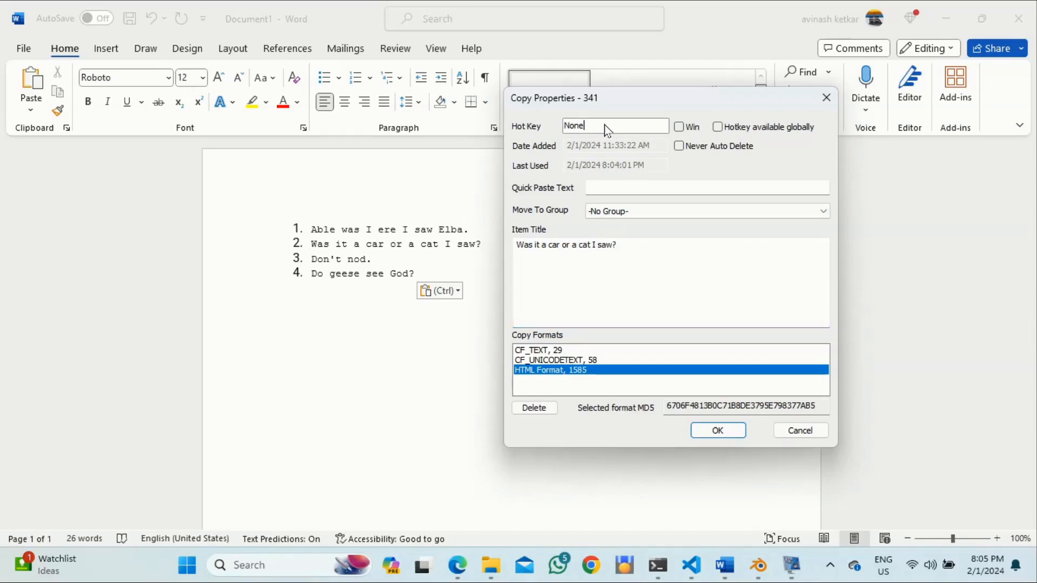
{"action": "left_click", "coordinate": [720, 128]}
{"action": "key", "text": "ctrl+shift"}
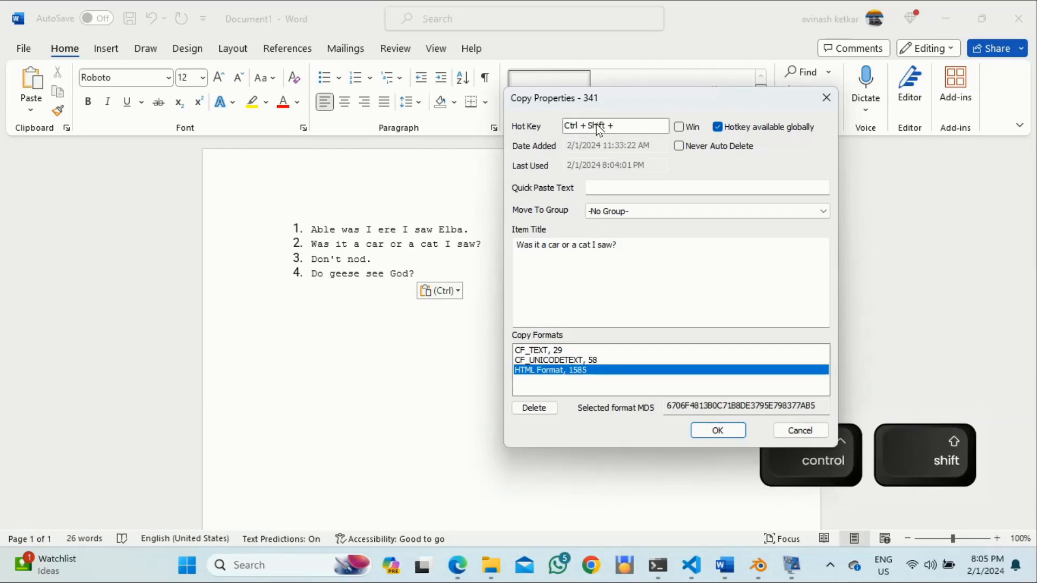
{"action": "key", "text": "ctrl+shift+y"}
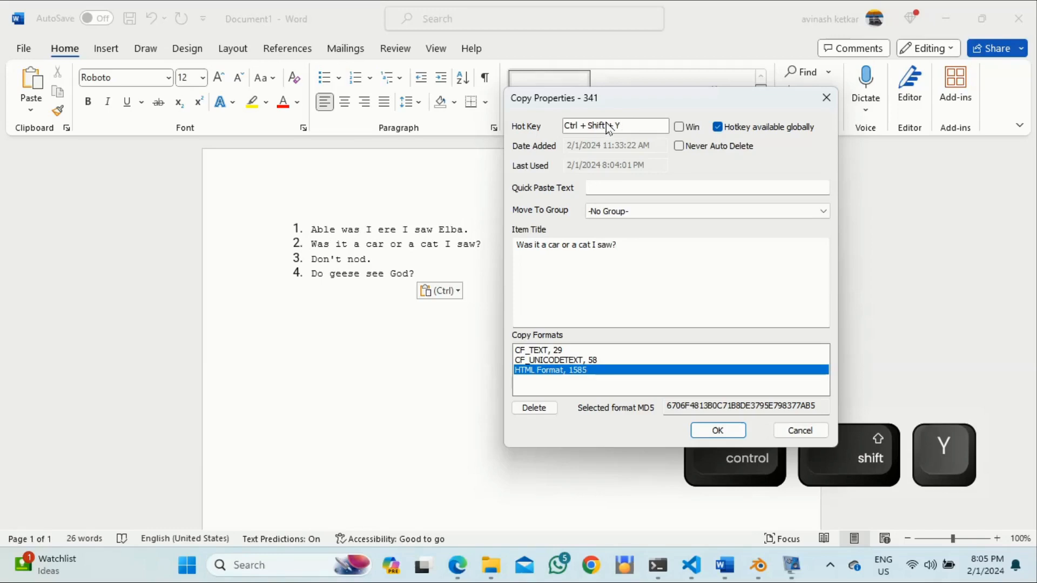
{"action": "left_click", "coordinate": [718, 431]}
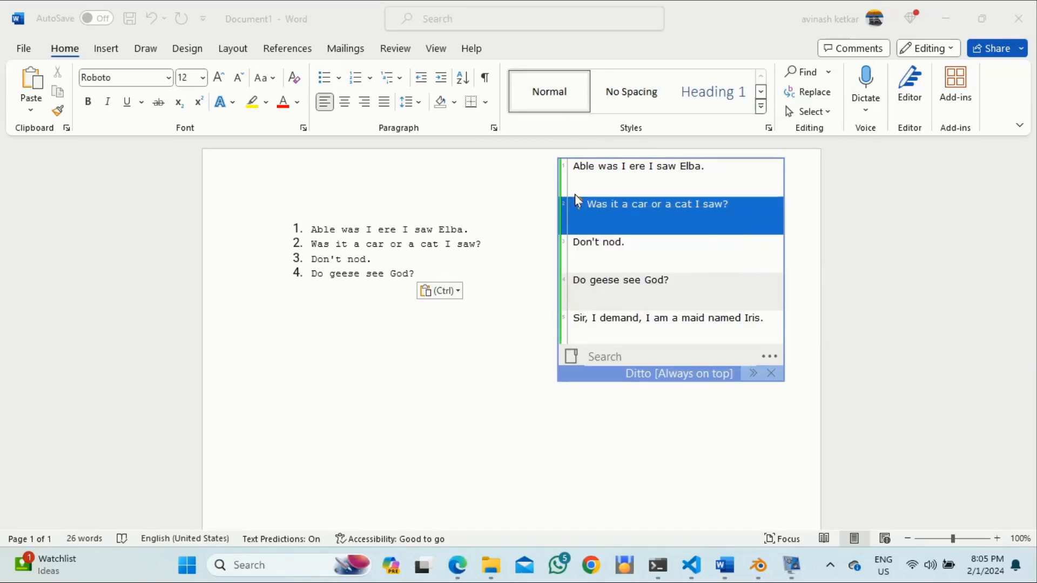
Step: Paste "Was it a car or a cat I saw?" after the fourth list item using the clip's own hot key
{"action": "left_click", "coordinate": [423, 272]}
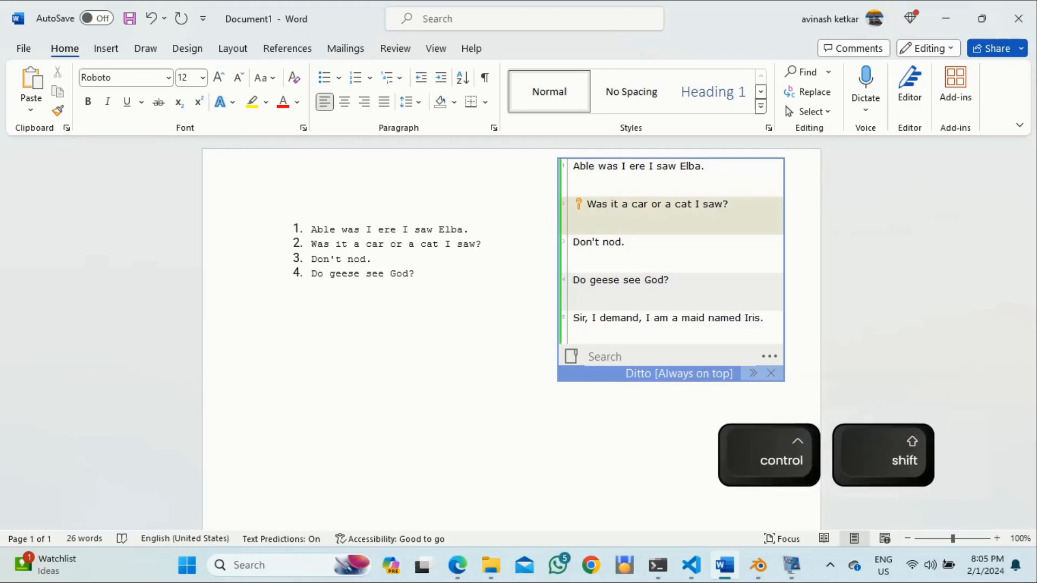
{"action": "type", "text": "Was it a car or a cat I saw?"}
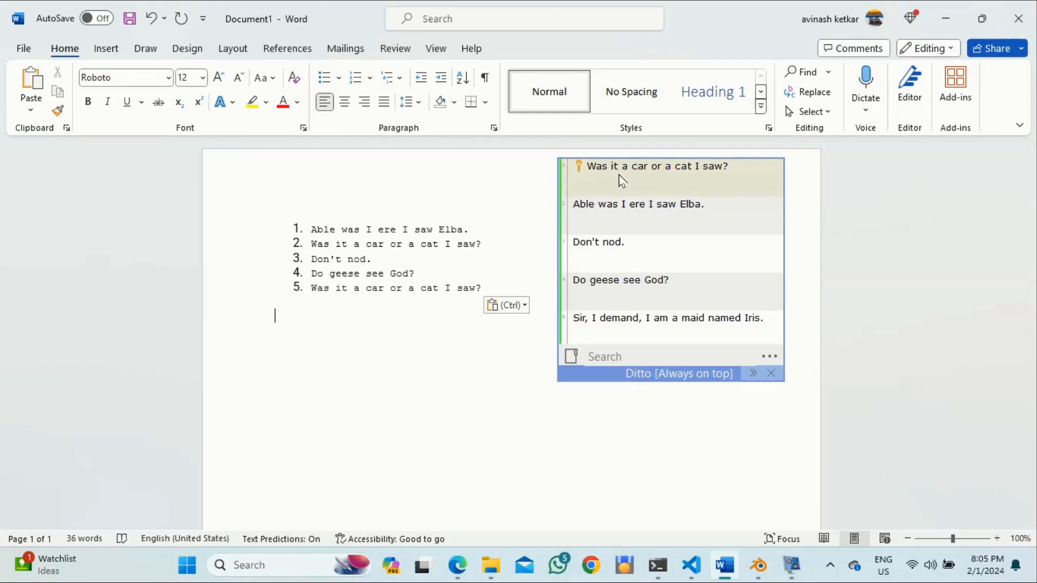
Step: In the properties of the "Do geese see God?" clip, assign the globally available hot key Shift + Alt + T
{"action": "left_click", "coordinate": [620, 282]}
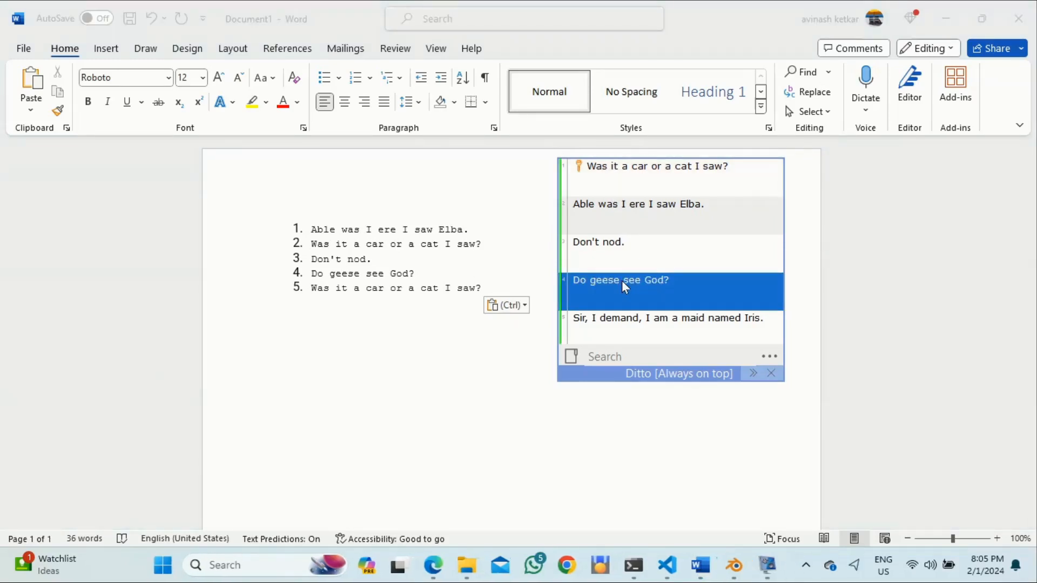
{"action": "right_click", "coordinate": [622, 281]}
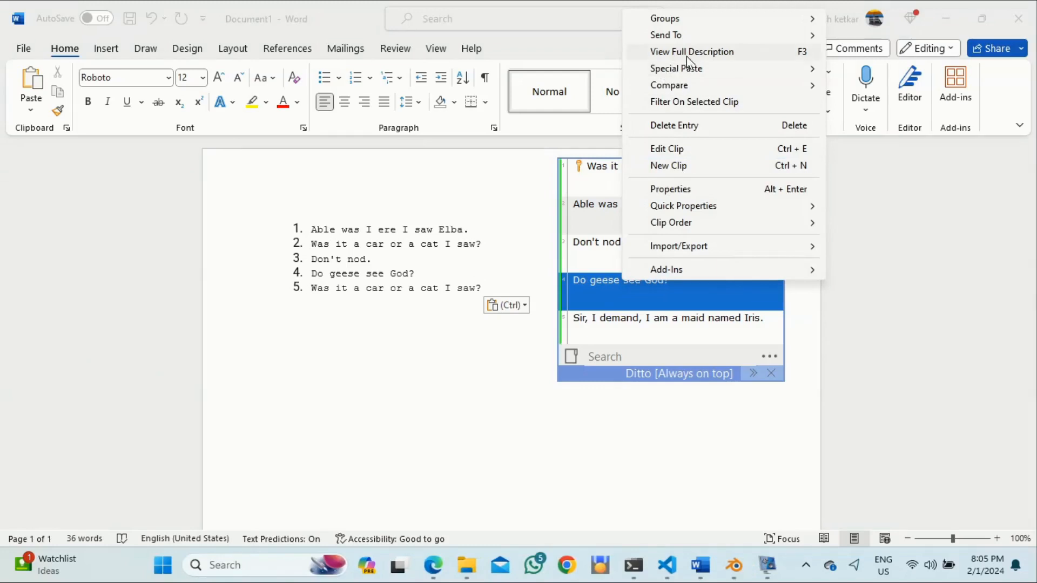
{"action": "left_click", "coordinate": [675, 190]}
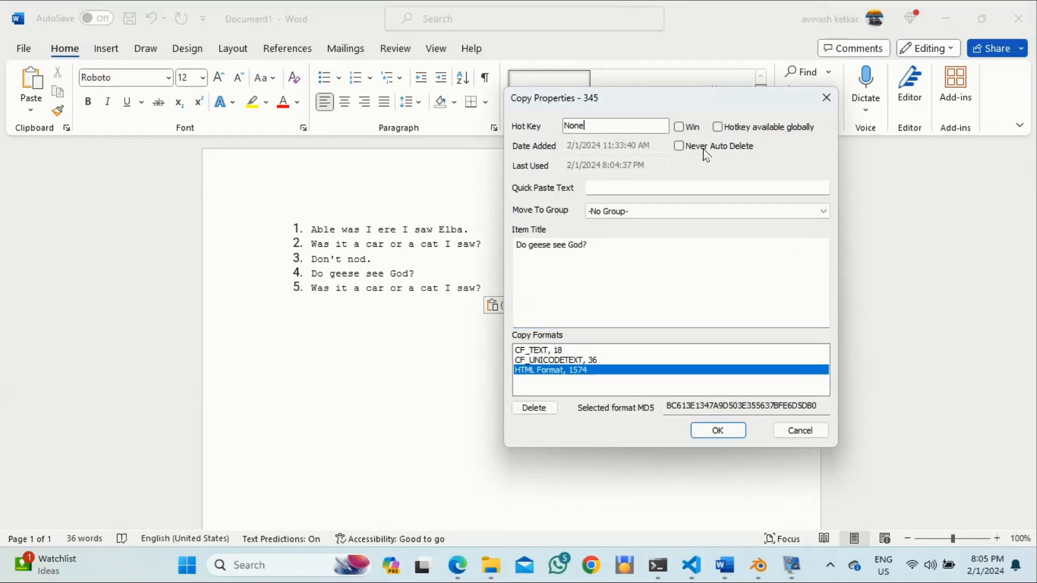
{"action": "left_click", "coordinate": [719, 127]}
{"action": "key", "text": "ctrl+shift"}
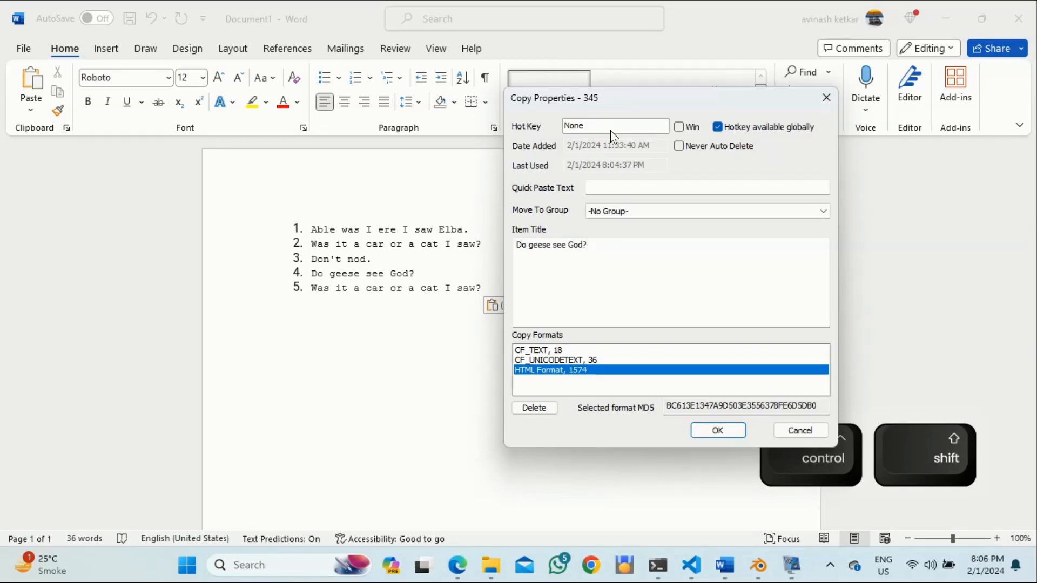
{"action": "key", "text": "shift+alt"}
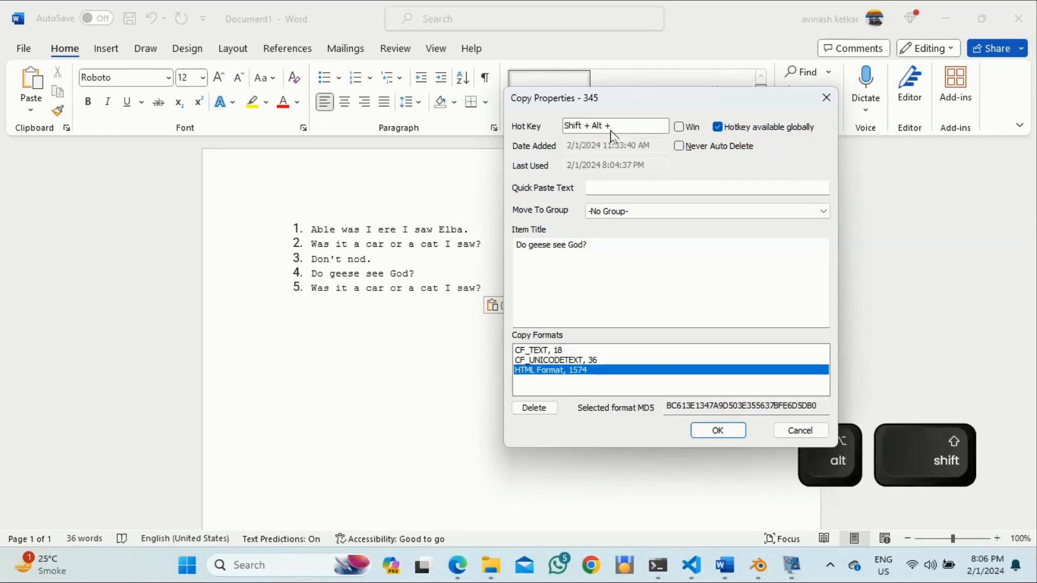
{"action": "key", "text": "shift+alt+t"}
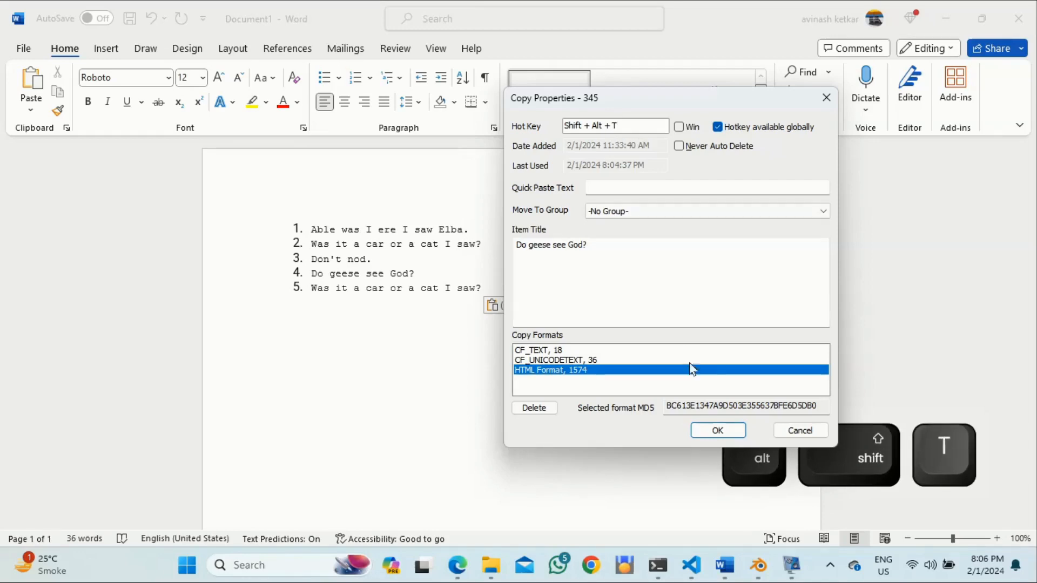
{"action": "left_click", "coordinate": [714, 433]}
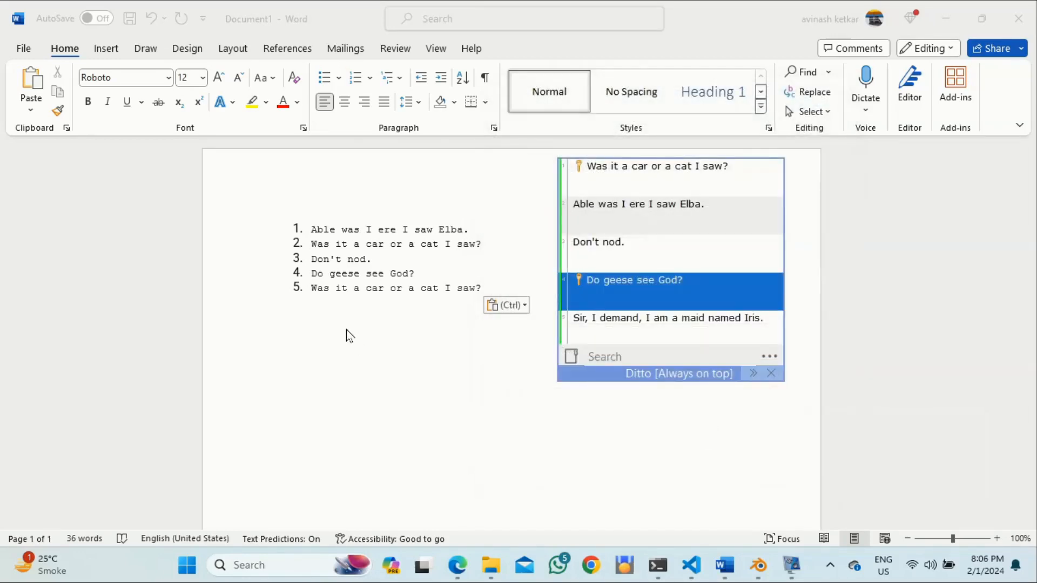
Step: Paste "Do geese see God?" into the document using the clip's own hot key and remove the stray "2" below it
{"action": "left_click", "coordinate": [331, 322]}
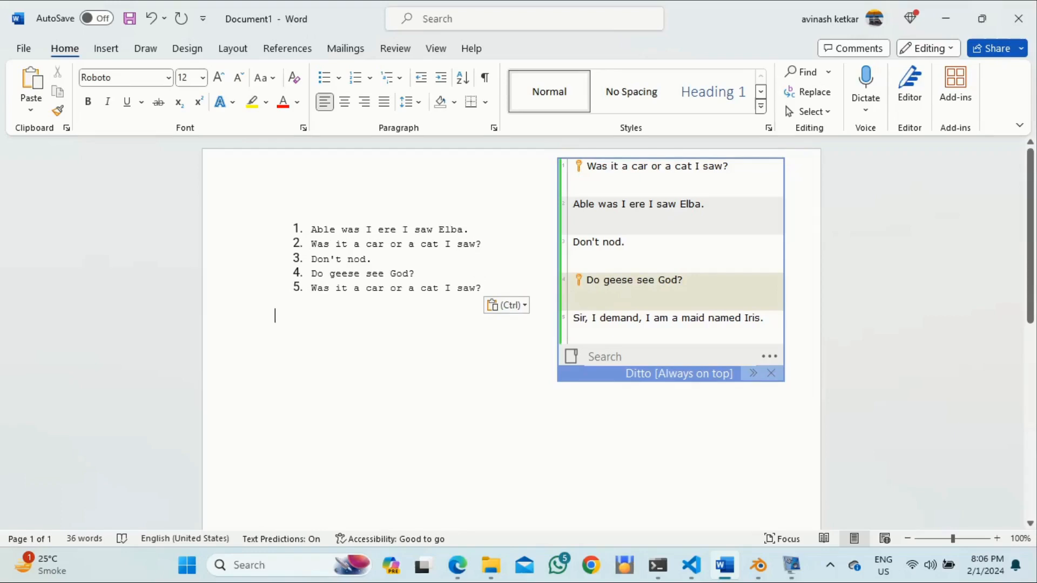
{"action": "key", "text": "alt"}
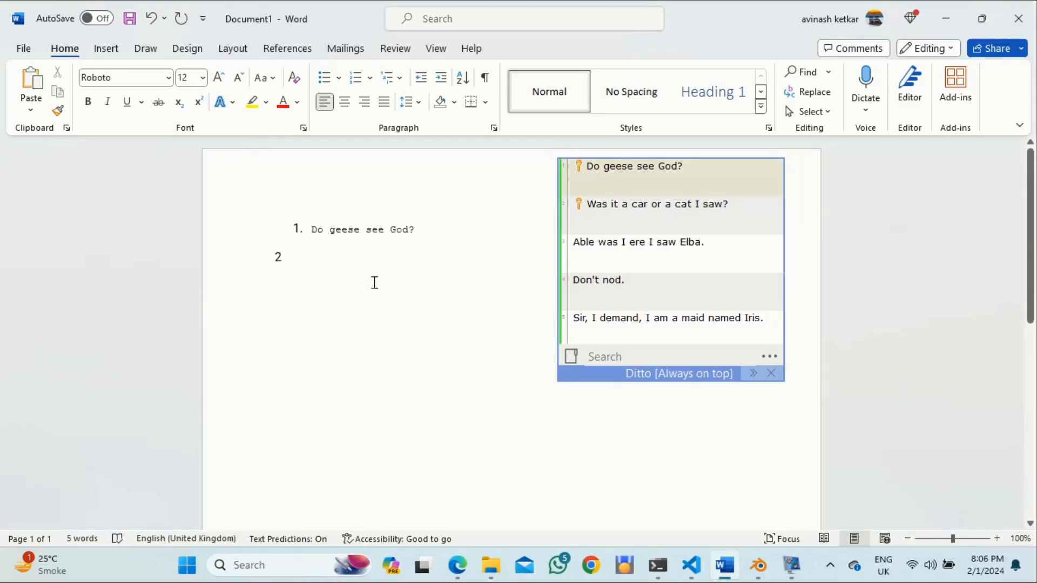
{"action": "key", "text": "BackSpace"}
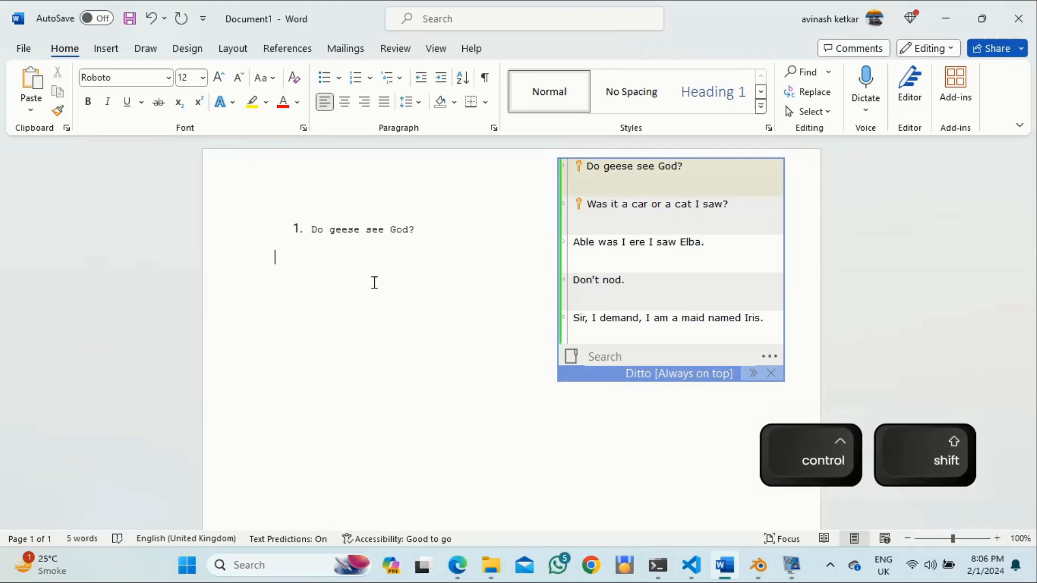
Step: Paste the second and third Ditto clips, "Was it a car or a cat I saw?" and "Able was I ere I saw Elba.", using their positional hot keys
{"action": "type", "text": "Was it a car or a cat I saw?"}
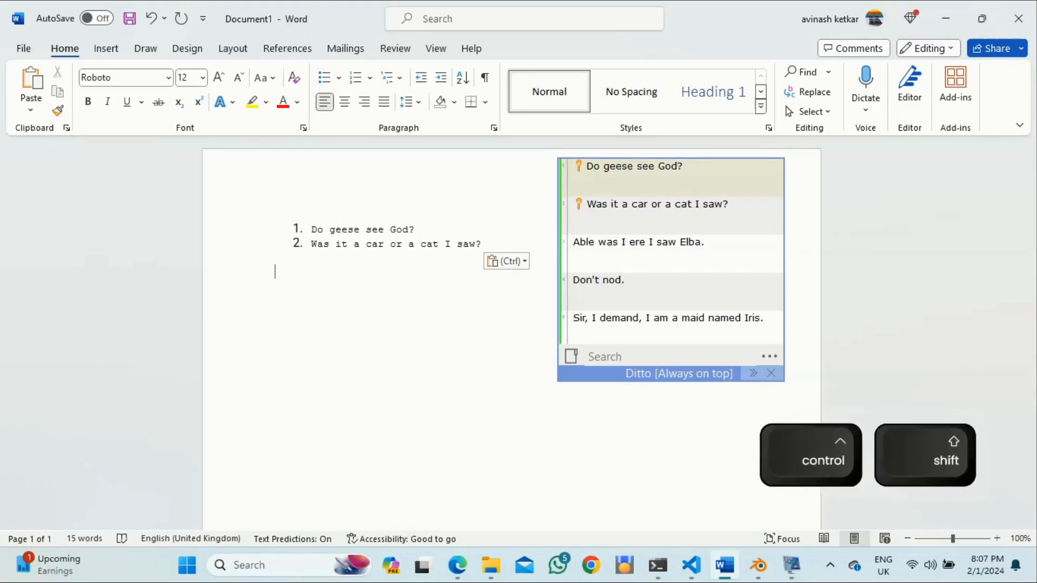
{"action": "key", "text": "ctrl+shift+3"}
{"action": "key", "text": "ctrl+v"}
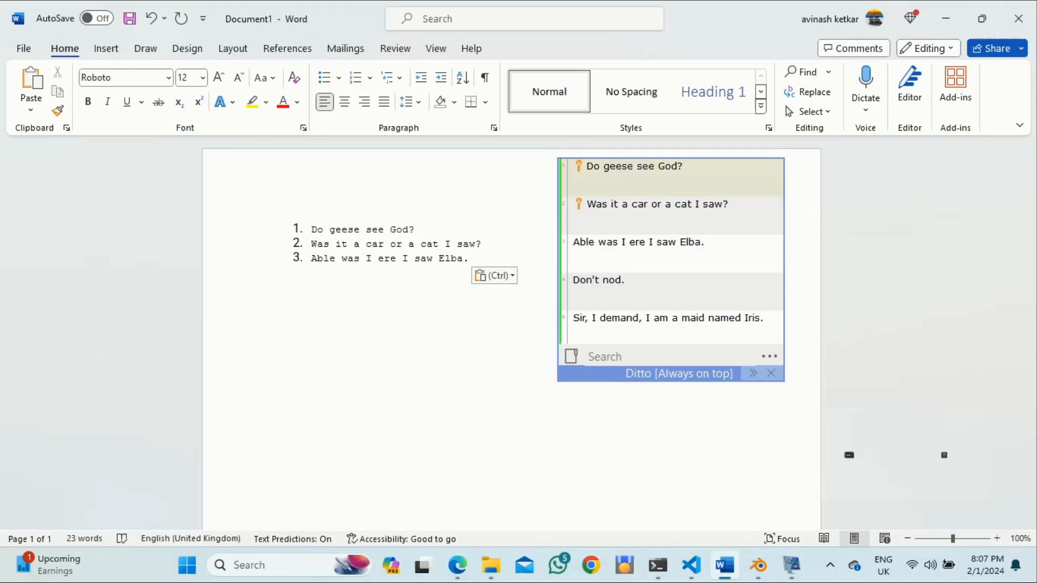
Step: Open Ditto's options, move the clip window clear of the dialog, and review the global hot keys for the last ten copied items
{"action": "left_click", "coordinate": [769, 359]}
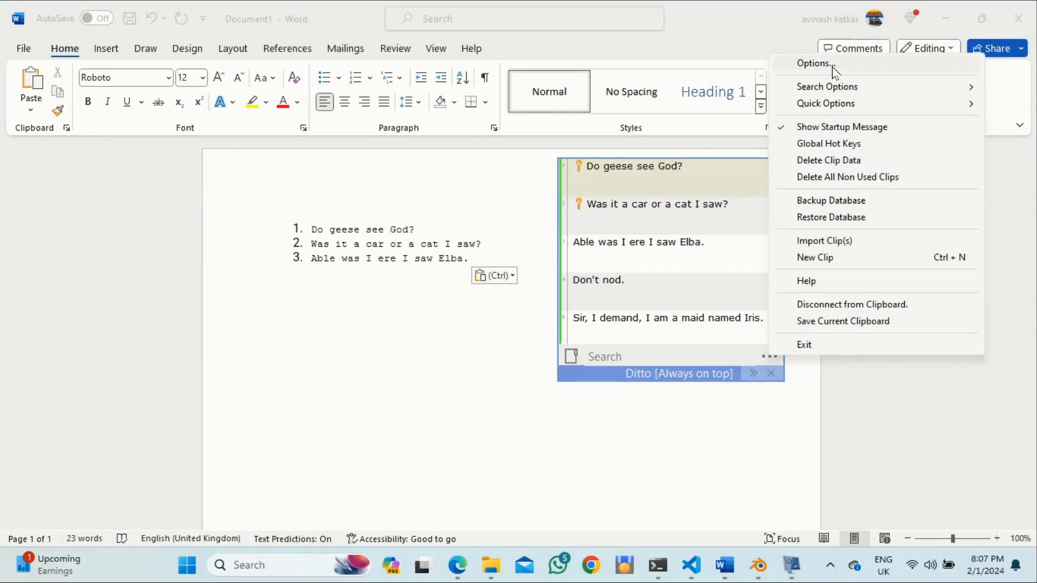
{"action": "left_click", "coordinate": [832, 66]}
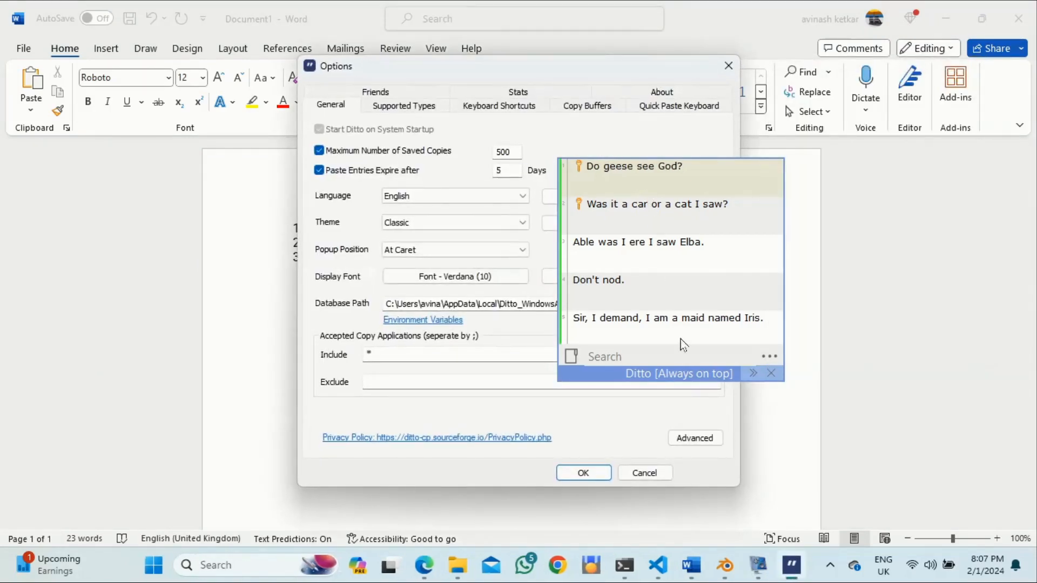
{"action": "left_click", "coordinate": [753, 375]}
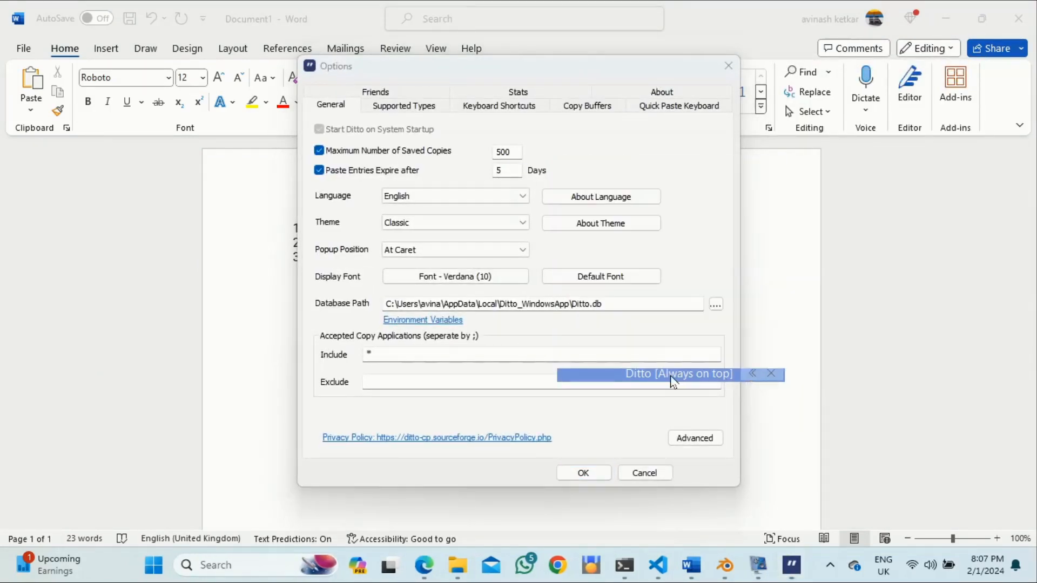
{"action": "left_click_drag", "start_coordinate": [675, 380], "coordinate": [799, 382]}
{"action": "mouse_move", "coordinate": [704, 375]}
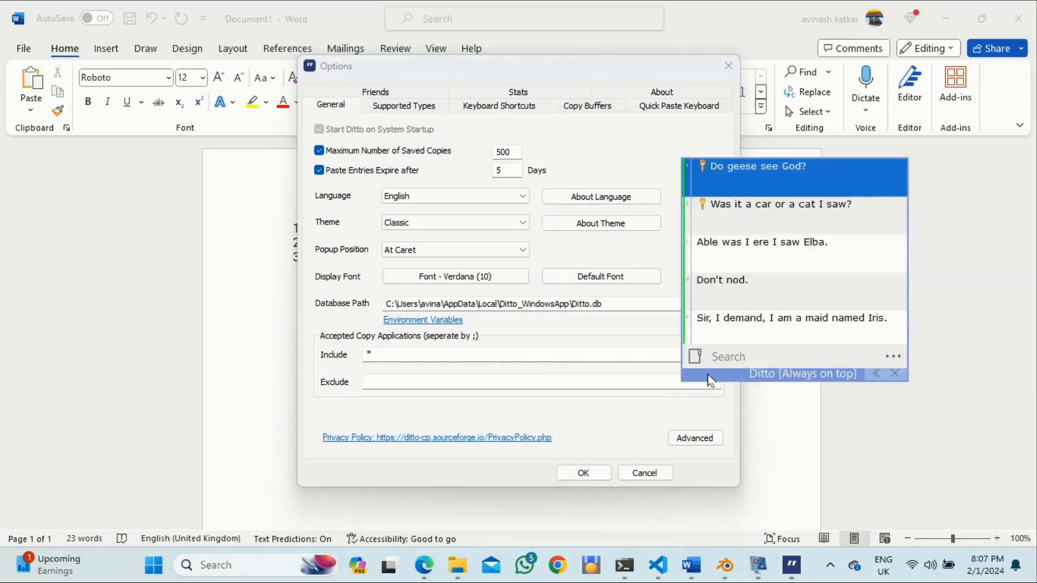
{"action": "left_click_drag", "start_coordinate": [707, 377], "coordinate": [817, 378]}
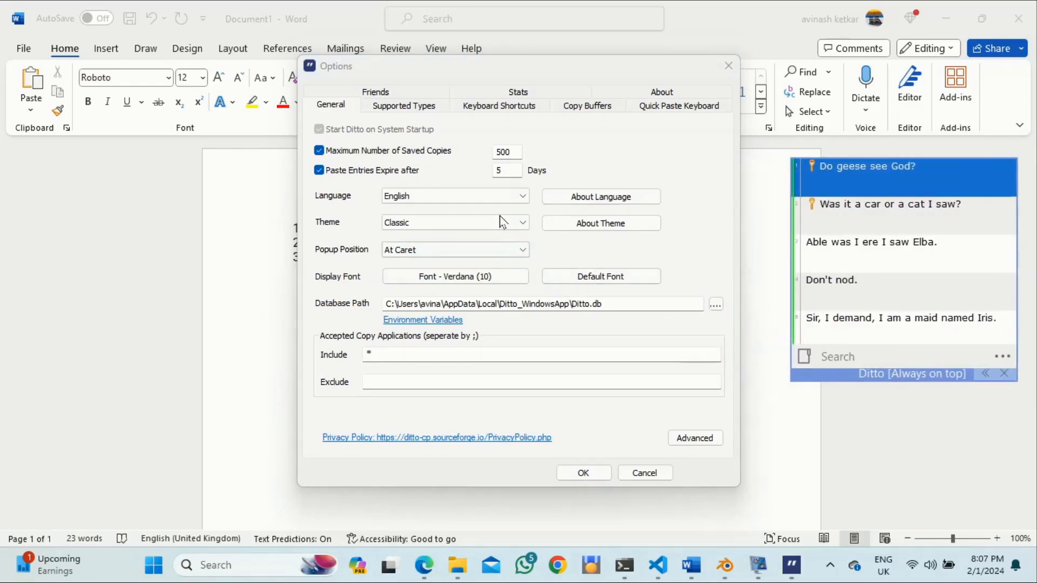
{"action": "left_click", "coordinate": [489, 107]}
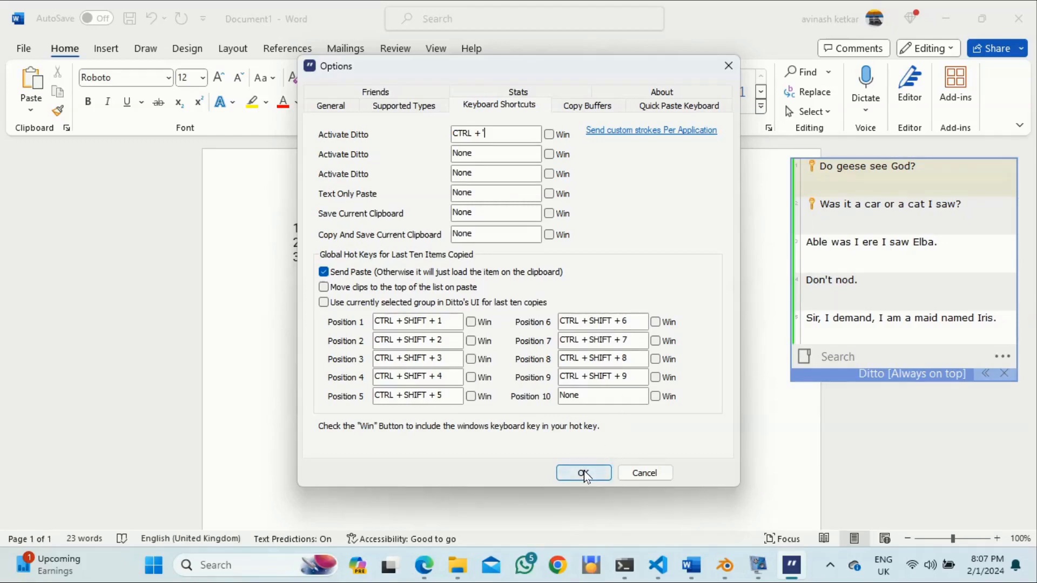
{"action": "left_click", "coordinate": [643, 473]}
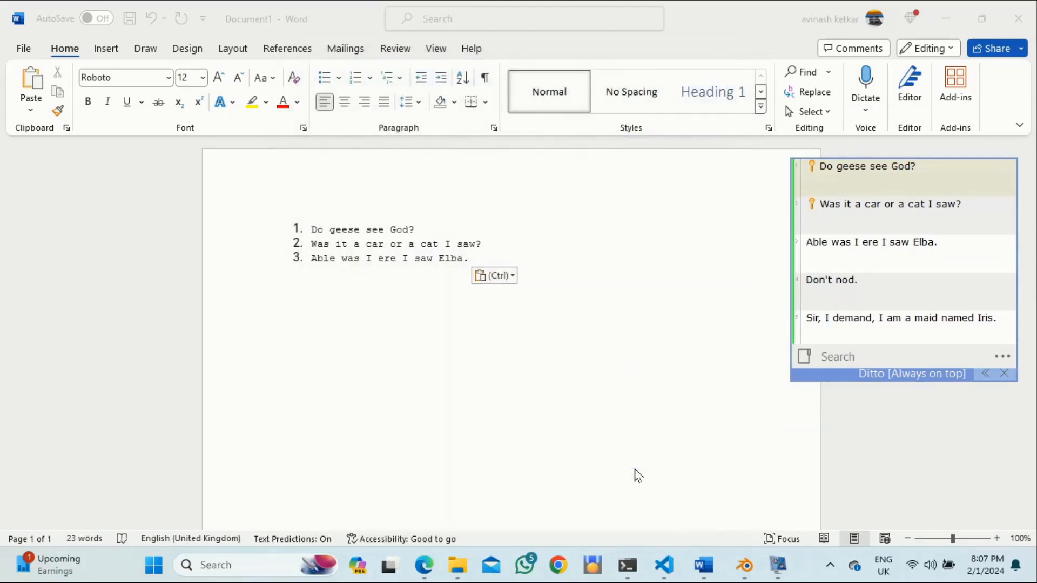
Step: Add a fourth list item and paste the sixth Ditto clip, "Madam, in Eden, I'm Adam.", using its positional hot key
{"action": "scroll", "coordinate": [850, 294], "scroll_direction": "down", "scroll_amount": 2}
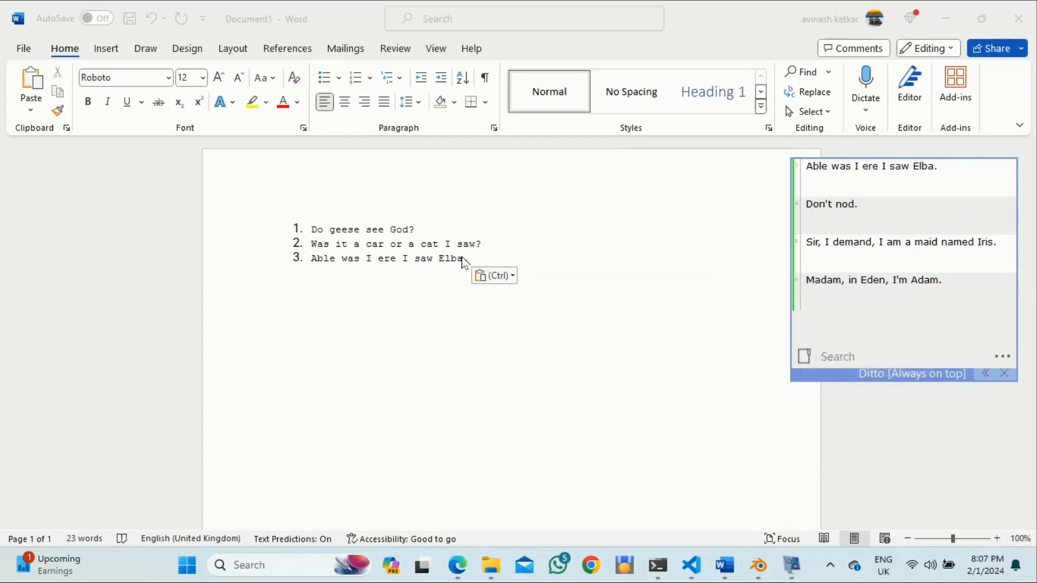
{"action": "left_click", "coordinate": [482, 265]}
{"action": "left_click", "coordinate": [480, 258]}
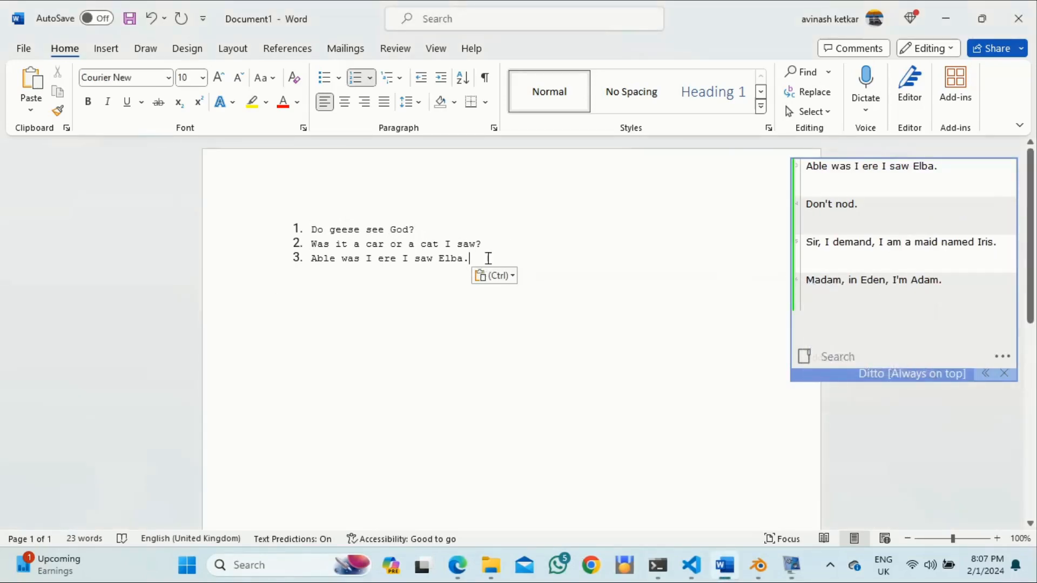
{"action": "key", "text": "Return"}
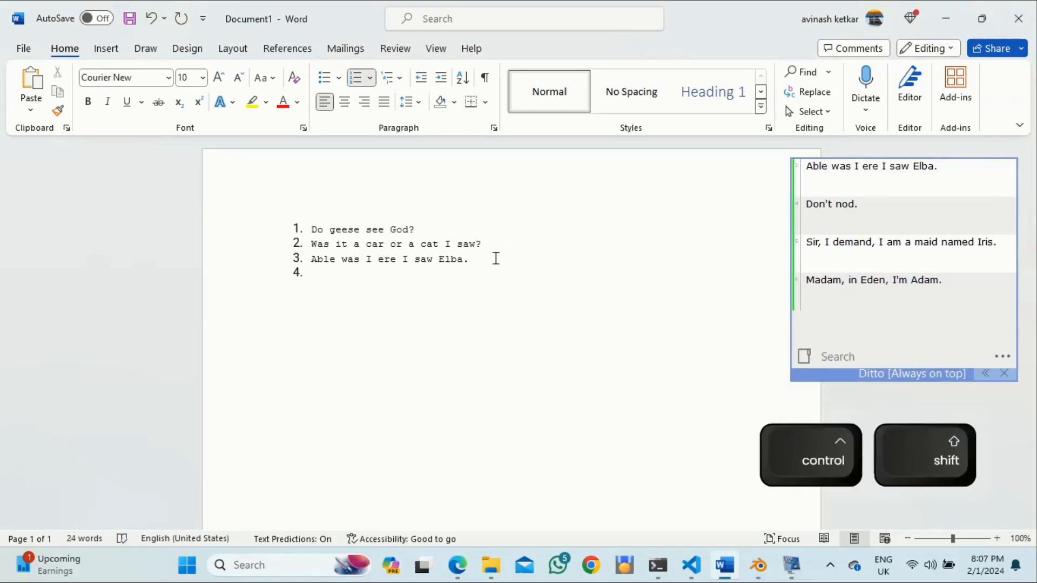
{"action": "type", "text": "Madam, in Eden, I'm Adam."}
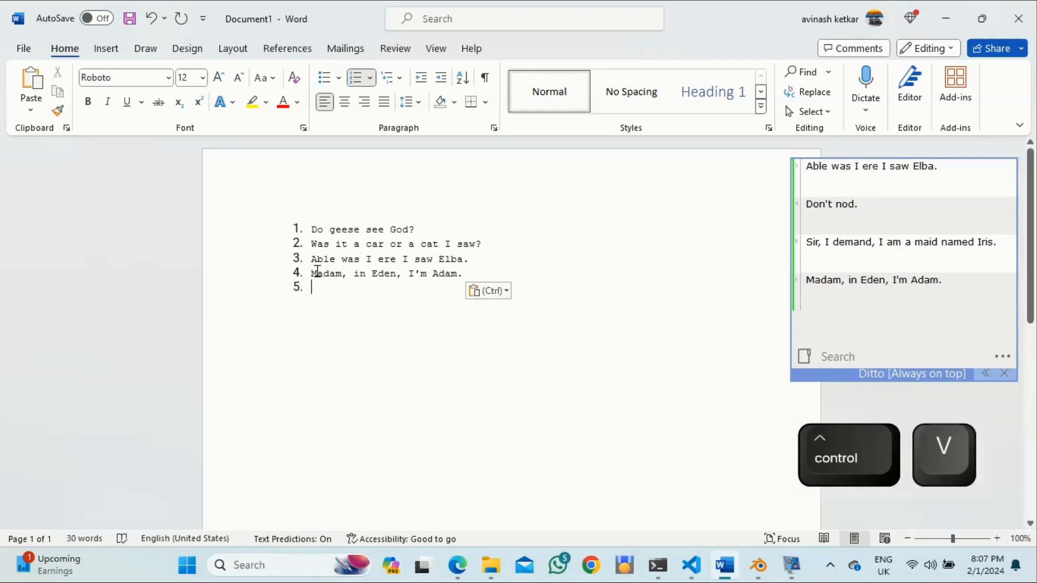
Step: Highlight the pasted fourth list item and the matching "Madam, in Eden, I'm Adam." clip in Ditto to compare them
{"action": "left_click_drag", "start_coordinate": [312, 273], "coordinate": [469, 273]}
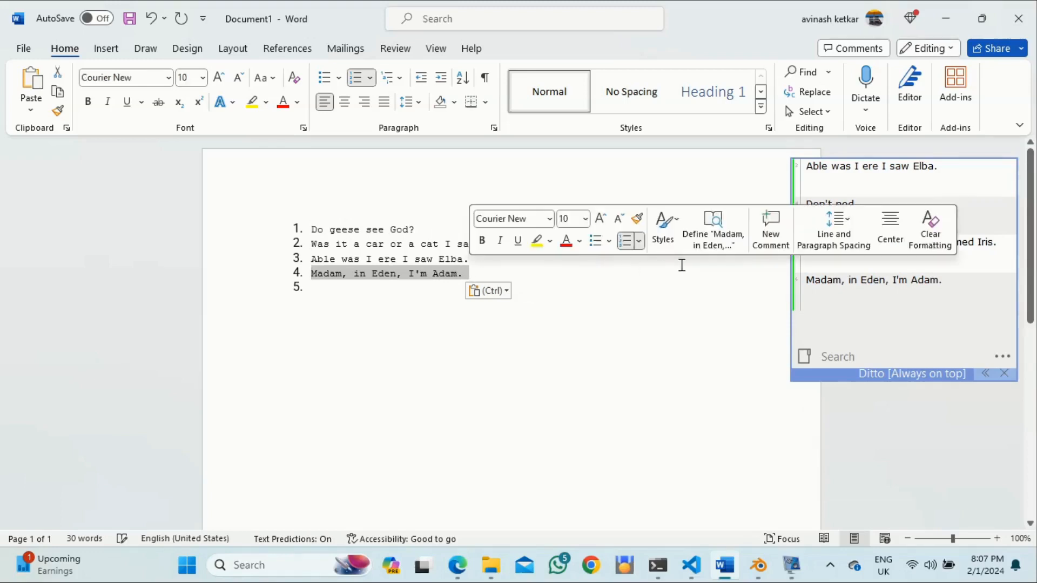
{"action": "left_click", "coordinate": [807, 281]}
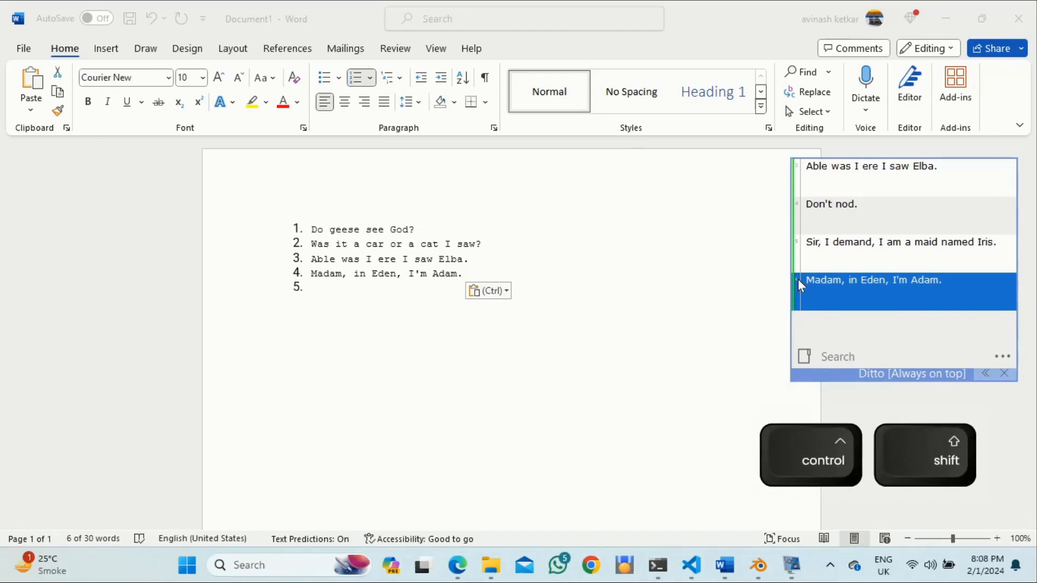
{"action": "key", "text": "ctrl+shift+F10"}
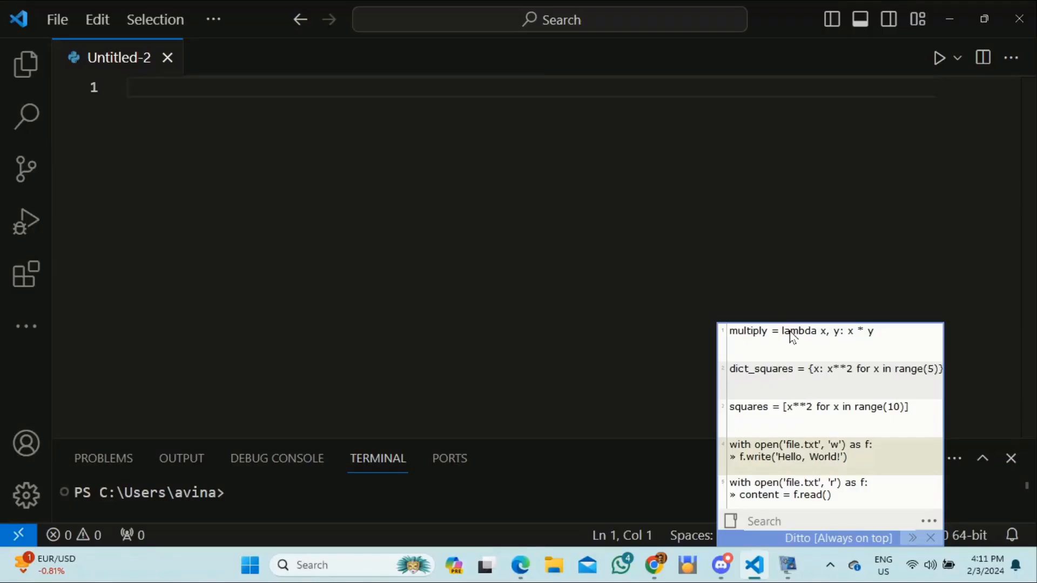
Step: In the untitled Python file in VS Code, paste the multiply, dict_squares and squares clips from Ditto on consecutive lines
{"action": "left_click", "coordinate": [789, 332]}
{"action": "double_click", "coordinate": [790, 332]}
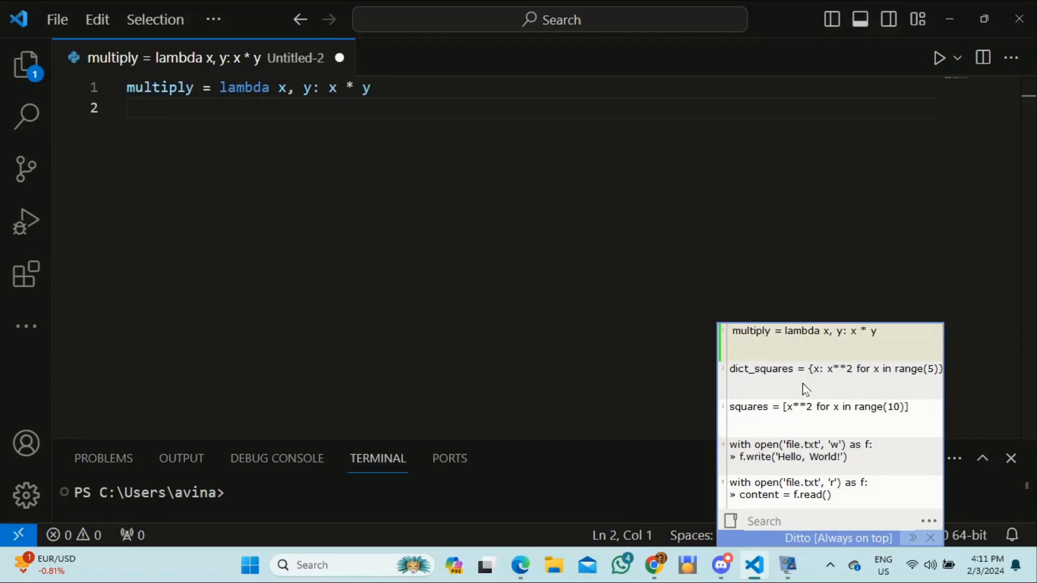
{"action": "scroll", "coordinate": [802, 383], "scroll_direction": "down", "scroll_amount": 1}
{"action": "scroll", "coordinate": [802, 384], "scroll_direction": "up", "scroll_amount": 1}
{"action": "double_click", "coordinate": [799, 372]}
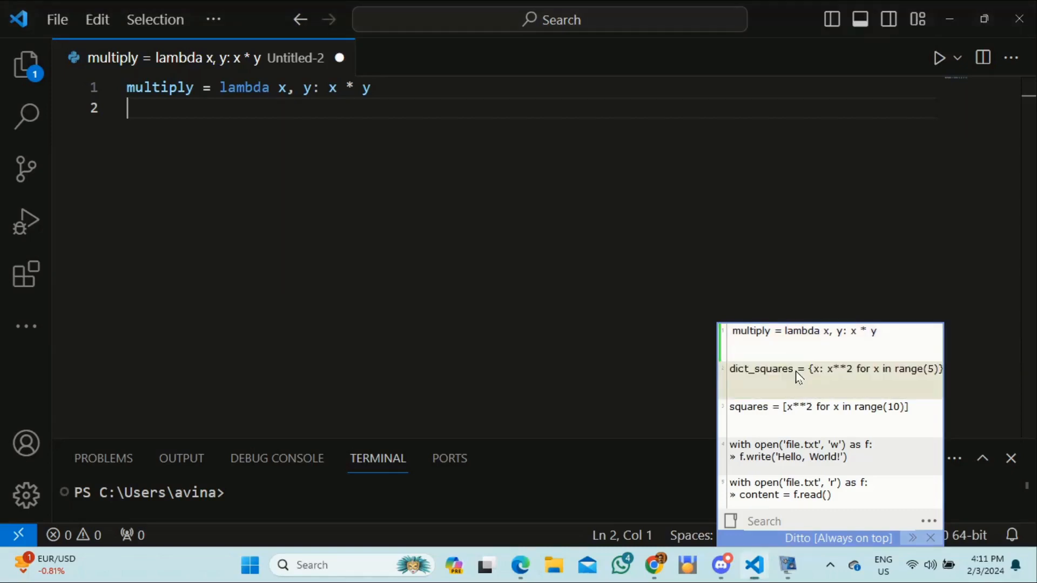
{"action": "double_click", "coordinate": [795, 414]}
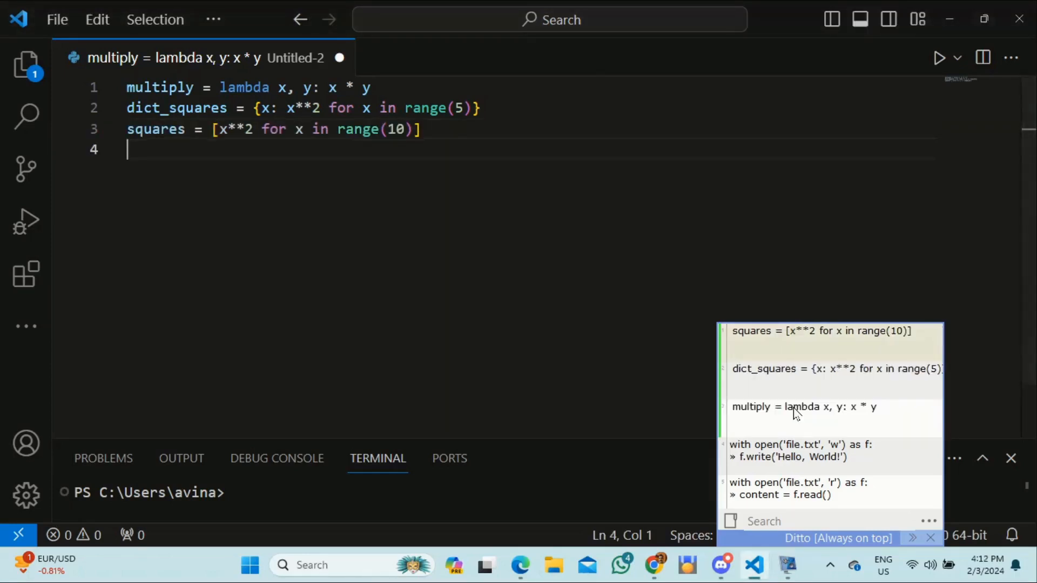
Step: Below the squares line, paste the Ditto clips that write 'Hello, World!' to file.txt and read its content
{"action": "double_click", "coordinate": [795, 454]}
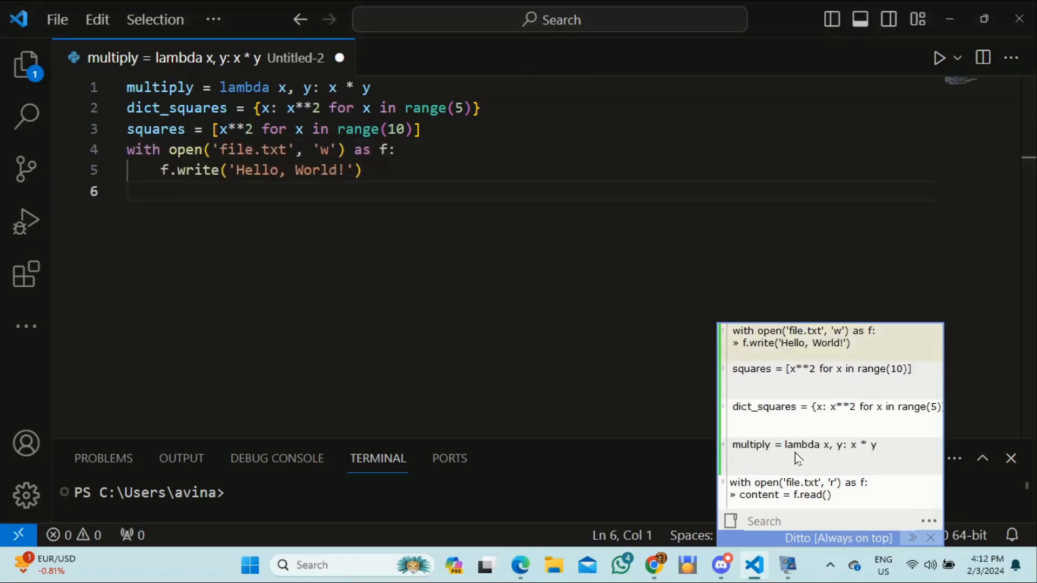
{"action": "left_click", "coordinate": [798, 487]}
{"action": "double_click", "coordinate": [799, 486]}
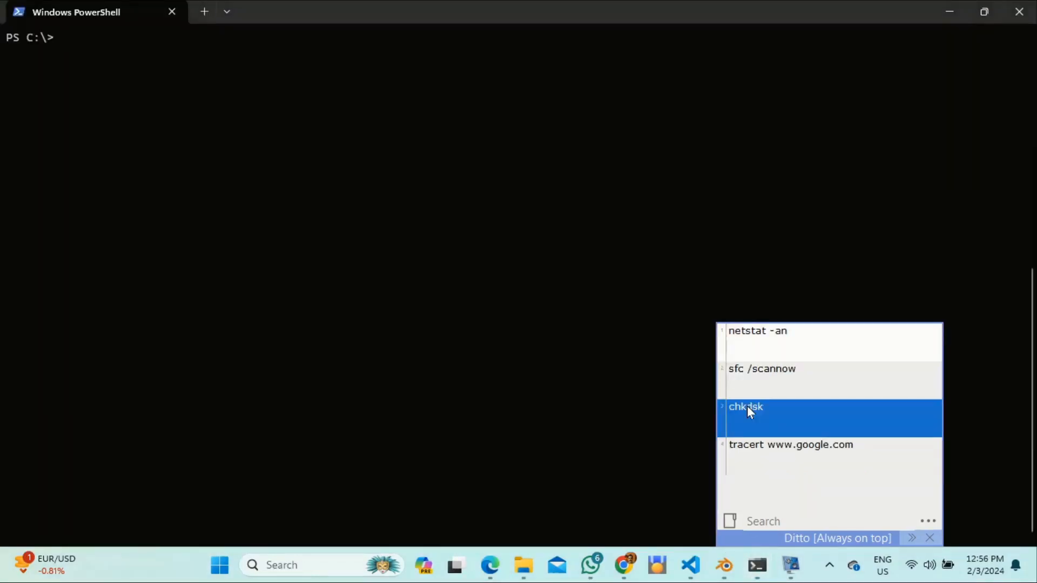
Step: With PowerShell open, edit the chkdsk clip in Ditto to read "chkdsk C:" and save it
{"action": "right_click", "coordinate": [747, 406]}
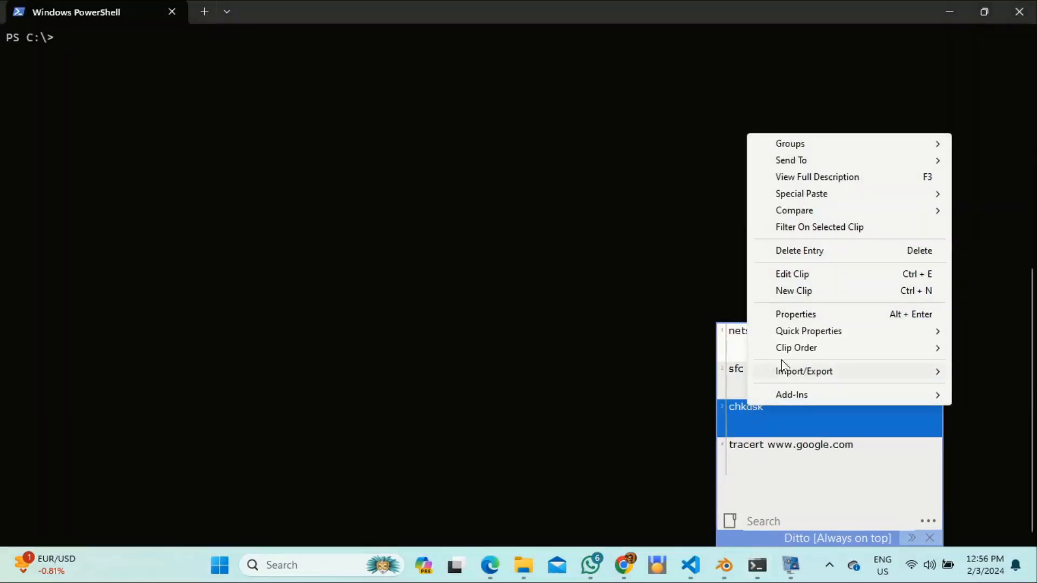
{"action": "left_click", "coordinate": [805, 275]}
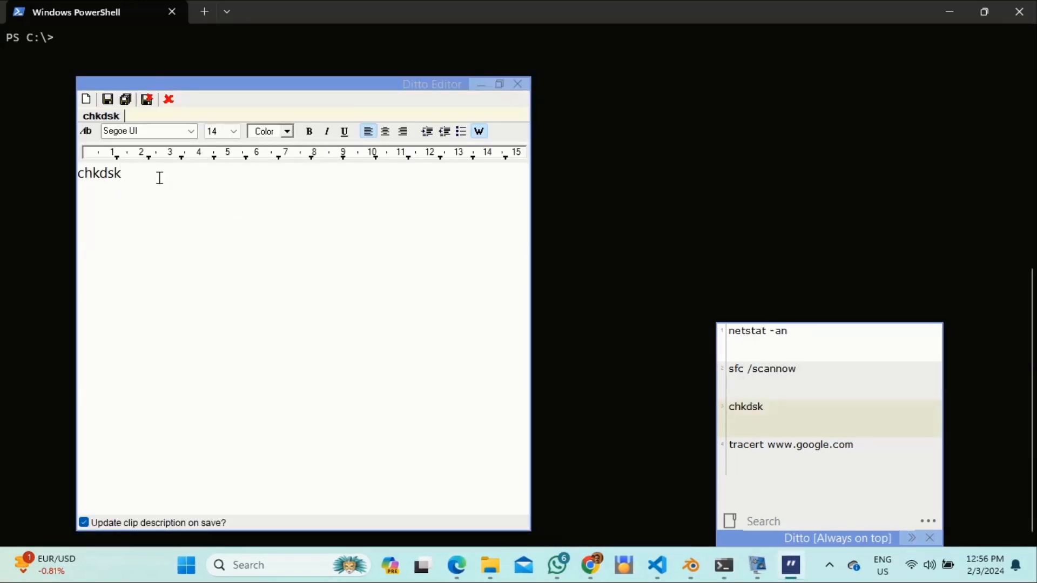
{"action": "type", "text": "C:"}
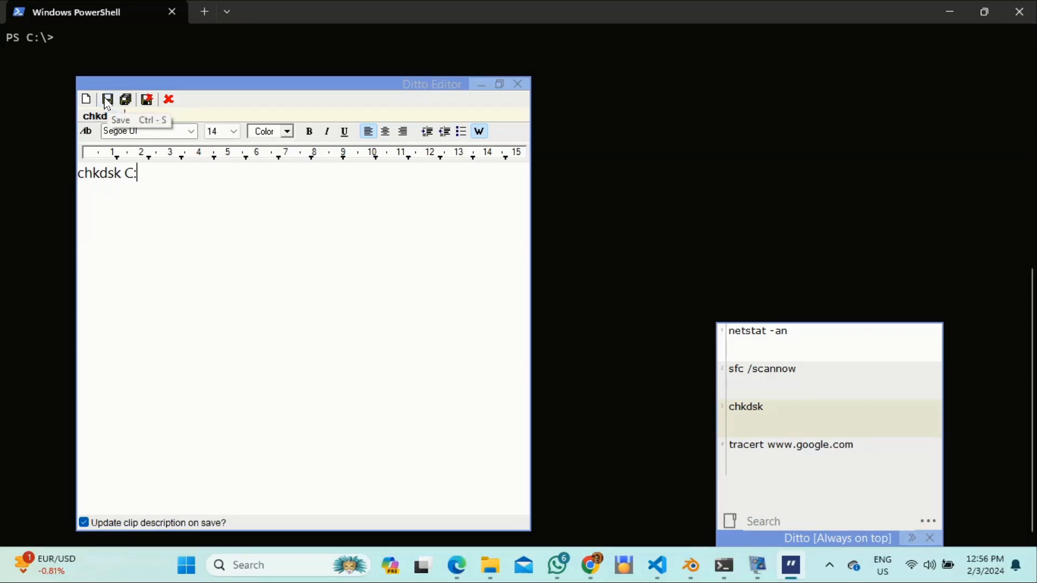
{"action": "left_click", "coordinate": [107, 101]}
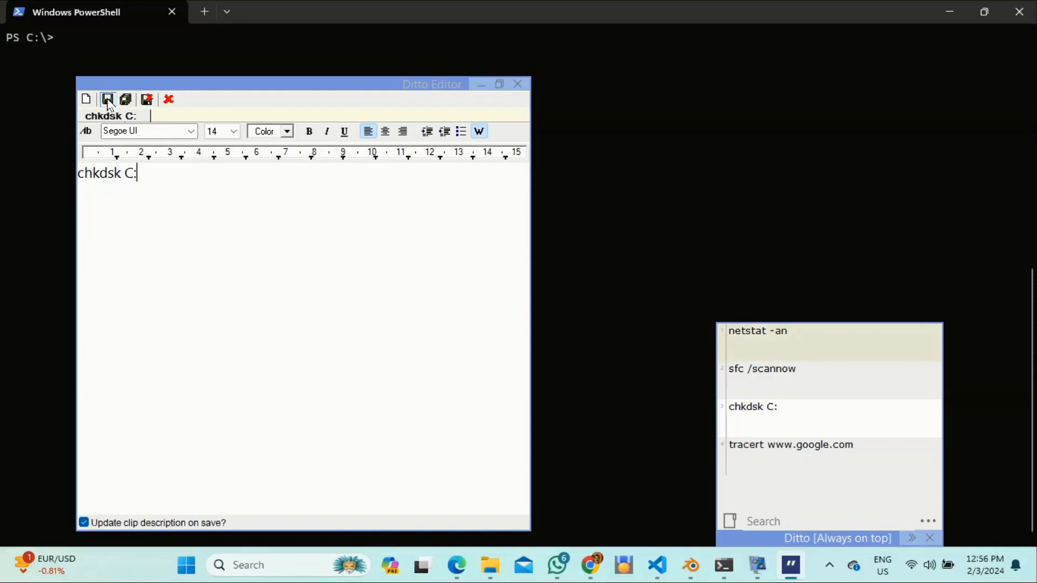
Step: Close the clip editor and run the netstat -an clip from Ditto in PowerShell, clearing the console once it finishes
{"action": "left_click", "coordinate": [519, 85]}
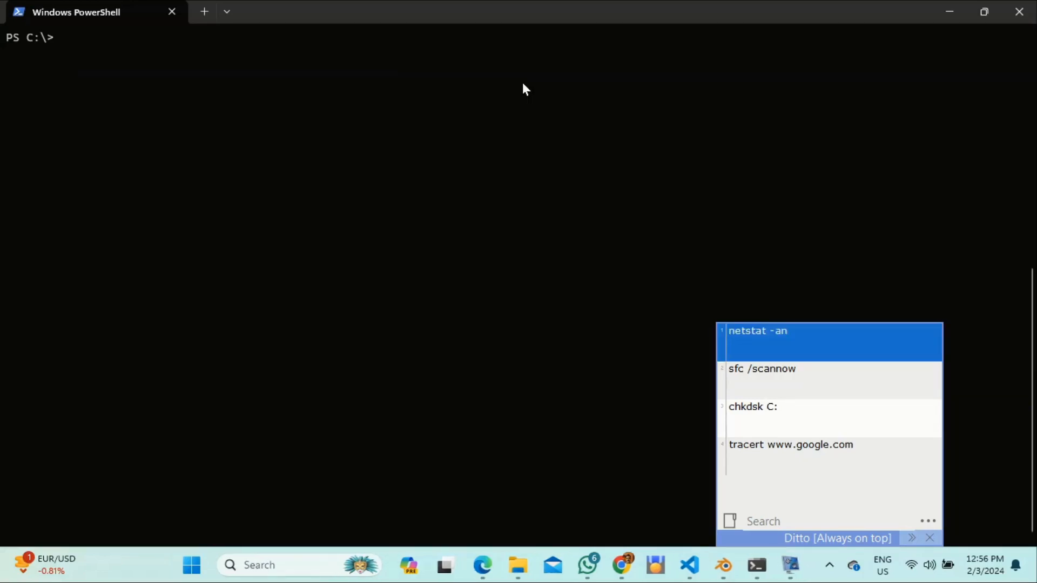
{"action": "left_click", "coordinate": [782, 409]}
{"action": "left_click", "coordinate": [779, 350]}
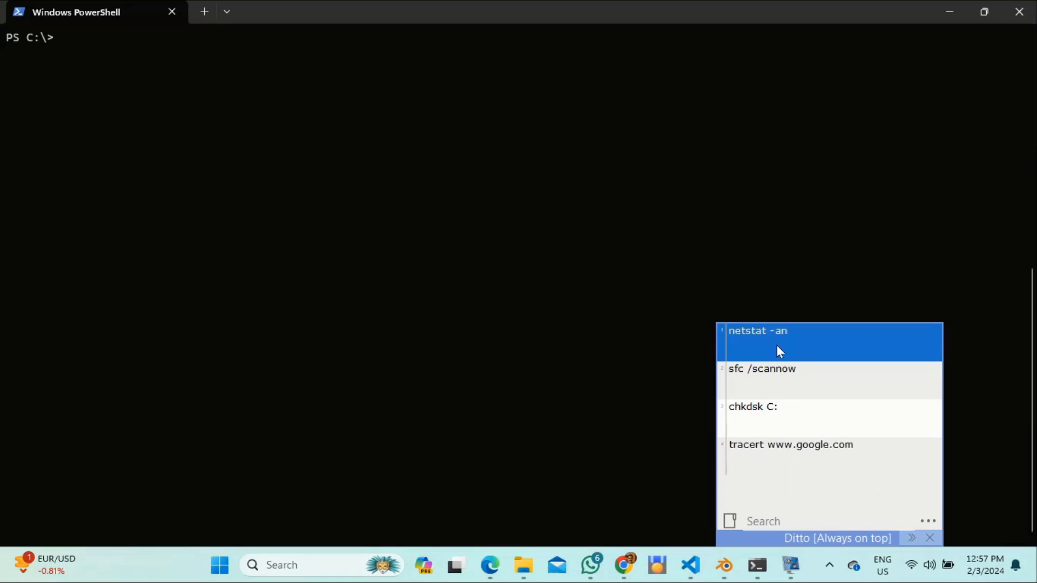
{"action": "double_click", "coordinate": [778, 351]}
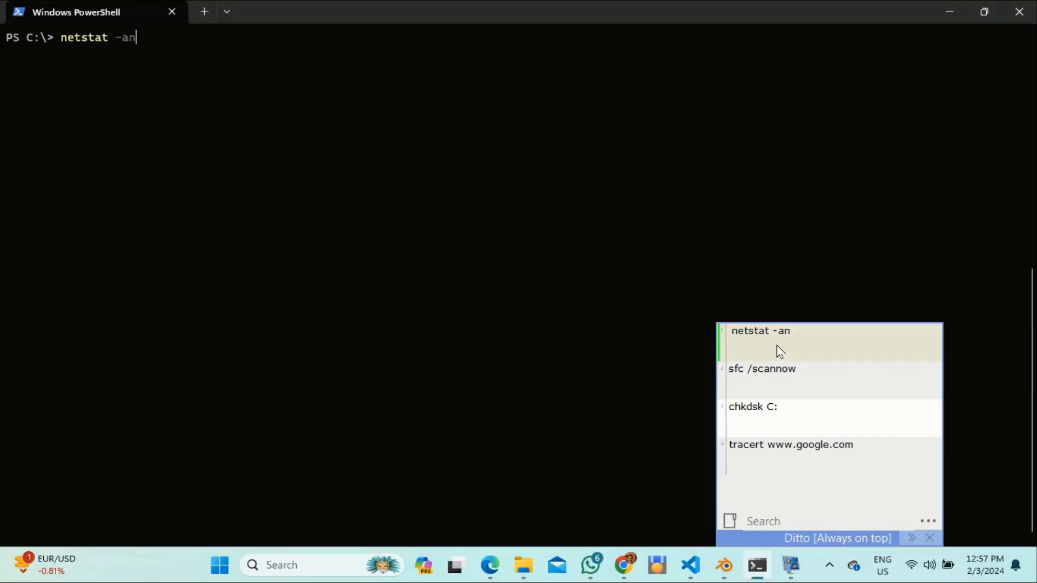
{"action": "key", "text": "Return"}
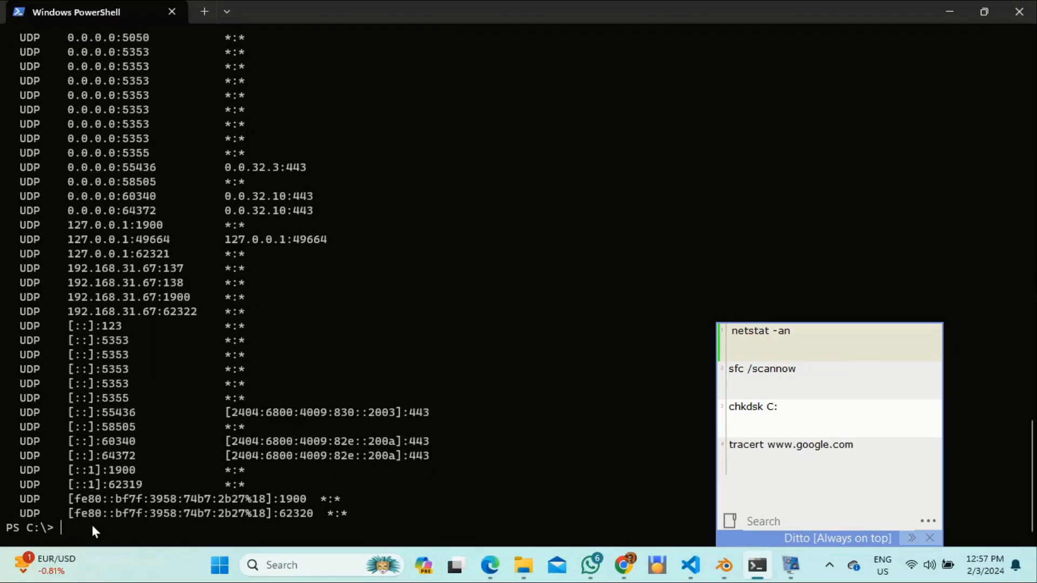
{"action": "key", "text": "ctrl+l"}
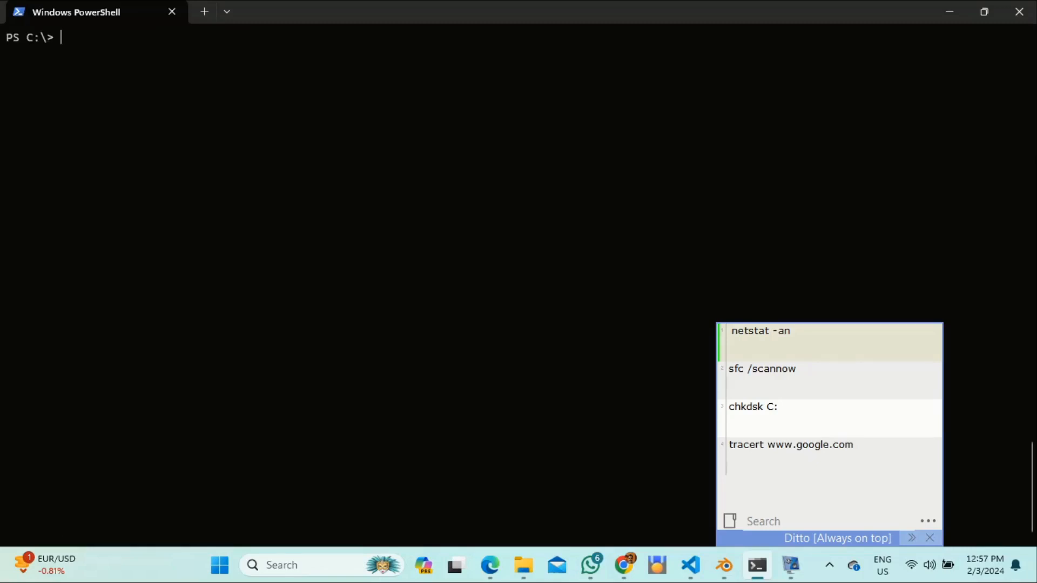
Step: Paste the sfc /scannow and chkdsk C: clips from Ditto into PowerShell and run each command
{"action": "double_click", "coordinate": [765, 373]}
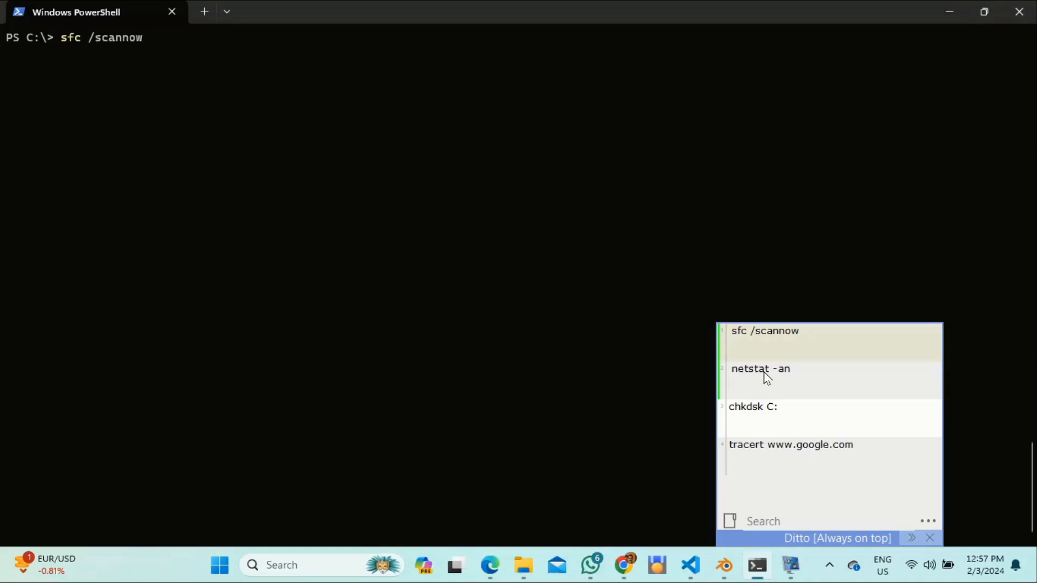
{"action": "key", "text": "Return"}
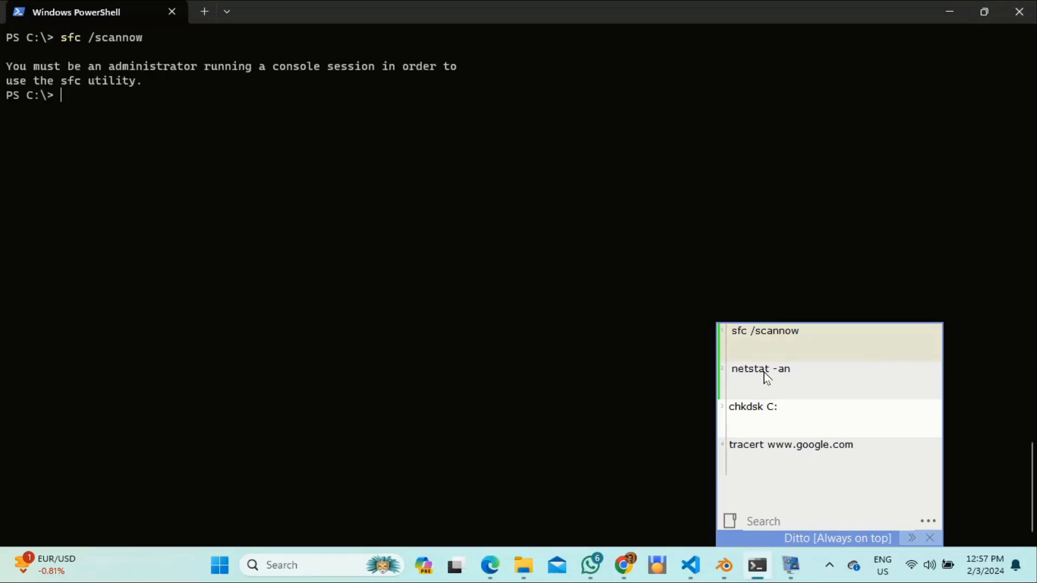
{"action": "left_click", "coordinate": [774, 413]}
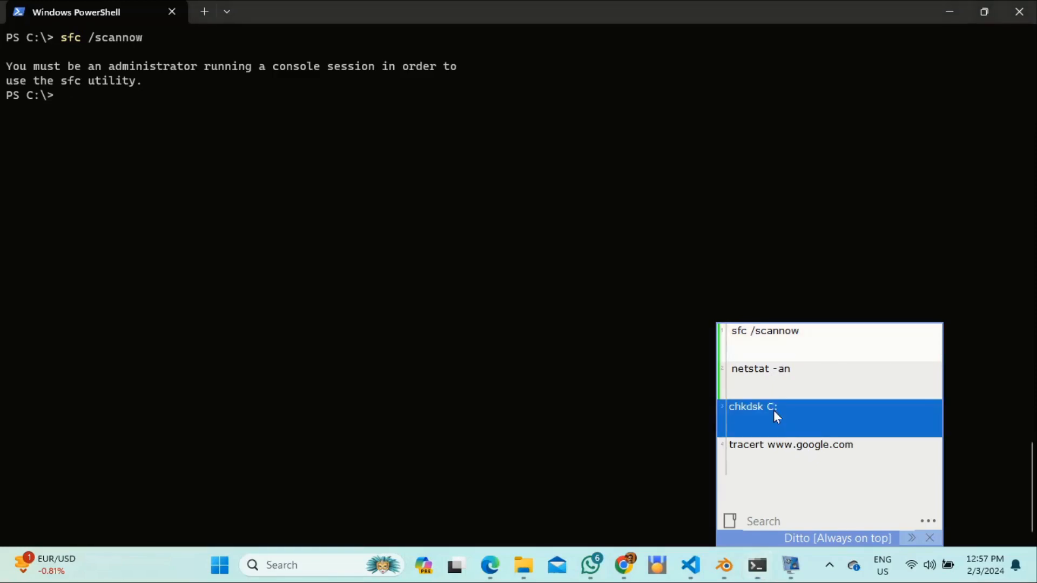
{"action": "double_click", "coordinate": [772, 411]}
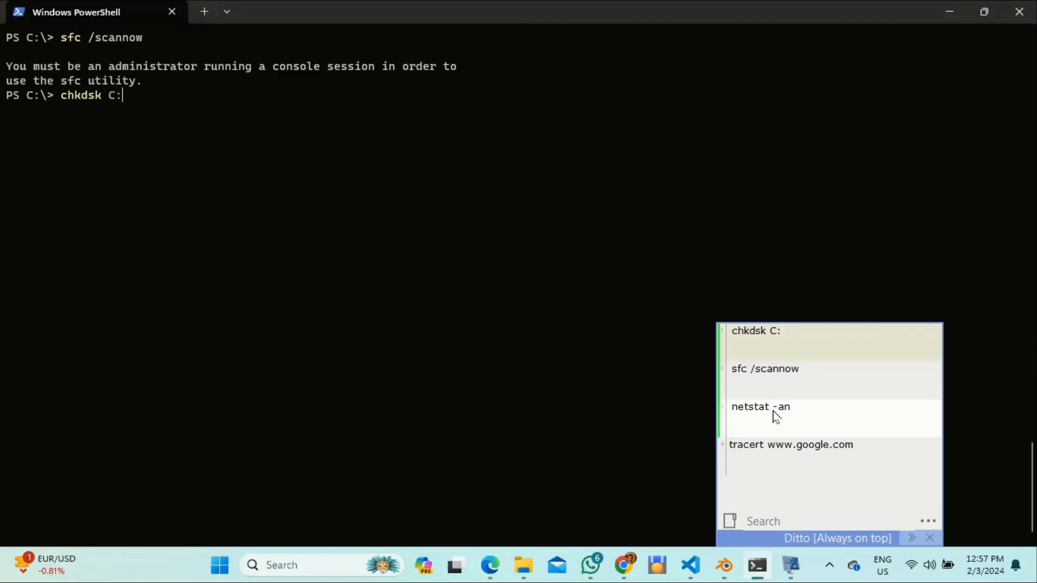
{"action": "key", "text": "Return"}
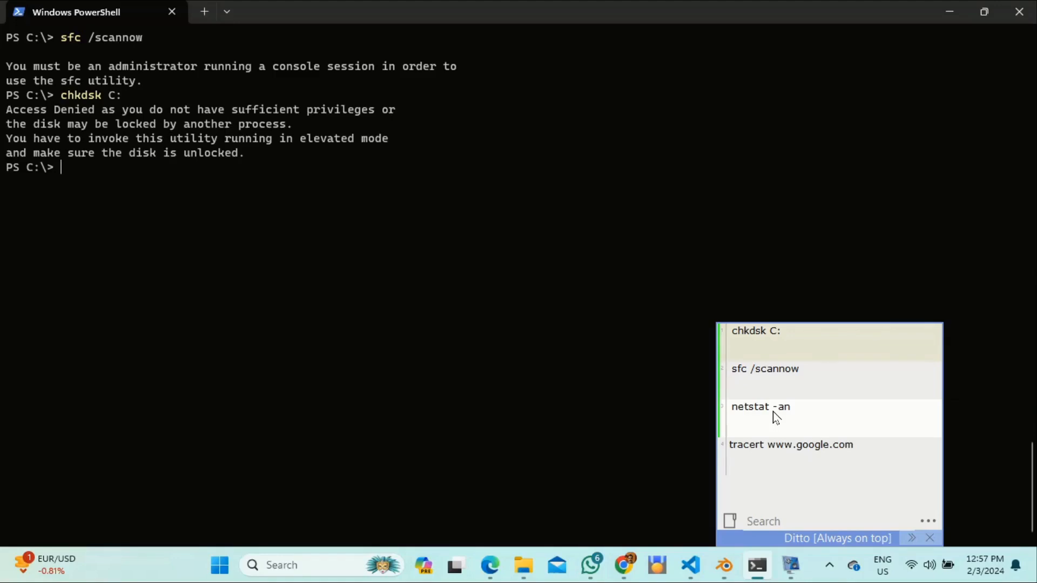
{"action": "left_click", "coordinate": [766, 446]}
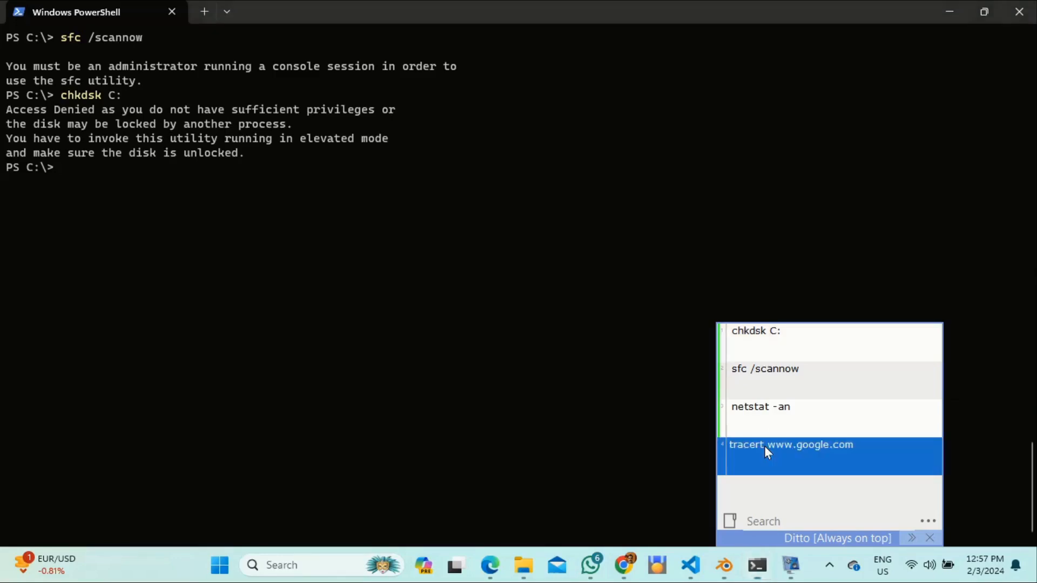
{"action": "double_click", "coordinate": [766, 448]}
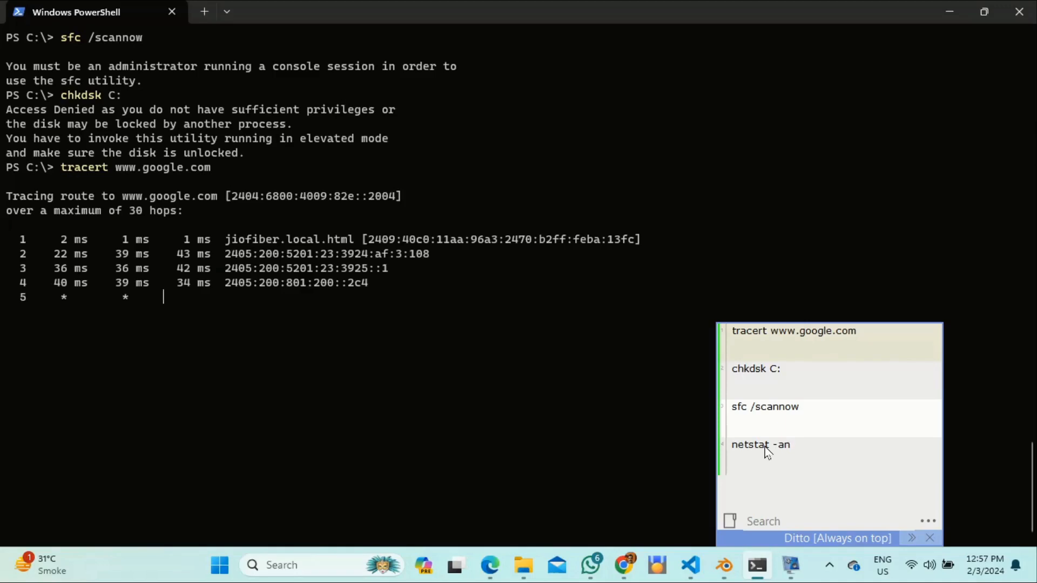
{"action": "key", "text": "ctrl+c"}
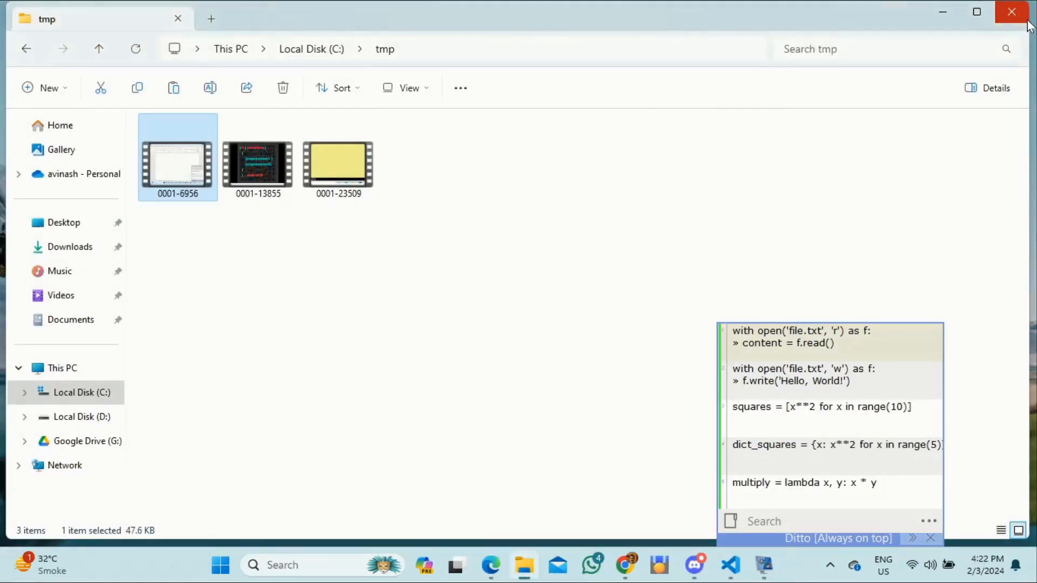
Step: In File Explorer's C:\tmp folder, copy the videos 0001-6956, 0001-13855 and 0001-23509 one at a time
{"action": "right_click", "coordinate": [200, 181]}
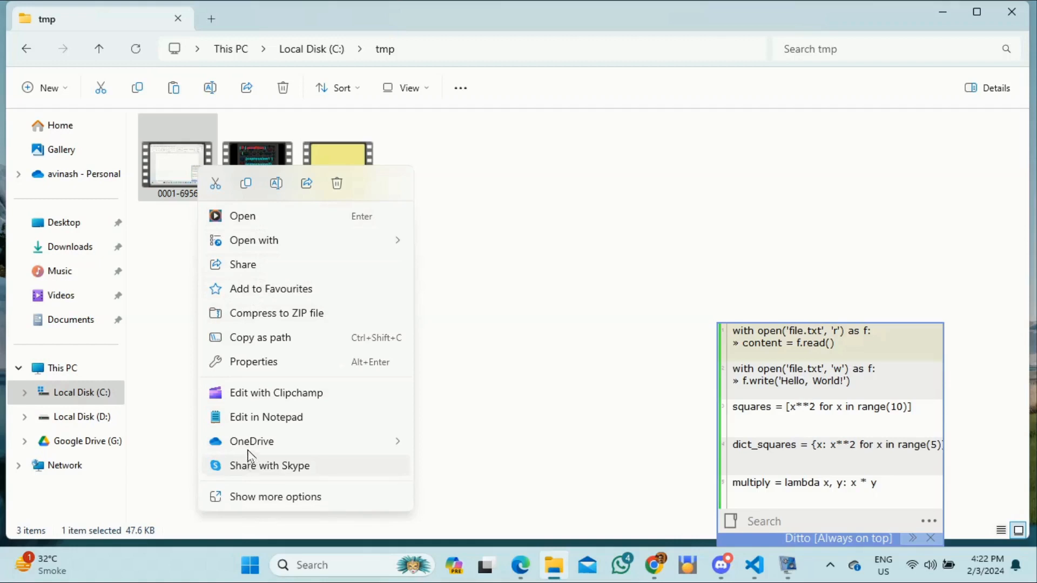
{"action": "left_click", "coordinate": [247, 184]}
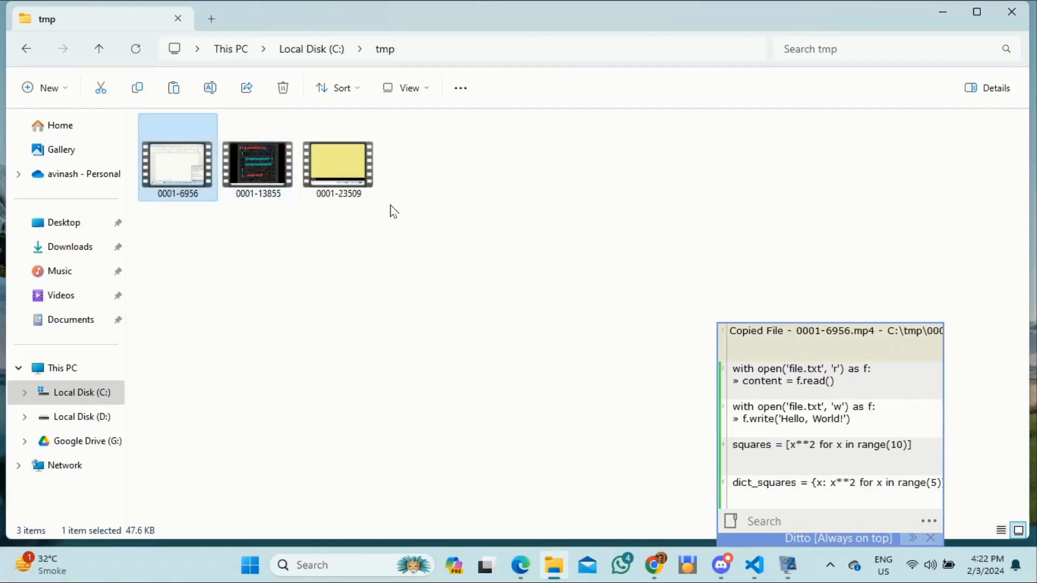
{"action": "left_click", "coordinate": [279, 180]}
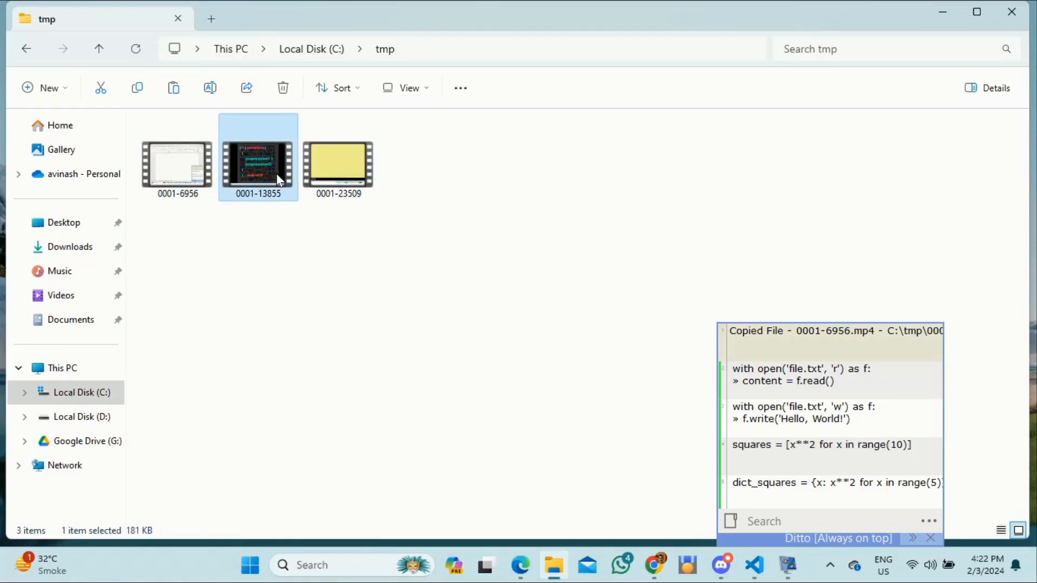
{"action": "right_click", "coordinate": [280, 180]}
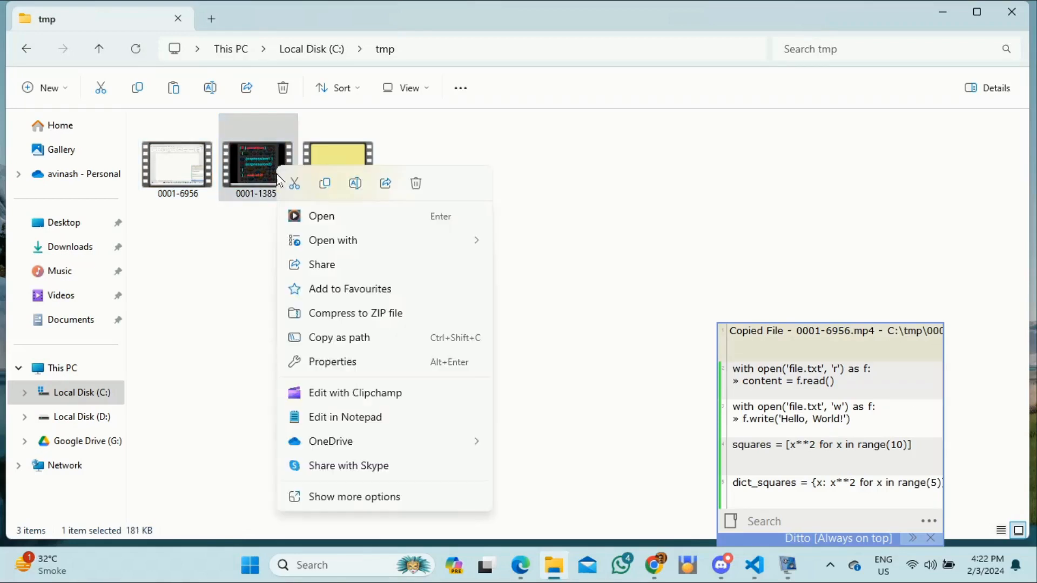
{"action": "left_click", "coordinate": [324, 183]}
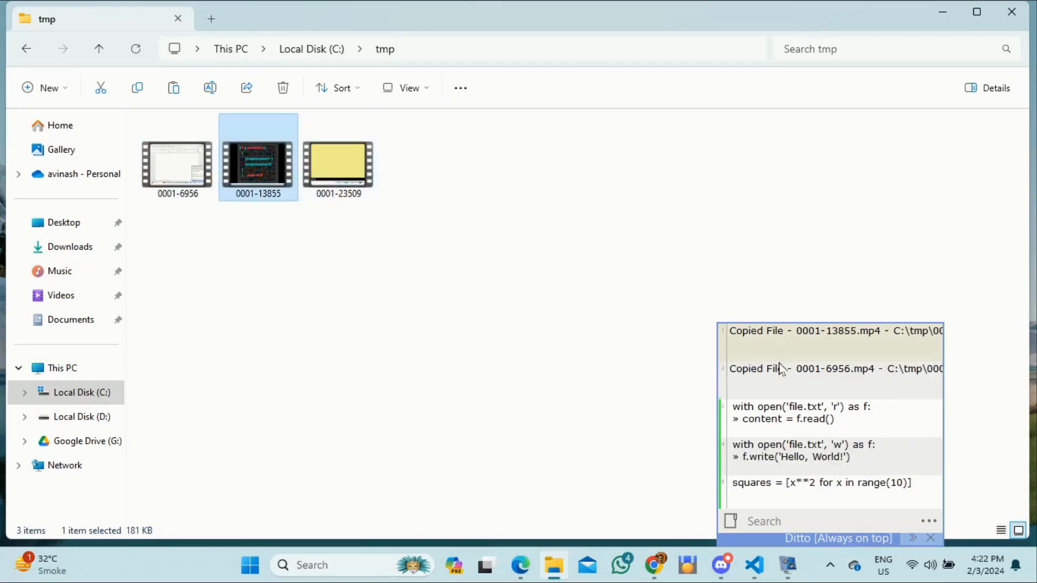
{"action": "left_click", "coordinate": [355, 183]}
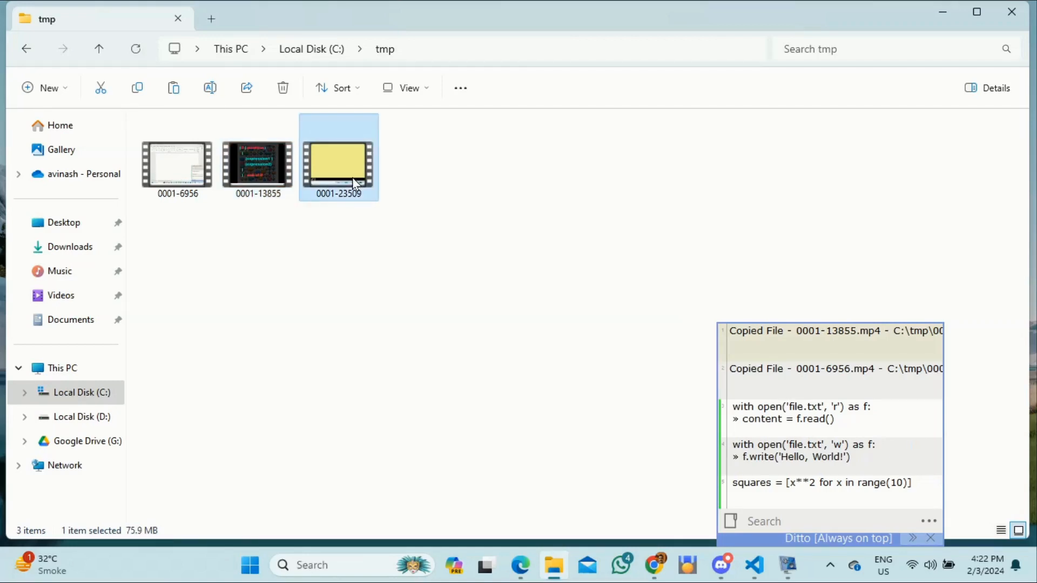
{"action": "right_click", "coordinate": [354, 184]}
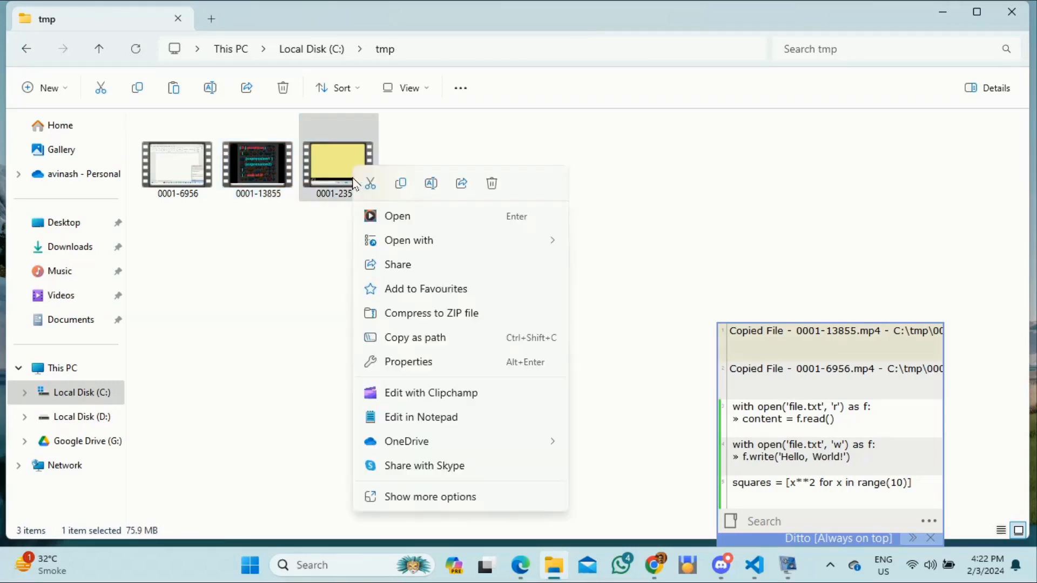
{"action": "left_click", "coordinate": [400, 183]}
Step: Examine the Ditto entries for the three copied video files by highlighting each one in turn
{"action": "left_click", "coordinate": [772, 344]}
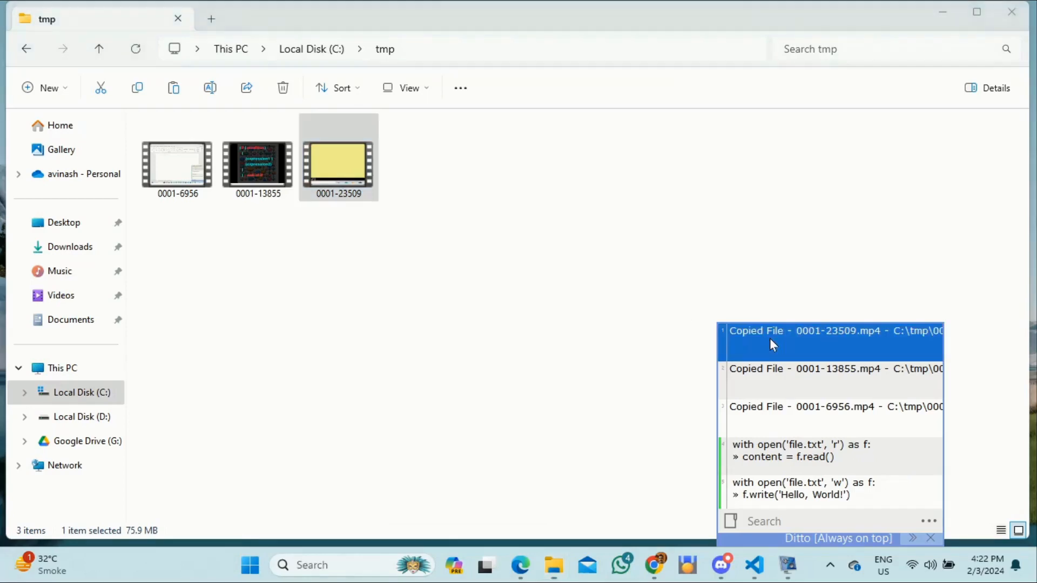
{"action": "left_click", "coordinate": [775, 370]}
{"action": "left_click", "coordinate": [776, 411]}
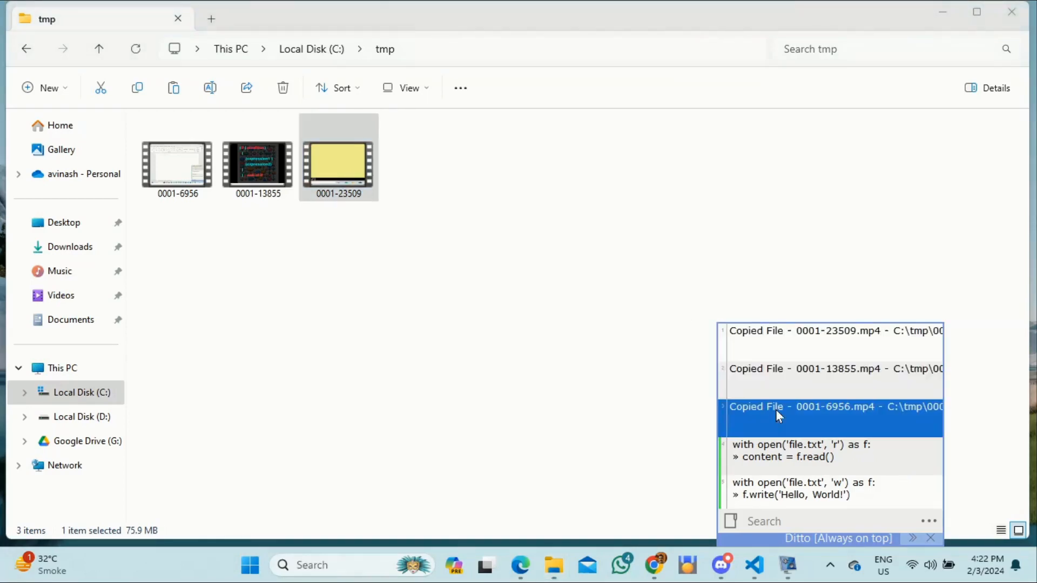
{"action": "left_click", "coordinate": [776, 380]}
{"action": "left_click", "coordinate": [779, 349]}
{"action": "left_click", "coordinate": [783, 372]}
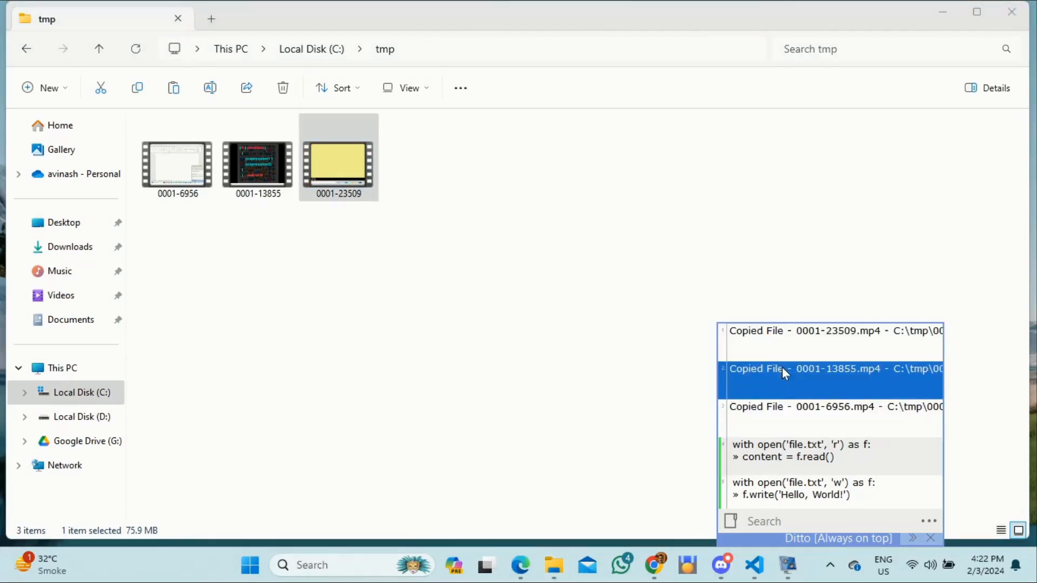
{"action": "left_click", "coordinate": [784, 408]}
{"action": "left_click", "coordinate": [361, 152]}
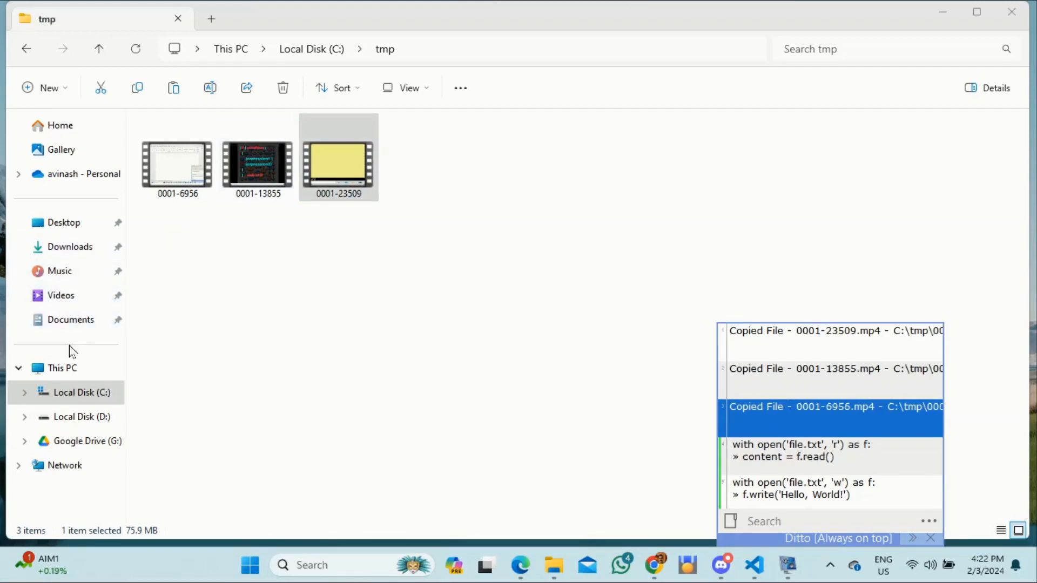
Step: Create a folder in Documents, keeping the default name "New folder", and open it
{"action": "left_click", "coordinate": [76, 322]}
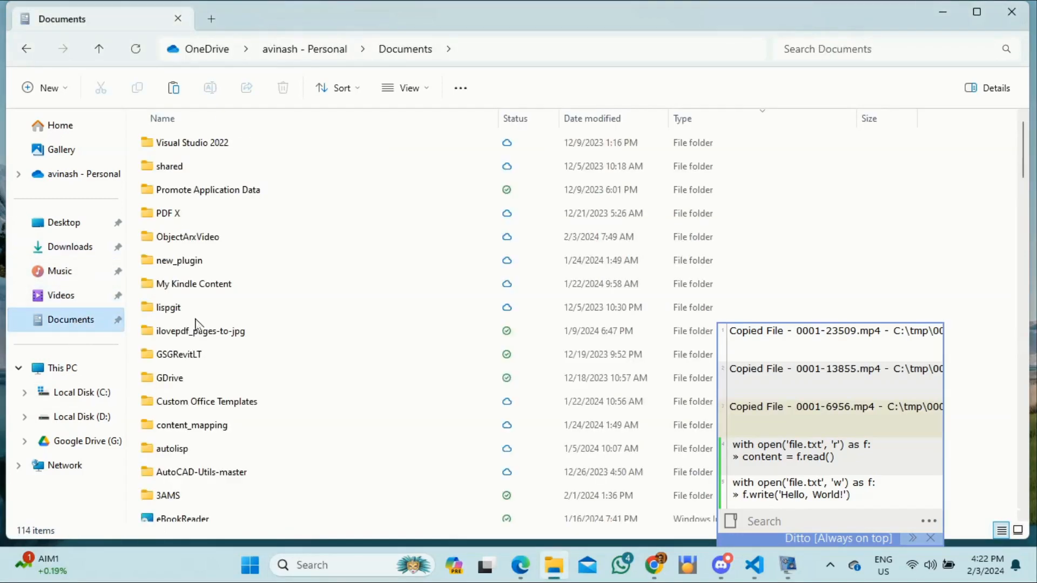
{"action": "scroll", "coordinate": [361, 389], "scroll_direction": "down", "scroll_amount": 5}
{"action": "scroll", "coordinate": [357, 406], "scroll_direction": "down", "scroll_amount": 5}
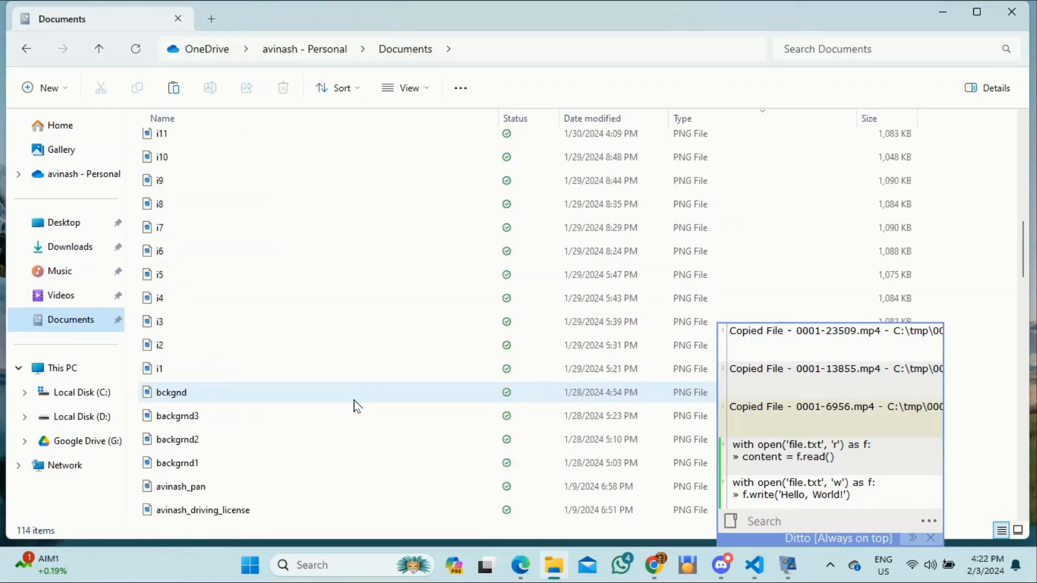
{"action": "right_click", "coordinate": [316, 316]}
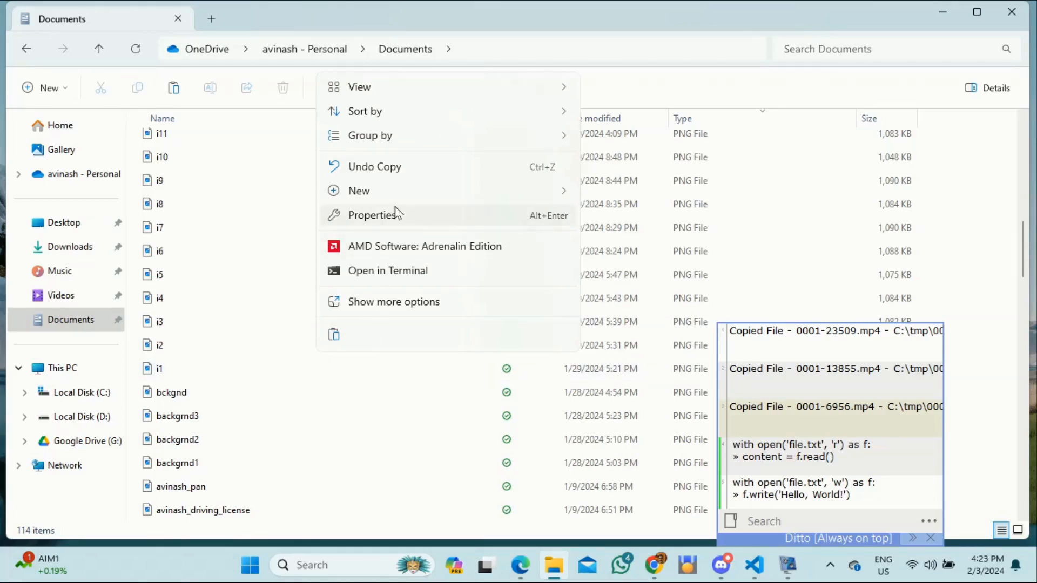
{"action": "mouse_move", "coordinate": [398, 198]}
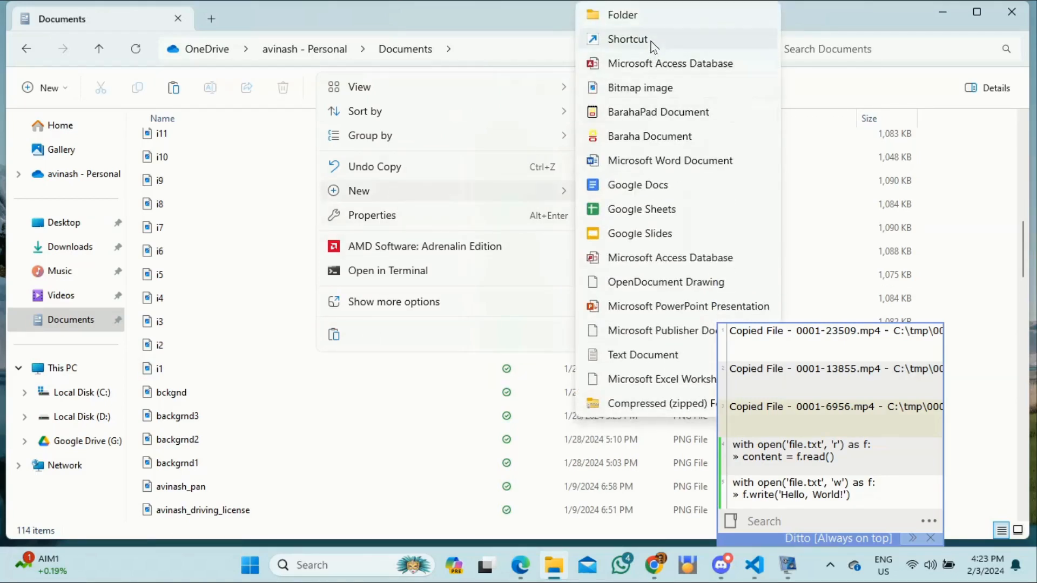
{"action": "left_click", "coordinate": [643, 21]}
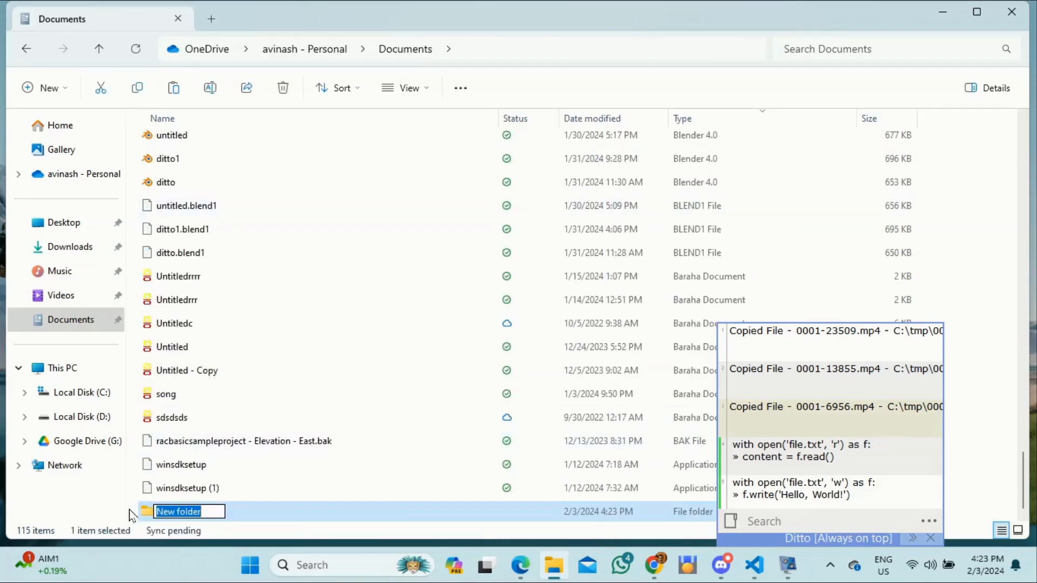
{"action": "left_click", "coordinate": [147, 511]}
{"action": "scroll", "coordinate": [190, 402], "scroll_direction": "up", "scroll_amount": 3}
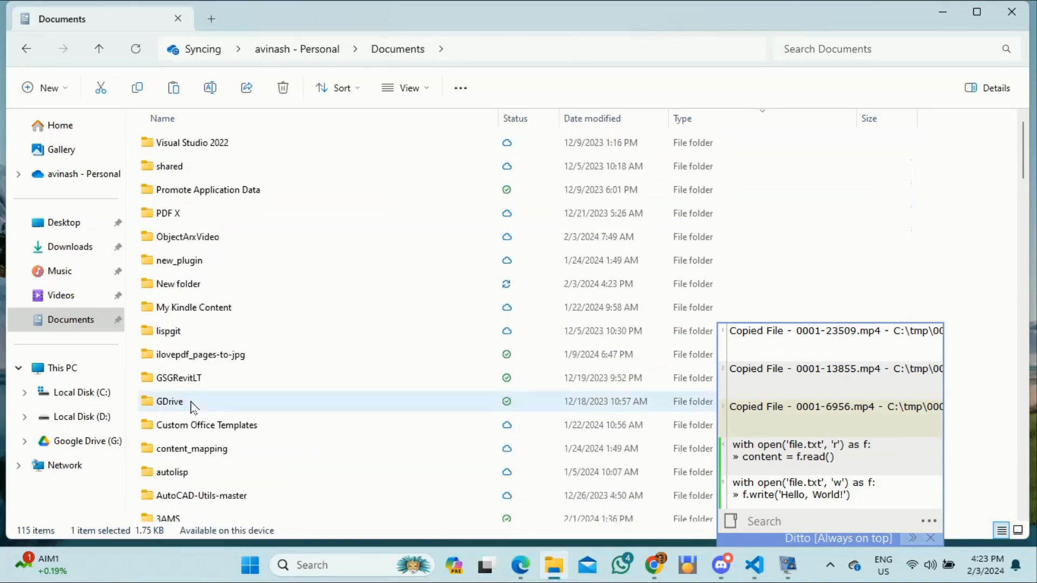
{"action": "left_click", "coordinate": [189, 291]}
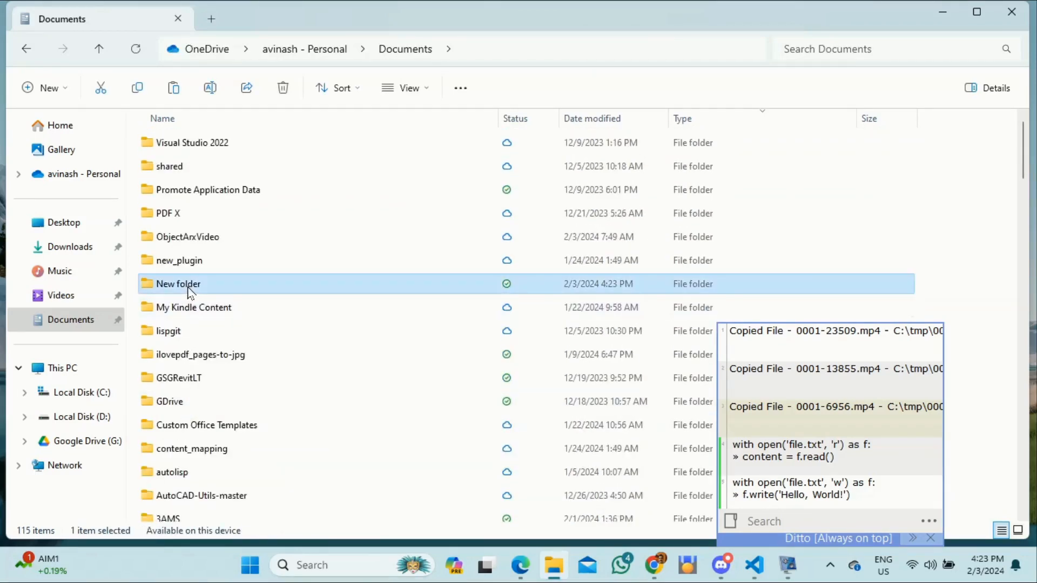
{"action": "double_click", "coordinate": [189, 286]}
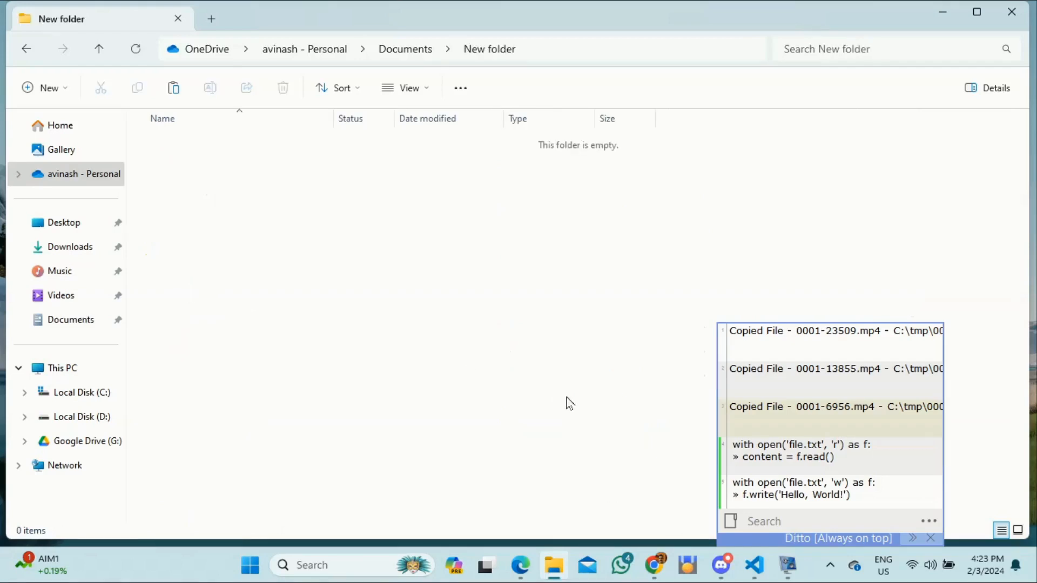
Step: Paste the copied video files 0001-23509, 0001-13855 and 0001-6956 from Ditto into New folder, one at a time
{"action": "left_click", "coordinate": [768, 339]}
{"action": "double_click", "coordinate": [766, 334]}
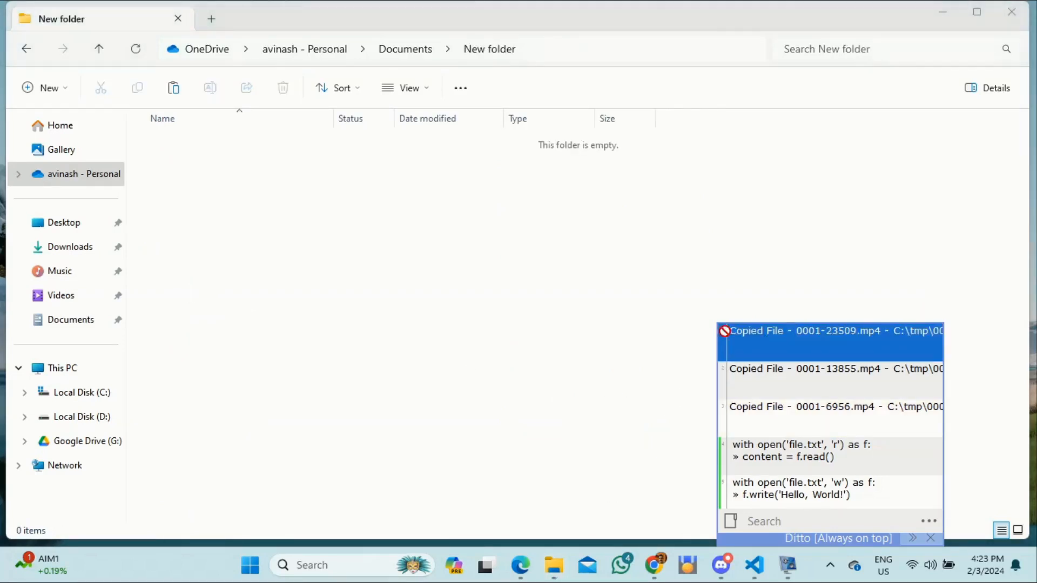
{"action": "key", "text": "ctrl+grave"}
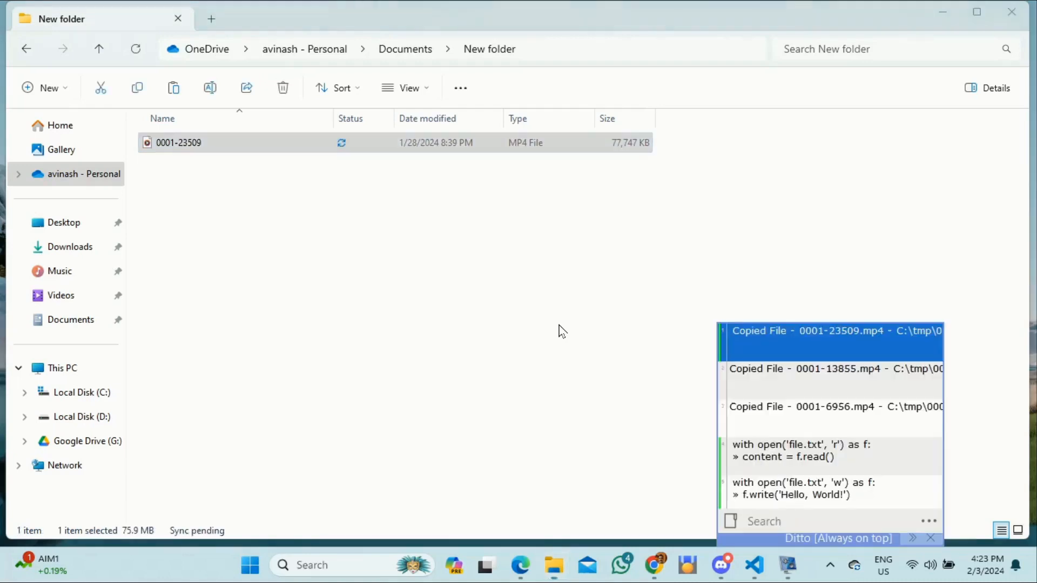
{"action": "left_click", "coordinate": [767, 372]}
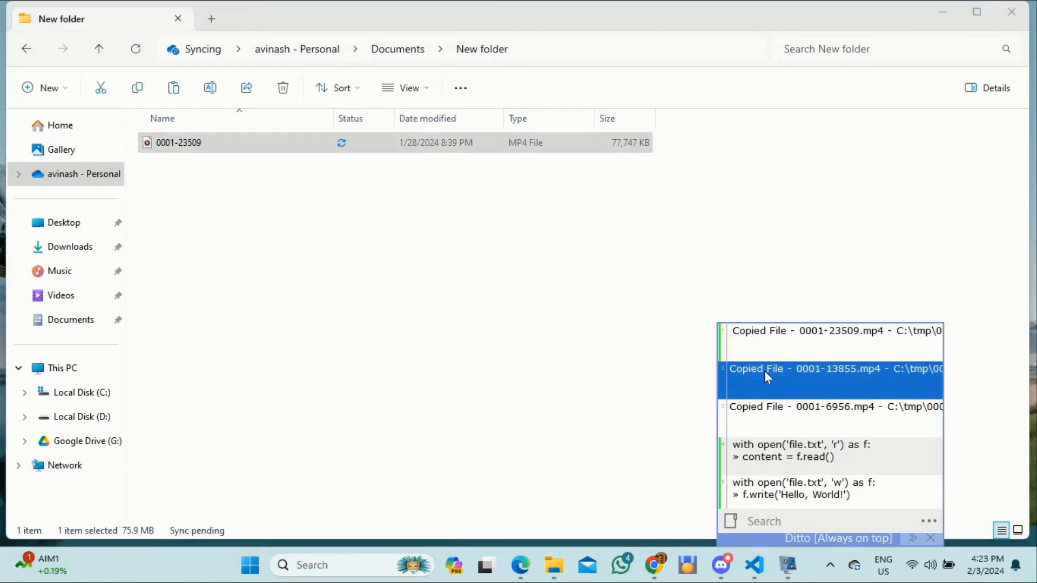
{"action": "left_click_drag", "start_coordinate": [764, 371], "coordinate": [529, 339]}
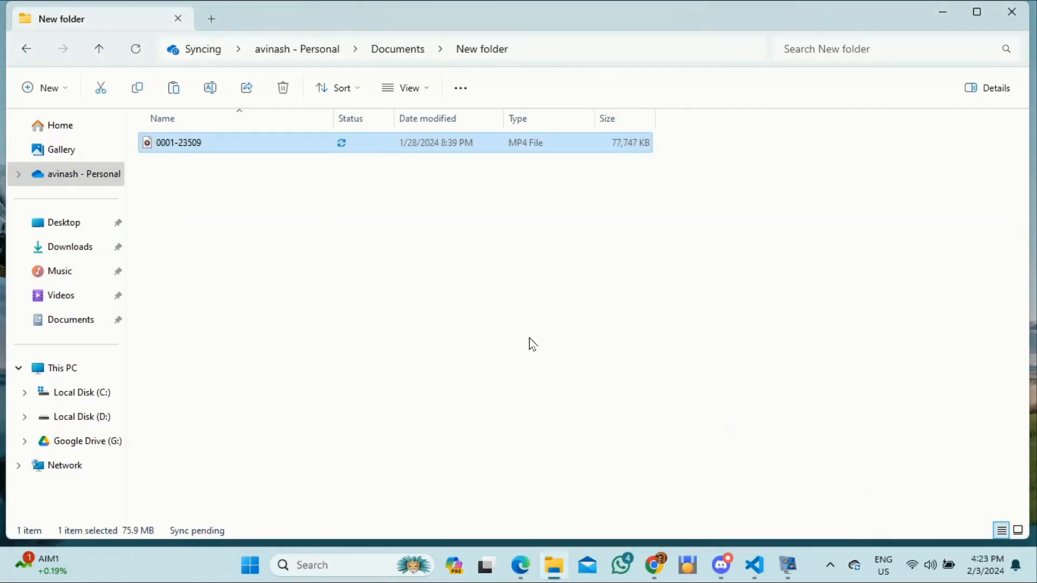
{"action": "key", "text": "ctrl+grave"}
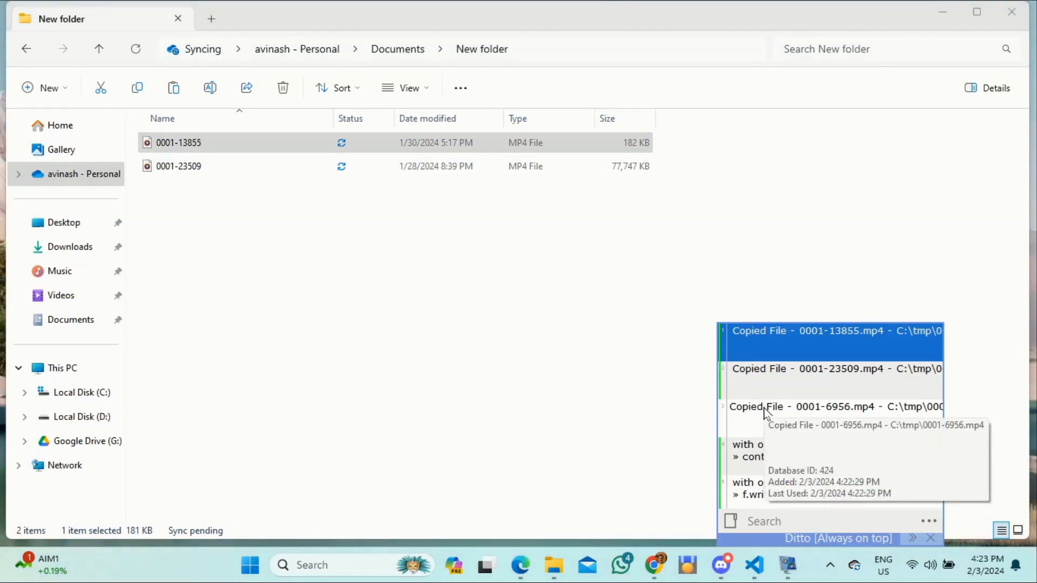
{"action": "left_click_drag", "start_coordinate": [766, 413], "coordinate": [442, 364]}
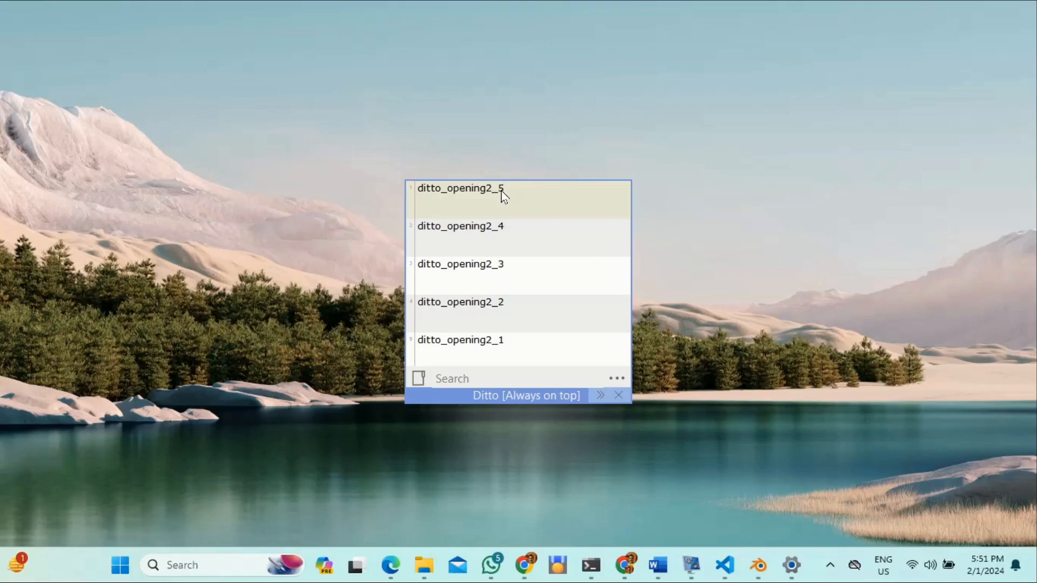
Step: Delete the ditto_opening2_5 clip from Ditto and confirm the deletion
{"action": "left_click", "coordinate": [502, 190]}
{"action": "key", "text": "Delete"}
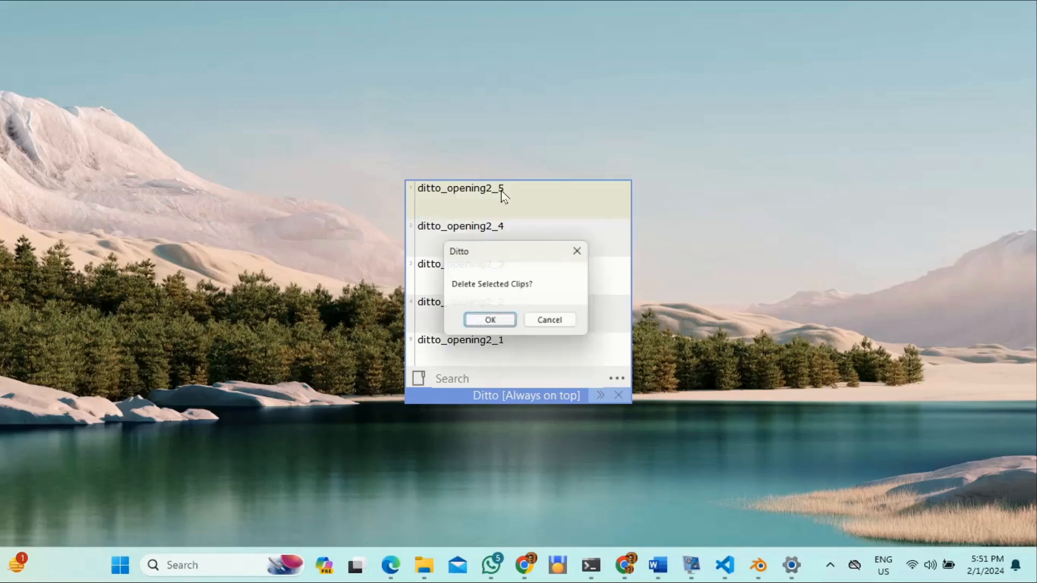
{"action": "left_click", "coordinate": [504, 323]}
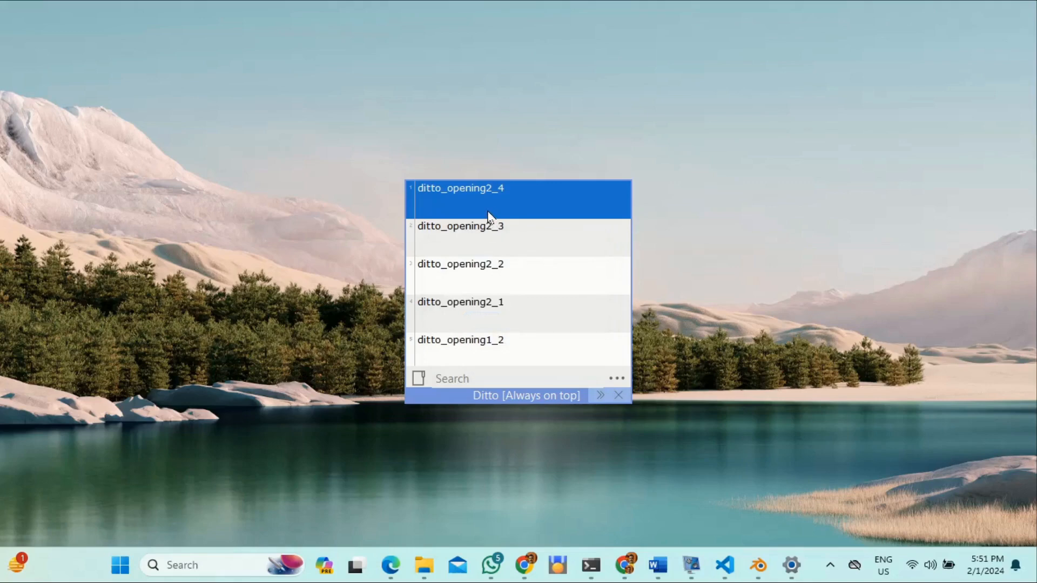
Step: Select the non-adjacent clips ditto_opening2_4 and ditto_opening2_2 together and delete them
{"action": "mouse_move", "coordinate": [489, 218]}
{"action": "key", "text": "ctrl"}
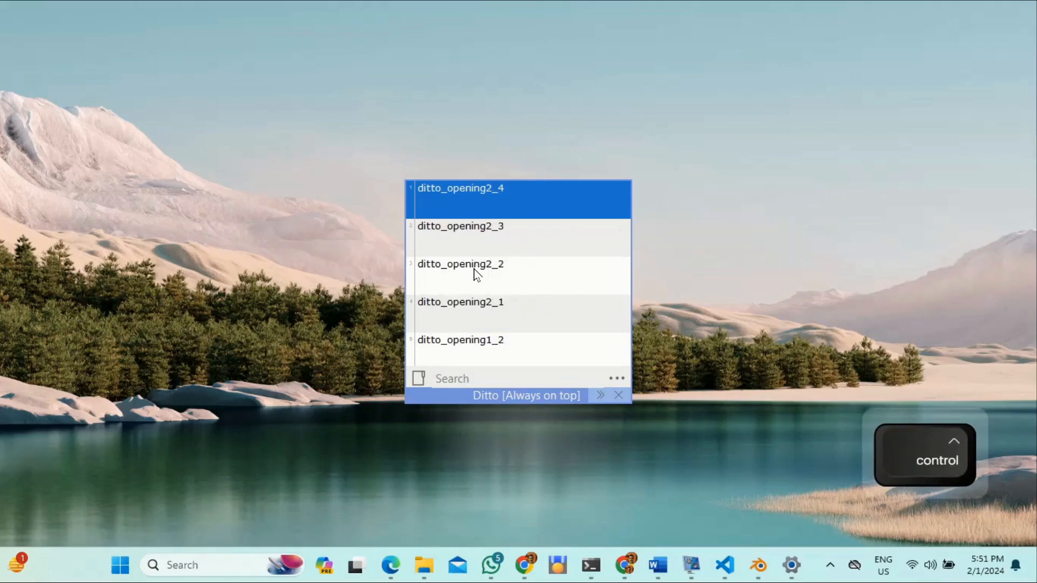
{"action": "left_click", "coordinate": [474, 269], "text": "ctrl"}
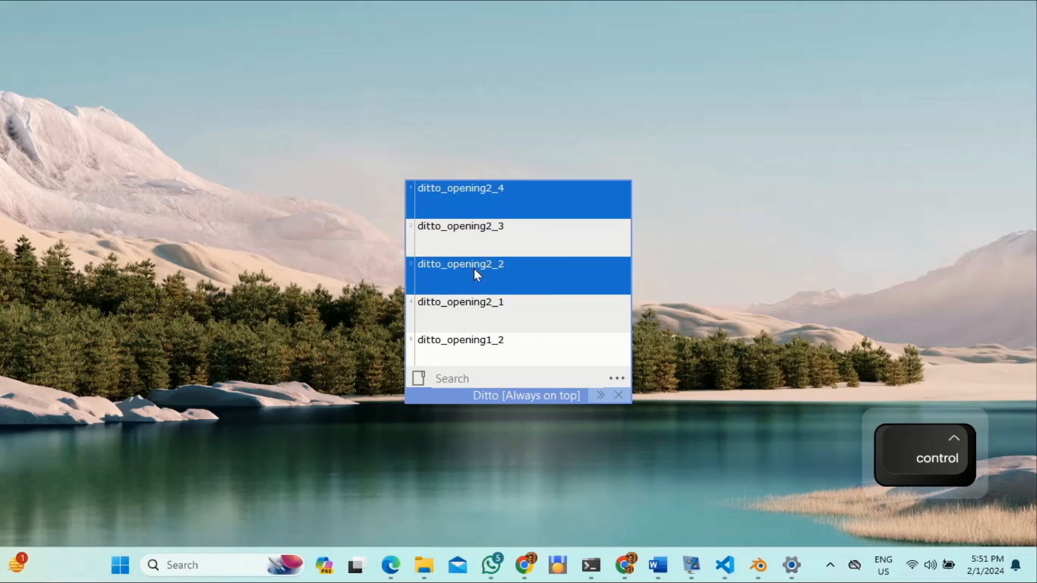
{"action": "key", "text": "Delete"}
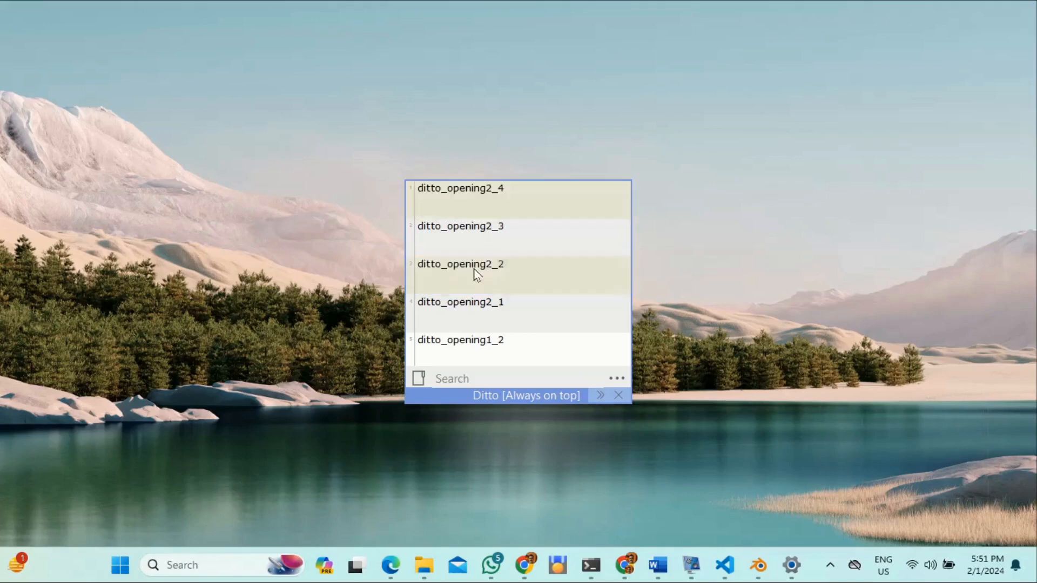
{"action": "left_click", "coordinate": [498, 322]}
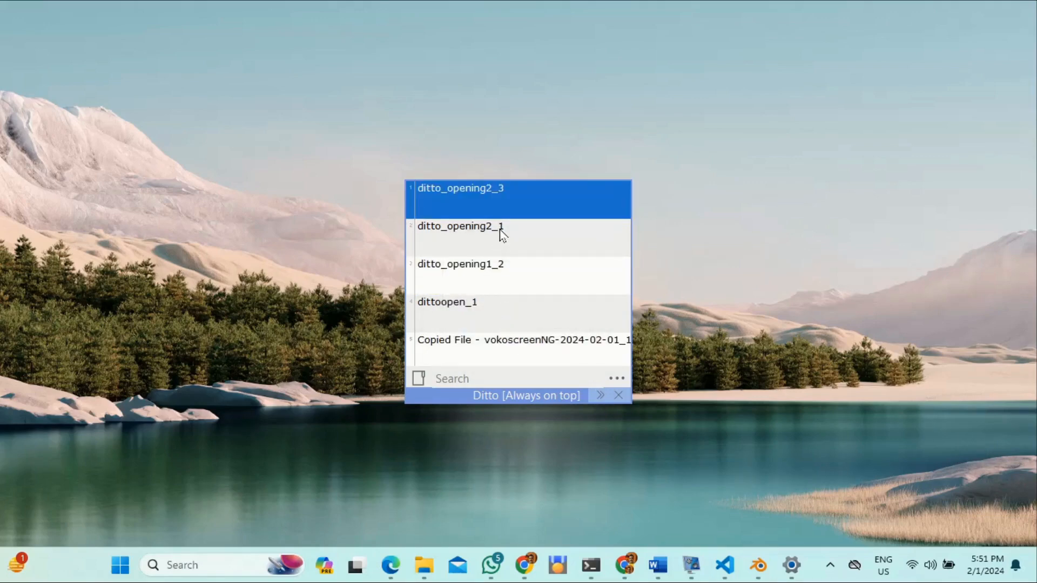
Step: Delete the five consecutive clips from ditto_opening2_3 through the vokoscreenNG copied file, and the other vokoscreenNG copied-file clip
{"action": "mouse_move", "coordinate": [508, 204]}
{"action": "left_click", "coordinate": [496, 339], "text": "shift"}
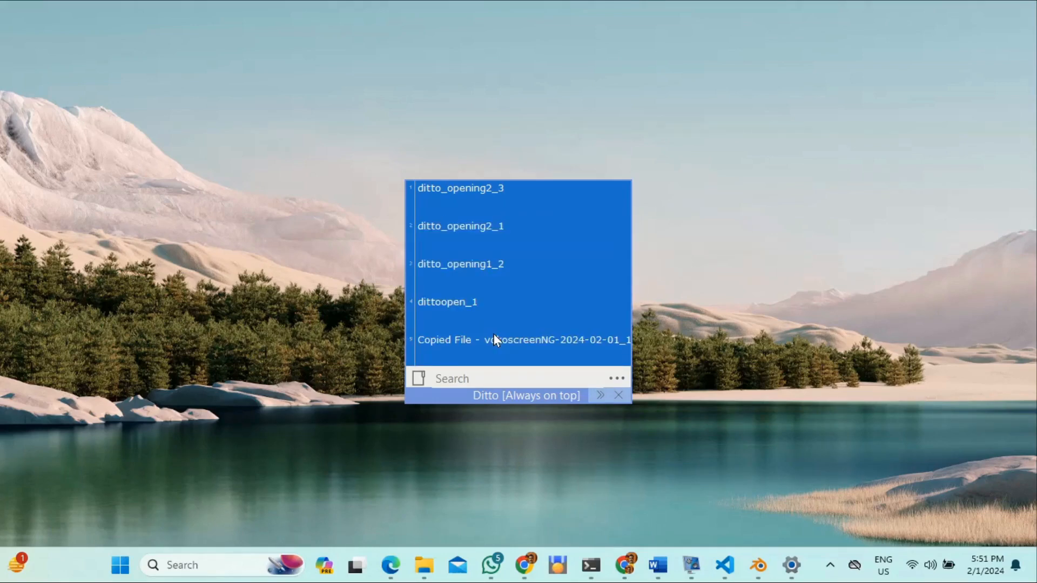
{"action": "key", "text": "Delete"}
{"action": "left_click", "coordinate": [492, 321]}
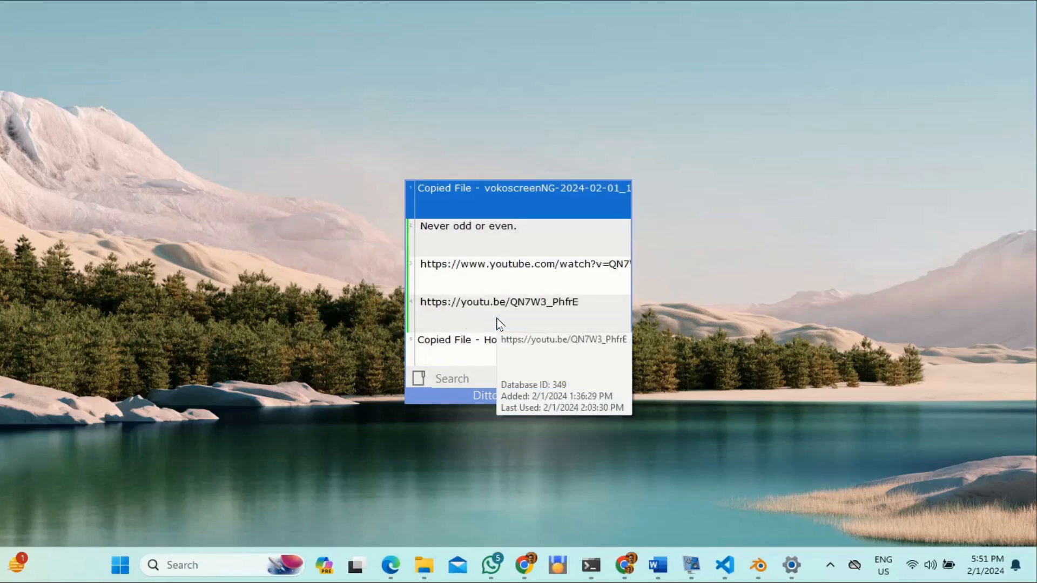
{"action": "key", "text": "Delete"}
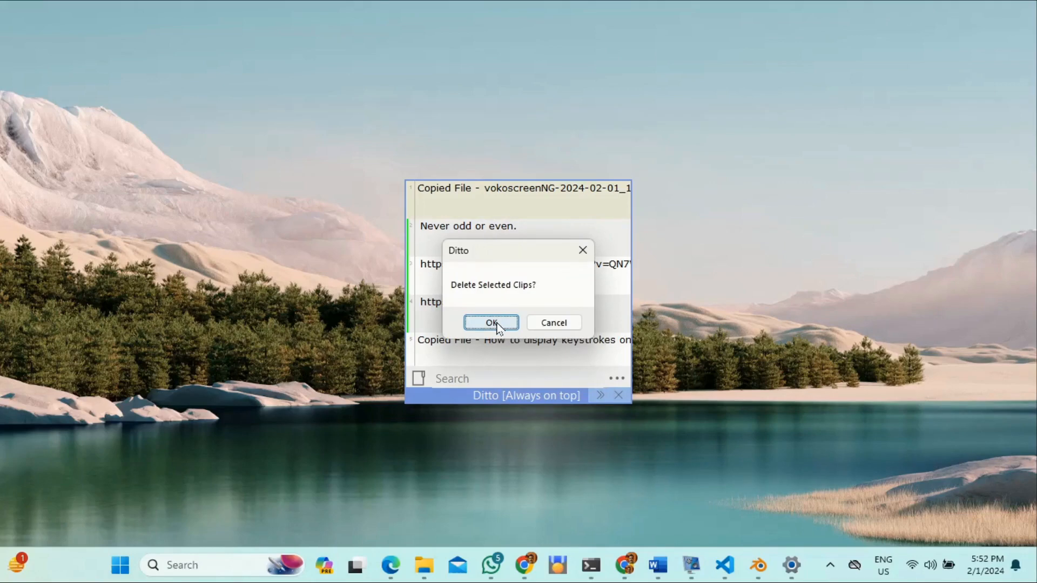
{"action": "left_click", "coordinate": [492, 323]}
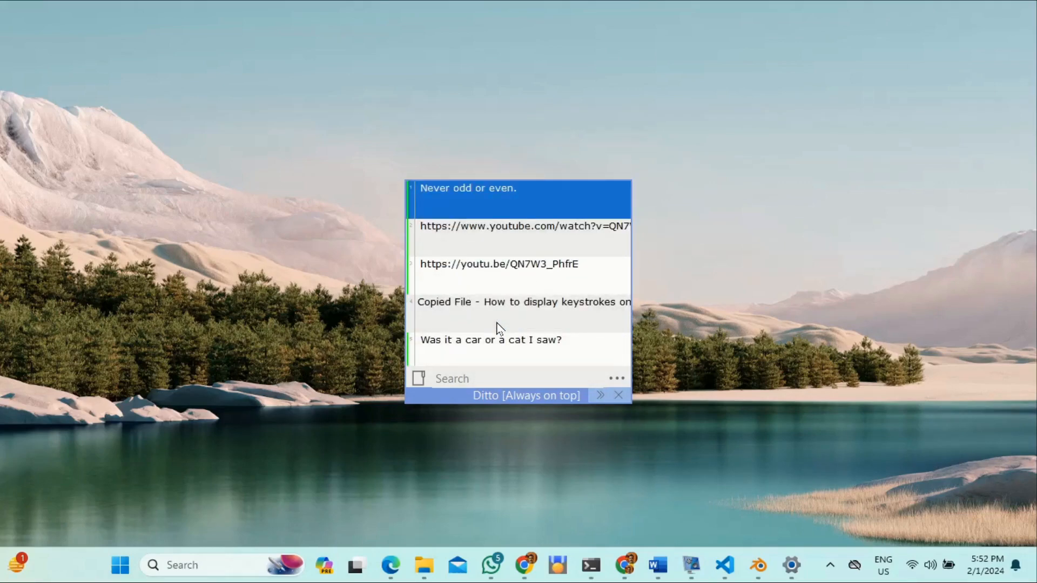
Step: Delete the two YouTube link clips and the "How to display keystrokes" copied-file clip as one range
{"action": "left_click", "coordinate": [482, 241]}
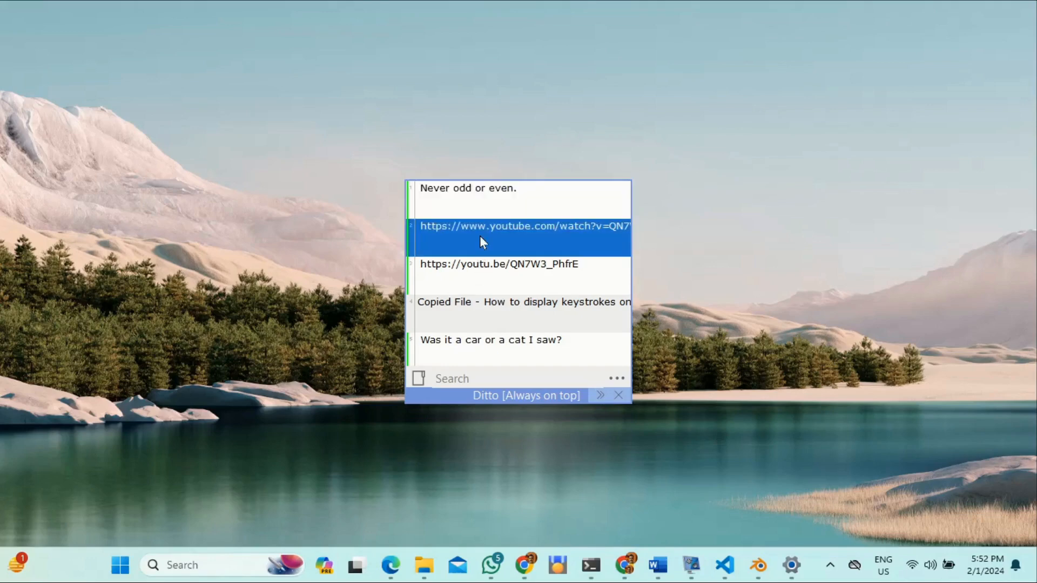
{"action": "left_click", "coordinate": [477, 302], "text": "shift"}
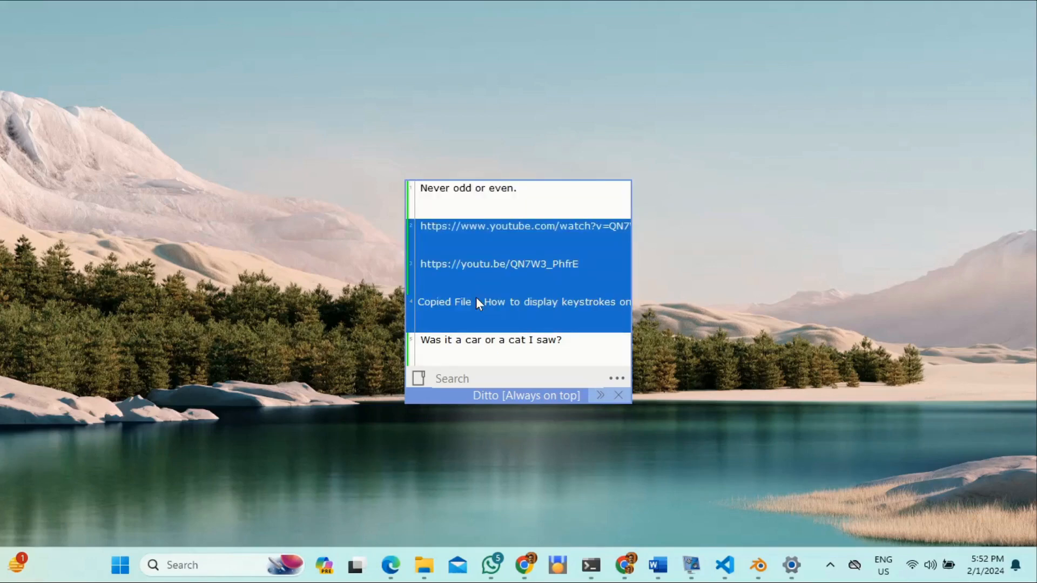
{"action": "key", "text": "Delete"}
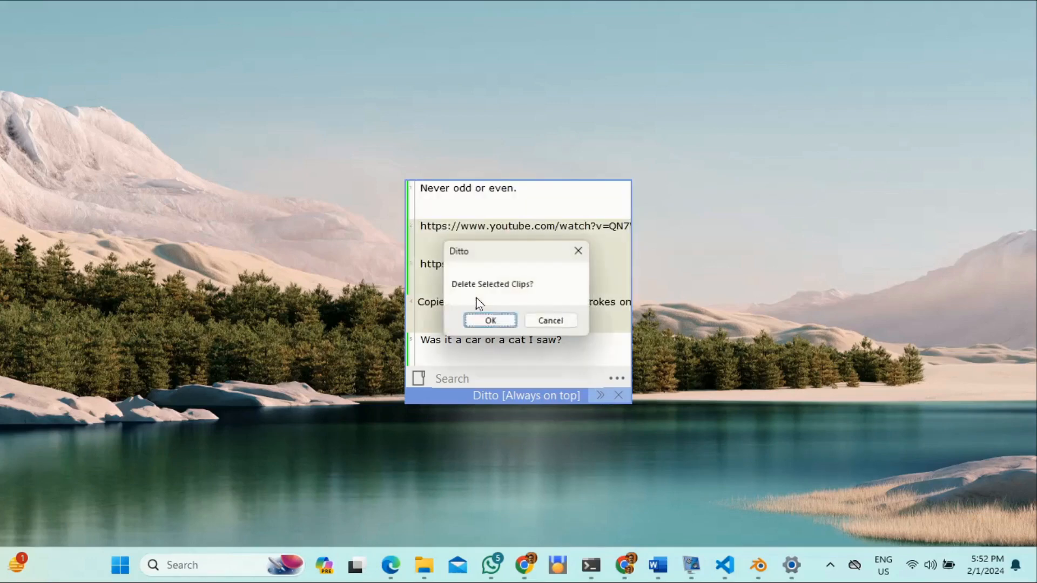
{"action": "left_click", "coordinate": [490, 322]}
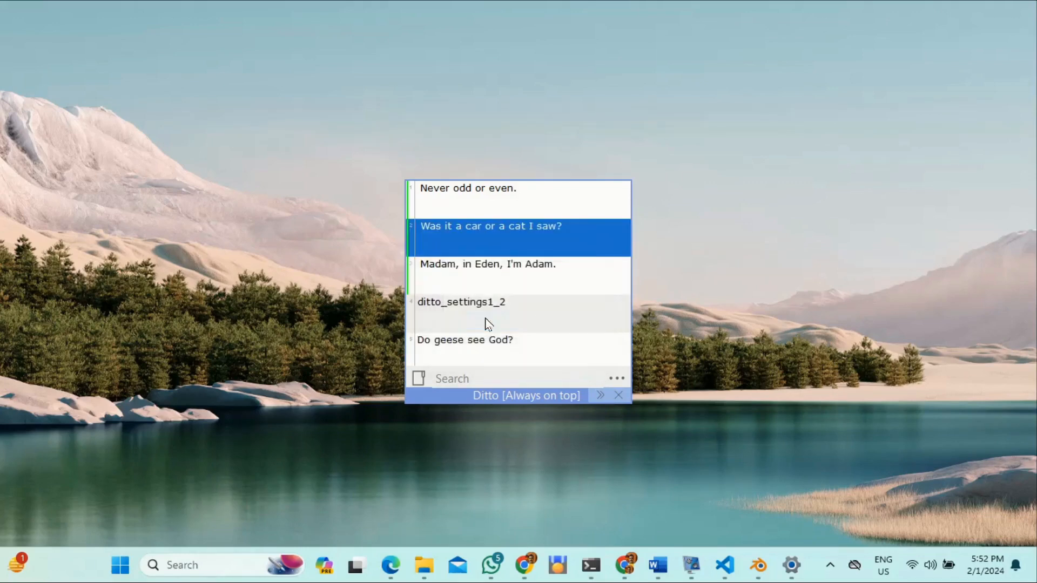
Step: Delete the ditto_settings1_2 clip and look through the rest of the clip list
{"action": "left_click", "coordinate": [481, 312]}
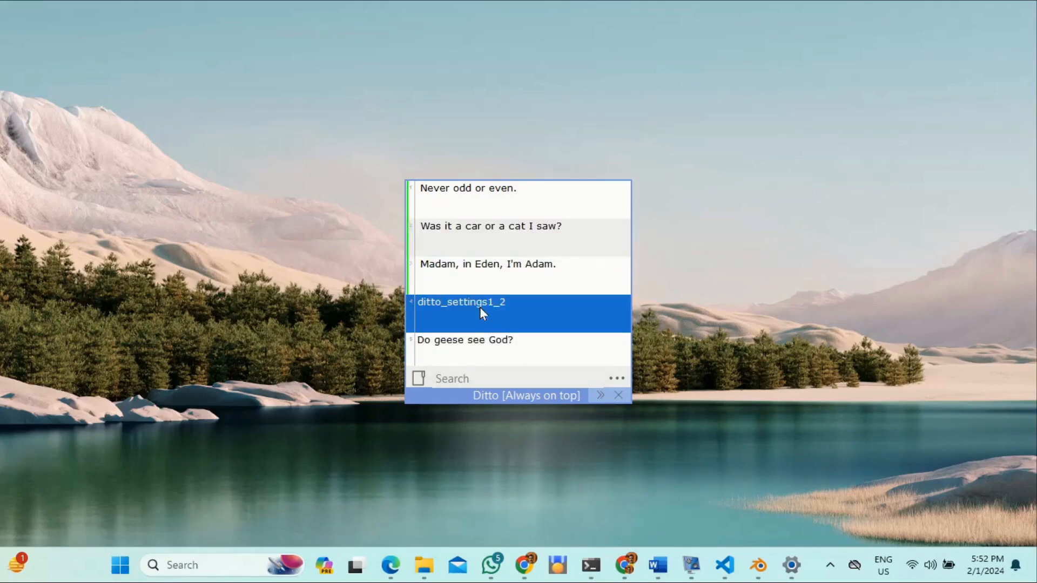
{"action": "key", "text": "Delete"}
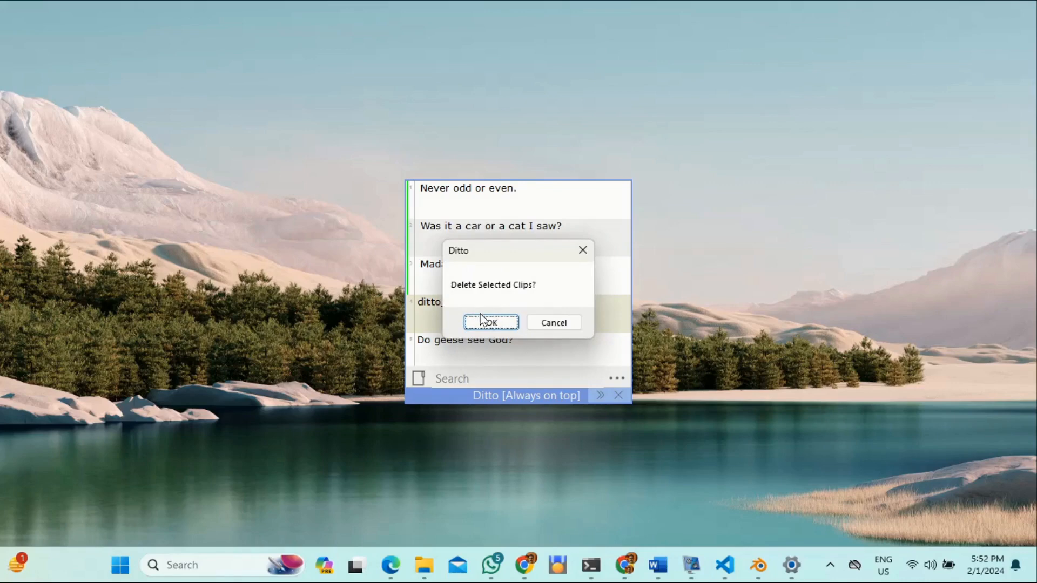
{"action": "left_click", "coordinate": [484, 321]}
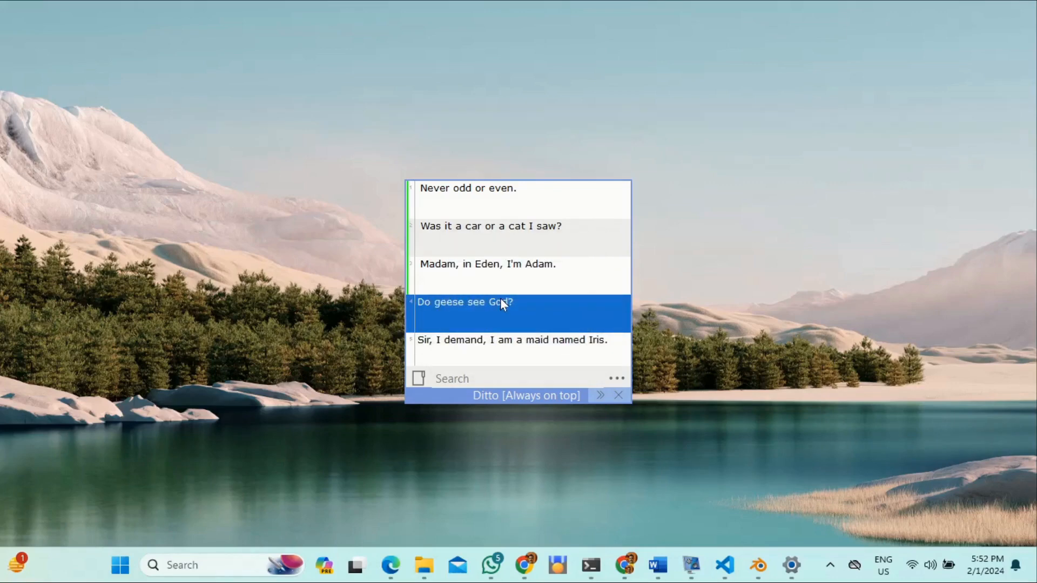
{"action": "scroll", "coordinate": [500, 297], "scroll_direction": "down", "scroll_amount": 2}
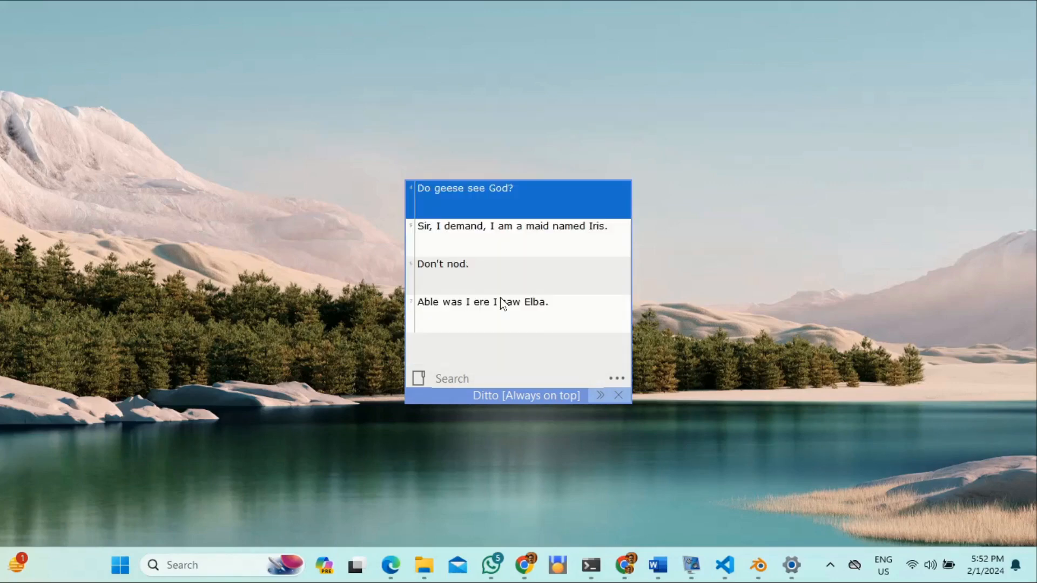
{"action": "scroll", "coordinate": [500, 297], "scroll_direction": "up", "scroll_amount": 2}
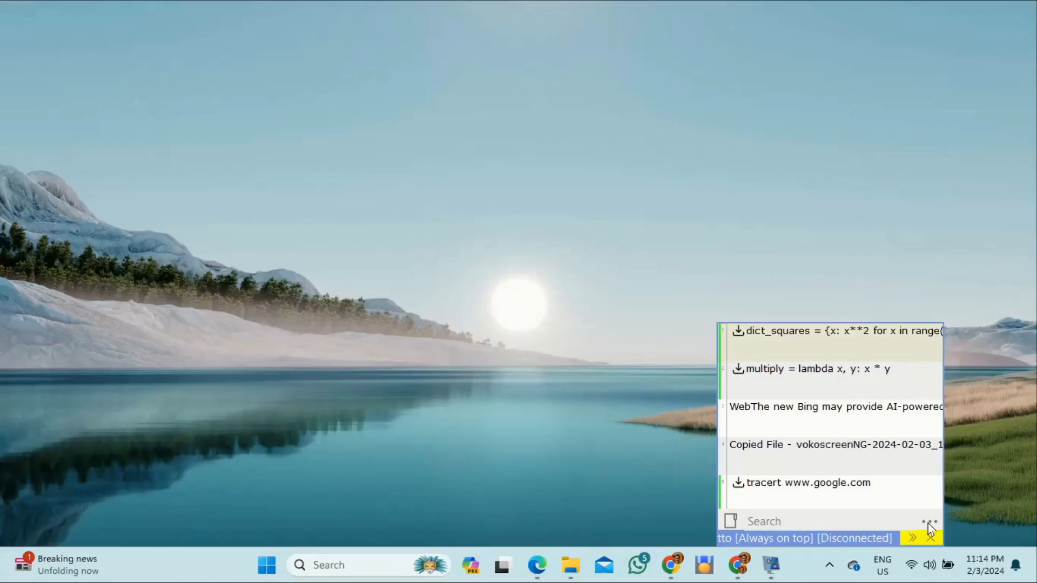
Step: Back up the Ditto database to the Documents folder under the file name backup2
{"action": "left_click", "coordinate": [928, 523]}
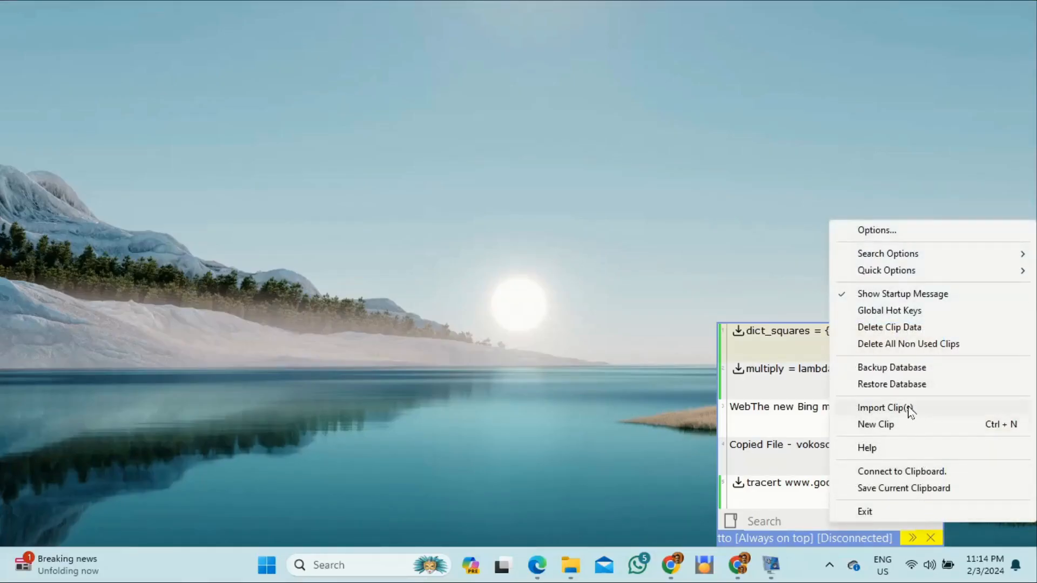
{"action": "left_click", "coordinate": [908, 370]}
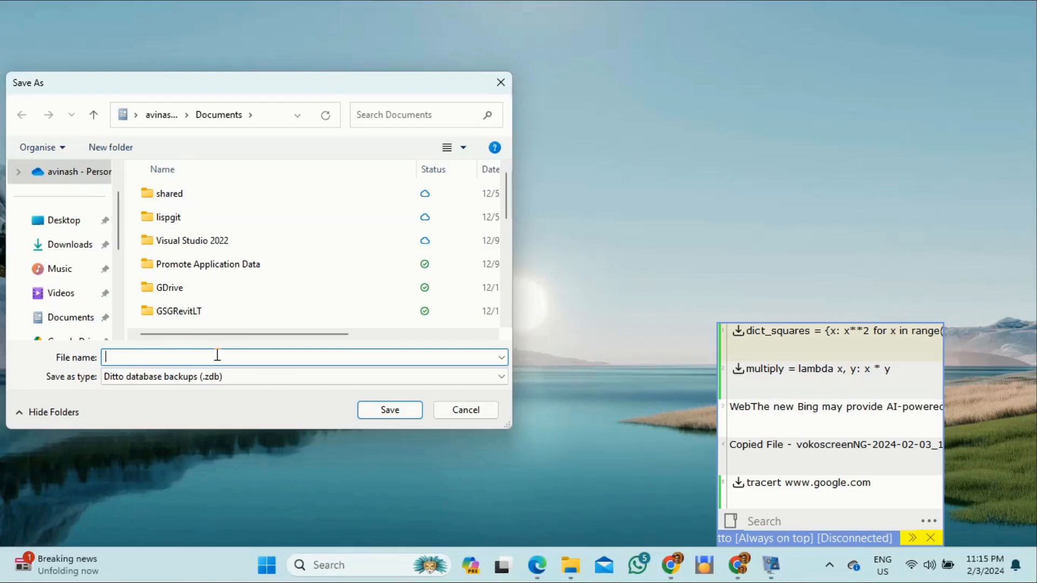
{"action": "type", "text": "backup"}
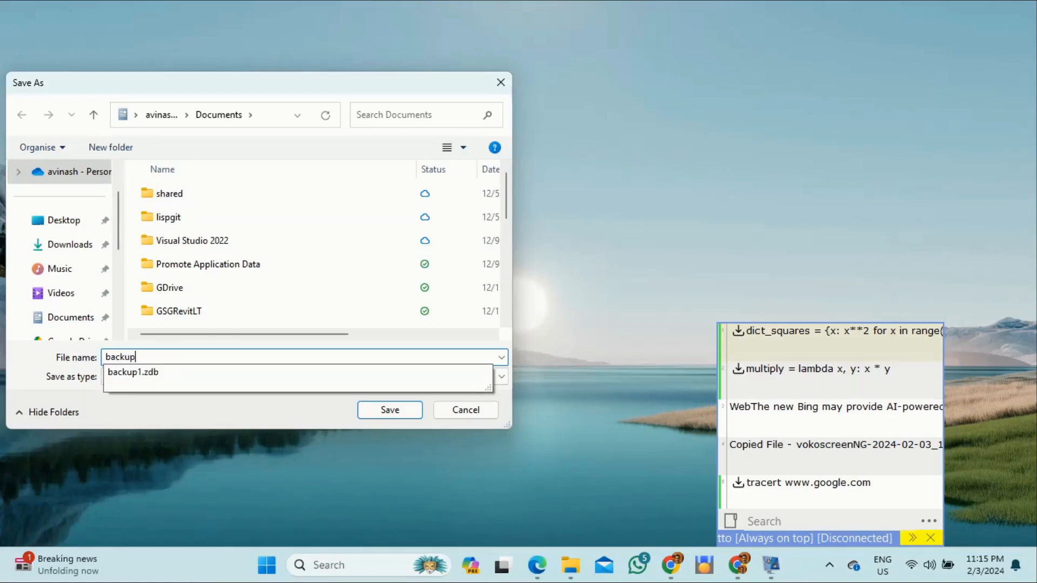
{"action": "type", "text": "2"}
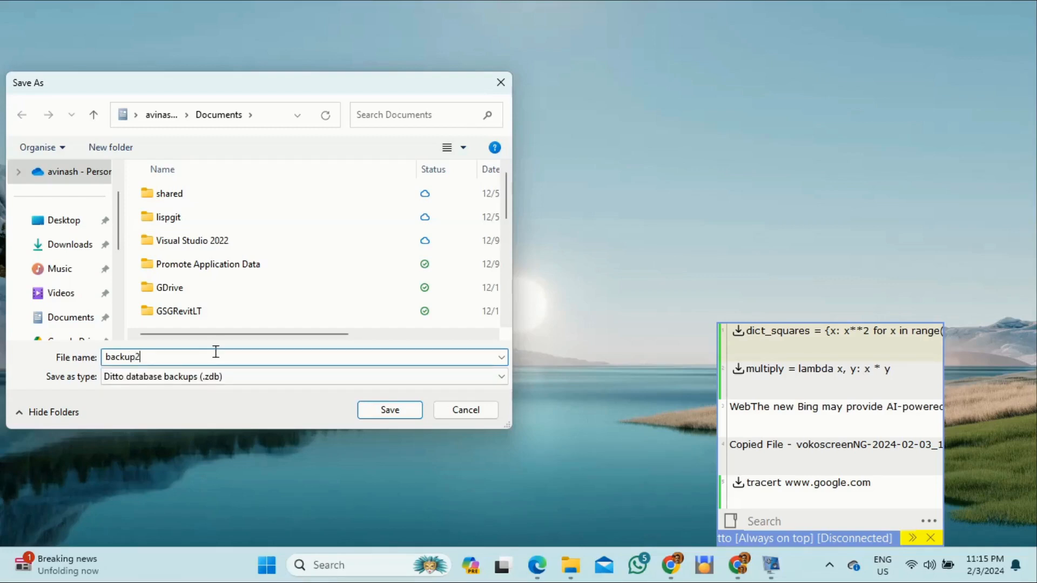
{"action": "left_click", "coordinate": [399, 412]}
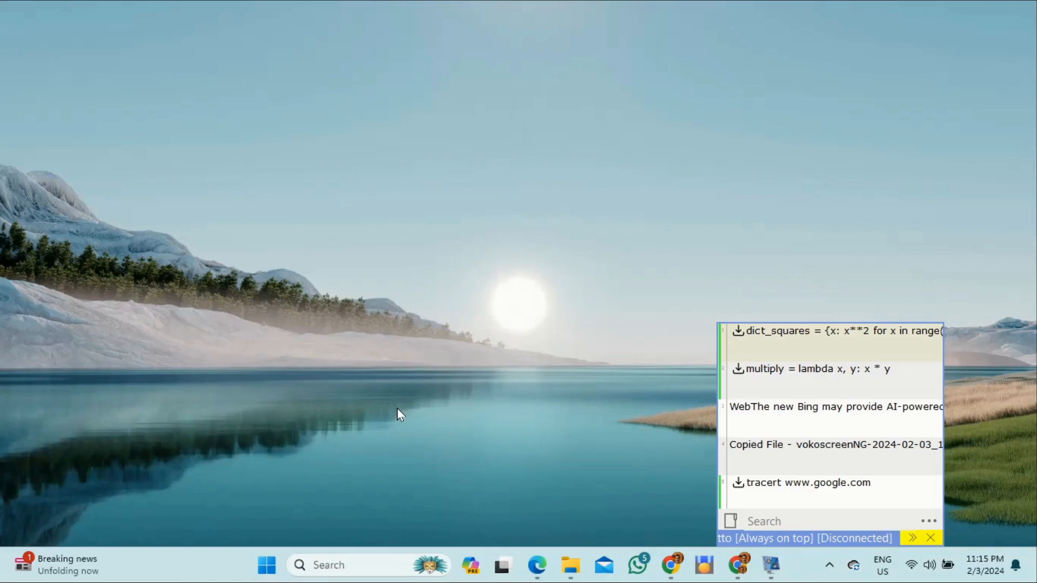
Step: Select every clip in Ditto and delete them all, confirming the deletion
{"action": "left_click", "coordinate": [778, 338]}
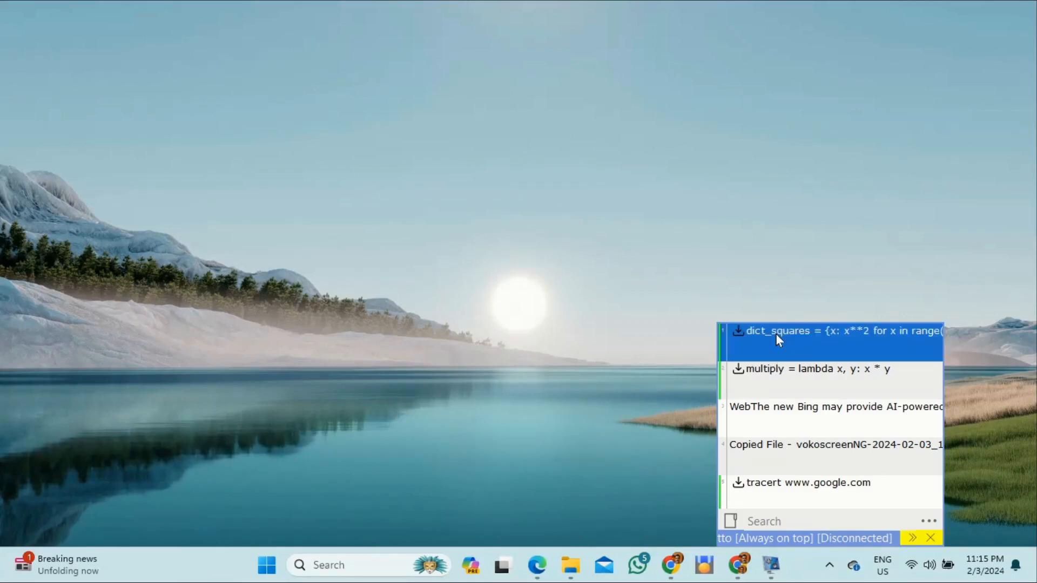
{"action": "key", "text": "ctrl+a"}
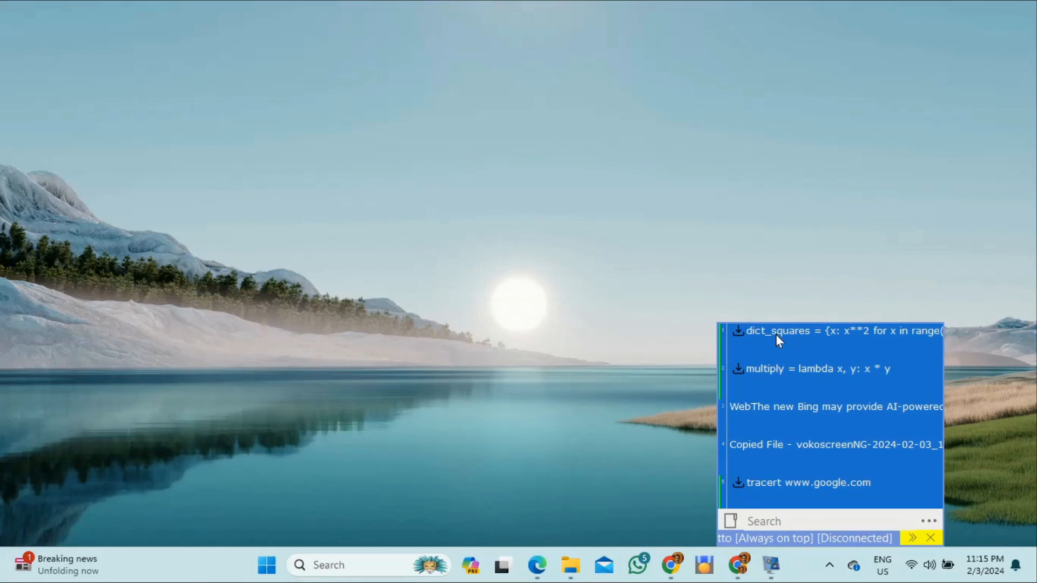
{"action": "mouse_move", "coordinate": [779, 424]}
{"action": "key", "text": "Delete"}
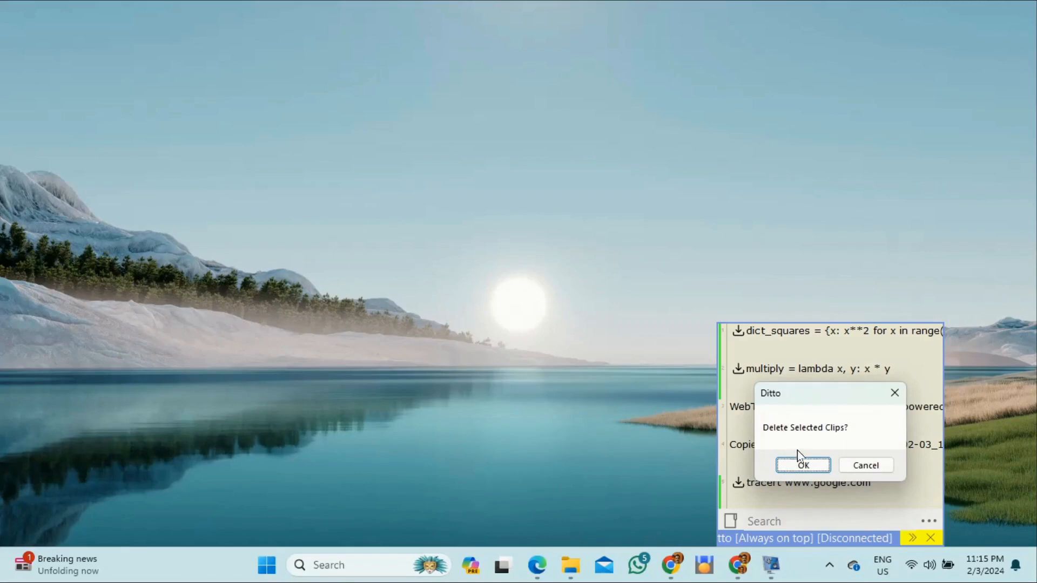
{"action": "left_click", "coordinate": [803, 465]}
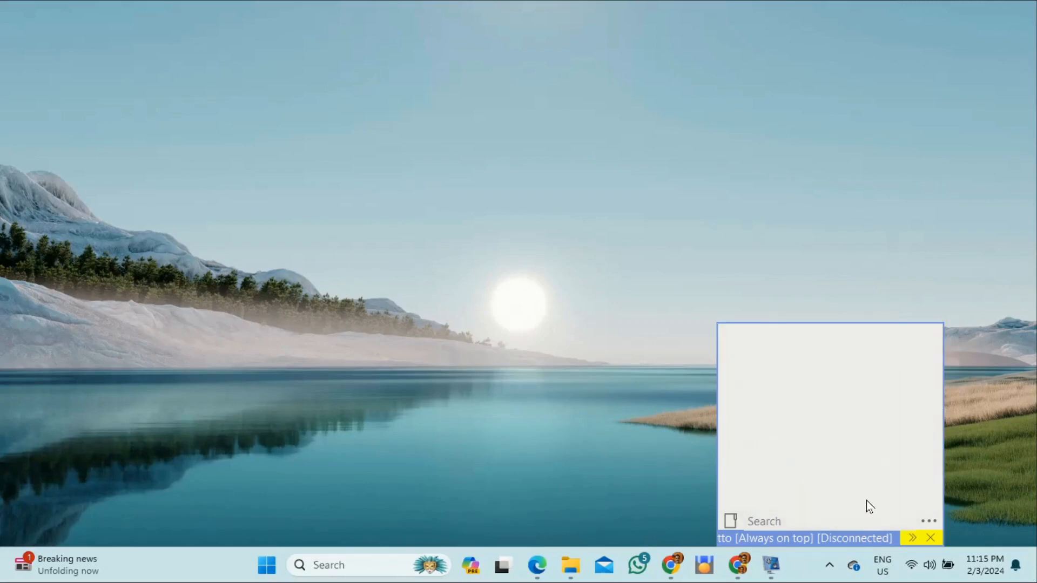
Step: Restore the Ditto database from backup2.zdb in the Documents folder and look through the restored clips
{"action": "left_click", "coordinate": [932, 522]}
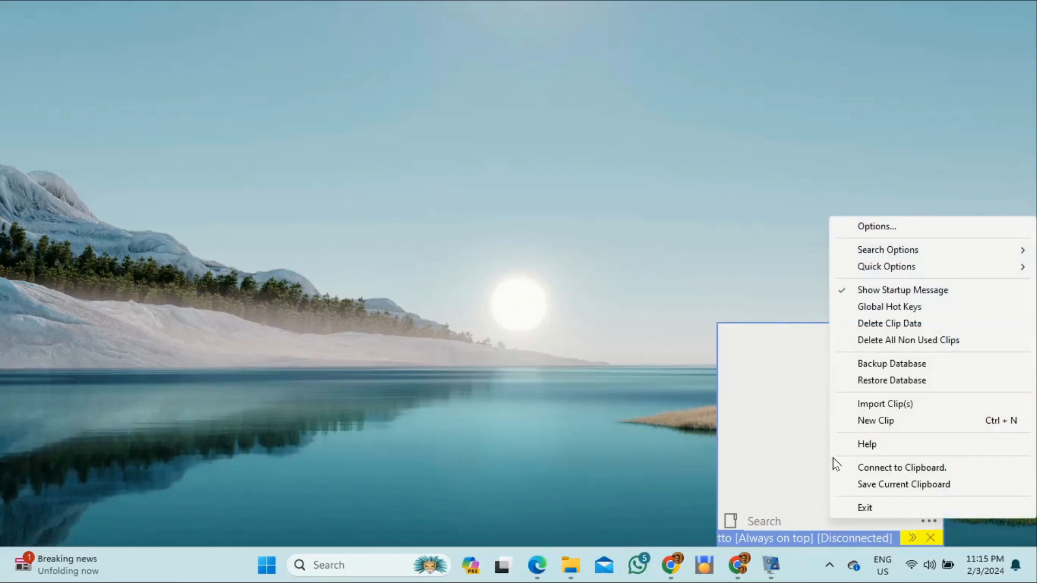
{"action": "left_click", "coordinate": [897, 380]}
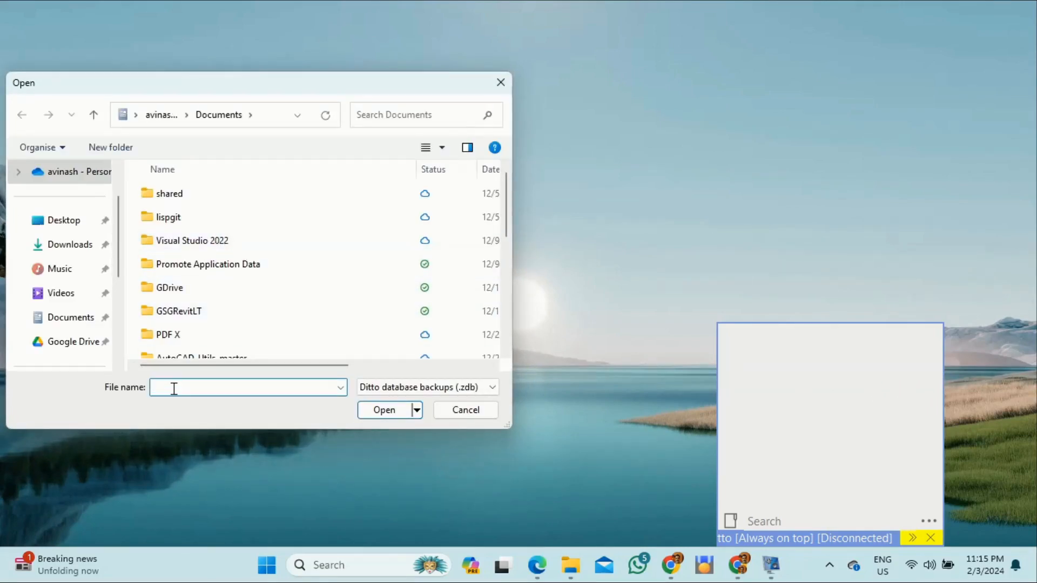
{"action": "type", "text": "backu"}
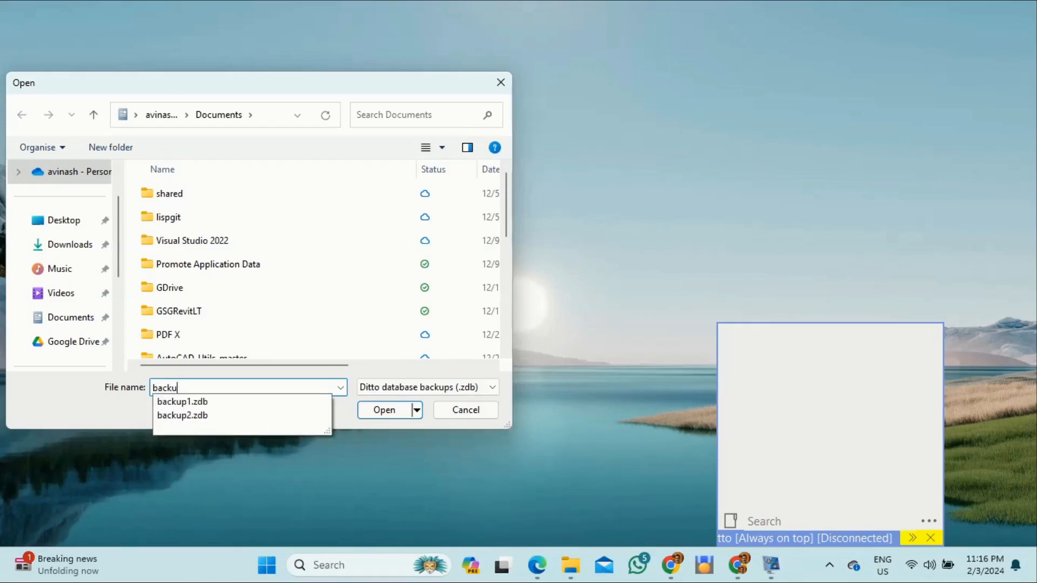
{"action": "left_click", "coordinate": [186, 415]}
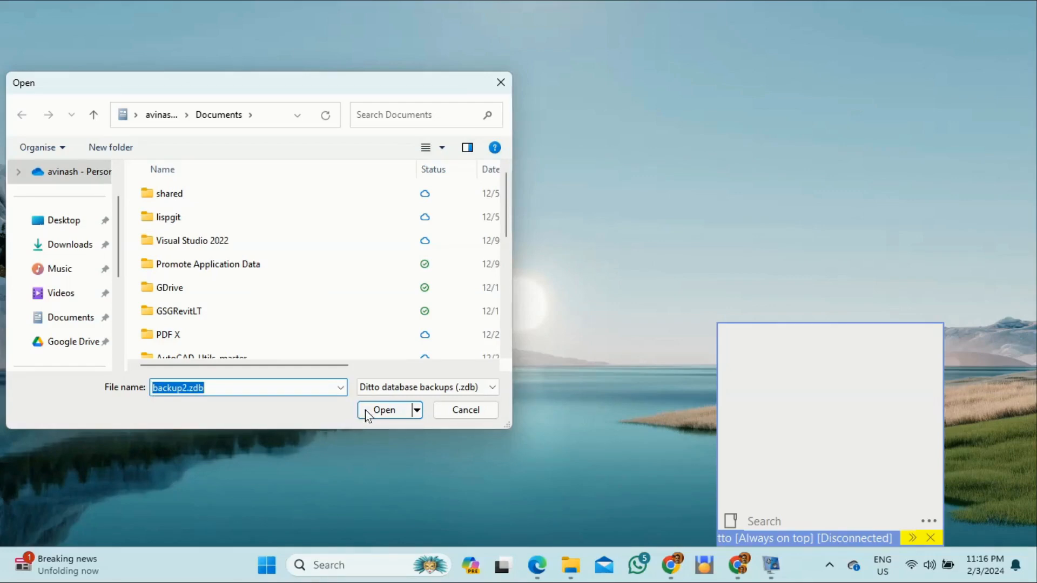
{"action": "left_click", "coordinate": [380, 410]}
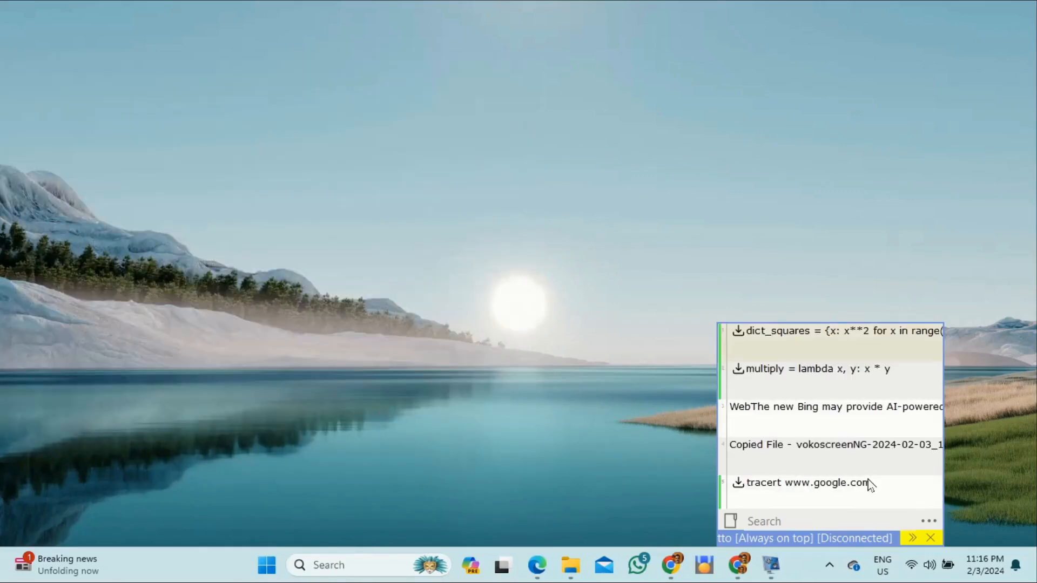
{"action": "scroll", "coordinate": [850, 432], "scroll_direction": "down", "scroll_amount": 5}
{"action": "scroll", "coordinate": [850, 432], "scroll_direction": "down", "scroll_amount": 2}
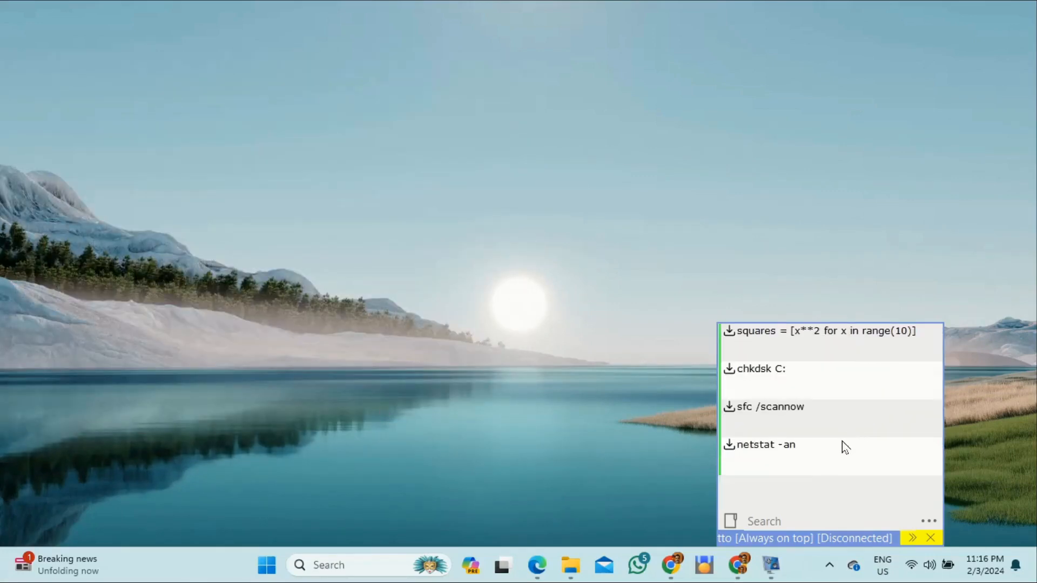
{"action": "scroll", "coordinate": [831, 437], "scroll_direction": "up", "scroll_amount": 8}
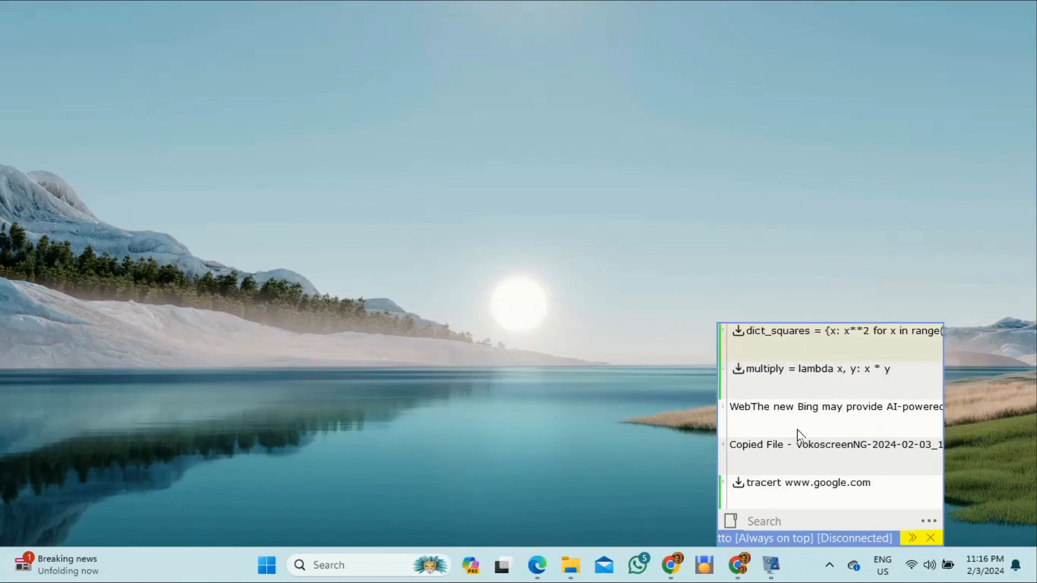
{"action": "scroll", "coordinate": [797, 429], "scroll_direction": "down", "scroll_amount": 5}
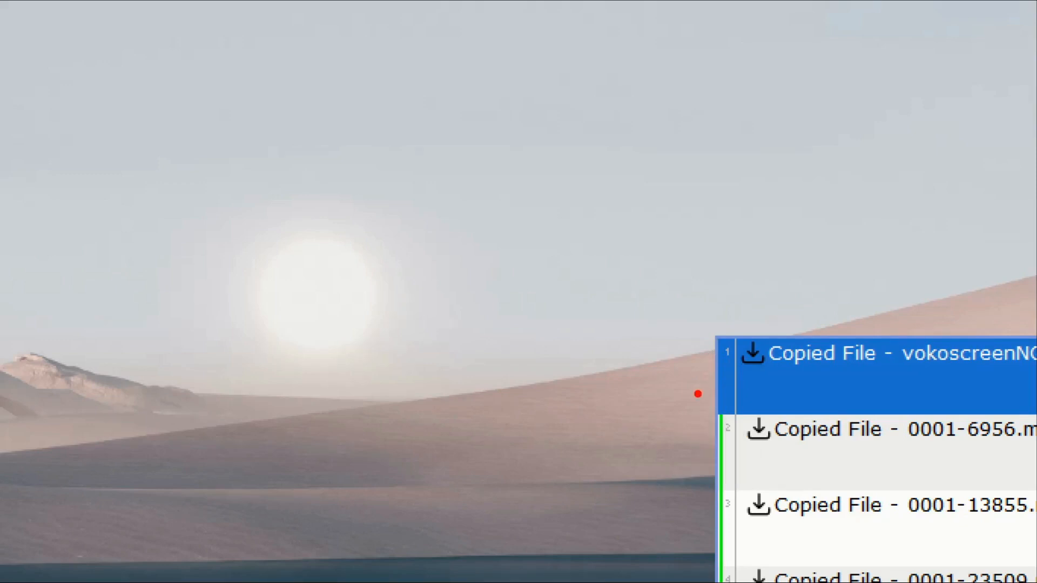
{"action": "left_click_drag", "start_coordinate": [712, 350], "coordinate": [811, 305]}
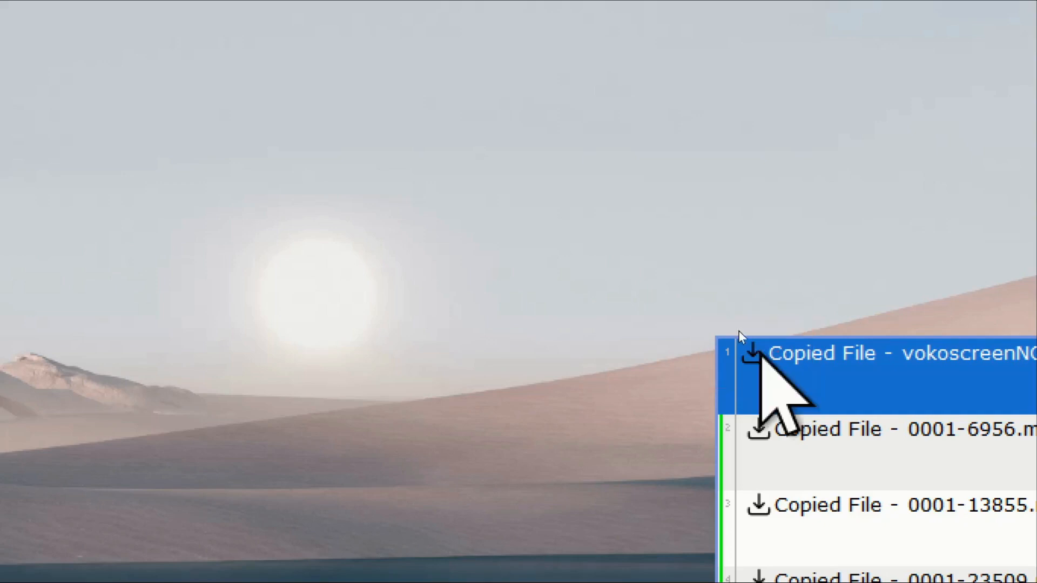
{"action": "mouse_move", "coordinate": [753, 352]}
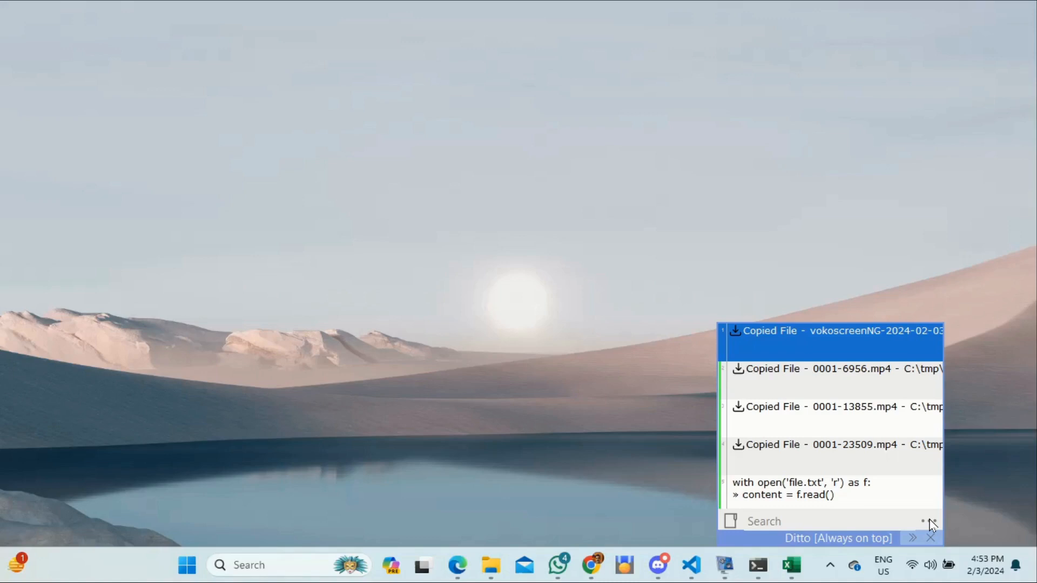
Step: Open the properties of the vokoscreenNG copied-file clip, check the groups it can be moved to, and cancel the dialog
{"action": "right_click", "coordinate": [811, 342]}
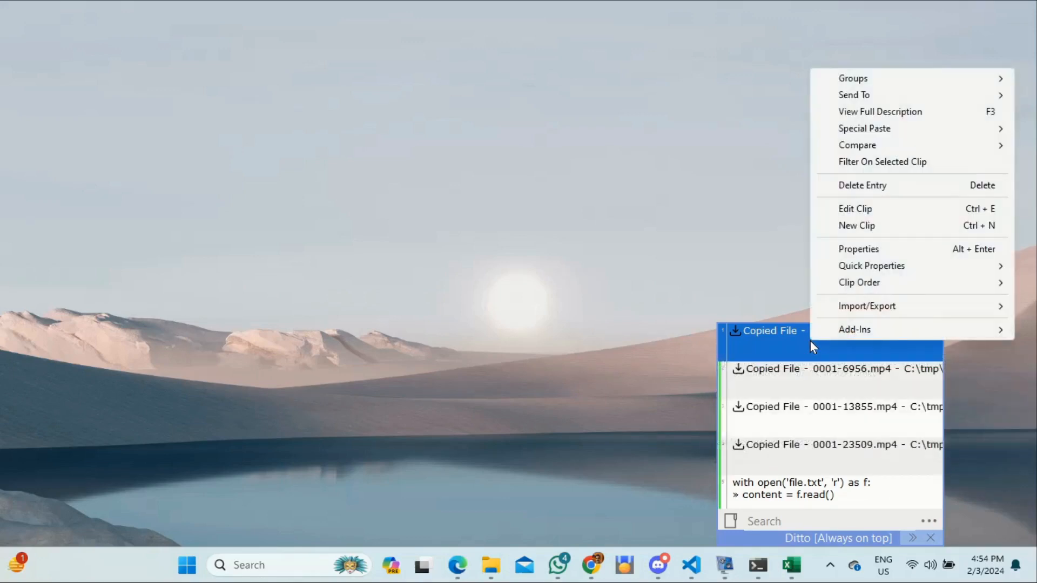
{"action": "left_click", "coordinate": [858, 249]}
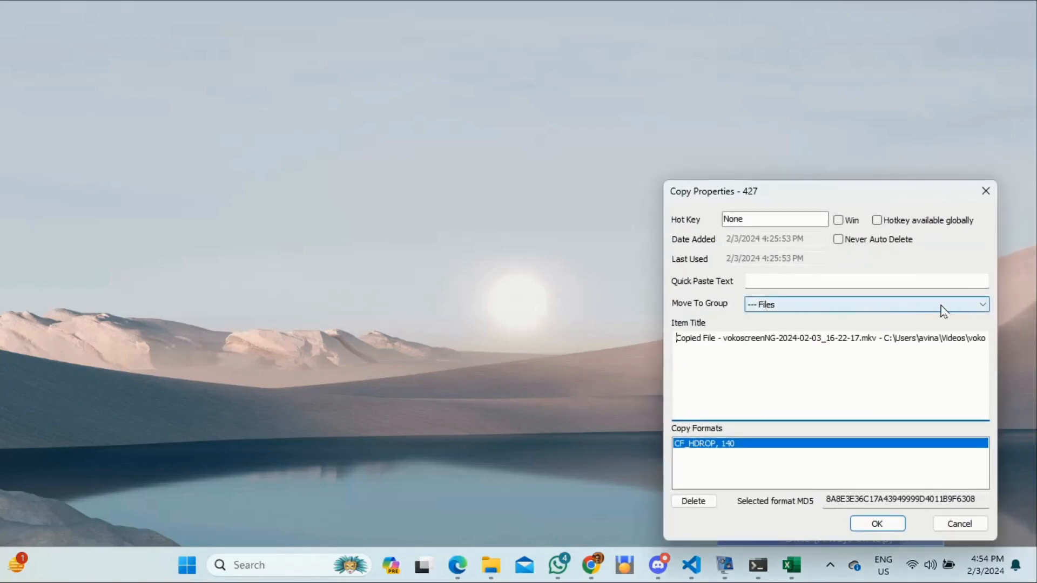
{"action": "left_click", "coordinate": [982, 306]}
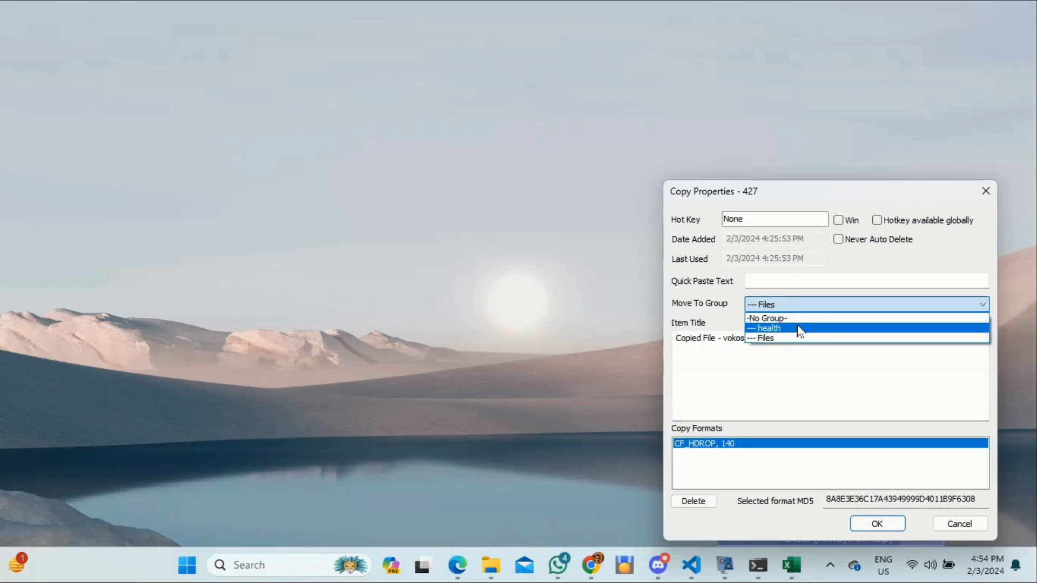
{"action": "left_click", "coordinate": [971, 522]}
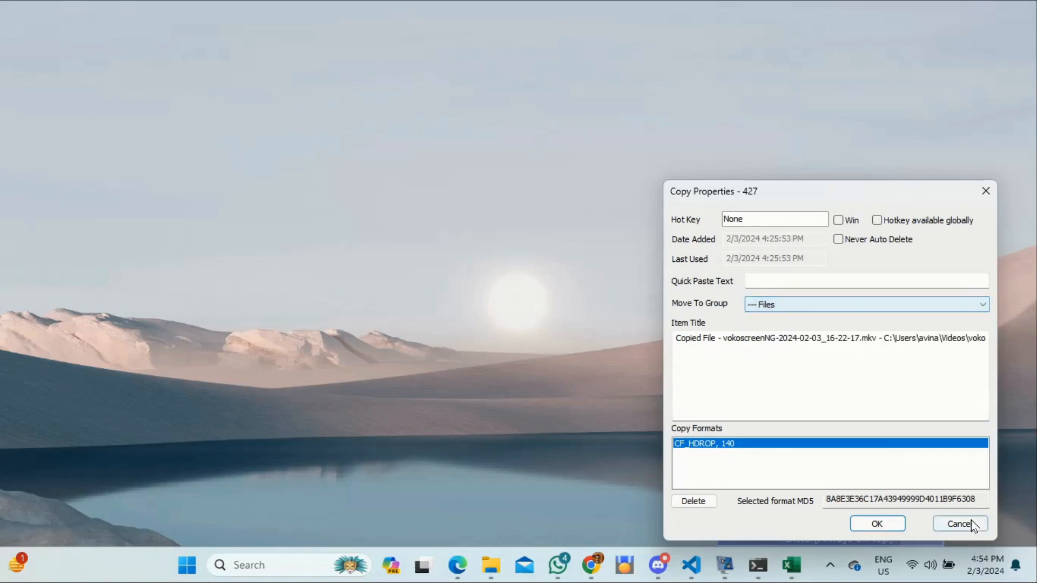
{"action": "left_click", "coordinate": [960, 523]}
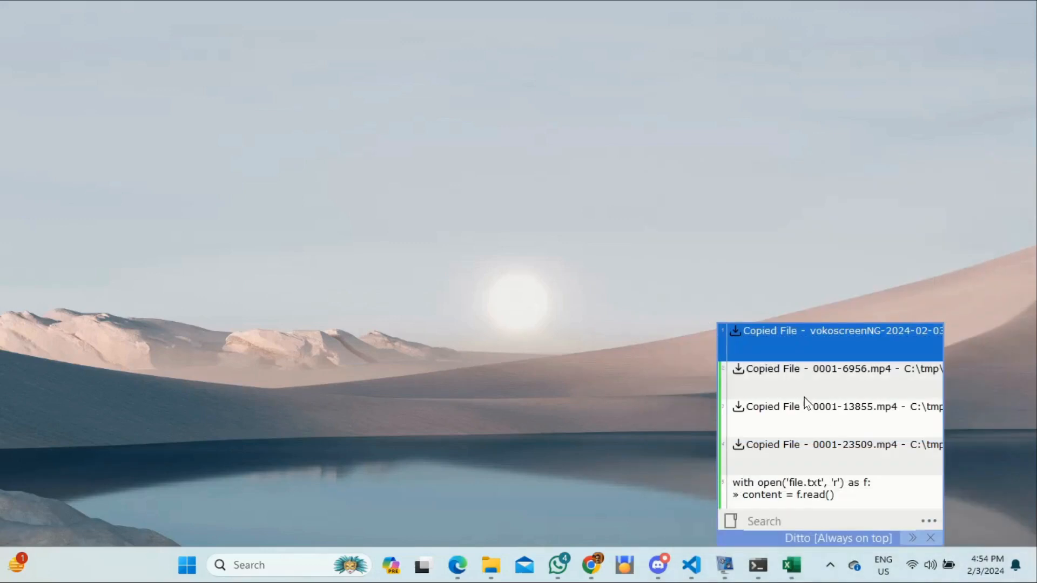
Step: View the clip groups, open the Files group, look through its copied-file clips, and return to the full clip list
{"action": "right_click", "coordinate": [765, 340]}
{"action": "mouse_move", "coordinate": [818, 81]}
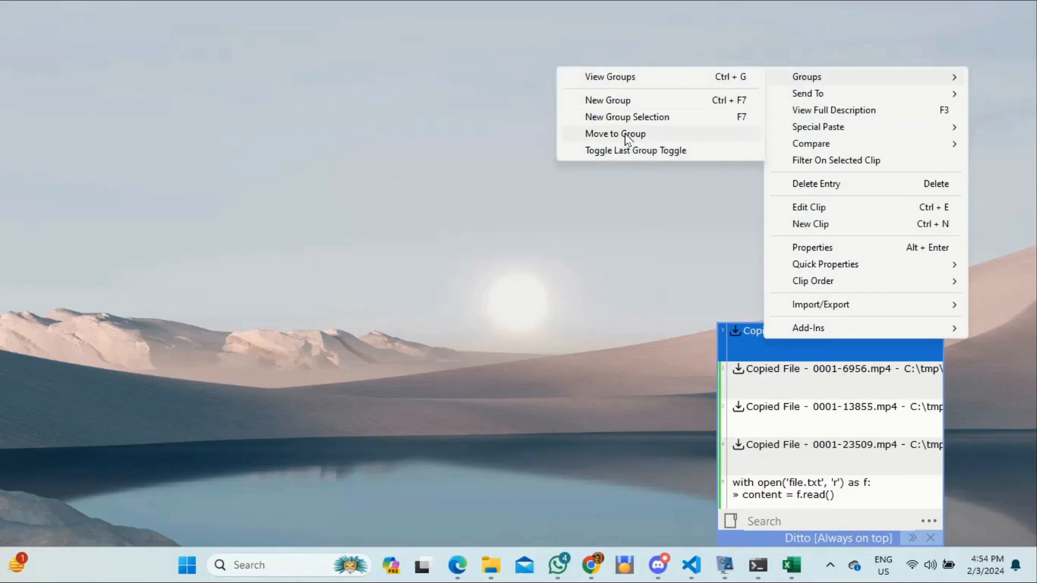
{"action": "left_click", "coordinate": [621, 80]}
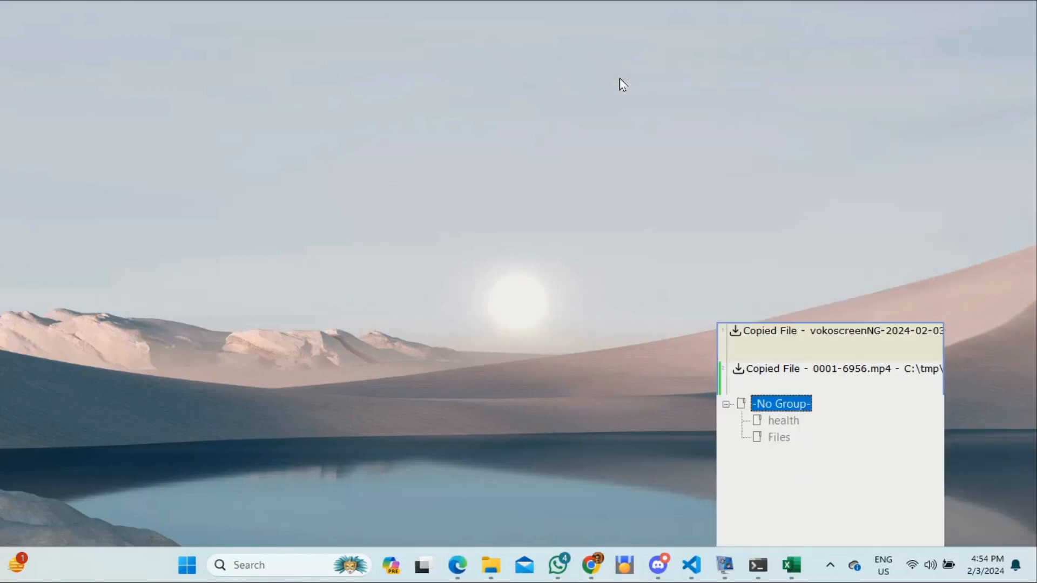
{"action": "left_click", "coordinate": [781, 439]}
{"action": "double_click", "coordinate": [782, 438]}
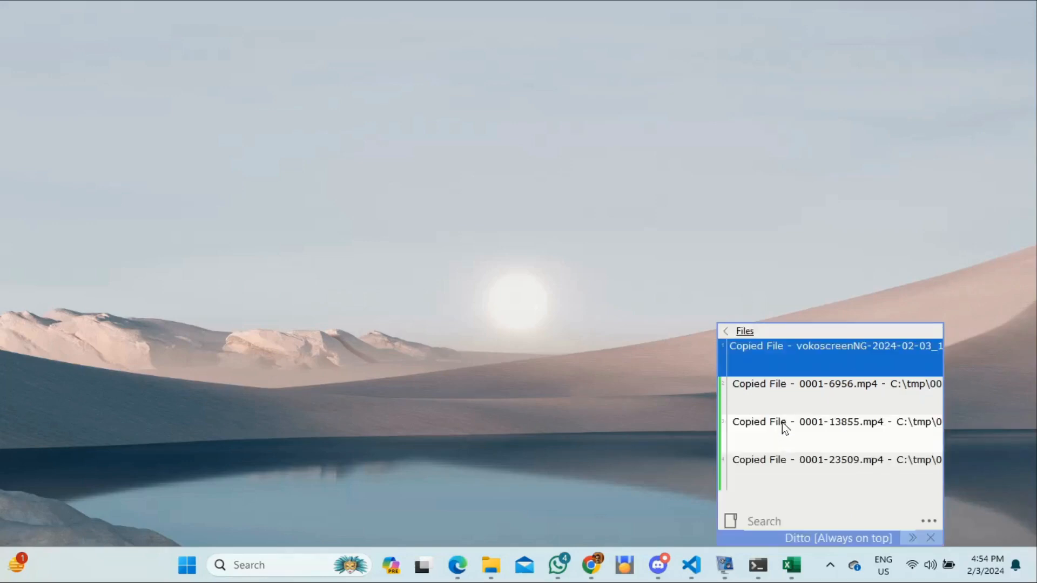
{"action": "left_click", "coordinate": [773, 390]}
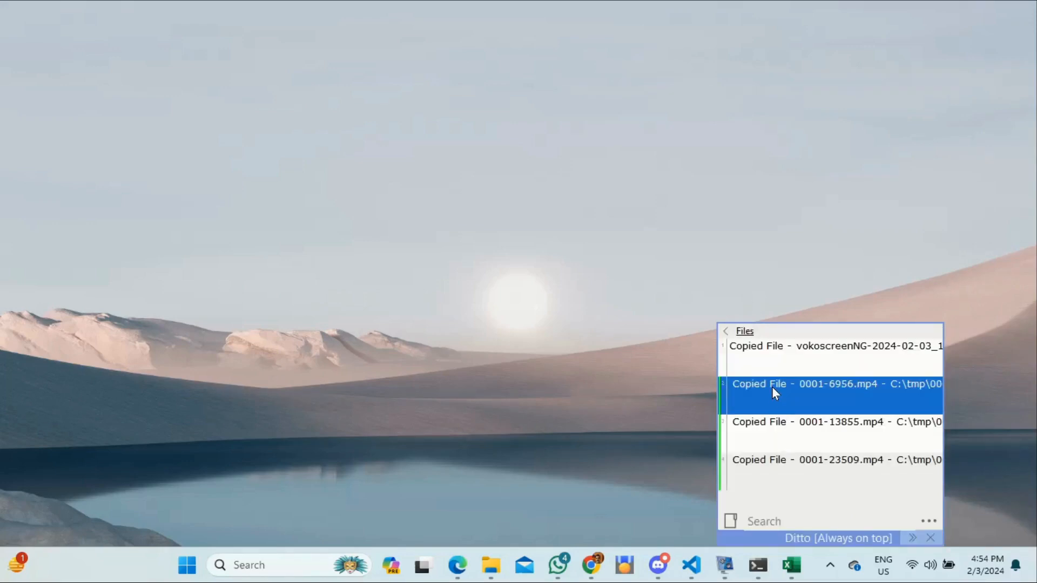
{"action": "left_click", "coordinate": [773, 430]}
{"action": "left_click", "coordinate": [773, 465]}
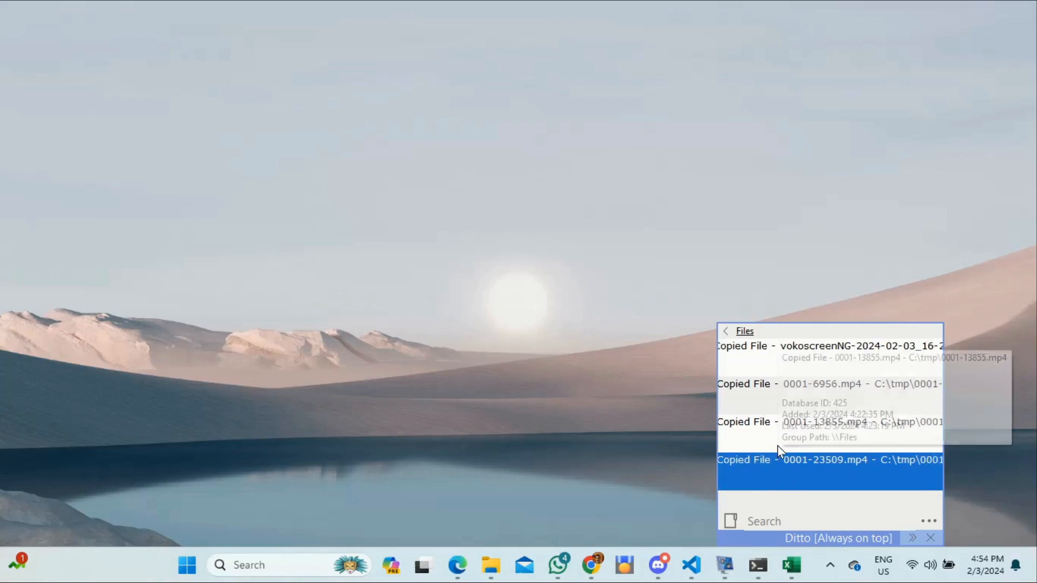
{"action": "left_click", "coordinate": [726, 331]}
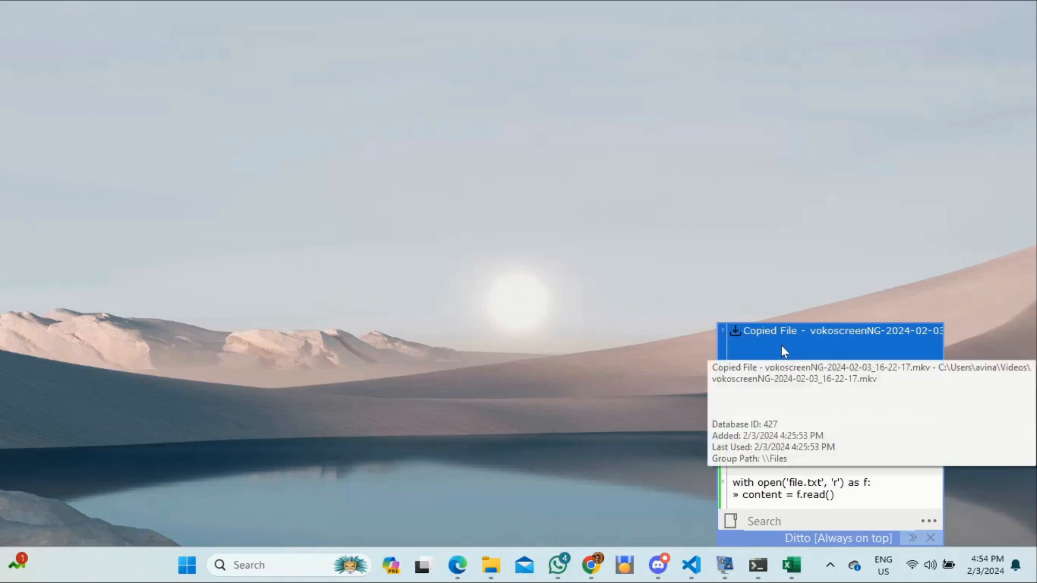
Step: Select the five Python code clips, from the file.txt read snippet through the multiply lambda, and create a new group named python
{"action": "left_click", "coordinate": [775, 485]}
{"action": "scroll", "coordinate": [774, 485], "scroll_direction": "down", "scroll_amount": 1}
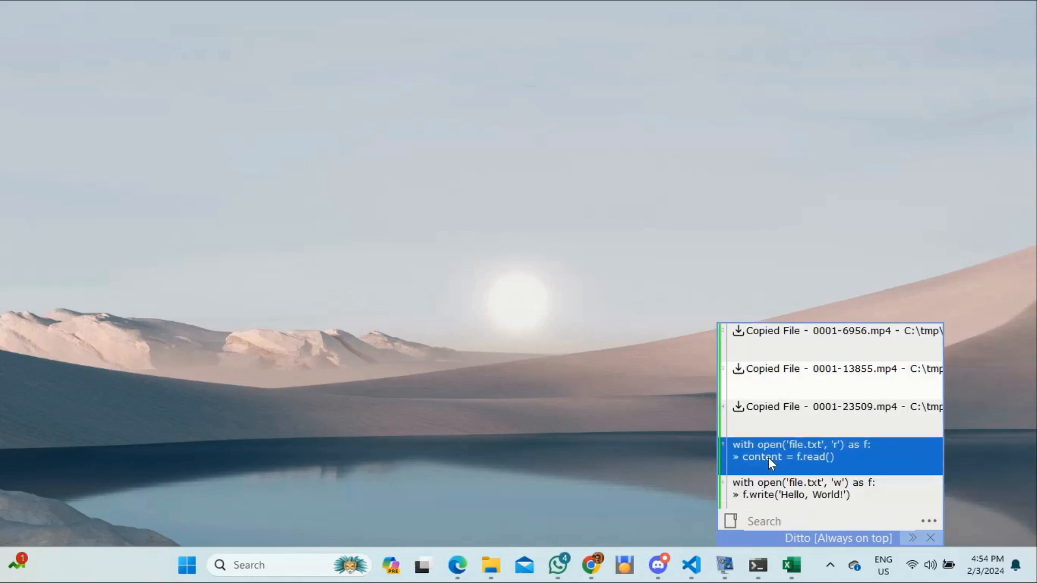
{"action": "mouse_move", "coordinate": [771, 464]}
{"action": "scroll", "coordinate": [771, 466], "scroll_direction": "down", "scroll_amount": 3}
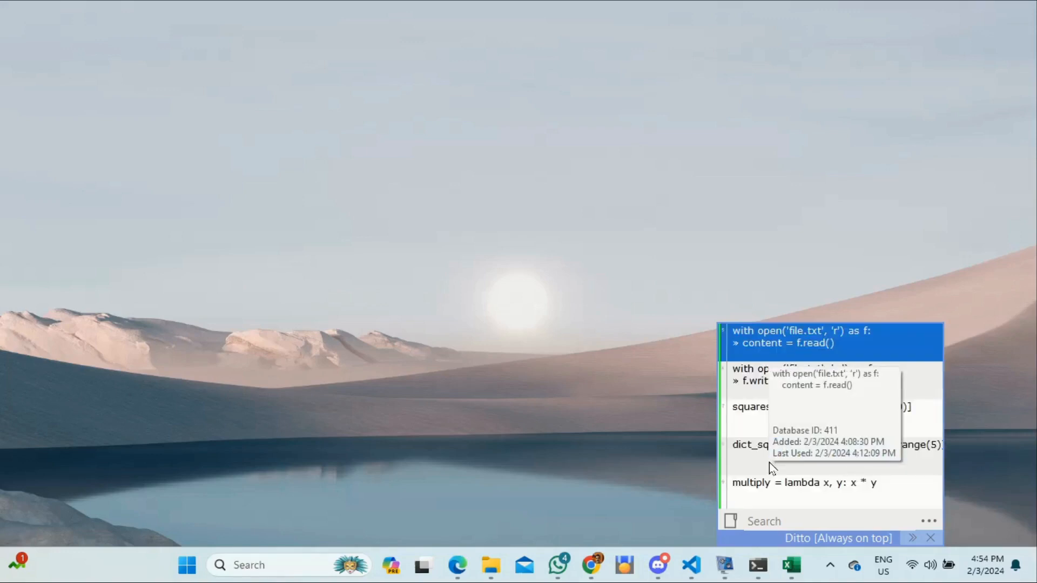
{"action": "left_click", "coordinate": [765, 379], "text": "ctrl"}
{"action": "left_click", "coordinate": [767, 416], "text": "ctrl"}
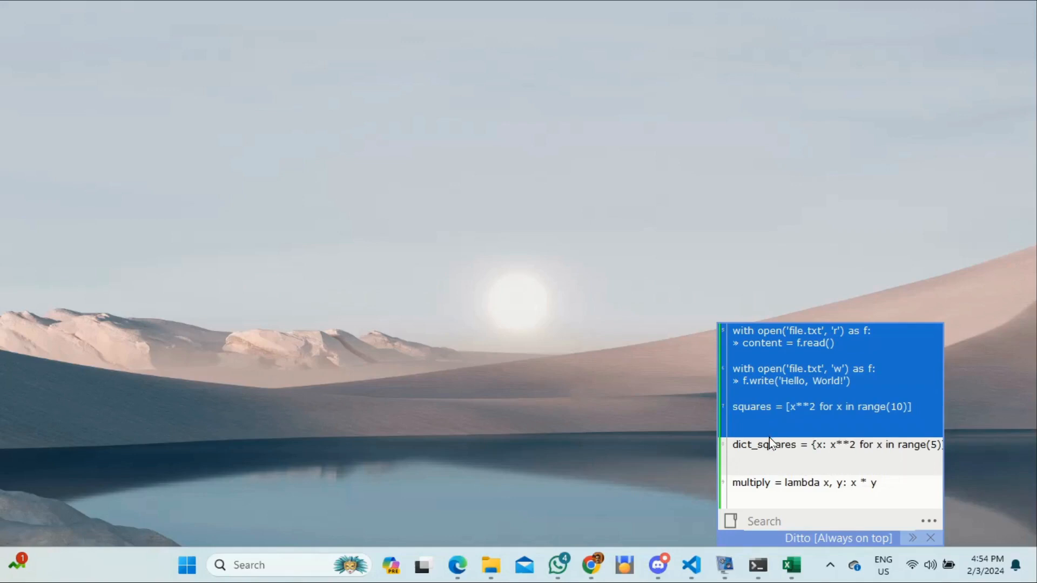
{"action": "left_click", "coordinate": [770, 448], "text": "ctrl"}
{"action": "left_click", "coordinate": [773, 481], "text": "ctrl"}
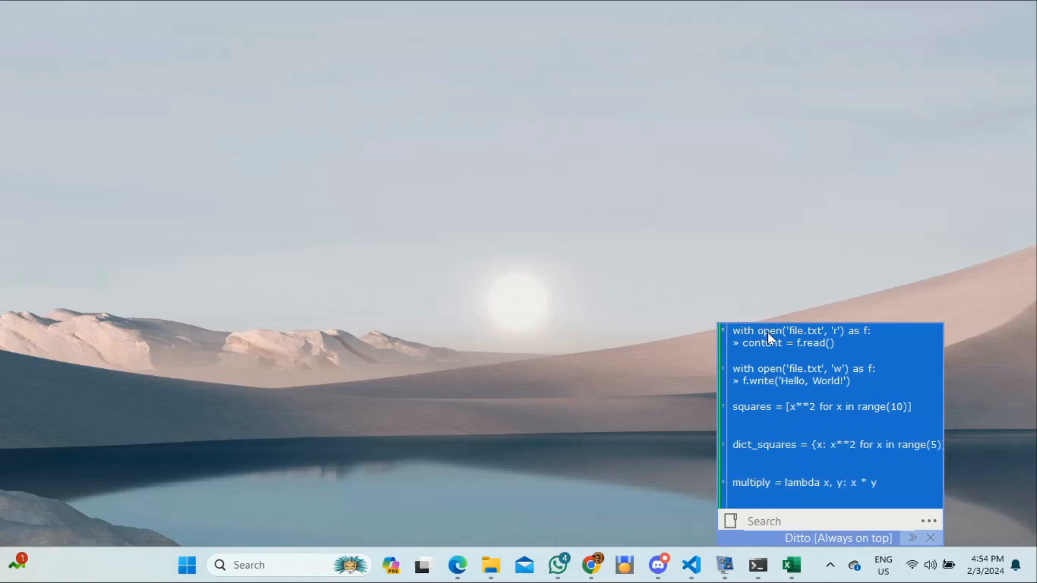
{"action": "right_click", "coordinate": [782, 374]}
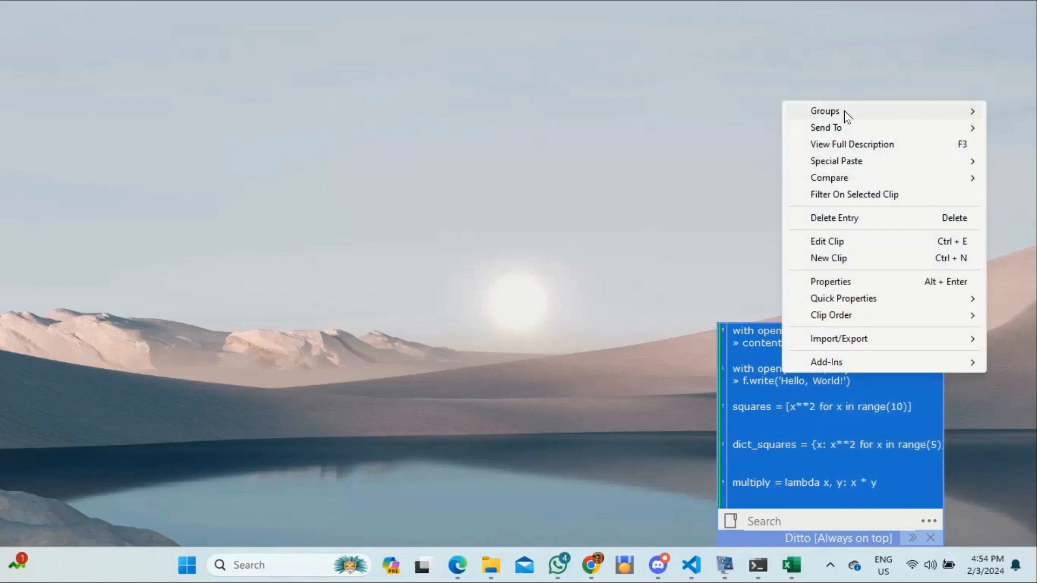
{"action": "mouse_move", "coordinate": [837, 118]}
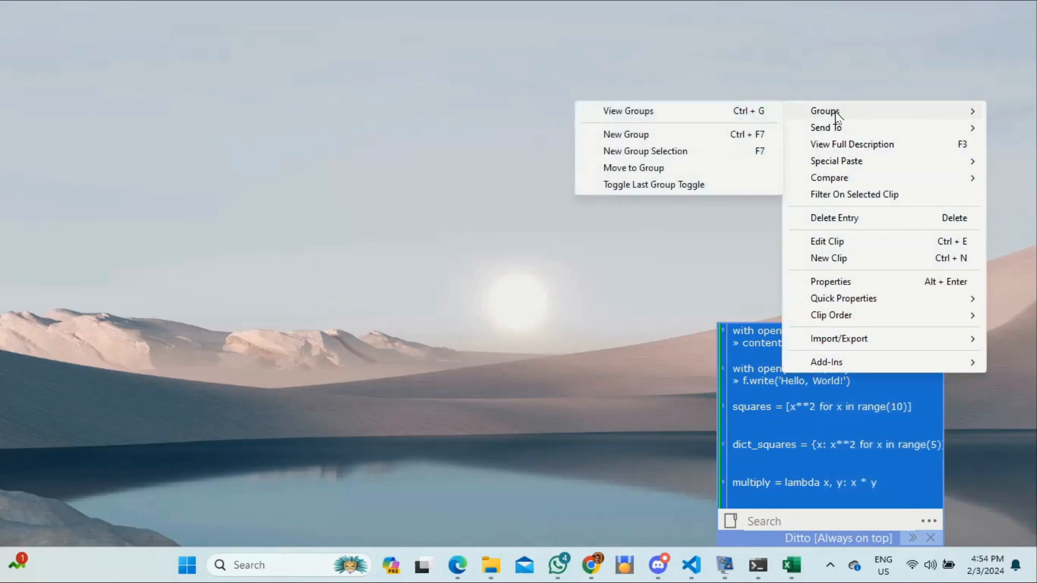
{"action": "left_click", "coordinate": [644, 136]}
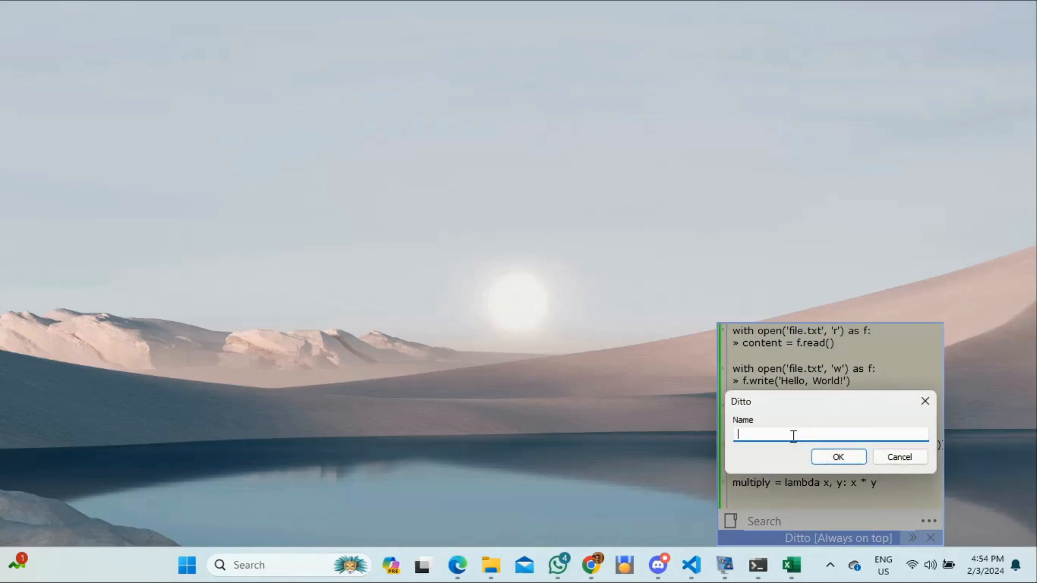
{"action": "type", "text": "python"}
{"action": "left_click", "coordinate": [837, 456]}
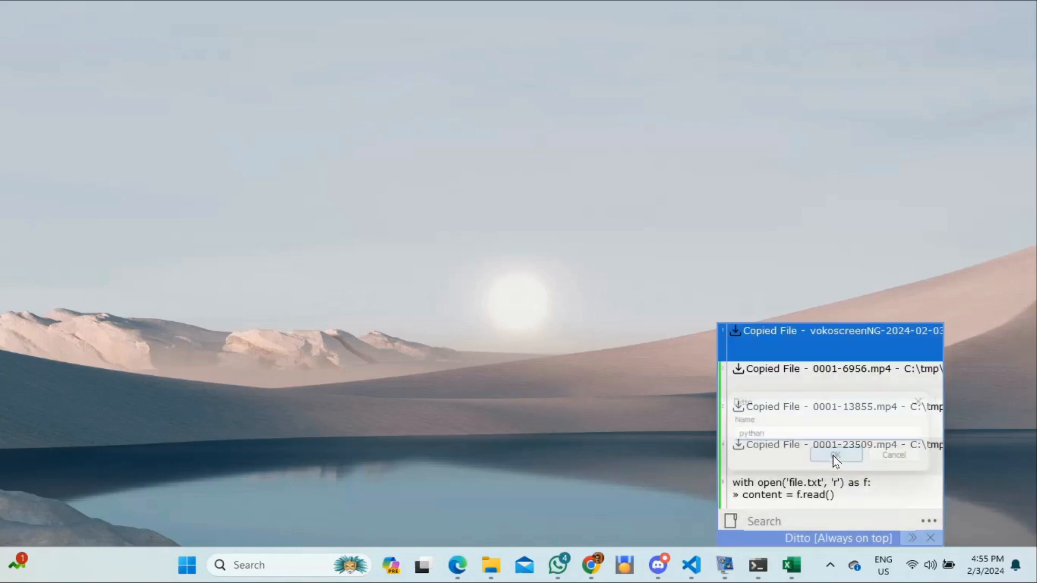
Step: Select the five Python code clips, from the file.txt read snippet through the multiply lambda, and move them to the python group
{"action": "left_click", "coordinate": [770, 489]}
{"action": "scroll", "coordinate": [771, 487], "scroll_direction": "down", "scroll_amount": 1}
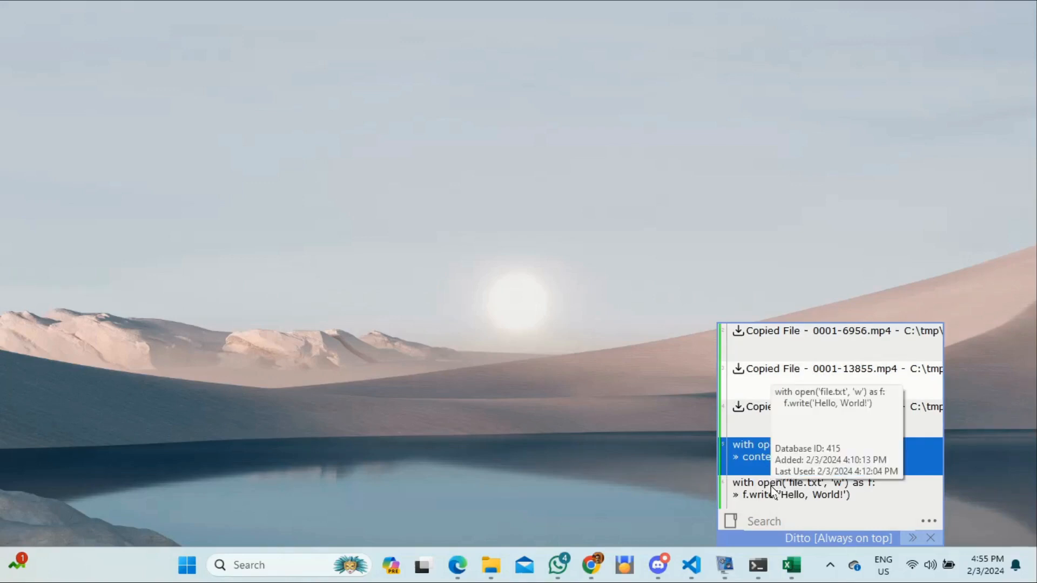
{"action": "left_click", "coordinate": [770, 487], "text": "shift"}
{"action": "scroll", "coordinate": [770, 488], "scroll_direction": "down", "scroll_amount": 3}
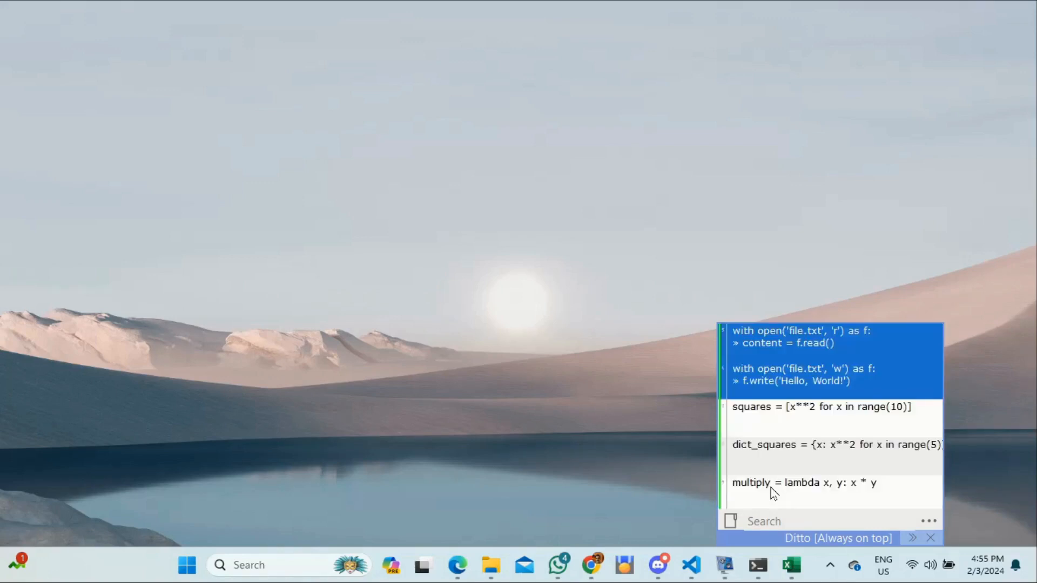
{"action": "left_click", "coordinate": [771, 410], "text": "shift"}
{"action": "left_click", "coordinate": [774, 438], "text": "shift"}
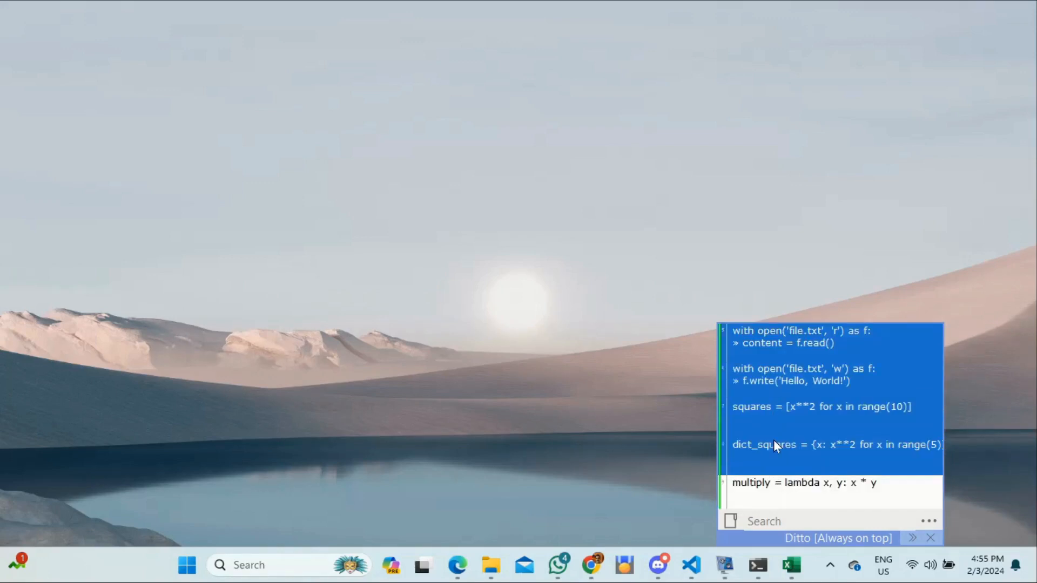
{"action": "left_click", "coordinate": [770, 481], "text": "shift"}
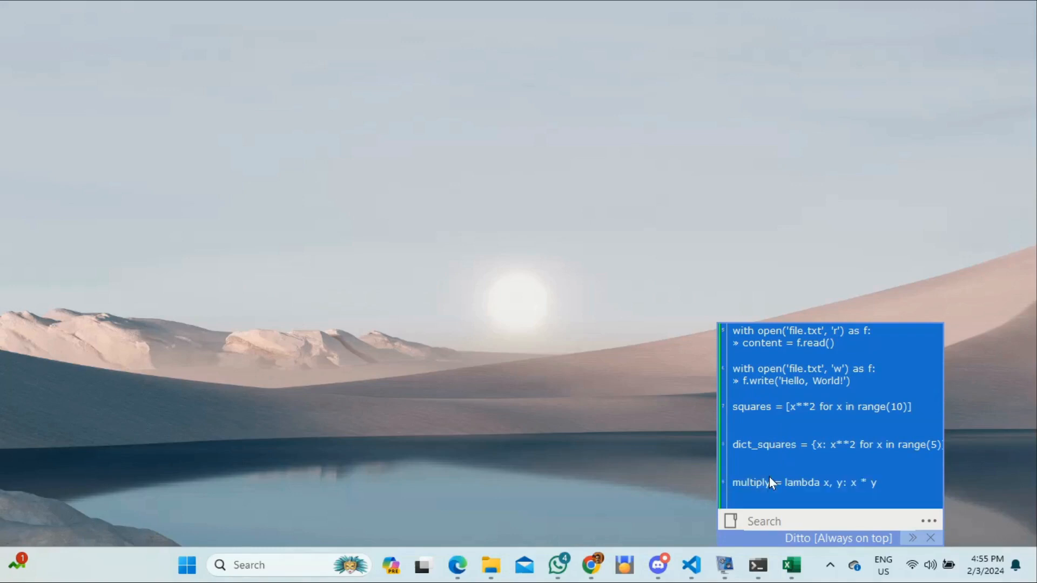
{"action": "right_click", "coordinate": [771, 435]}
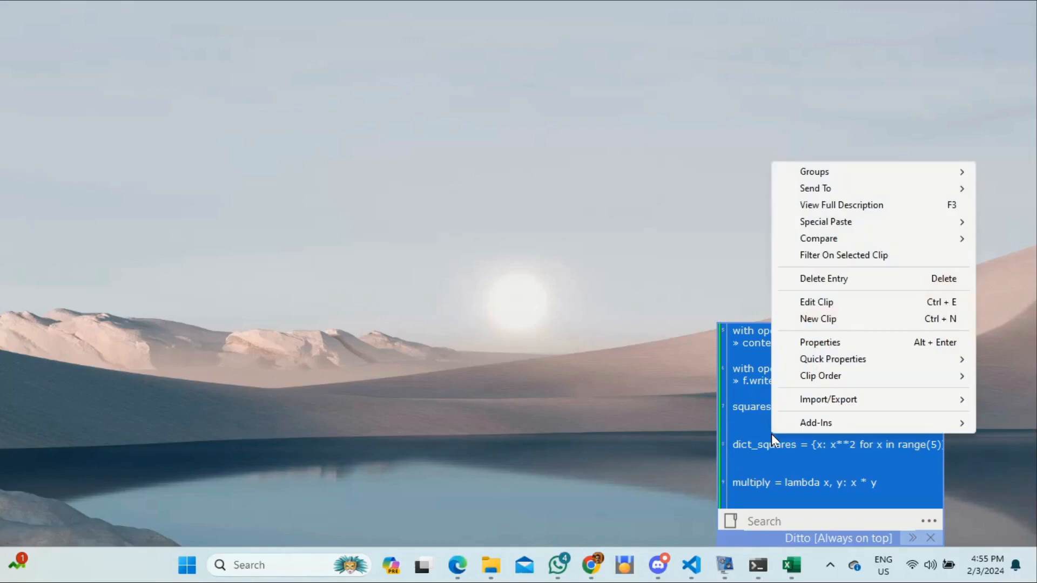
{"action": "mouse_move", "coordinate": [816, 177]}
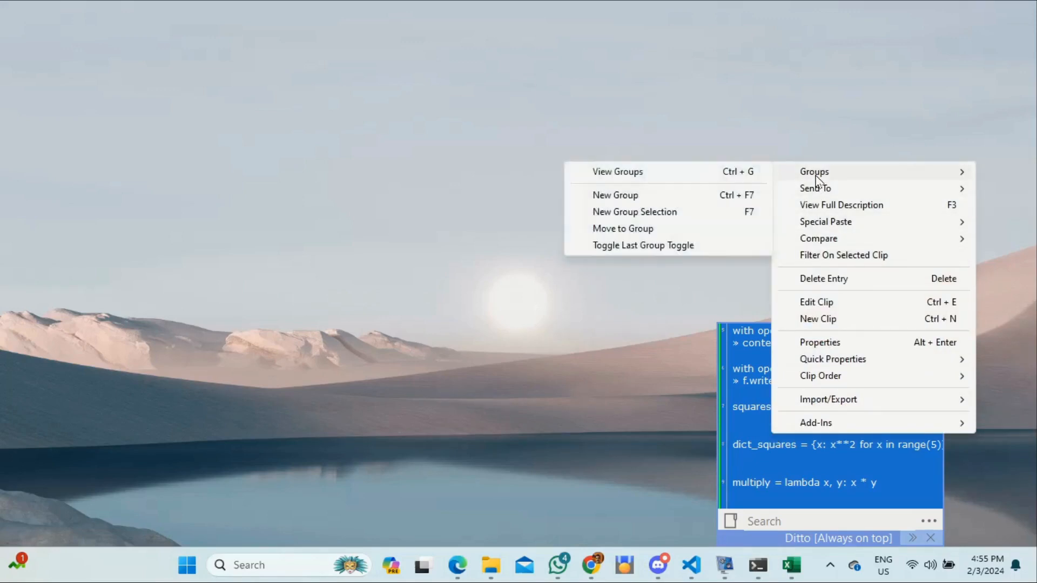
{"action": "left_click", "coordinate": [647, 228]}
{"action": "left_click", "coordinate": [741, 375]}
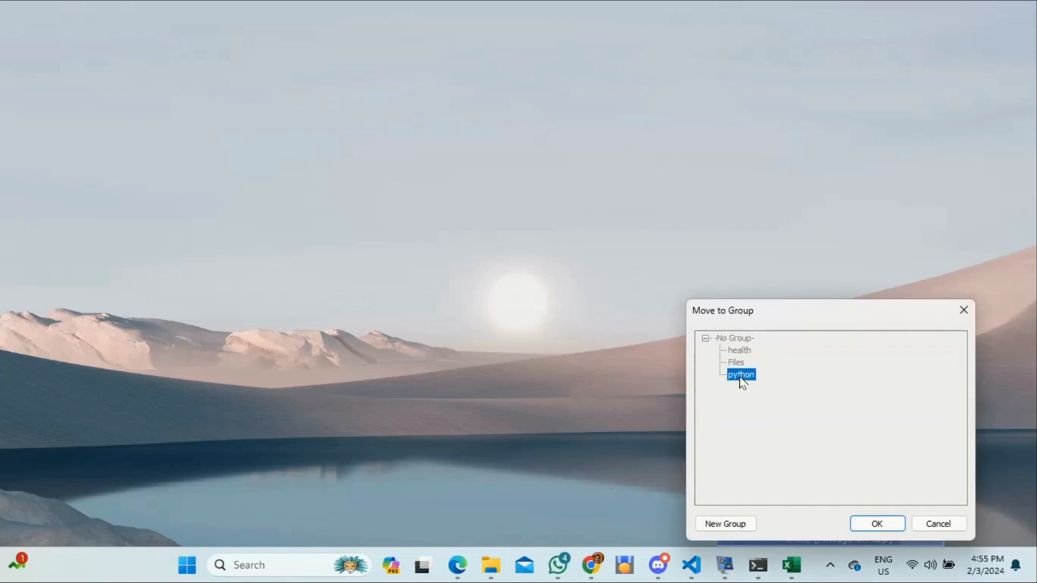
{"action": "left_click", "coordinate": [876, 524]}
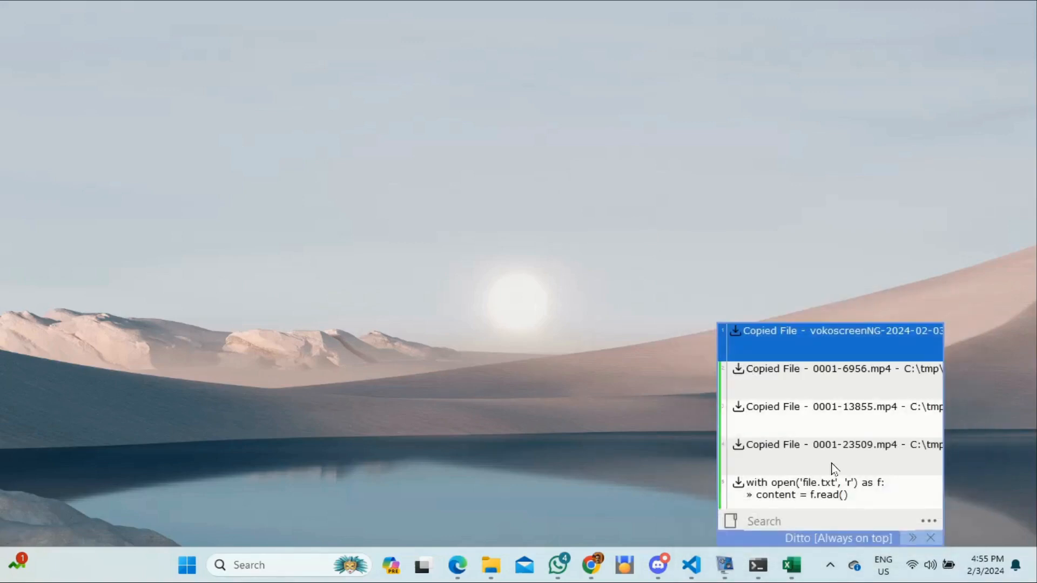
Step: Look over the copied-file clips and the first Python clip in the full list, and open the python group from the groups view
{"action": "left_click", "coordinate": [799, 388]}
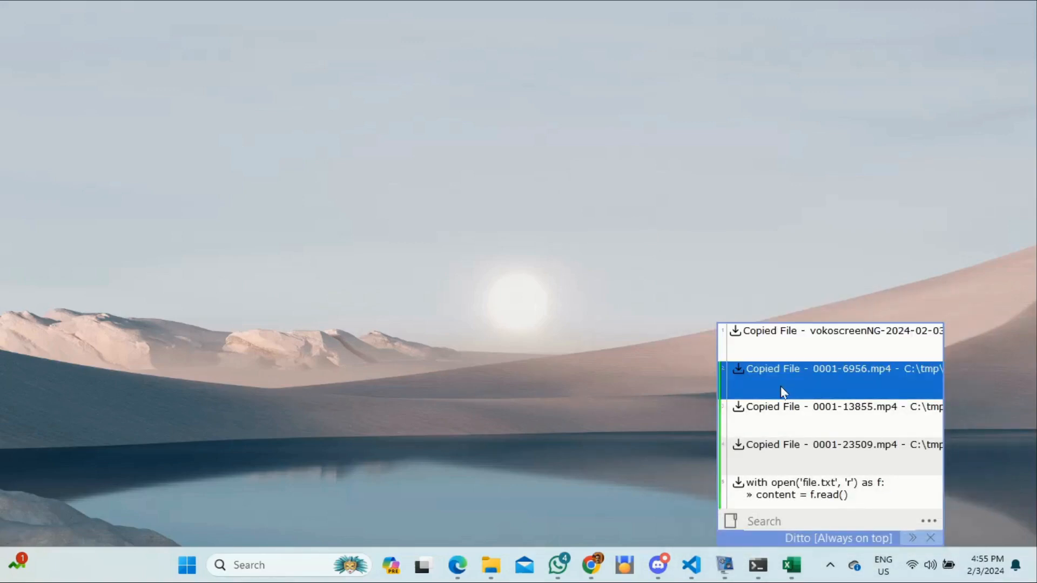
{"action": "left_click", "coordinate": [774, 414]}
{"action": "left_click", "coordinate": [772, 444]}
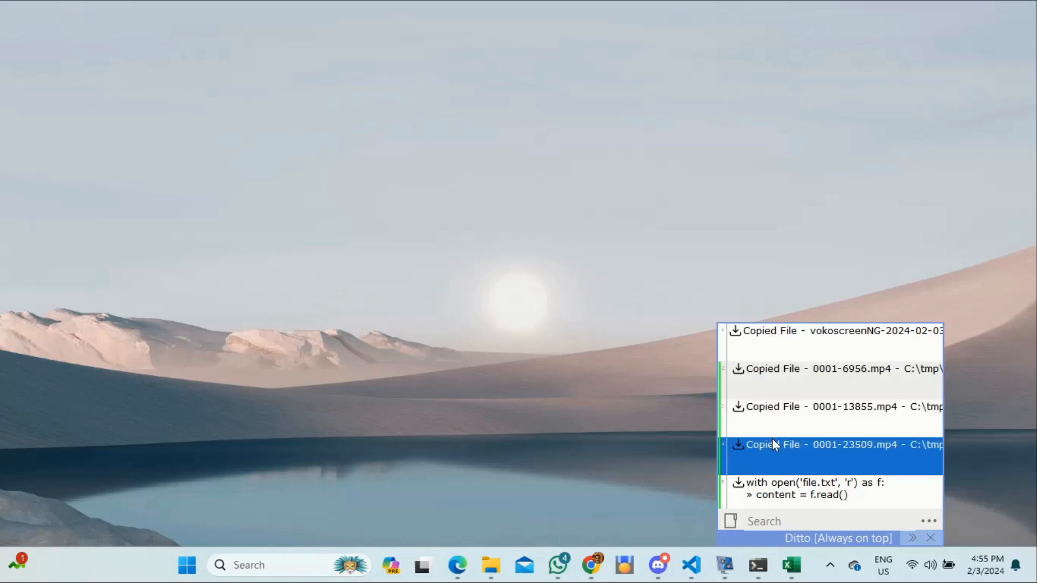
{"action": "left_click", "coordinate": [772, 486]}
{"action": "scroll", "coordinate": [772, 486], "scroll_direction": "down", "scroll_amount": 1}
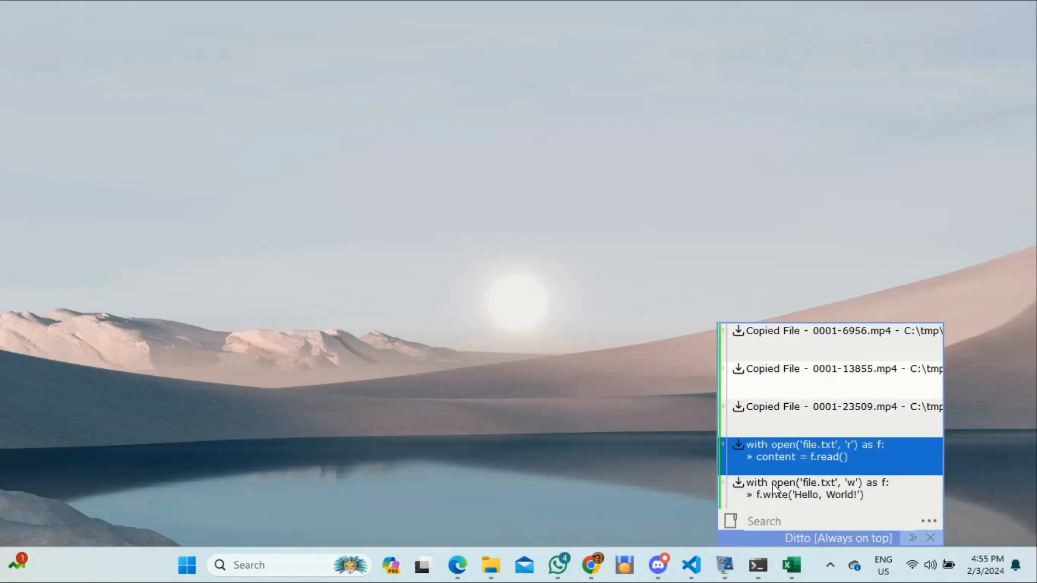
{"action": "right_click", "coordinate": [775, 457]}
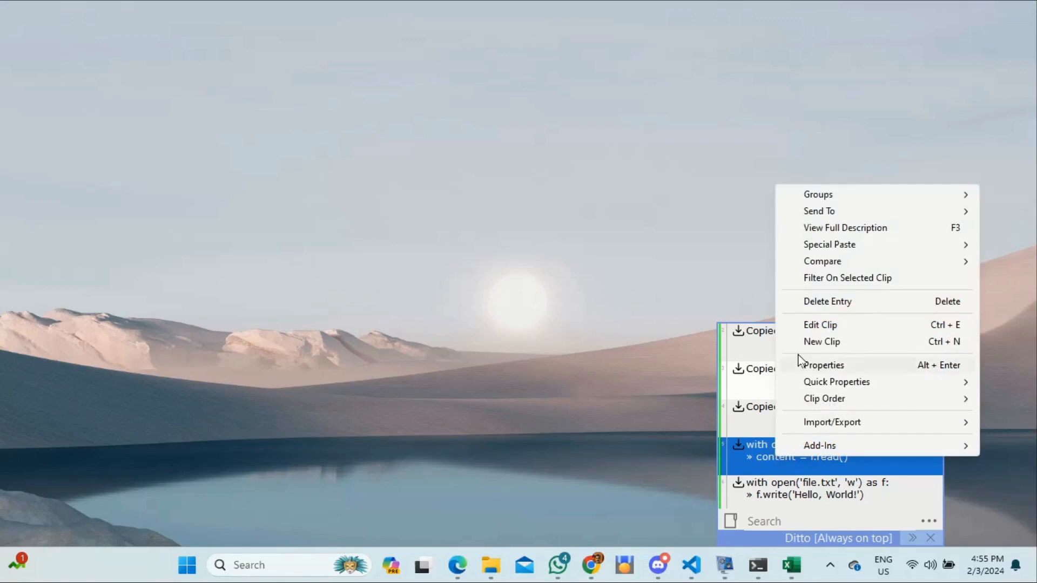
{"action": "mouse_move", "coordinate": [840, 199]}
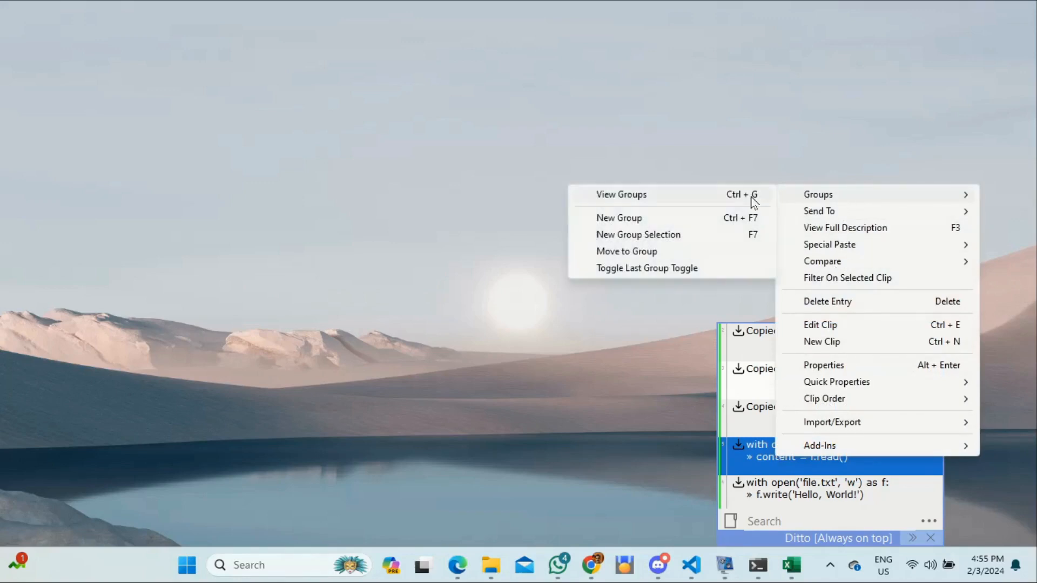
{"action": "left_click", "coordinate": [626, 197]}
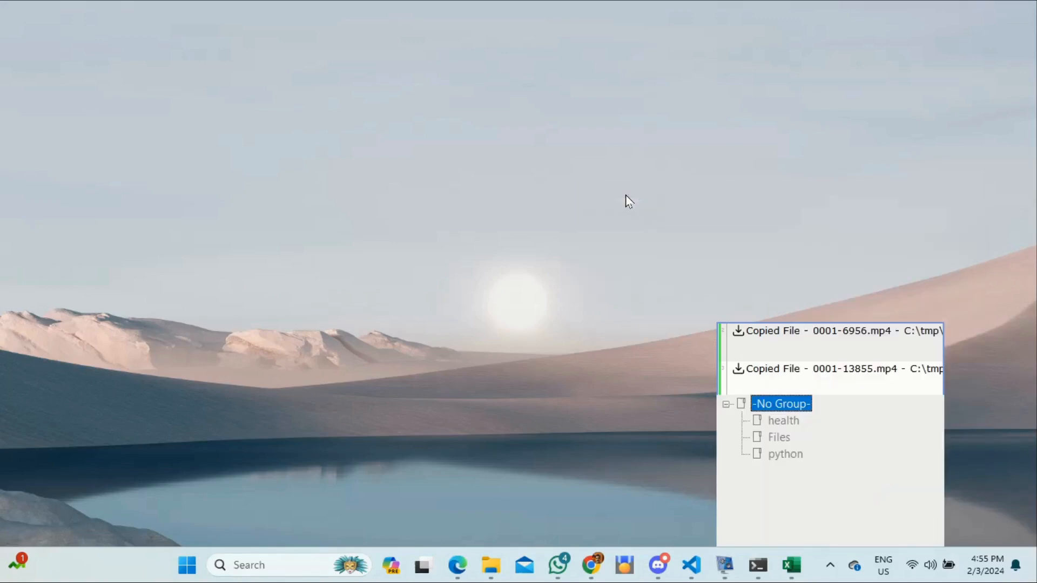
{"action": "left_click", "coordinate": [784, 455]}
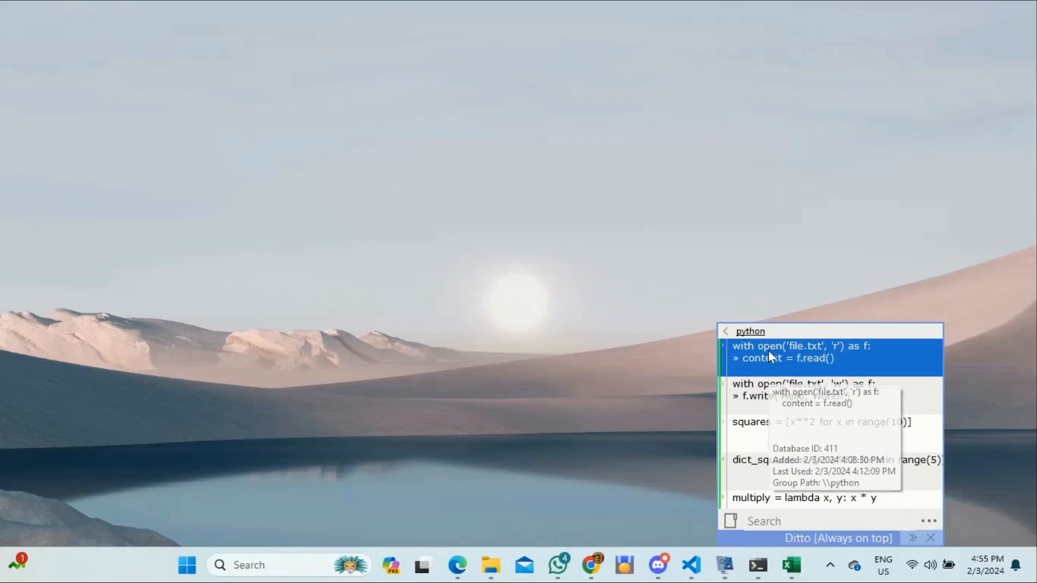
Step: Look through the code clips in the python group, from the file.txt snippets to the multiply lambda, and return to the full clip list
{"action": "left_click", "coordinate": [769, 384]}
{"action": "left_click", "coordinate": [770, 368]}
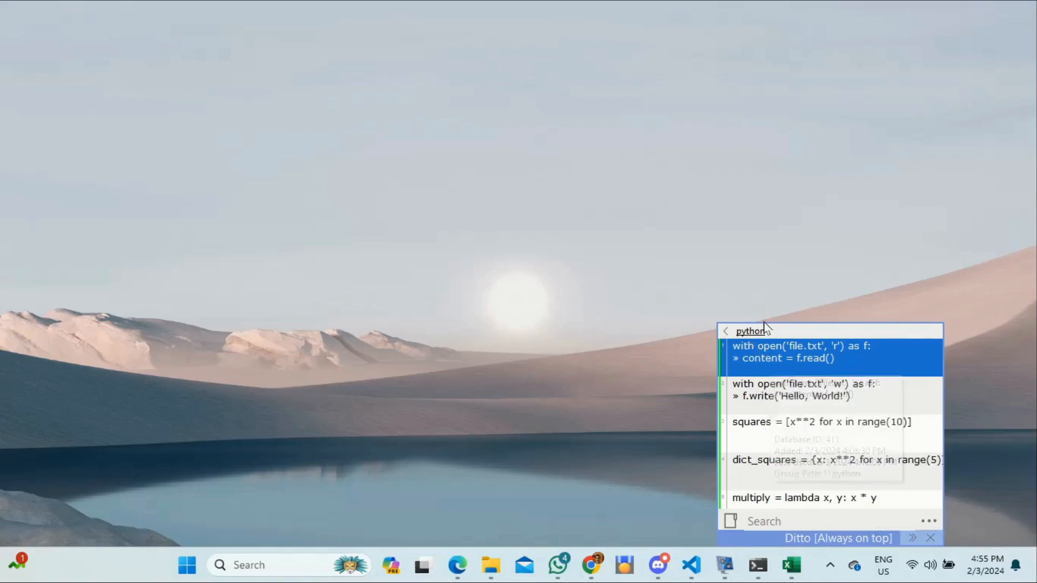
{"action": "left_click", "coordinate": [783, 389]}
{"action": "left_click", "coordinate": [788, 426]}
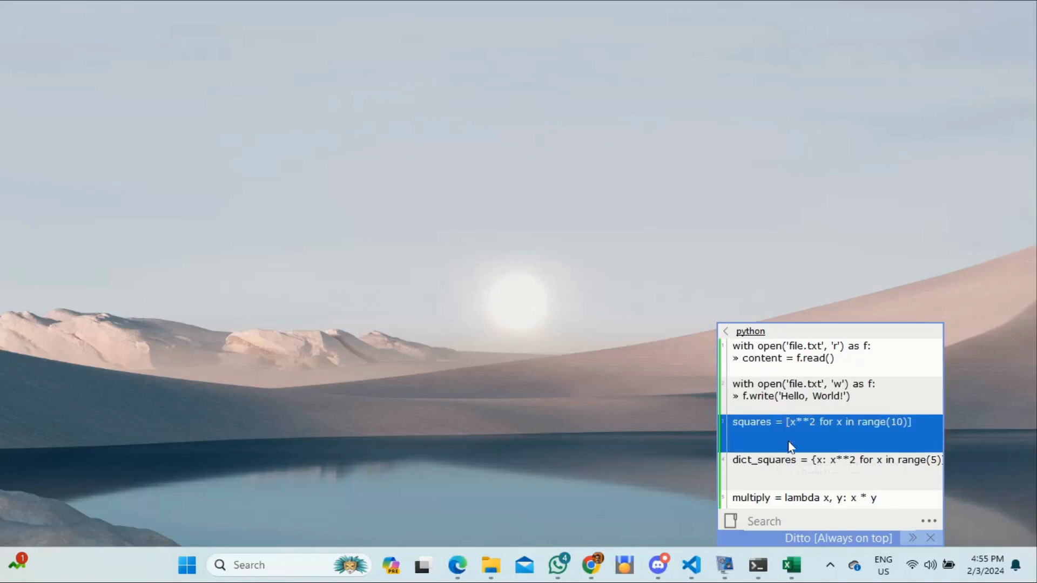
{"action": "left_click", "coordinate": [791, 463]}
{"action": "left_click", "coordinate": [789, 494]}
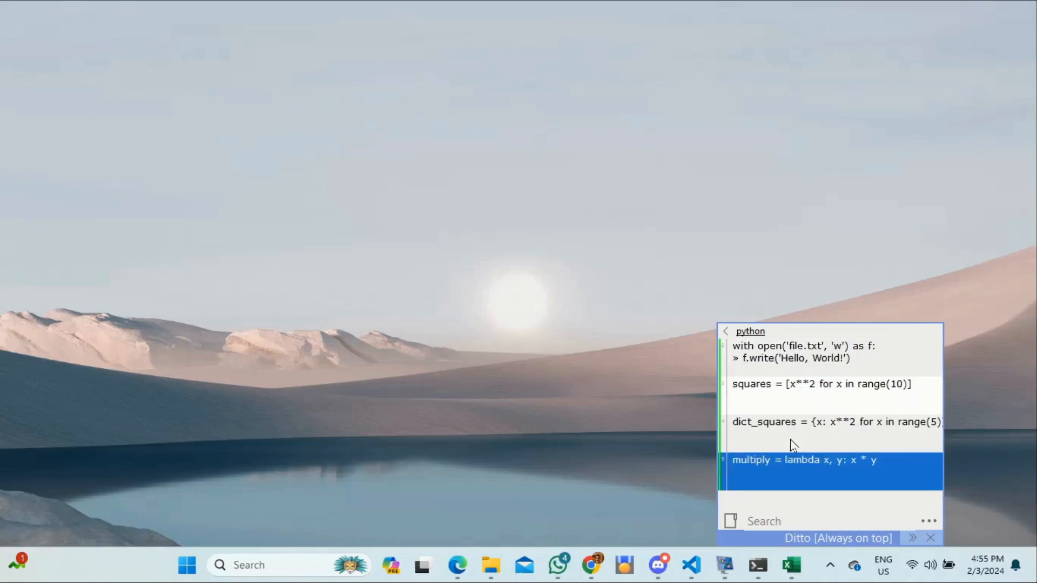
{"action": "mouse_move", "coordinate": [792, 445]}
{"action": "scroll", "coordinate": [792, 445], "scroll_direction": "up", "scroll_amount": 1}
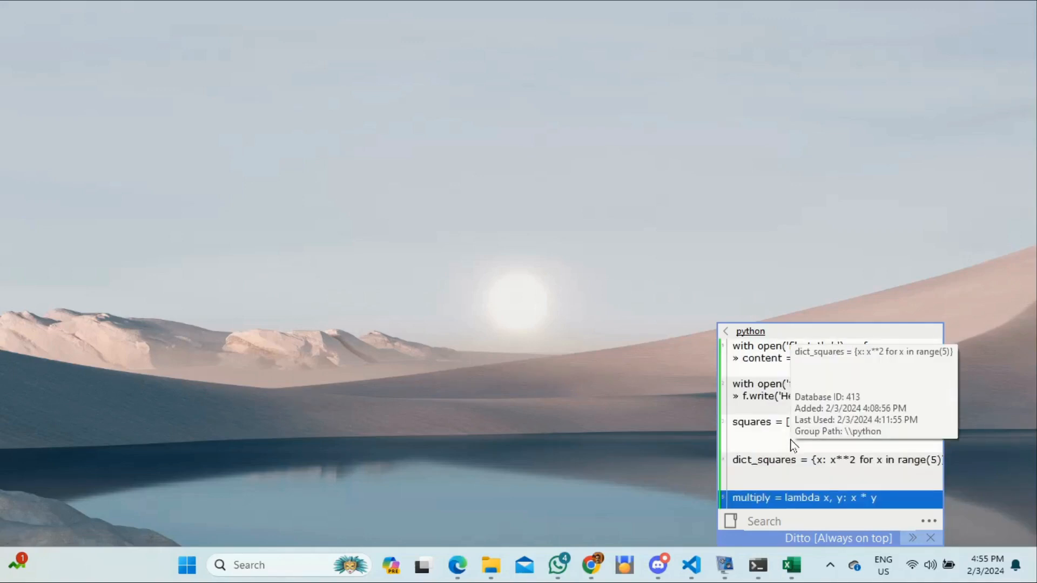
{"action": "left_click", "coordinate": [725, 331]}
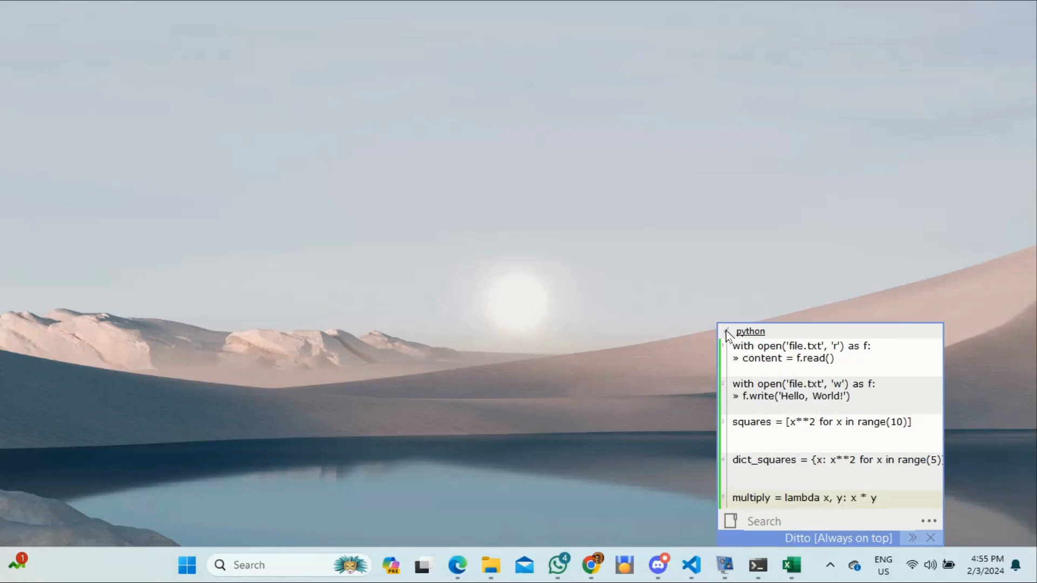
{"action": "scroll", "coordinate": [802, 408], "scroll_direction": "down", "scroll_amount": 2}
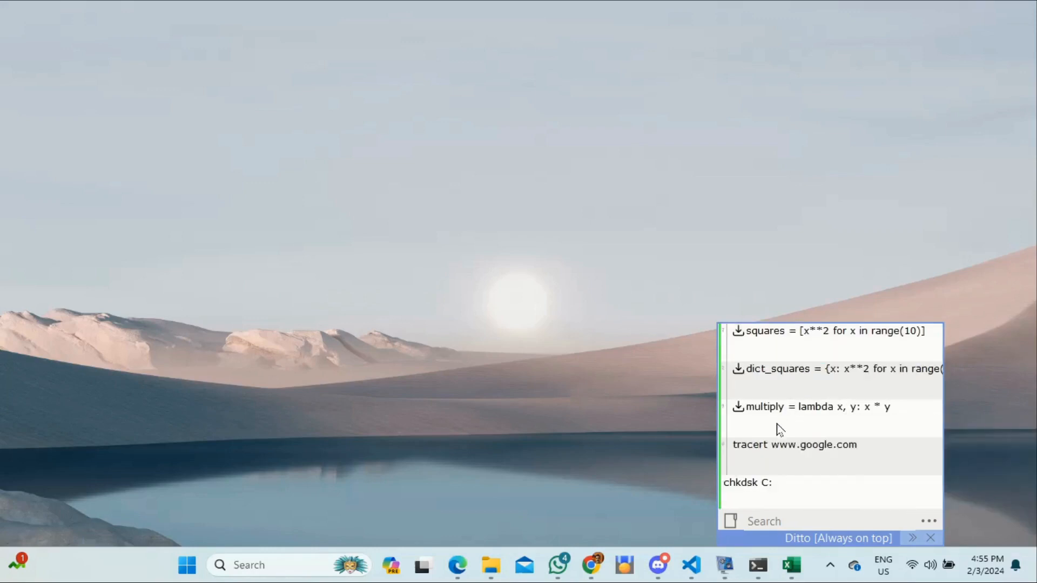
{"action": "left_click", "coordinate": [772, 448]}
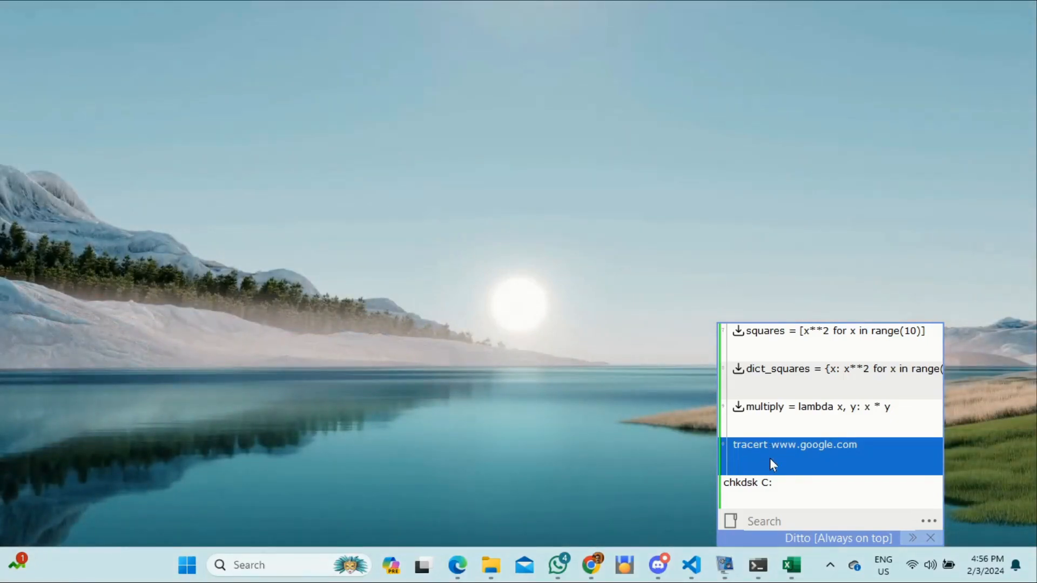
{"action": "left_click", "coordinate": [770, 482], "text": "shift"}
{"action": "scroll", "coordinate": [776, 463], "scroll_direction": "down", "scroll_amount": 1}
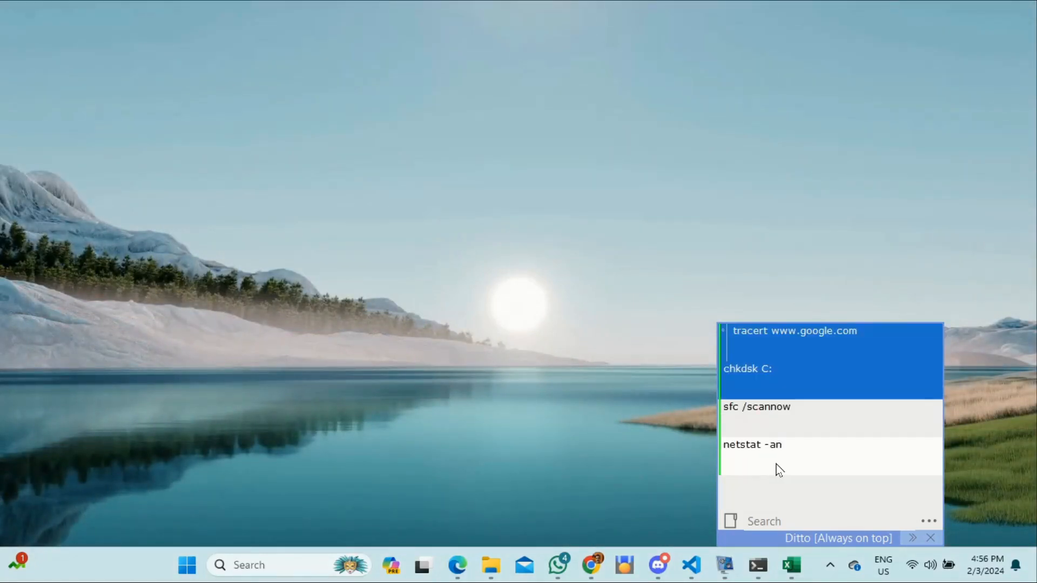
{"action": "left_click", "coordinate": [769, 419], "text": "shift"}
{"action": "left_click", "coordinate": [773, 453], "text": "shift"}
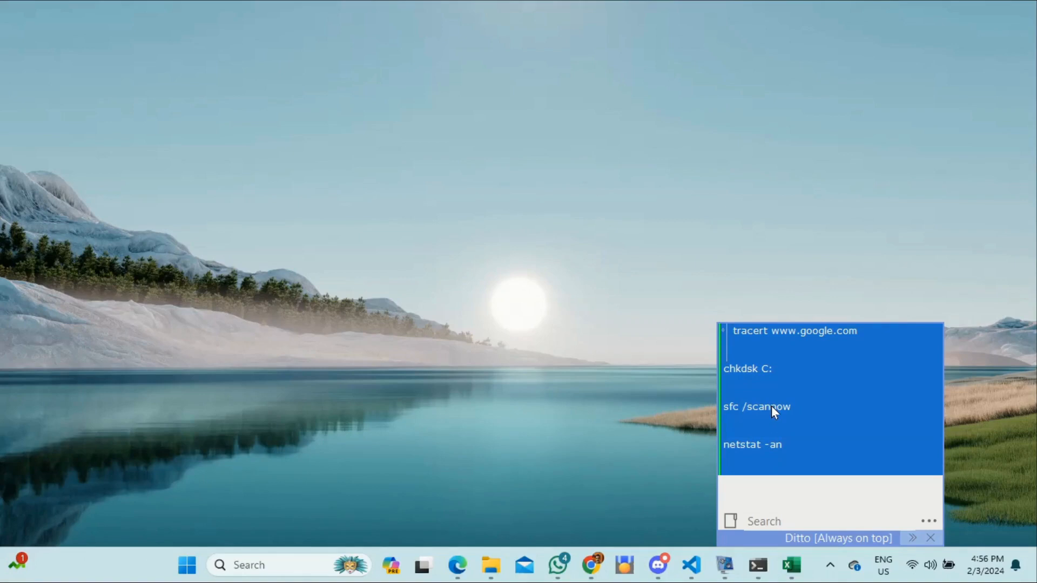
{"action": "right_click", "coordinate": [771, 406]}
{"action": "mouse_move", "coordinate": [834, 151]}
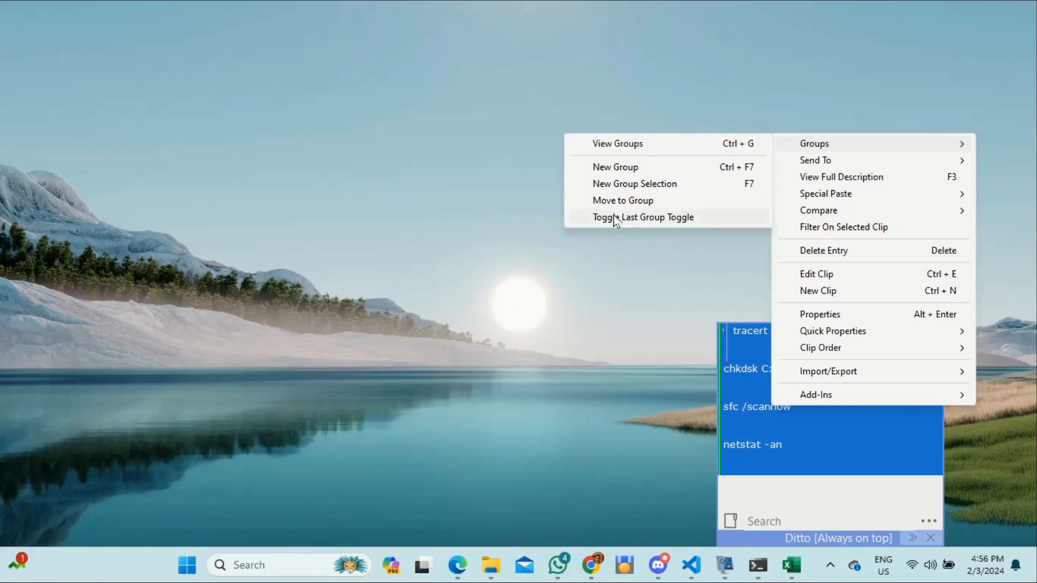
{"action": "left_click", "coordinate": [616, 167]}
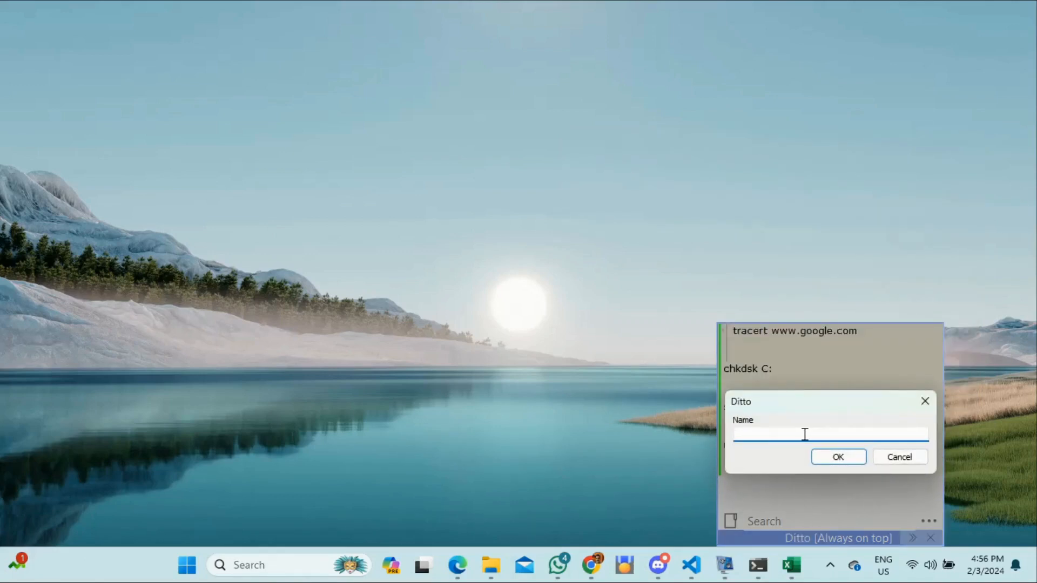
{"action": "type", "text": "cmd"}
{"action": "left_click", "coordinate": [846, 455]}
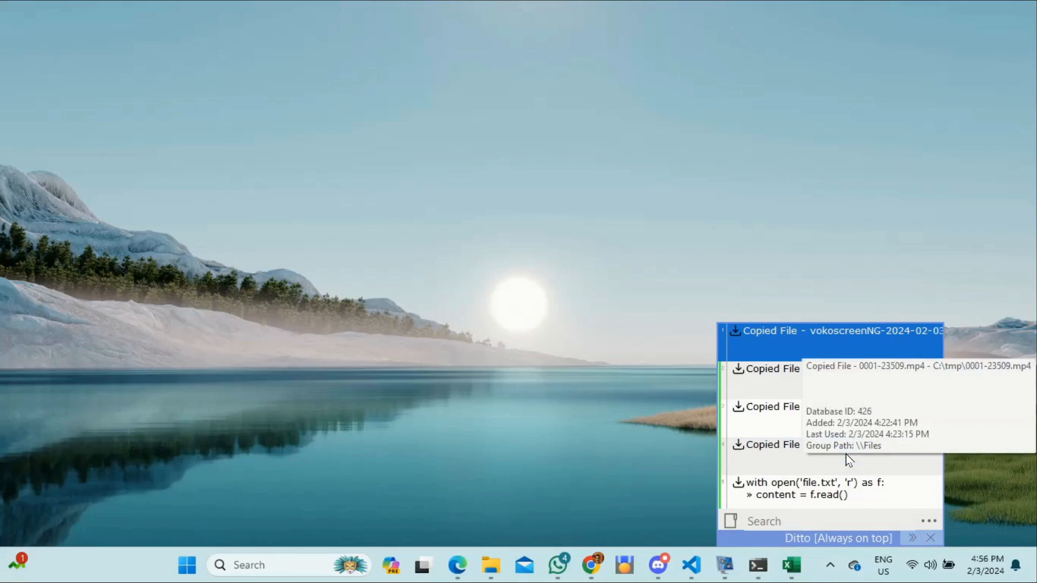
Step: Move the tracert, chkdsk, sfc and netstat command clips to the cmd group and check them in the clip list
{"action": "scroll", "coordinate": [846, 455], "scroll_direction": "down", "scroll_amount": 3}
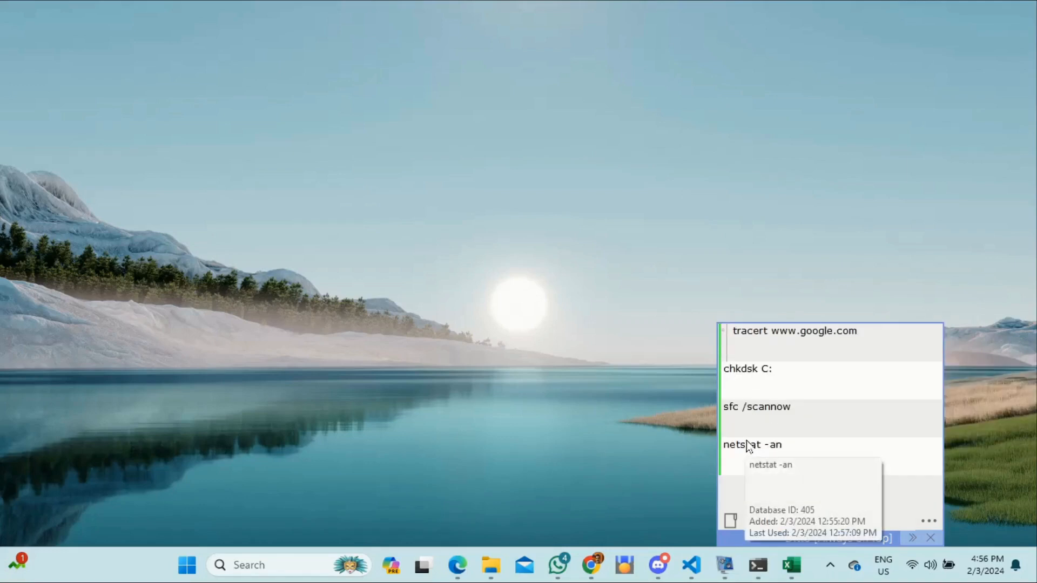
{"action": "left_click", "coordinate": [766, 335]}
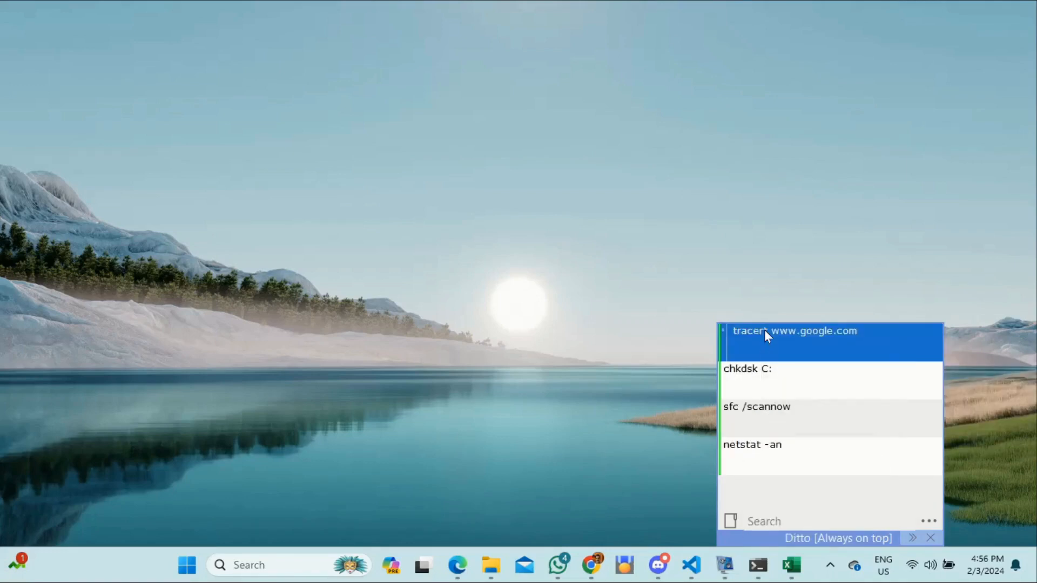
{"action": "left_click", "coordinate": [767, 443], "text": "shift"}
{"action": "right_click", "coordinate": [785, 384]}
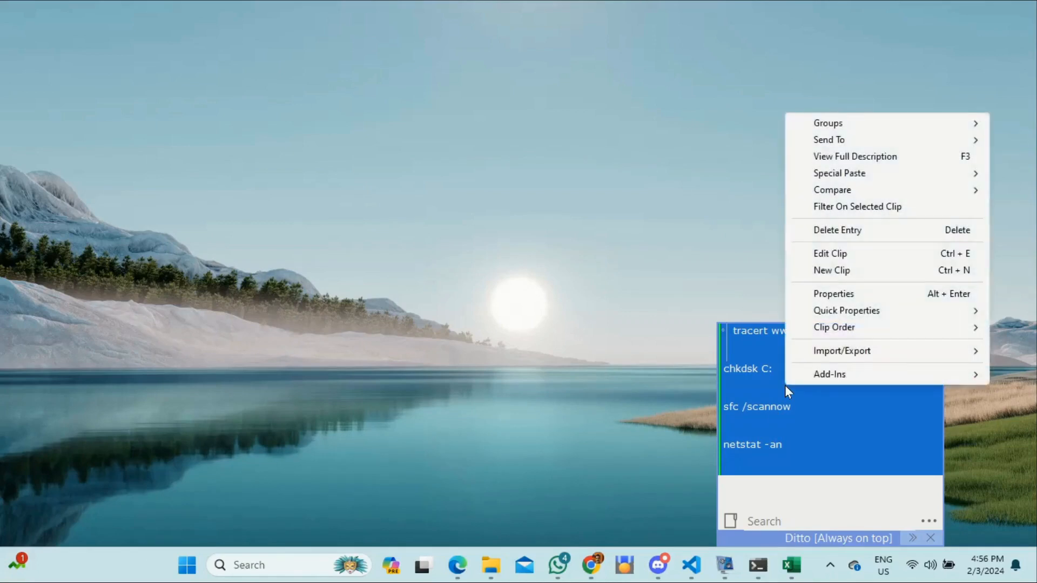
{"action": "mouse_move", "coordinate": [841, 123]}
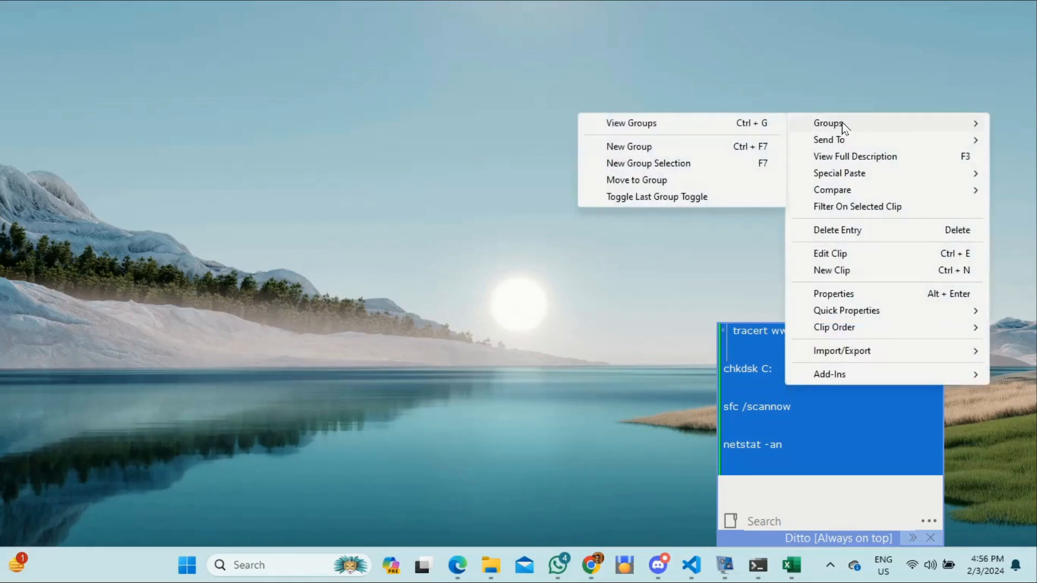
{"action": "left_click", "coordinate": [649, 181]}
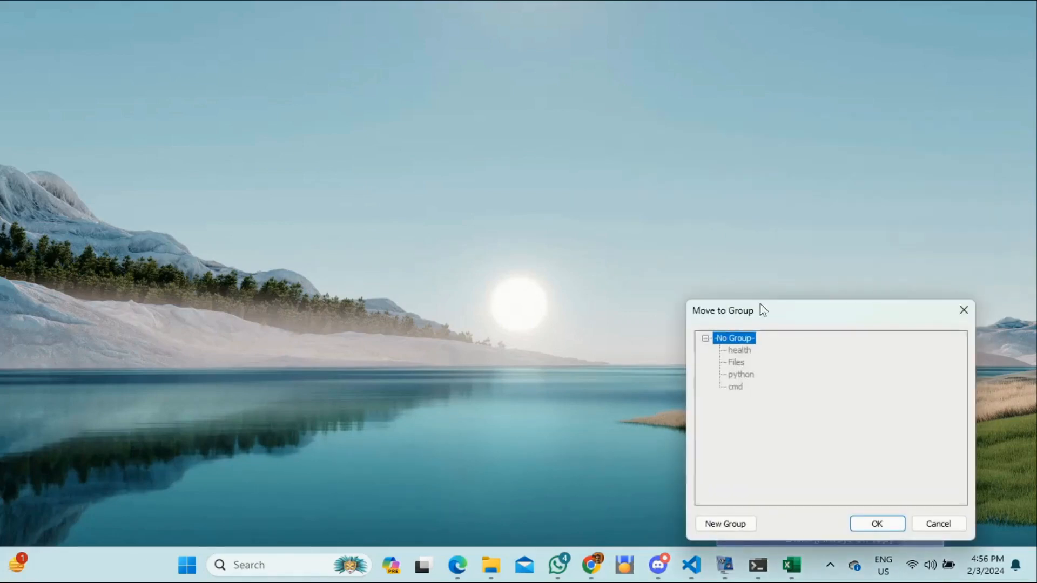
{"action": "left_click", "coordinate": [738, 387]}
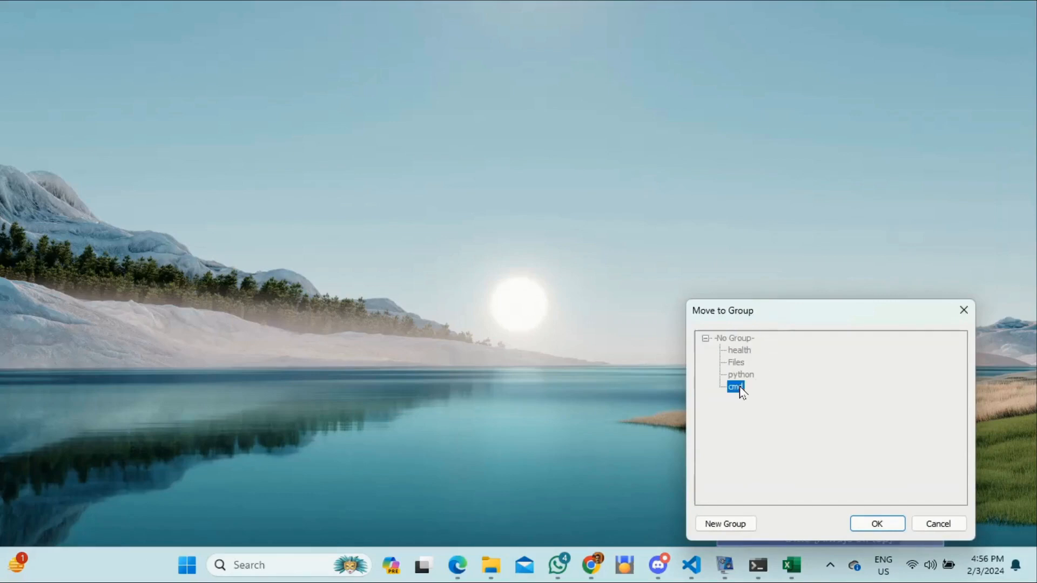
{"action": "left_click", "coordinate": [889, 524]}
{"action": "scroll", "coordinate": [819, 445], "scroll_direction": "down", "scroll_amount": 3}
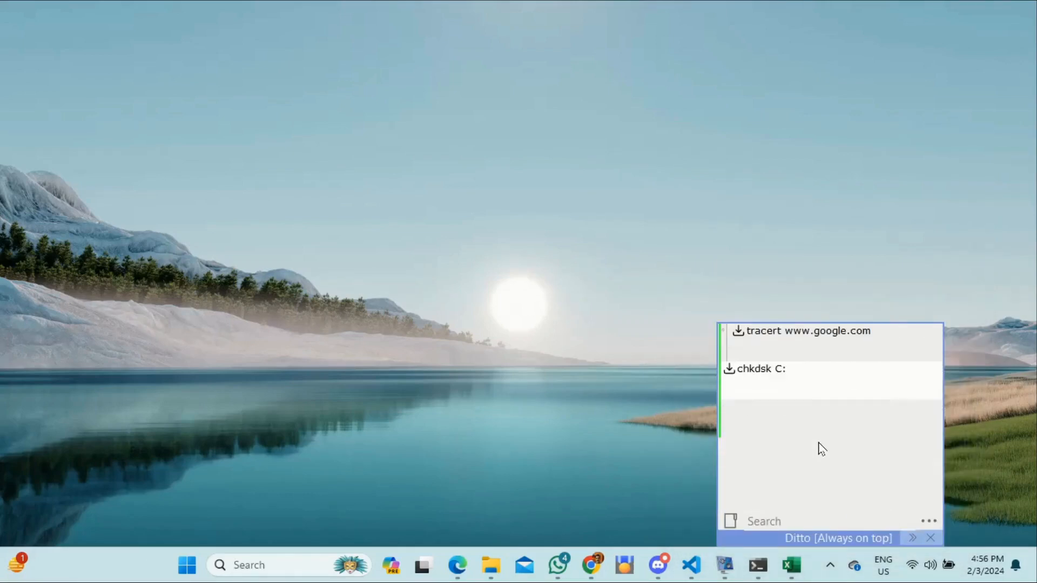
{"action": "left_click", "coordinate": [777, 436]}
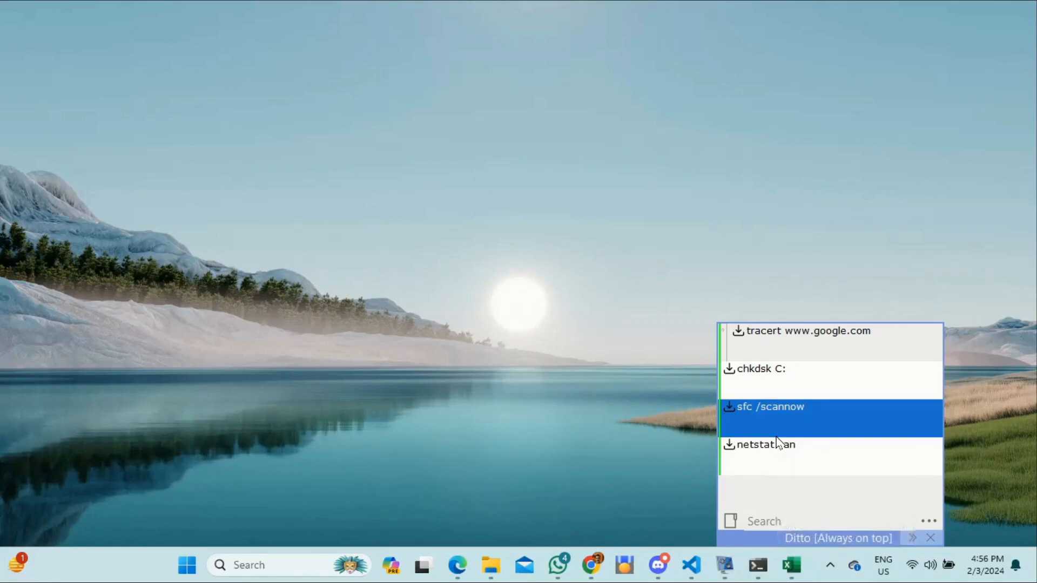
{"action": "left_click", "coordinate": [762, 370]}
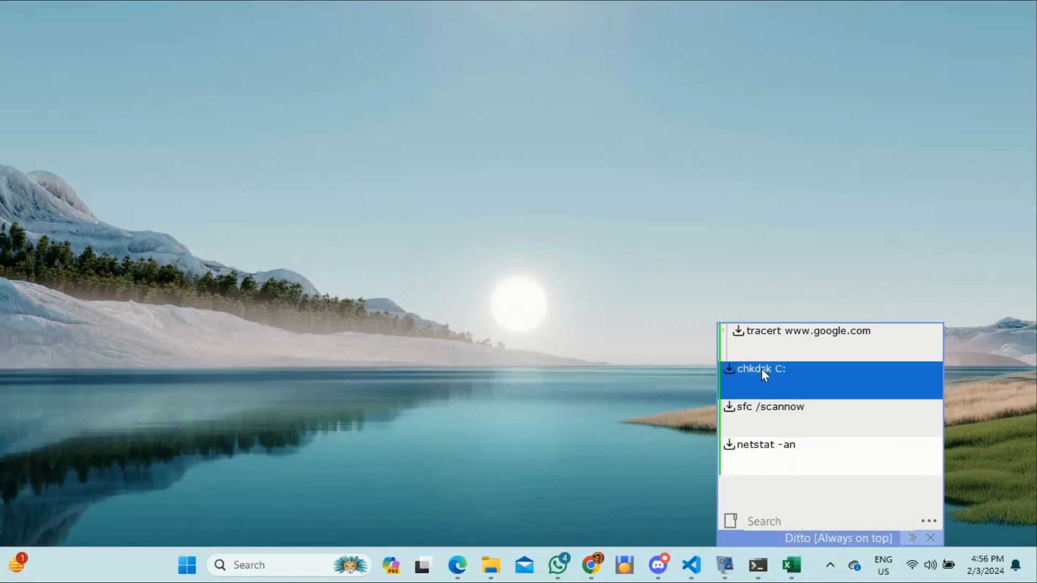
{"action": "left_click", "coordinate": [773, 341]}
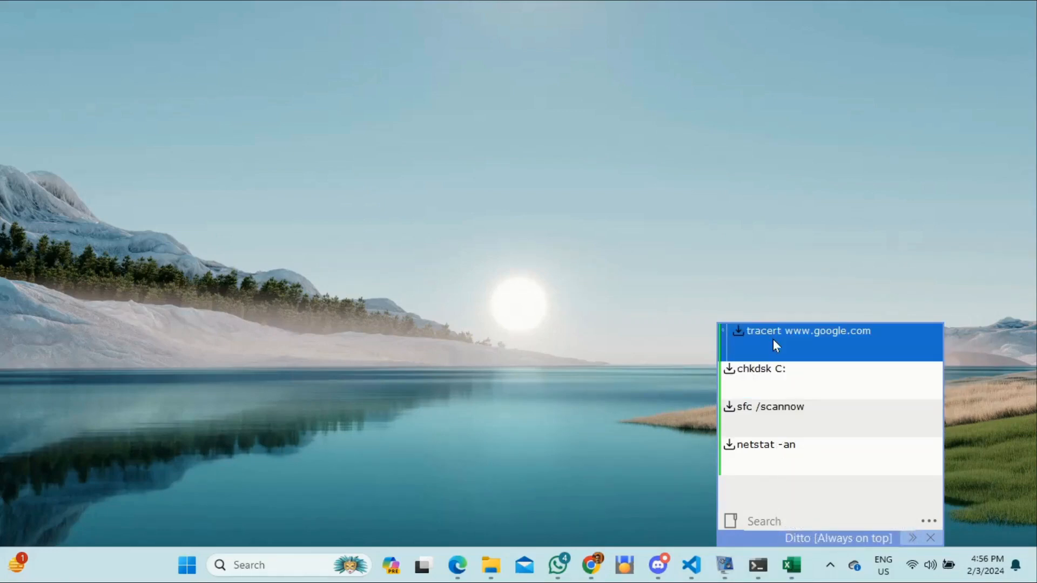
{"action": "double_click", "coordinate": [740, 330]}
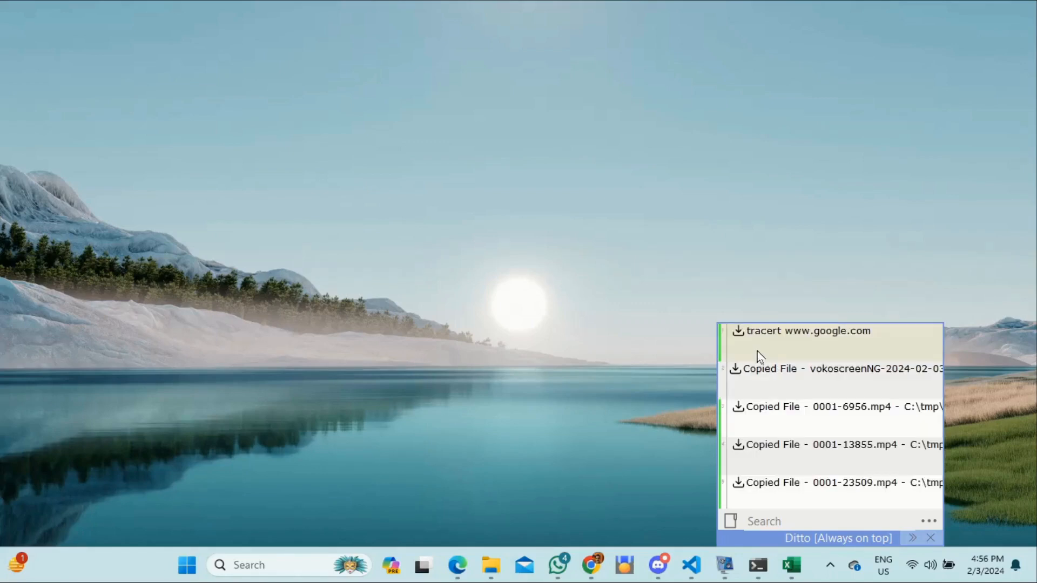
{"action": "scroll", "coordinate": [784, 351], "scroll_direction": "down", "scroll_amount": 10}
{"action": "scroll", "coordinate": [784, 351], "scroll_direction": "up", "scroll_amount": 10}
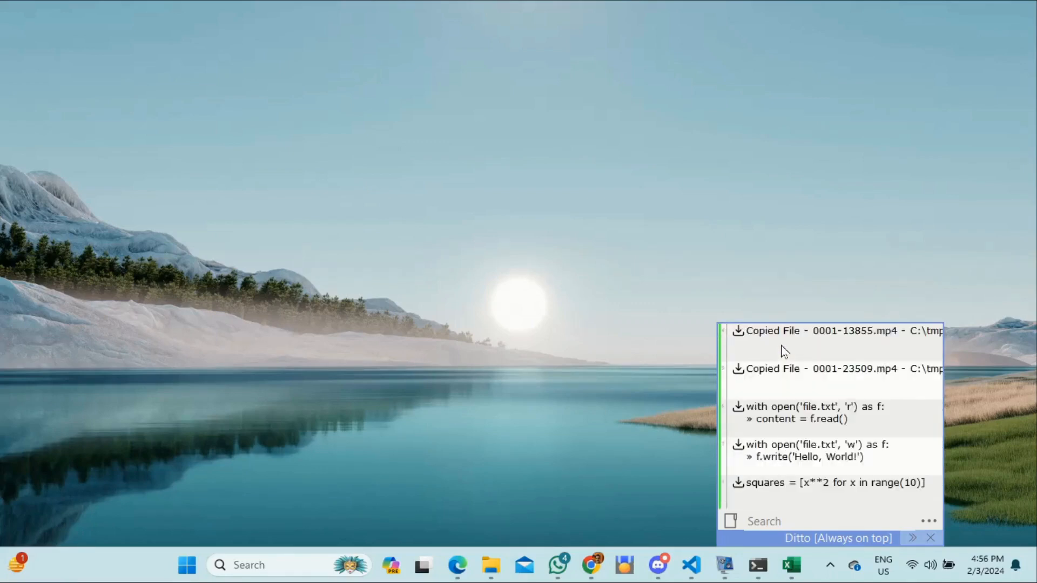
{"action": "left_click", "coordinate": [782, 340]}
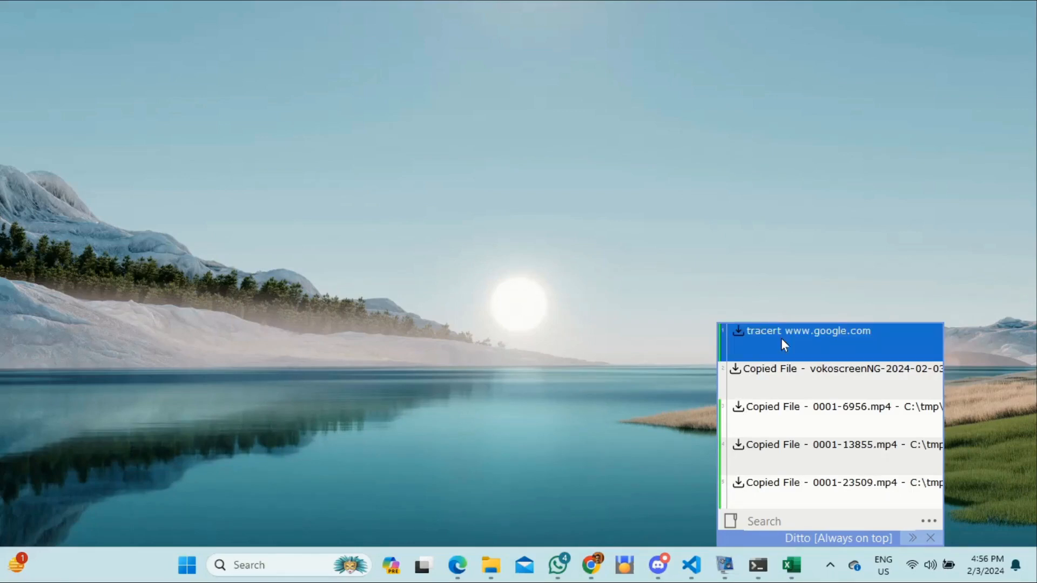
{"action": "right_click", "coordinate": [781, 339]}
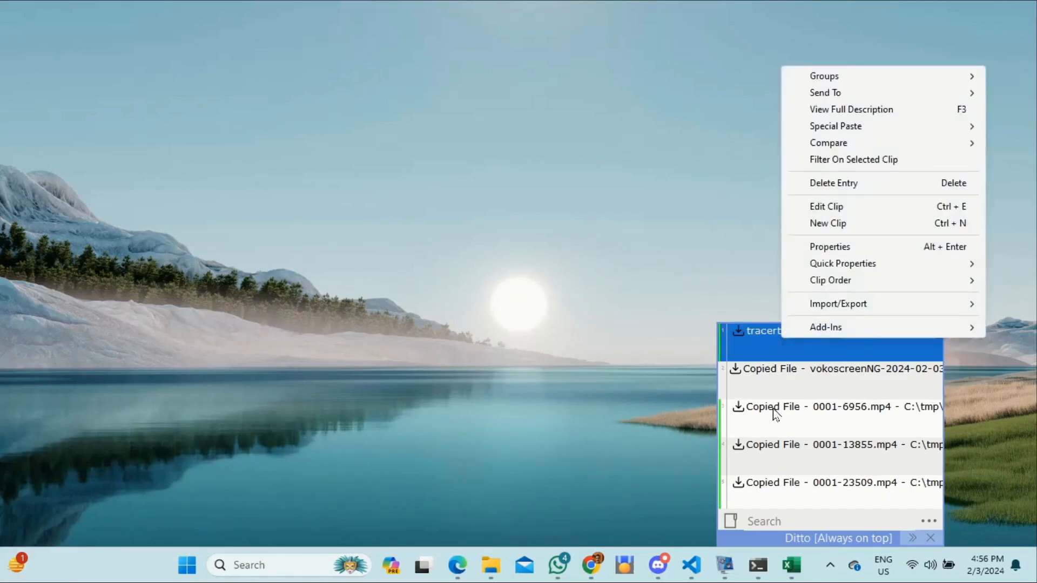
{"action": "left_click", "coordinate": [768, 445]}
{"action": "scroll", "coordinate": [768, 445], "scroll_direction": "down", "scroll_amount": 5}
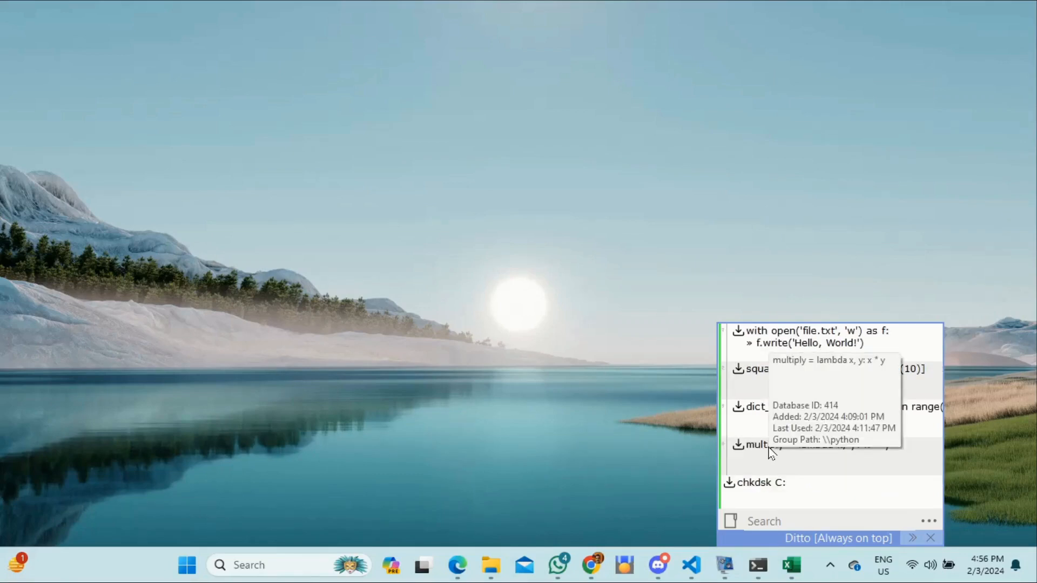
{"action": "left_click", "coordinate": [761, 481]}
{"action": "scroll", "coordinate": [761, 482], "scroll_direction": "down", "scroll_amount": 1}
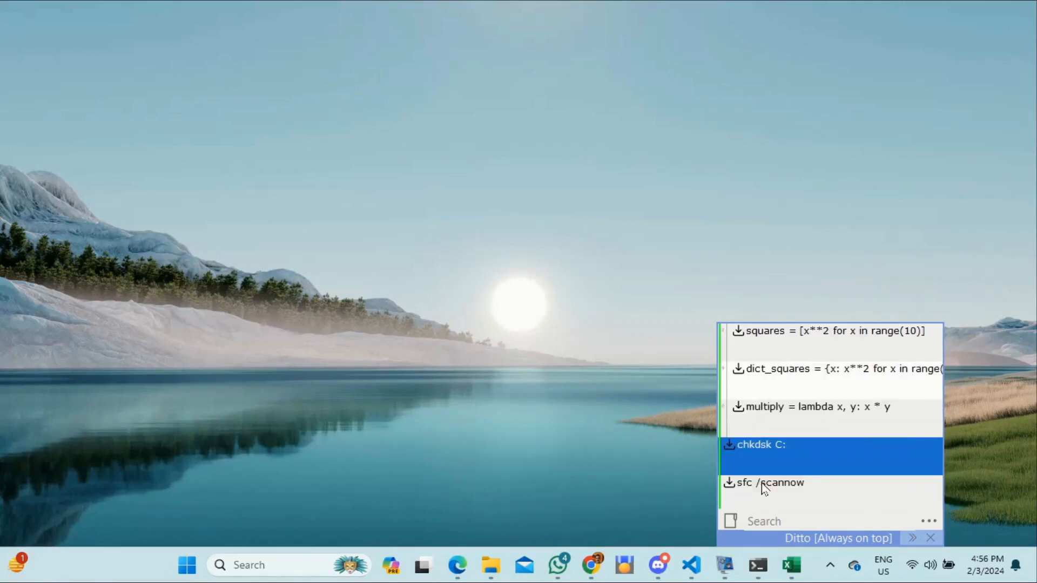
Step: Open the Files group from the groups view, go through its copied-file clips, and return to the full clip list
{"action": "left_click", "coordinate": [776, 409]}
{"action": "right_click", "coordinate": [775, 410]}
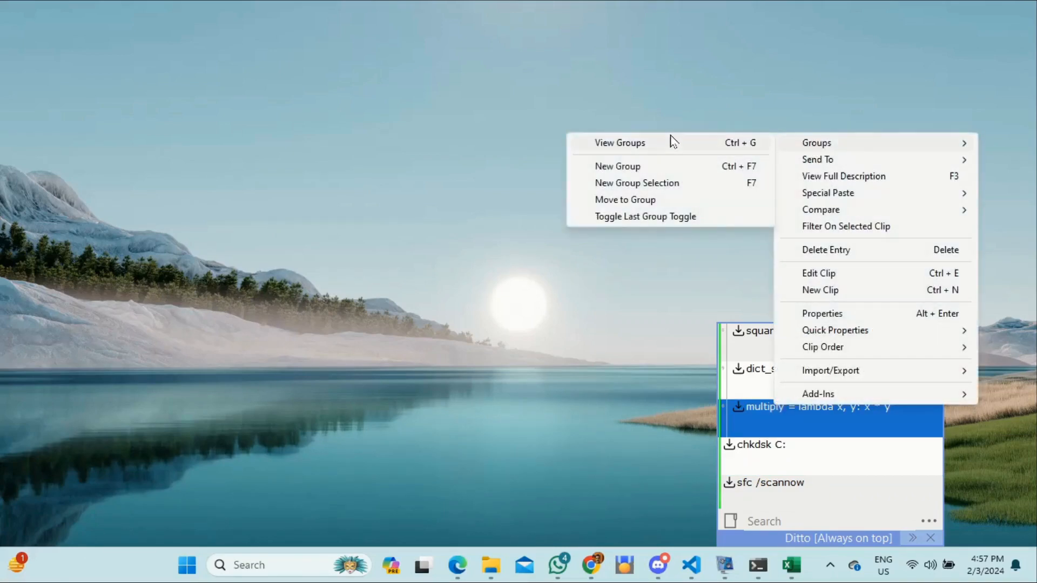
{"action": "left_click", "coordinate": [659, 143]}
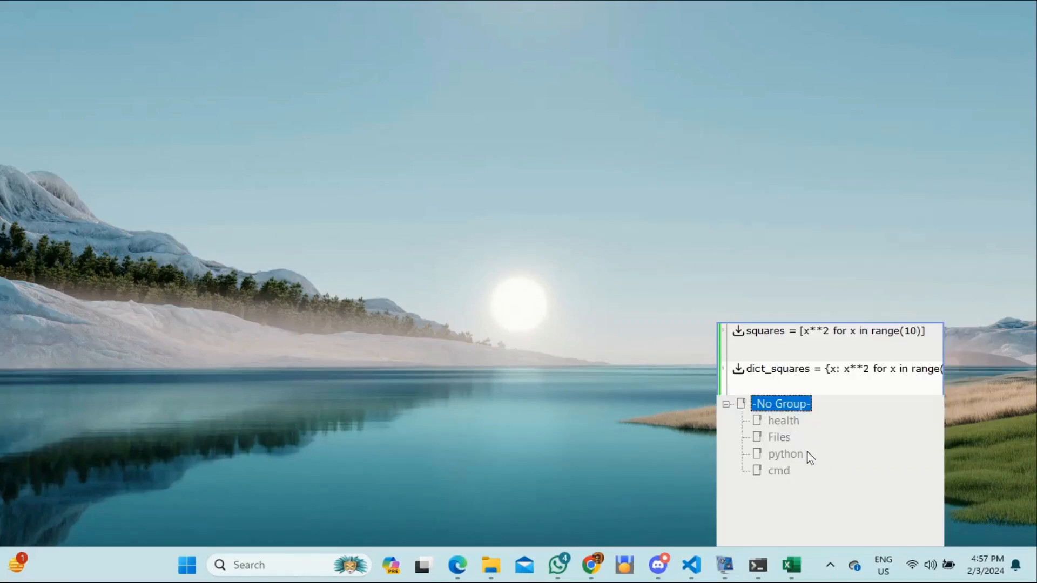
{"action": "left_click", "coordinate": [782, 441]}
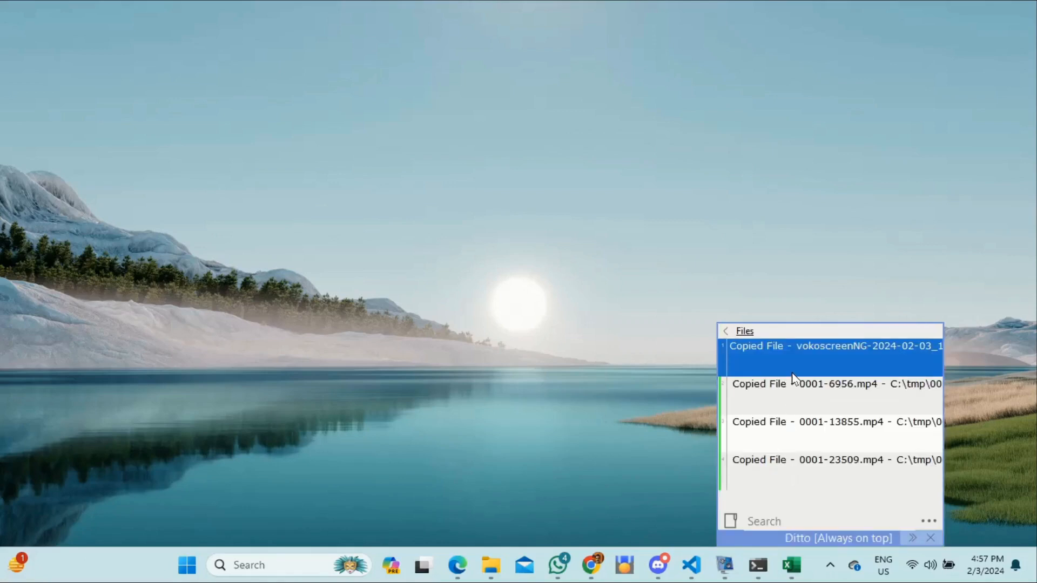
{"action": "key", "text": "Down"}
{"action": "key", "text": "Down"}
{"action": "key", "text": "Down"}
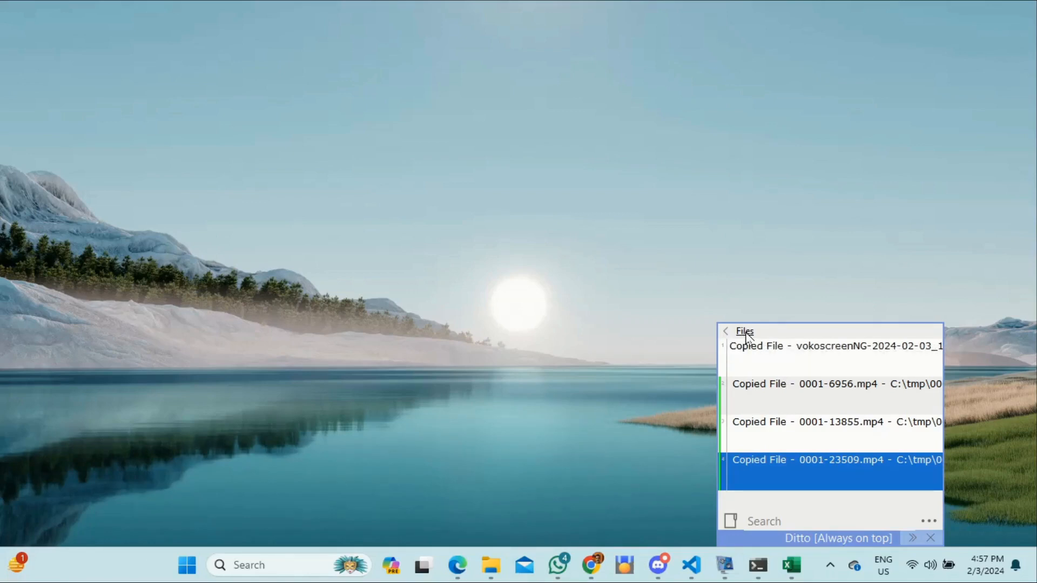
{"action": "left_click", "coordinate": [725, 332]}
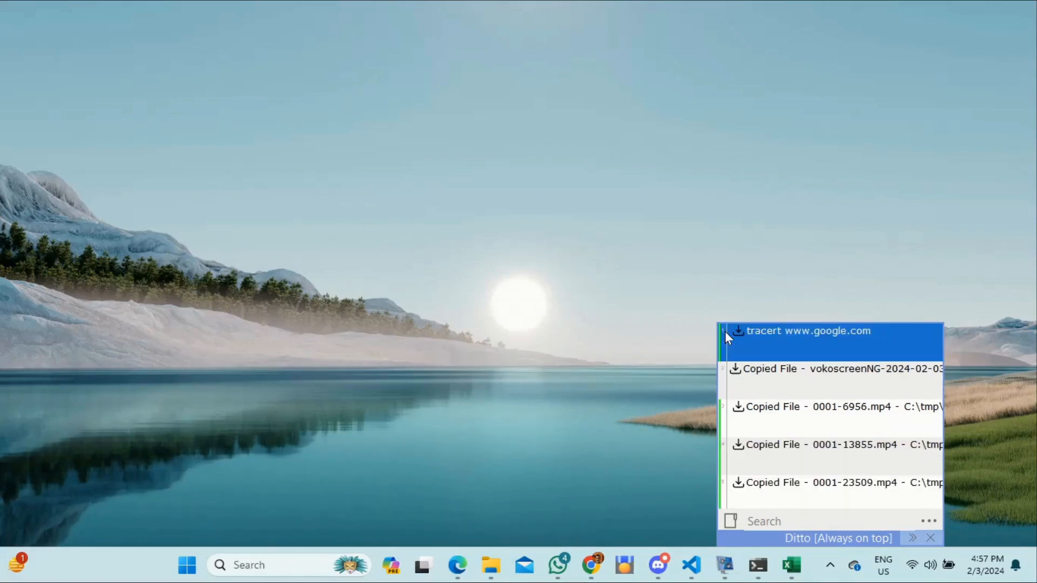
{"action": "right_click", "coordinate": [750, 334]}
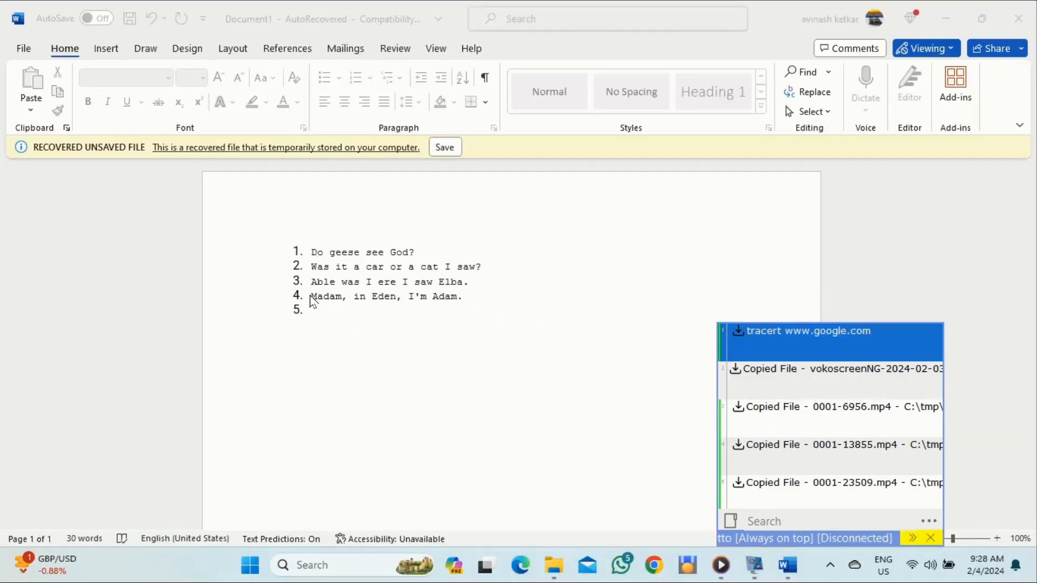
Step: Connect Ditto to the clipboard
{"action": "left_click", "coordinate": [930, 522]}
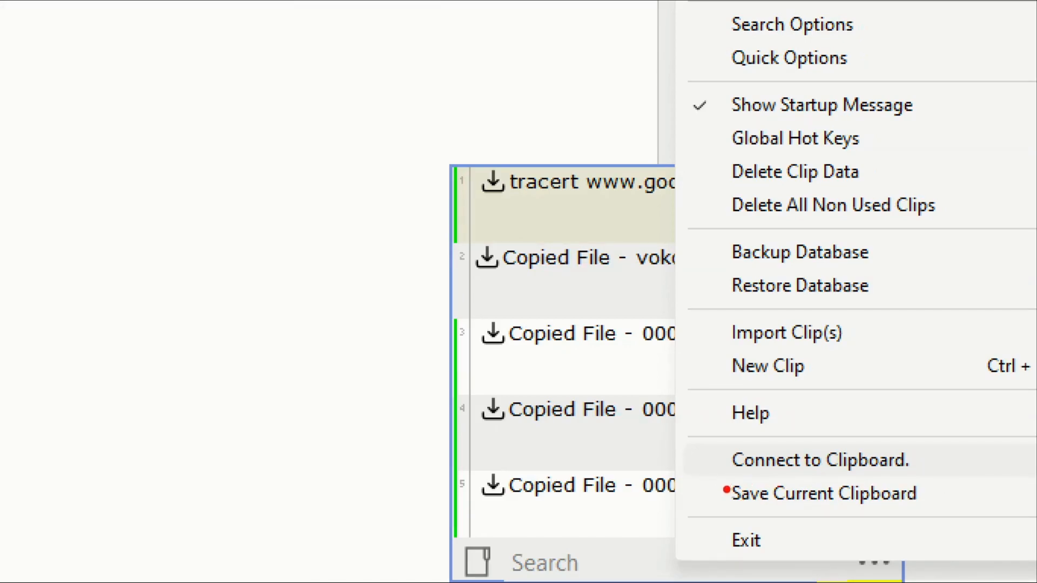
{"action": "mouse_move", "coordinate": [727, 510]}
{"action": "left_mouse_down"}
{"action": "mouse_move", "coordinate": [722, 440]}
{"action": "mouse_move", "coordinate": [920, 440]}
{"action": "mouse_move", "coordinate": [935, 517]}
{"action": "mouse_move", "coordinate": [736, 521]}
{"action": "left_mouse_up"}
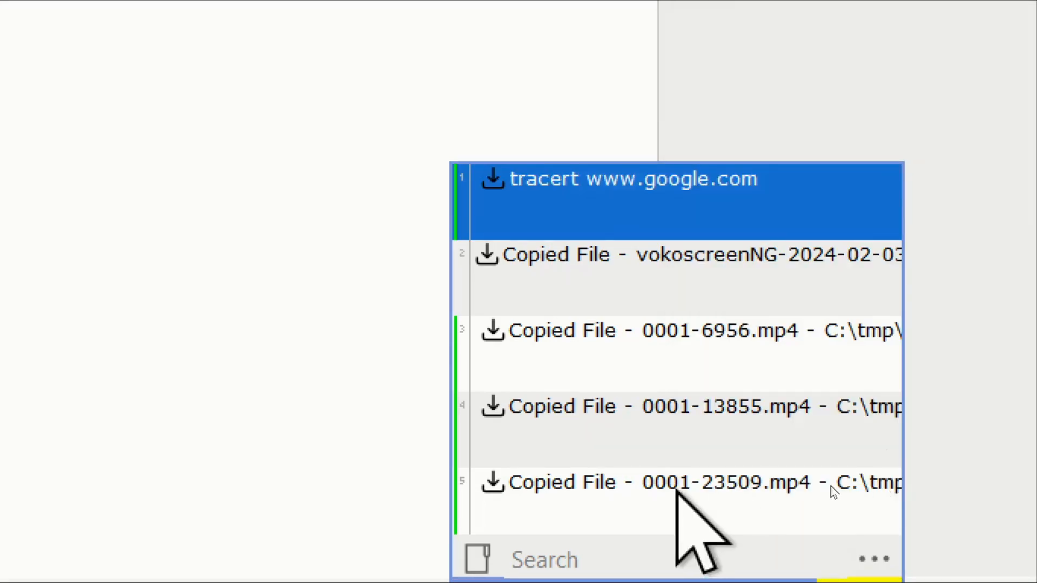
{"action": "scroll", "coordinate": [686, 487], "scroll_direction": "down", "scroll_amount": 1}
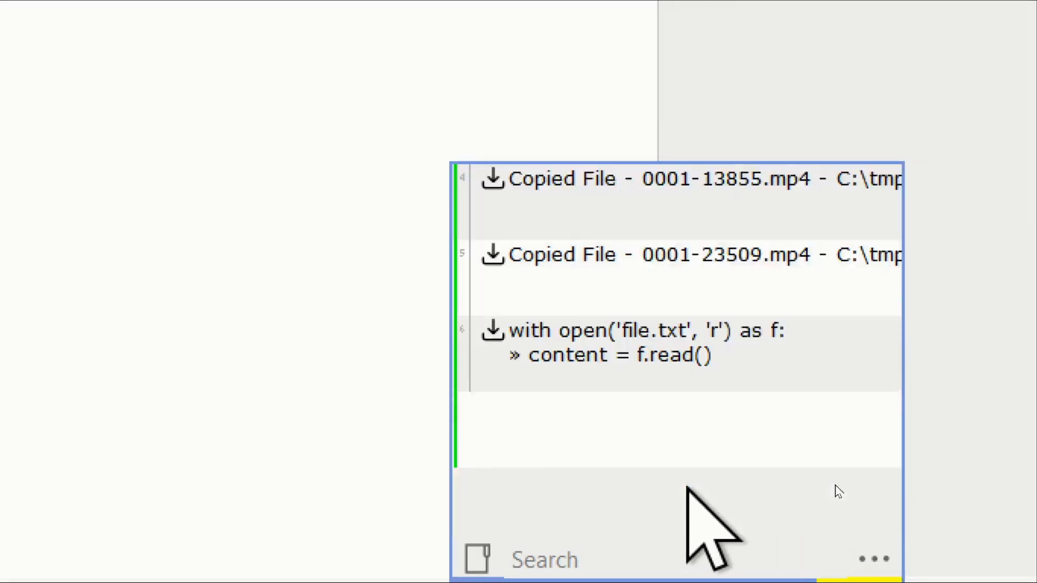
{"action": "scroll", "coordinate": [837, 487], "scroll_direction": "down", "scroll_amount": 3}
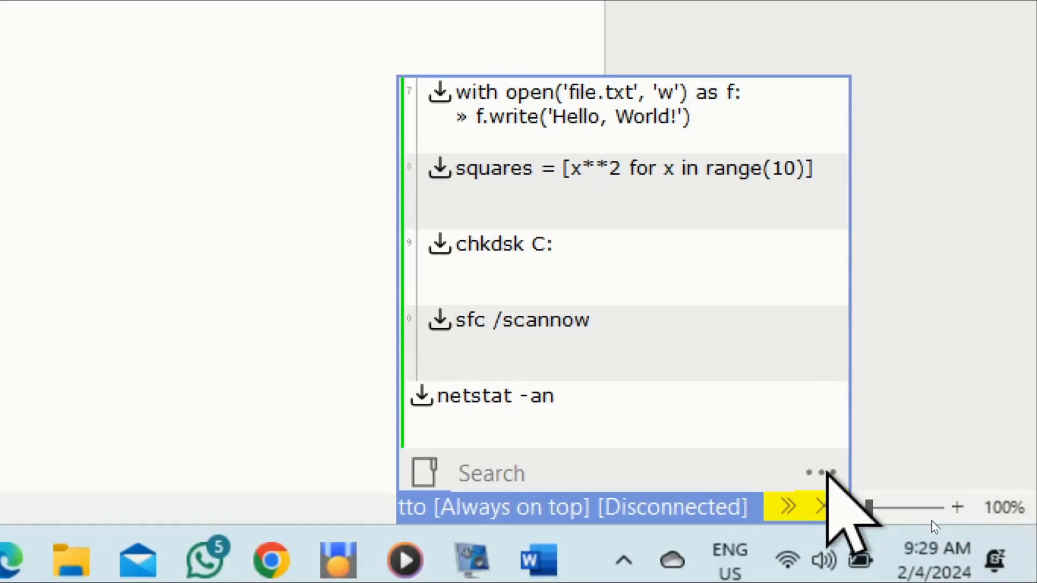
{"action": "left_click", "coordinate": [827, 472]}
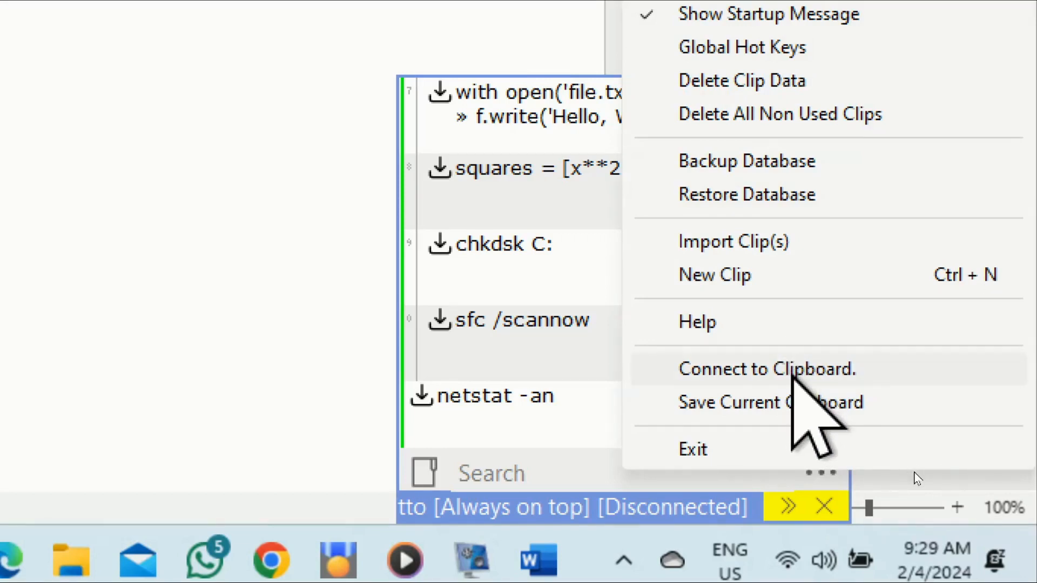
{"action": "left_click", "coordinate": [793, 370]}
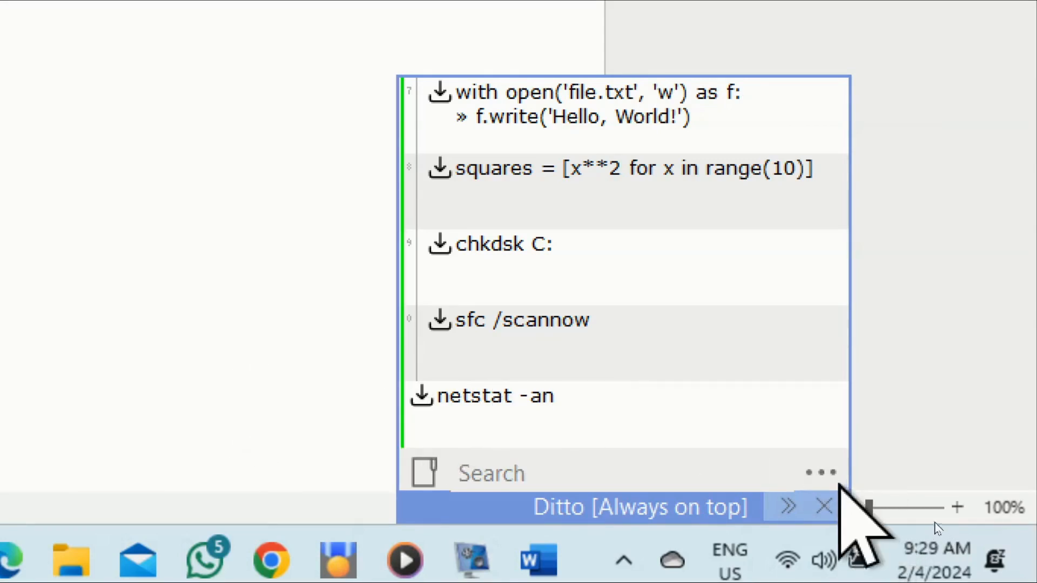
Step: Disconnect Ditto from the clipboard, connect it again, and go back to the Disconnect from Clipboard option
{"action": "left_click", "coordinate": [820, 472]}
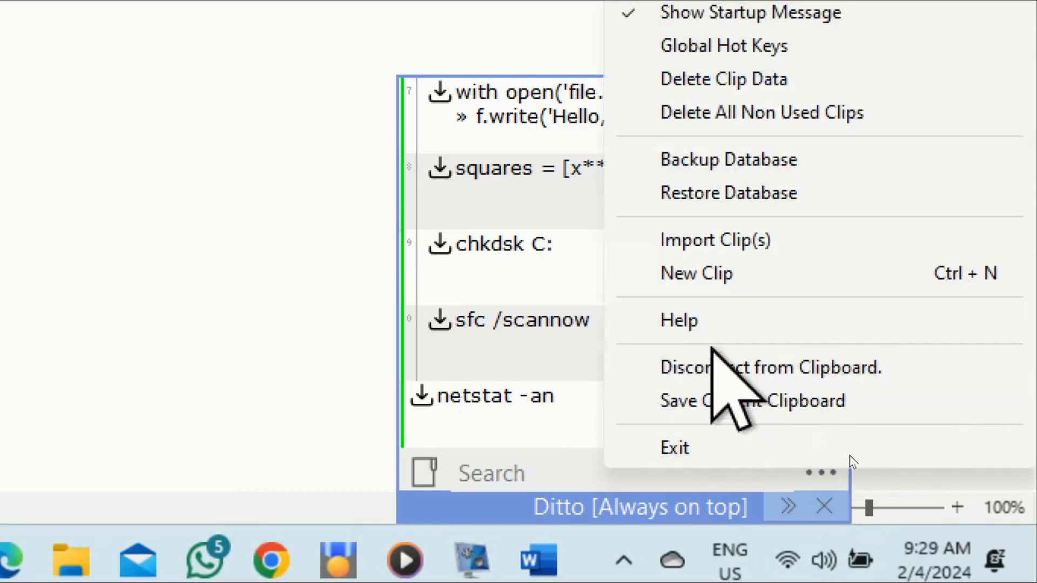
{"action": "left_click", "coordinate": [819, 367]}
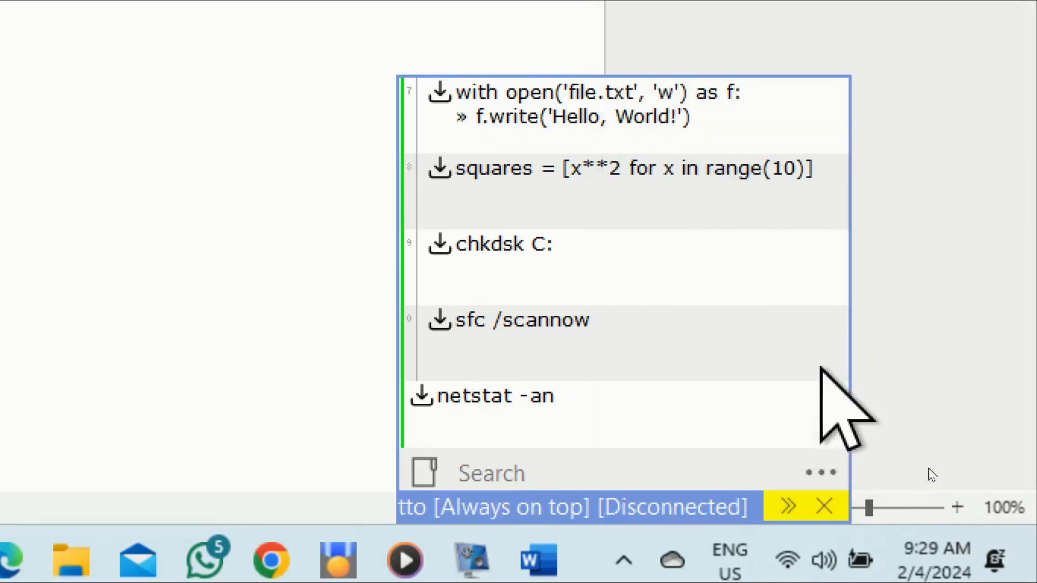
{"action": "left_click", "coordinate": [821, 472]}
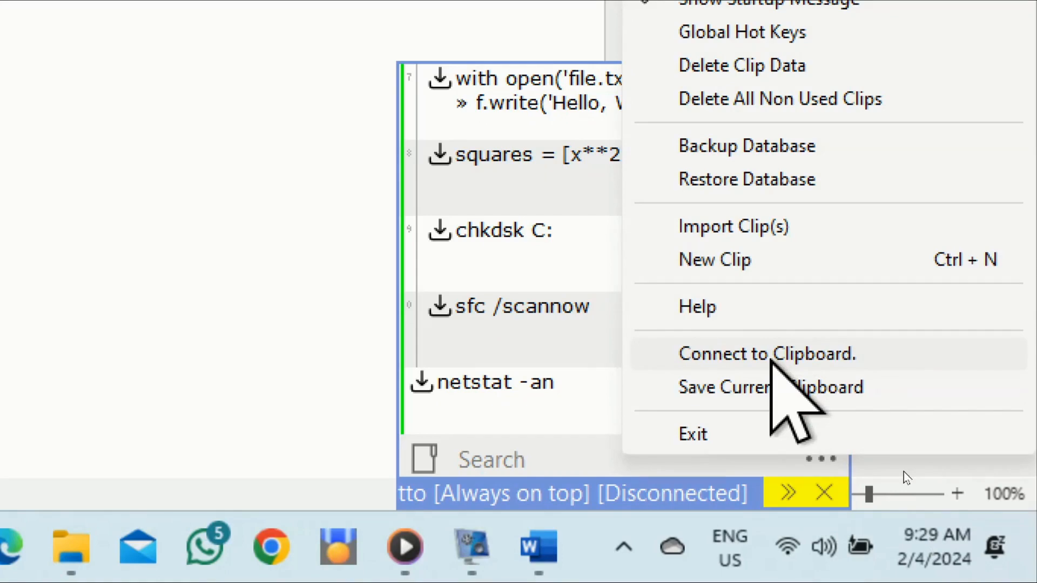
{"action": "left_click", "coordinate": [771, 358]}
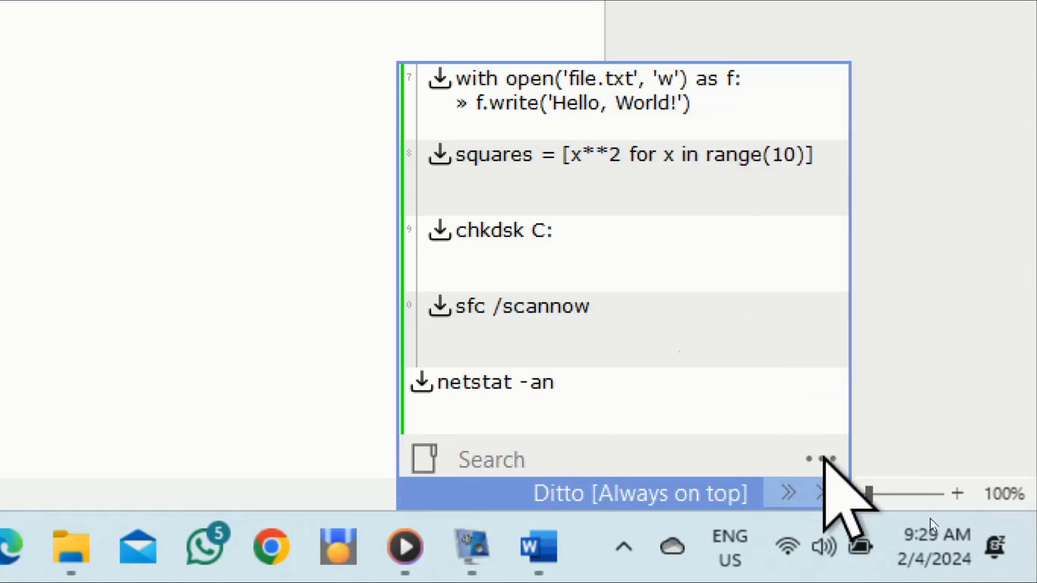
{"action": "left_click", "coordinate": [821, 458]}
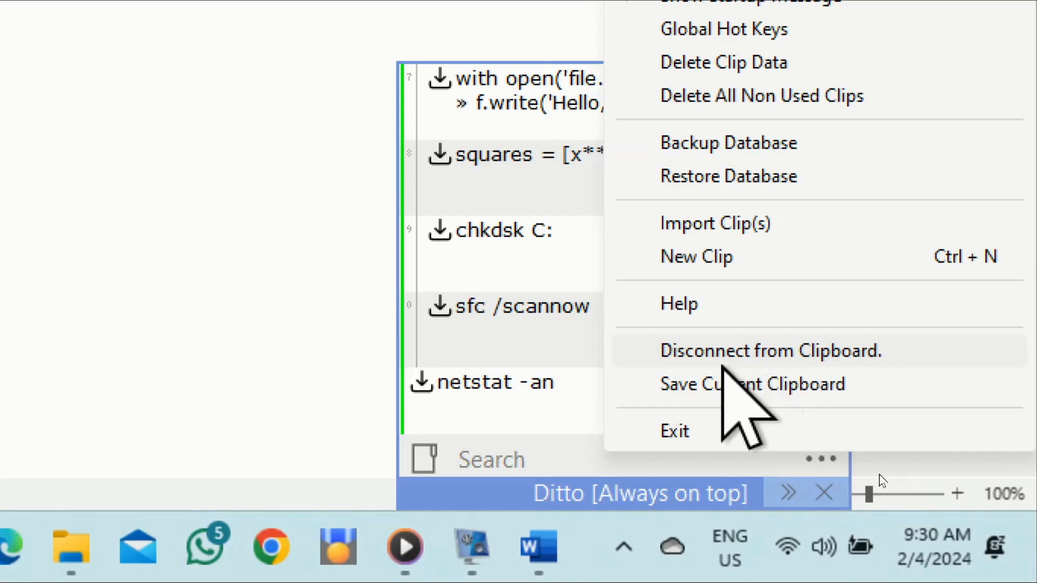
{"action": "left_click", "coordinate": [723, 360]}
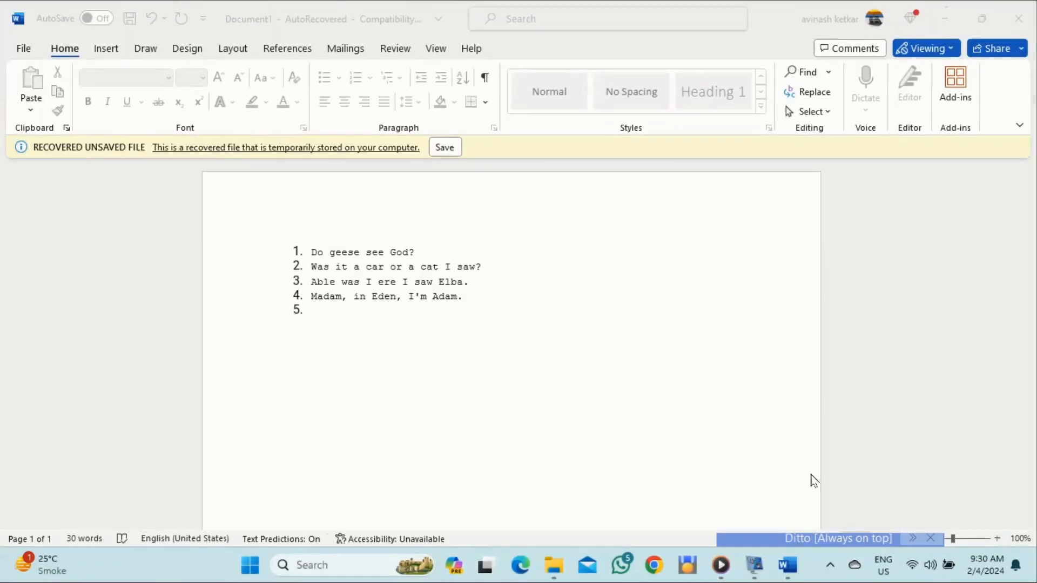
Step: Expand the rolled-up Ditto window and copy the line "Do geese see God?" from the recovered Word document
{"action": "mouse_move", "coordinate": [797, 500]}
{"action": "left_click", "coordinate": [918, 542]}
{"action": "left_click", "coordinate": [918, 543]}
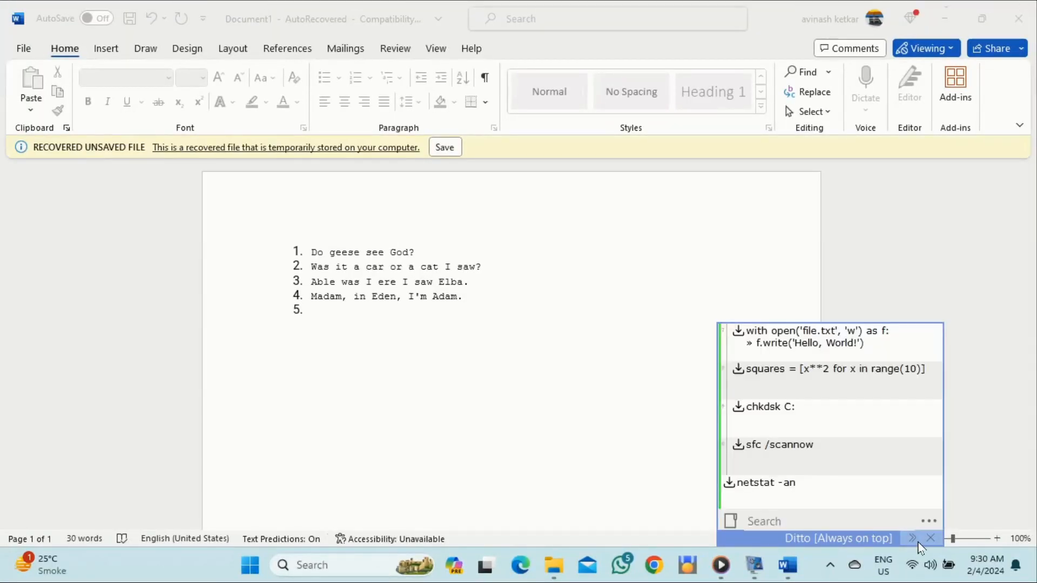
{"action": "left_click", "coordinate": [312, 254]}
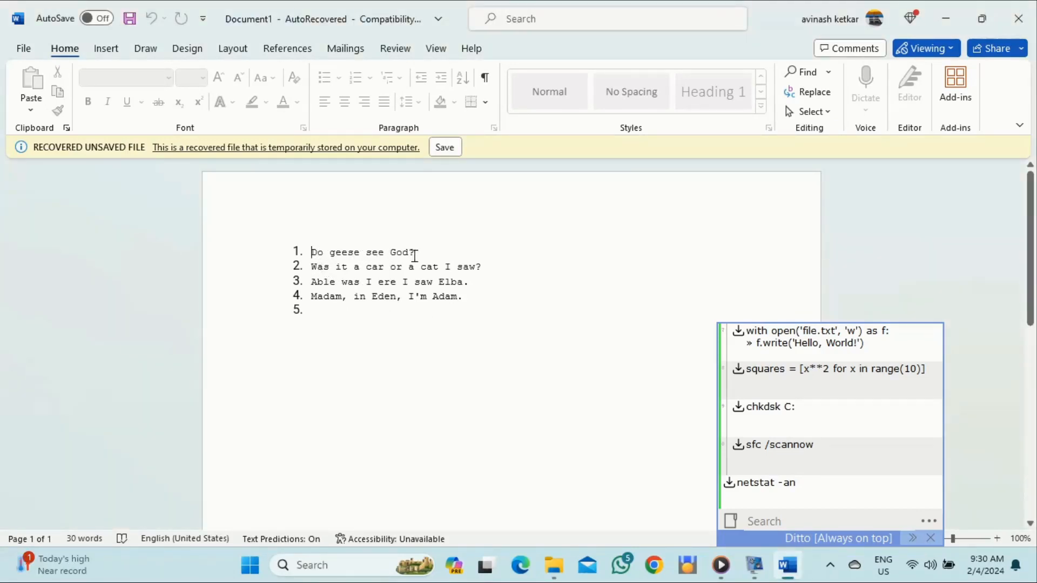
{"action": "left_click_drag", "start_coordinate": [415, 255], "coordinate": [309, 254]}
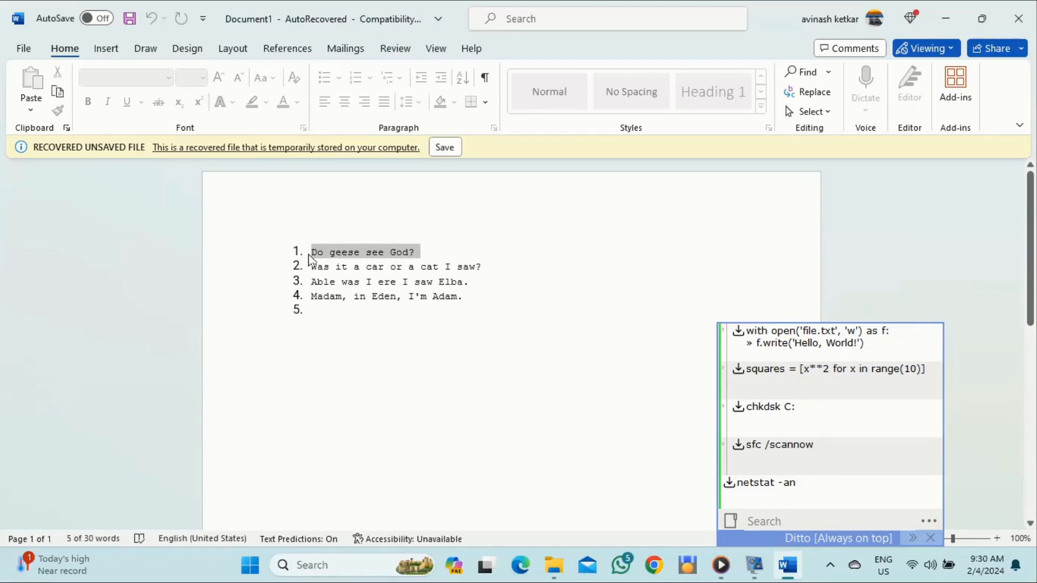
{"action": "key", "text": "ctrl+c"}
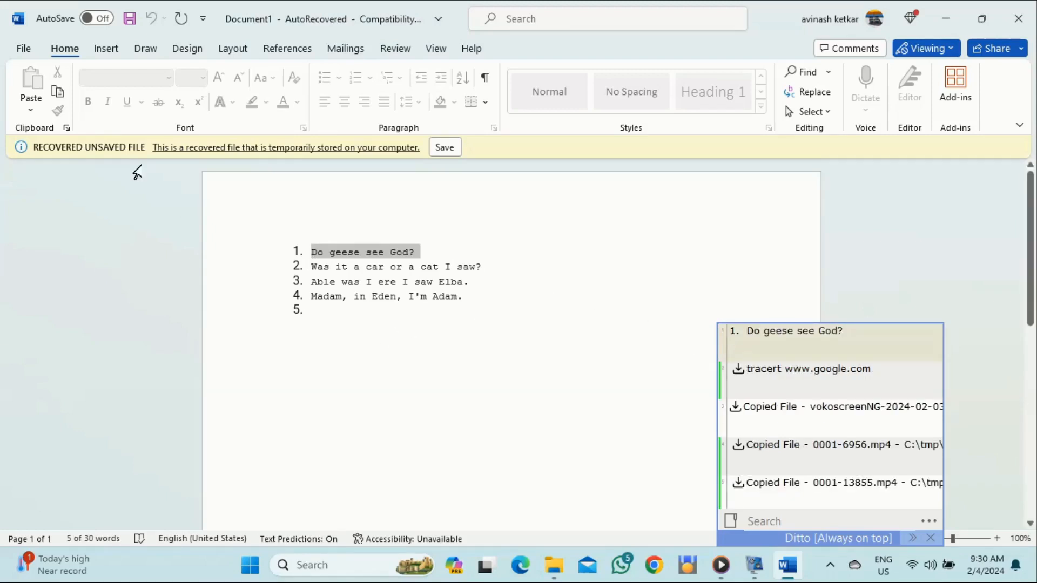
Step: Create a blank Word document, paste the copied line "Do geese see God?" into it, and return to Document1
{"action": "left_click", "coordinate": [23, 50]}
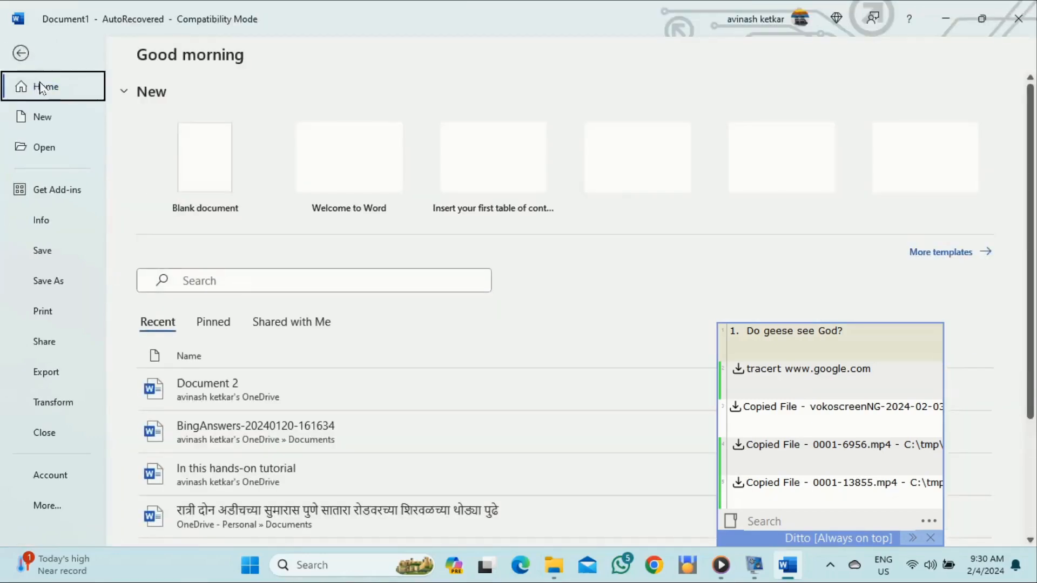
{"action": "left_click", "coordinate": [47, 120]}
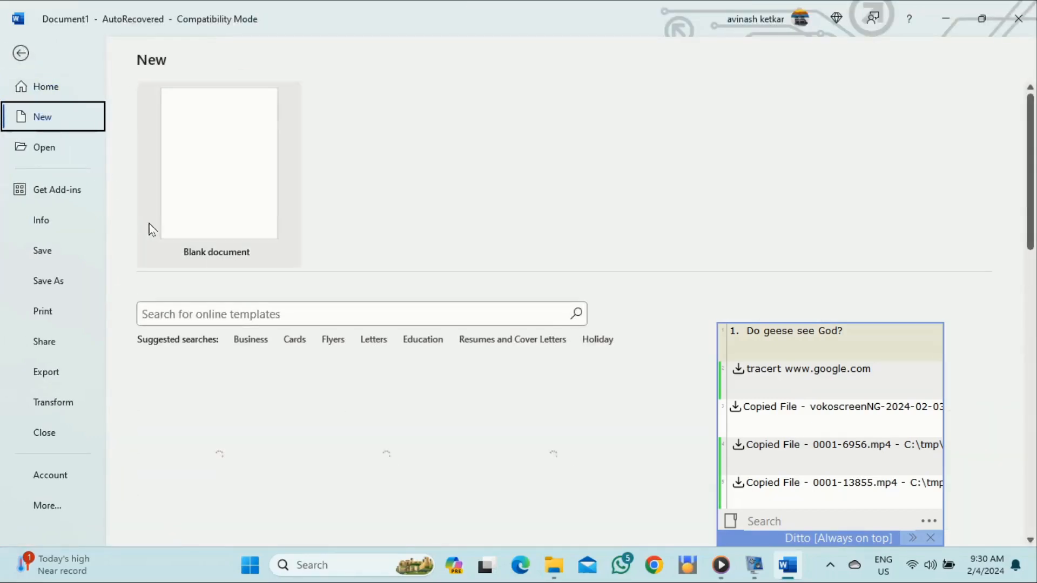
{"action": "left_click", "coordinate": [197, 197]}
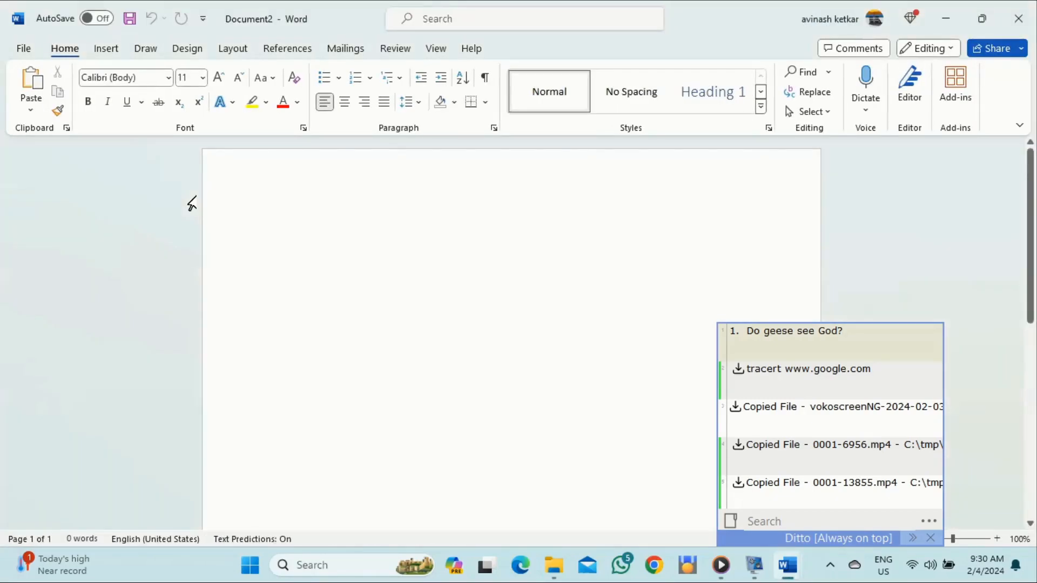
{"action": "key", "text": "ctrl+v"}
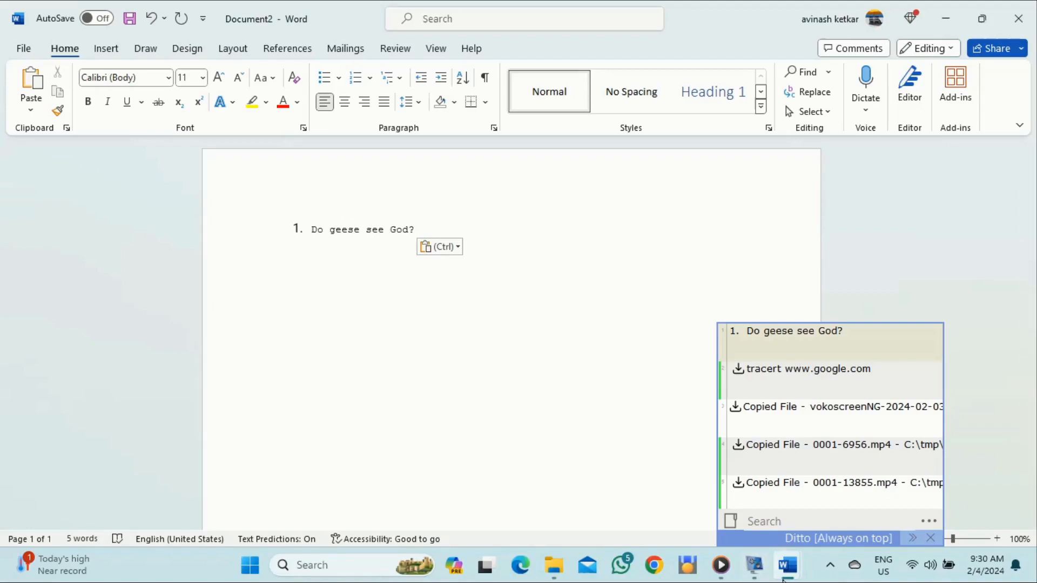
{"action": "mouse_move", "coordinate": [788, 565]}
{"action": "left_click", "coordinate": [720, 519]}
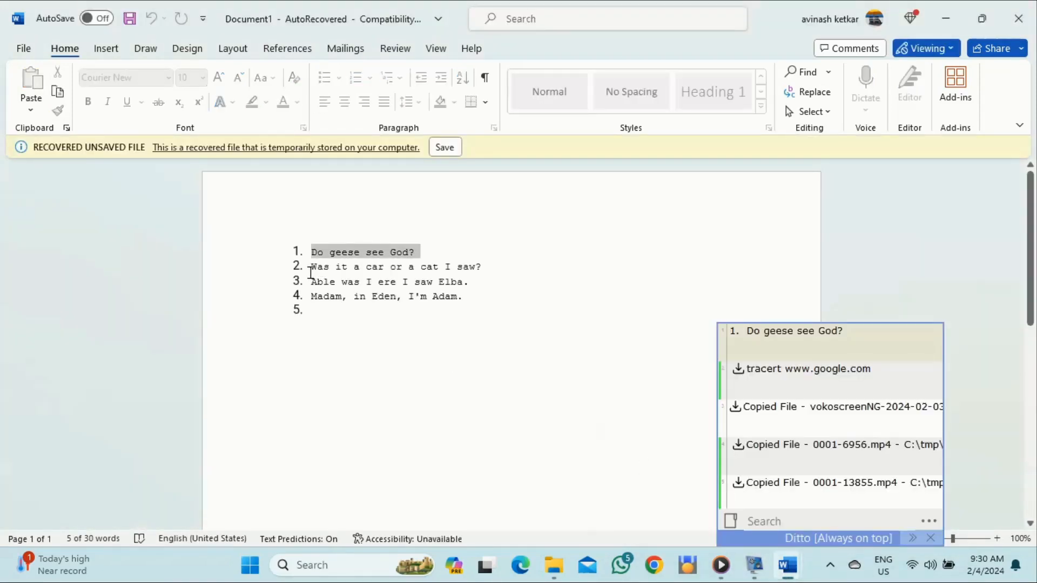
Step: Copy the lines "Was it a car or a cat I saw?" and "Able was I ere I saw Elba." from Document1 and paste them into Document2
{"action": "left_click_drag", "start_coordinate": [311, 273], "coordinate": [470, 281]}
{"action": "key", "text": "ctrl+c"}
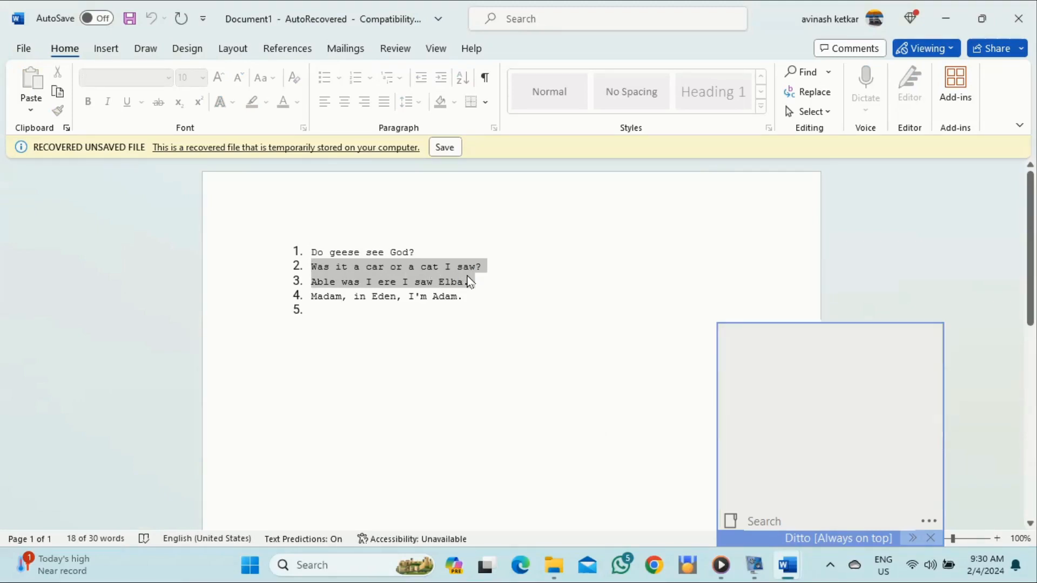
{"action": "mouse_move", "coordinate": [788, 571]}
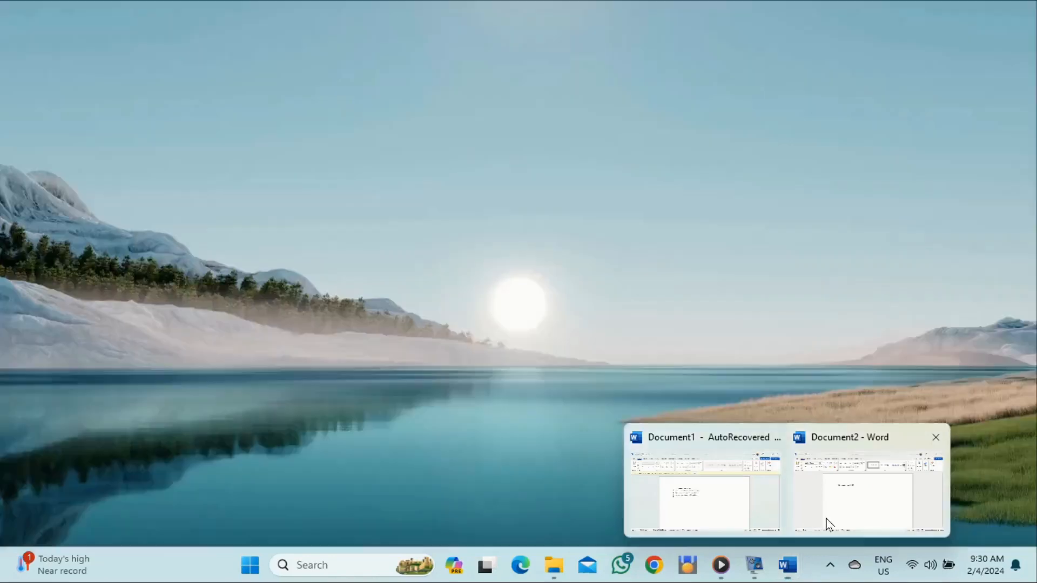
{"action": "left_click", "coordinate": [826, 523]}
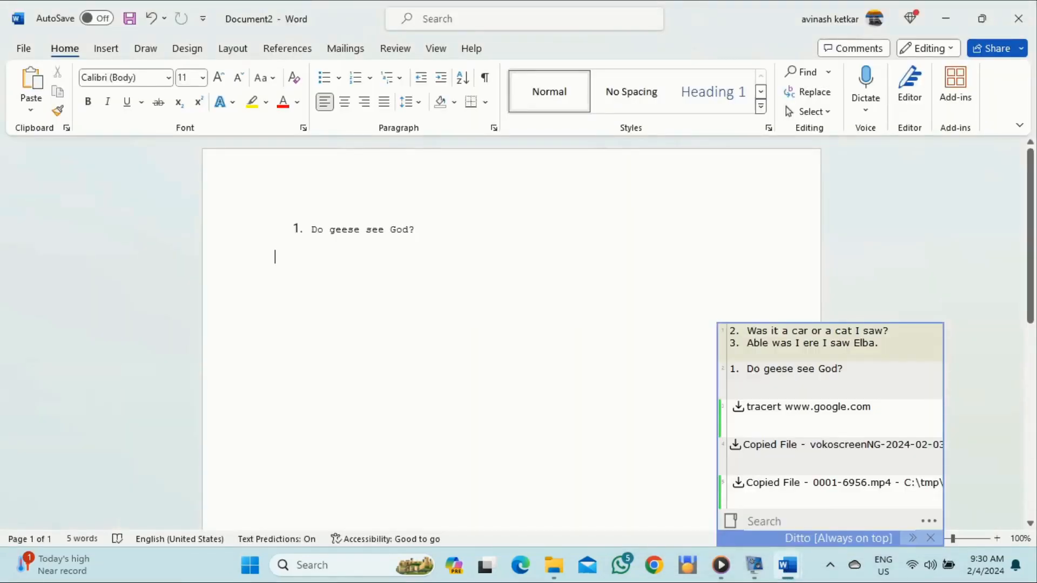
{"action": "key", "text": "ctrl+v"}
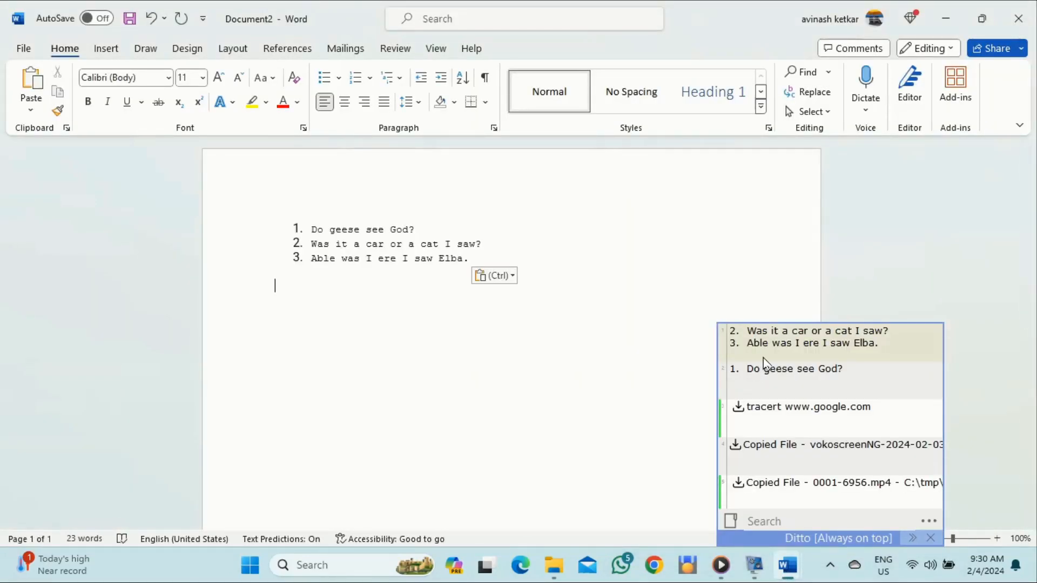
Step: Compare the two newly captured text clips in the Ditto list, and return to Document1
{"action": "left_click", "coordinate": [771, 341]}
{"action": "left_click", "coordinate": [775, 371]}
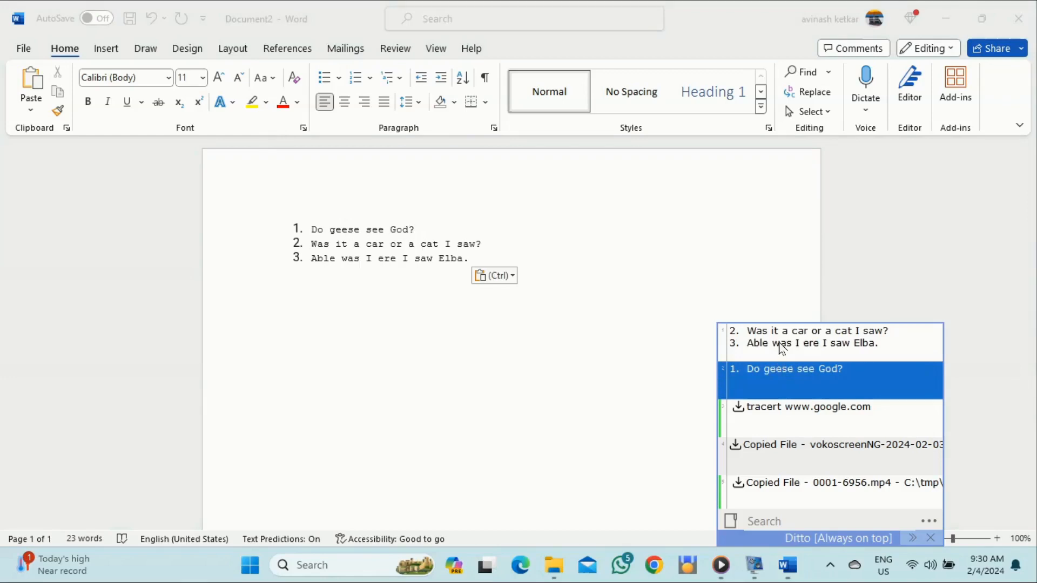
{"action": "left_click", "coordinate": [778, 345]}
{"action": "left_click", "coordinate": [779, 365]}
{"action": "left_click", "coordinate": [779, 346]}
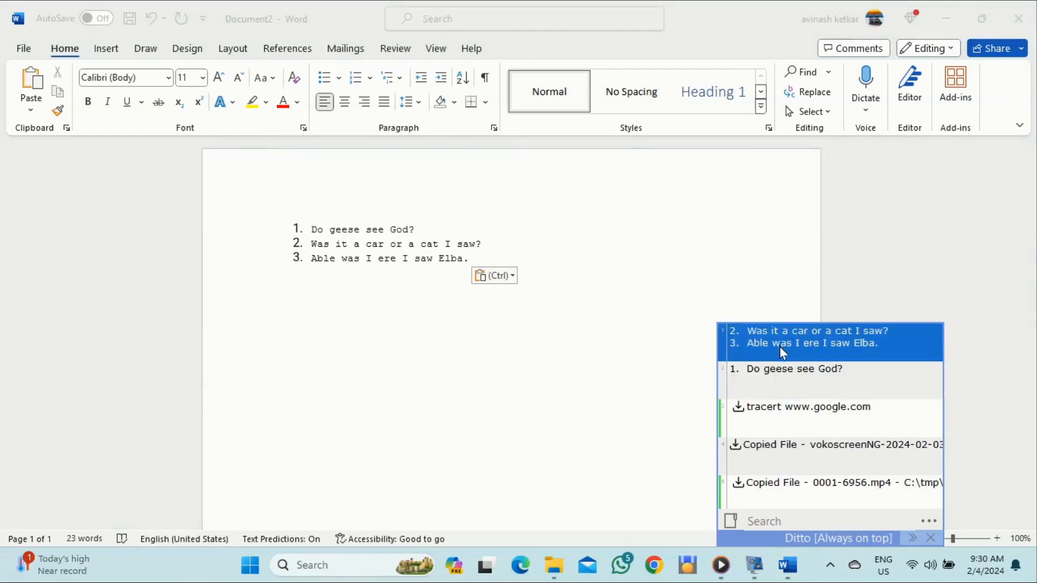
{"action": "left_click", "coordinate": [779, 367]}
{"action": "mouse_move", "coordinate": [788, 568]}
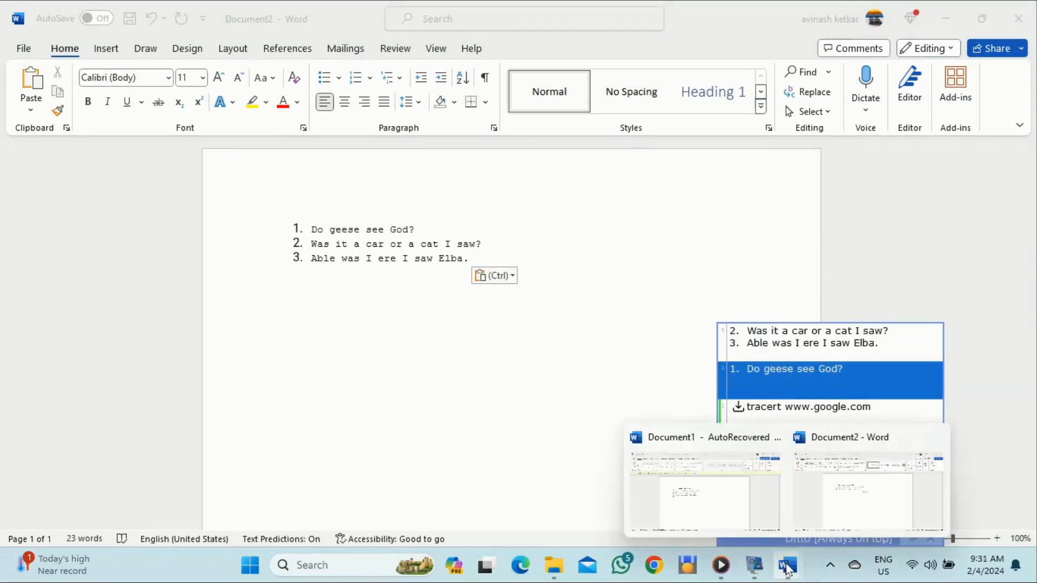
{"action": "left_click", "coordinate": [708, 499]}
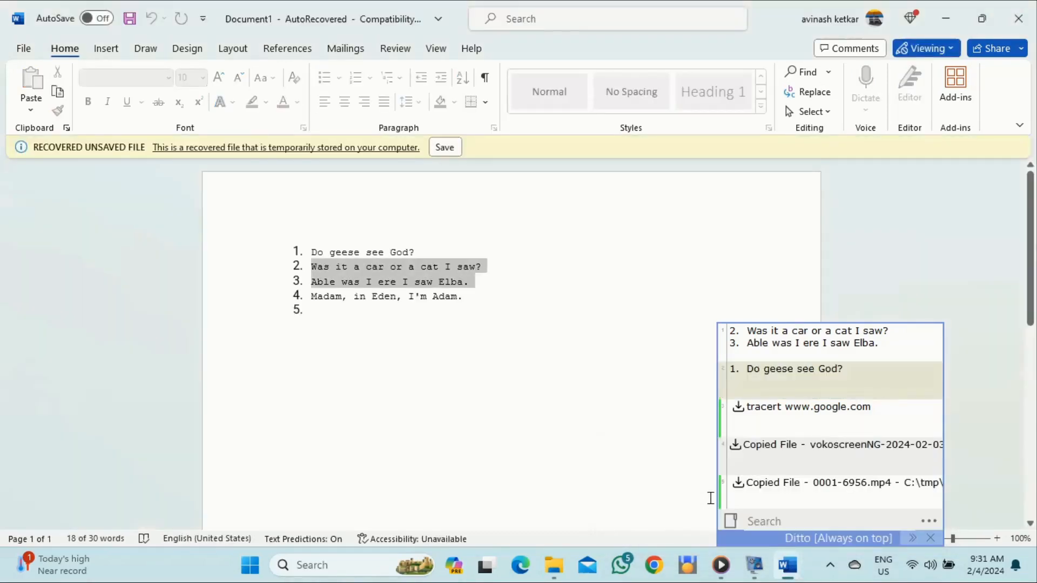
Step: Delete the two-line "Was it a car or a cat I saw?" clip and the "Do geese see God?" clip from Ditto together
{"action": "left_click", "coordinate": [781, 343]}
{"action": "mouse_move", "coordinate": [785, 378]}
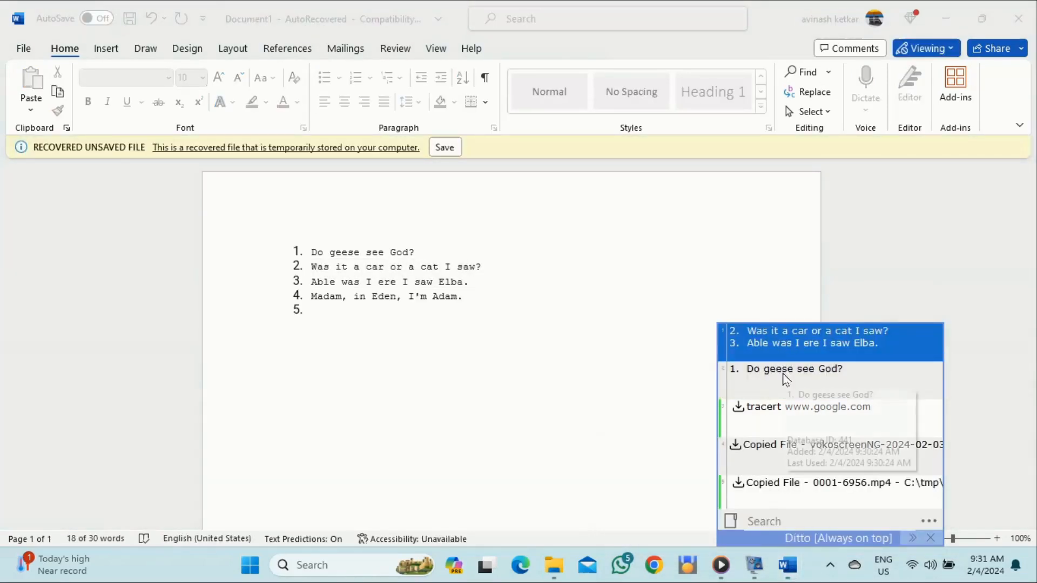
{"action": "left_click", "coordinate": [782, 373], "text": "ctrl"}
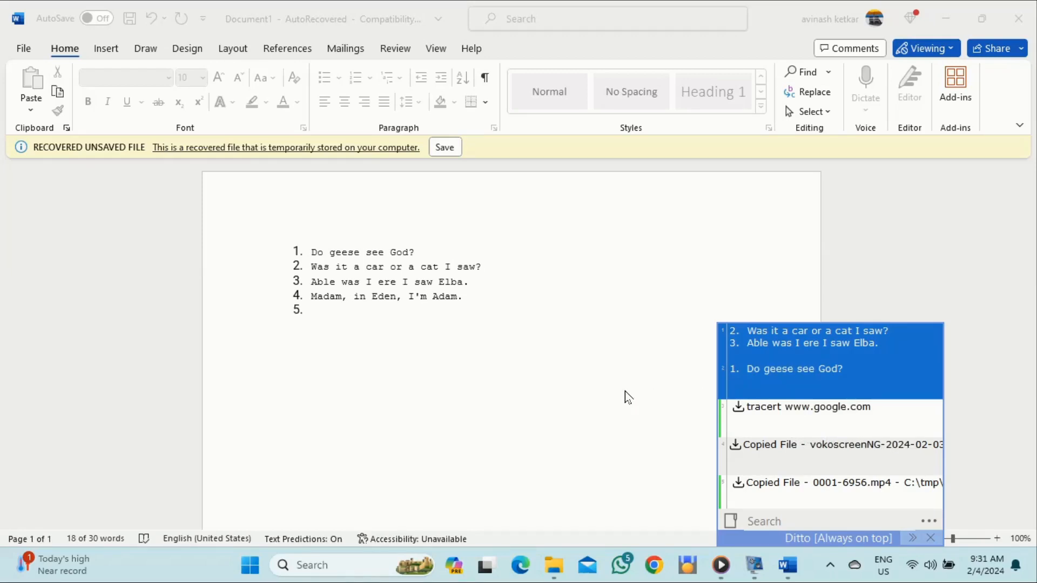
{"action": "key", "text": "Delete"}
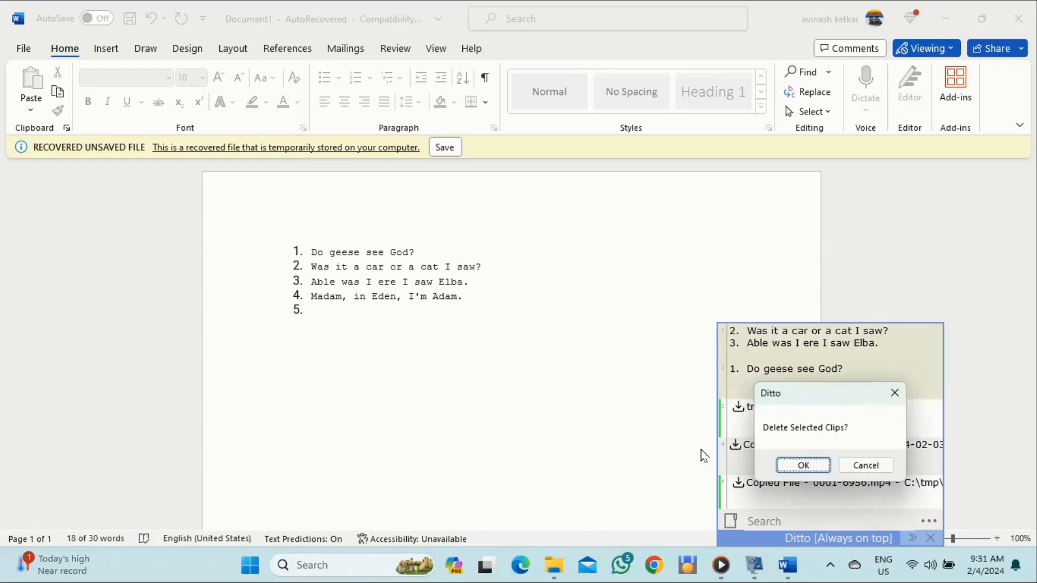
{"action": "left_click", "coordinate": [803, 465]}
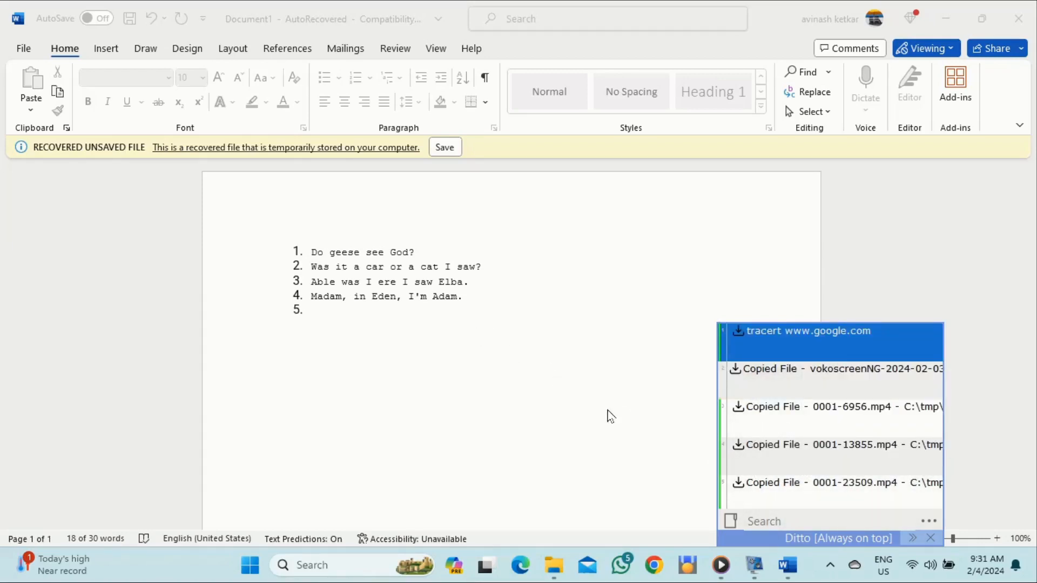
Step: Disconnect Ditto from the clipboard and copy the line "Madam, in Eden, I'm Adam." from Document1
{"action": "left_click", "coordinate": [928, 521]}
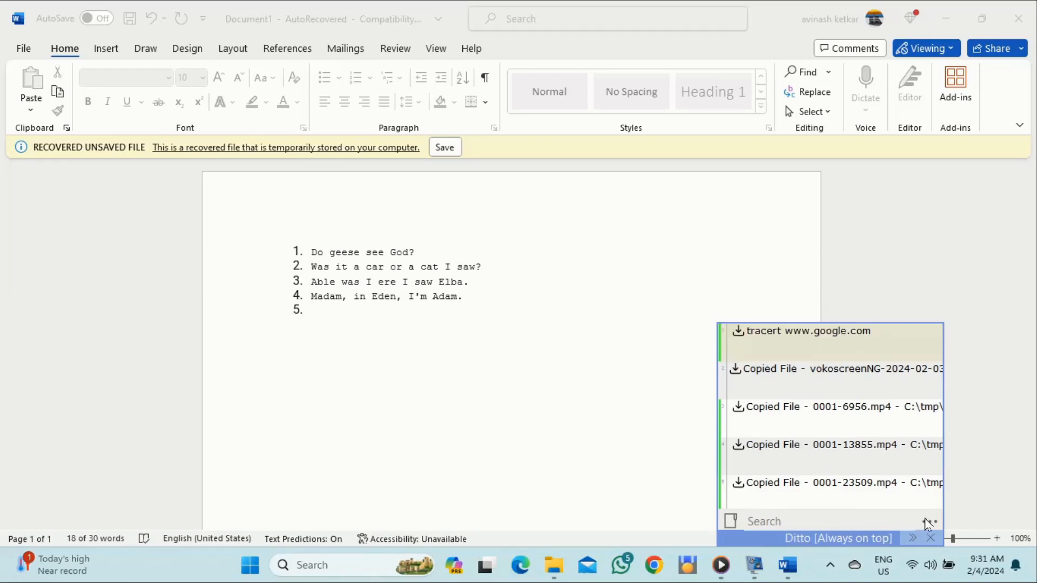
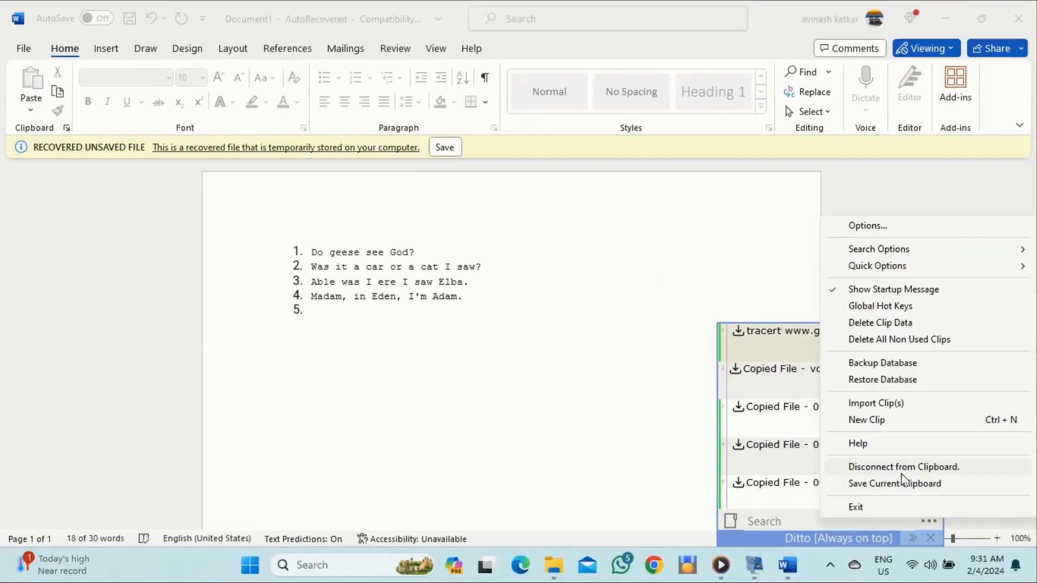
{"action": "left_click", "coordinate": [905, 468]}
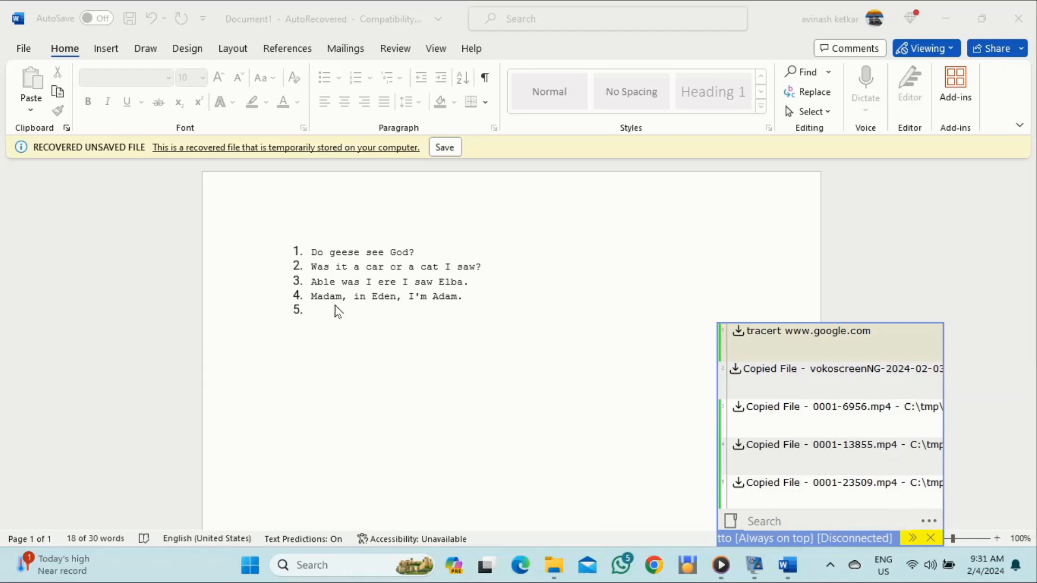
{"action": "left_click", "coordinate": [311, 297]}
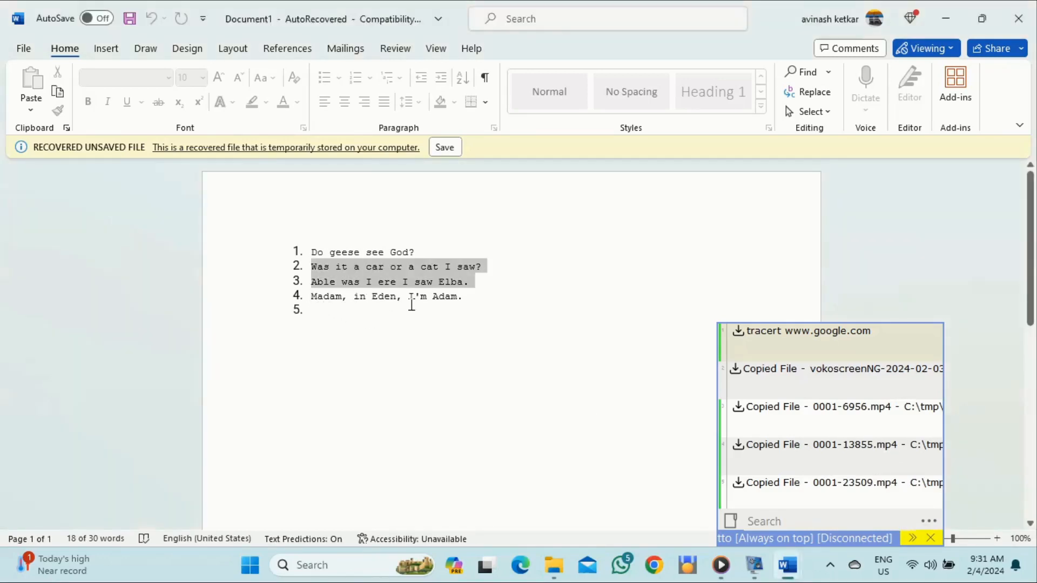
{"action": "left_click_drag", "start_coordinate": [457, 304], "coordinate": [308, 300]}
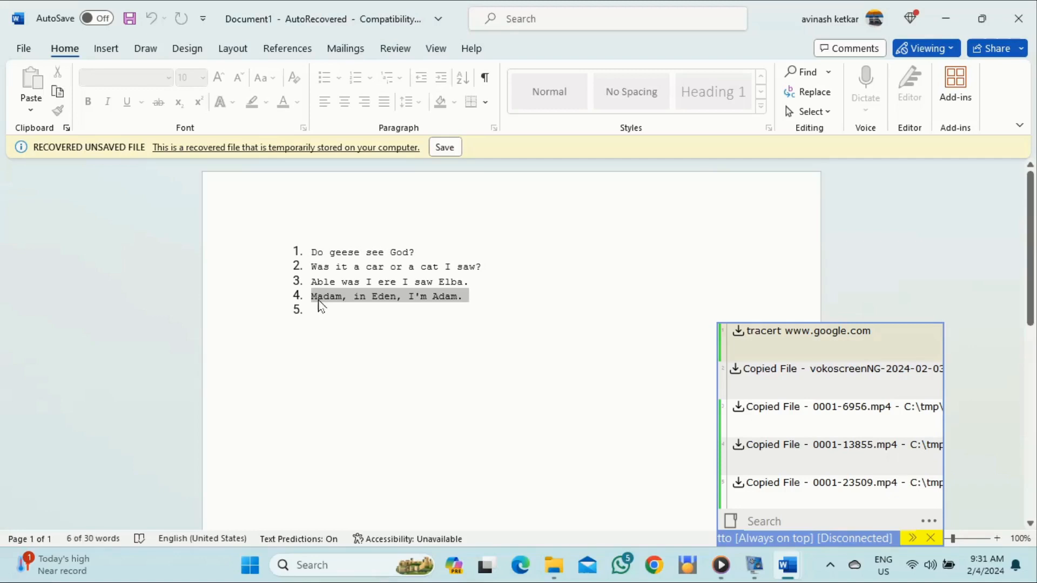
{"action": "right_click", "coordinate": [336, 302]}
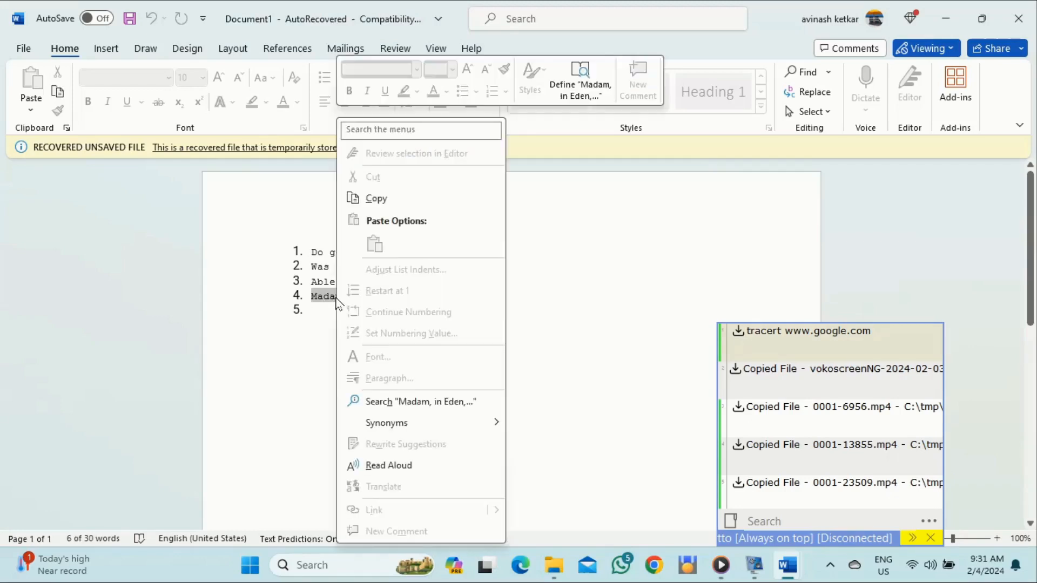
{"action": "left_click", "coordinate": [396, 201]}
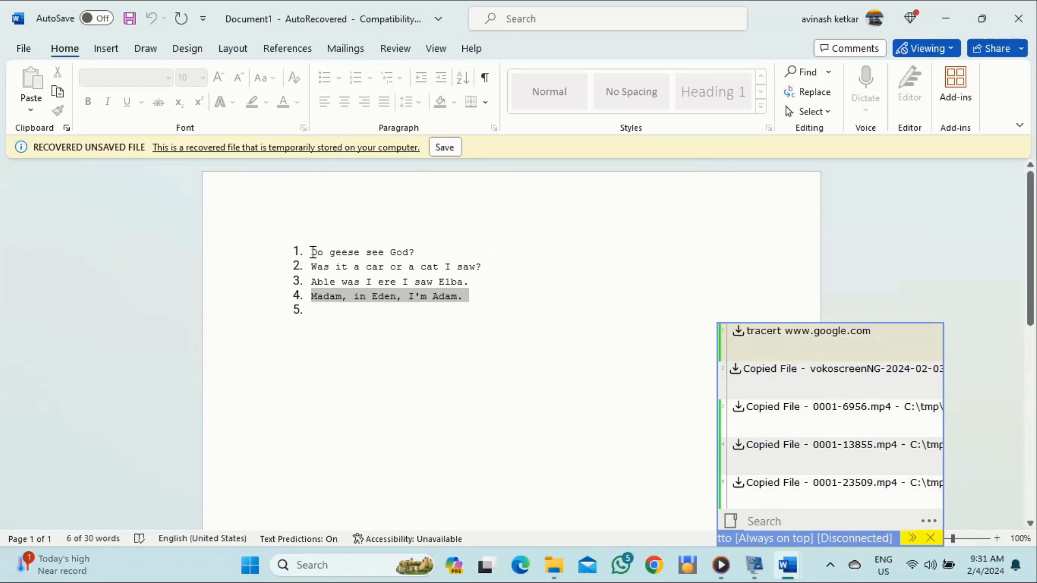
Step: Copy all four numbered palindrome lines in Document1 while Ditto is disconnected
{"action": "left_click_drag", "start_coordinate": [310, 252], "coordinate": [468, 302]}
{"action": "right_click", "coordinate": [407, 276]}
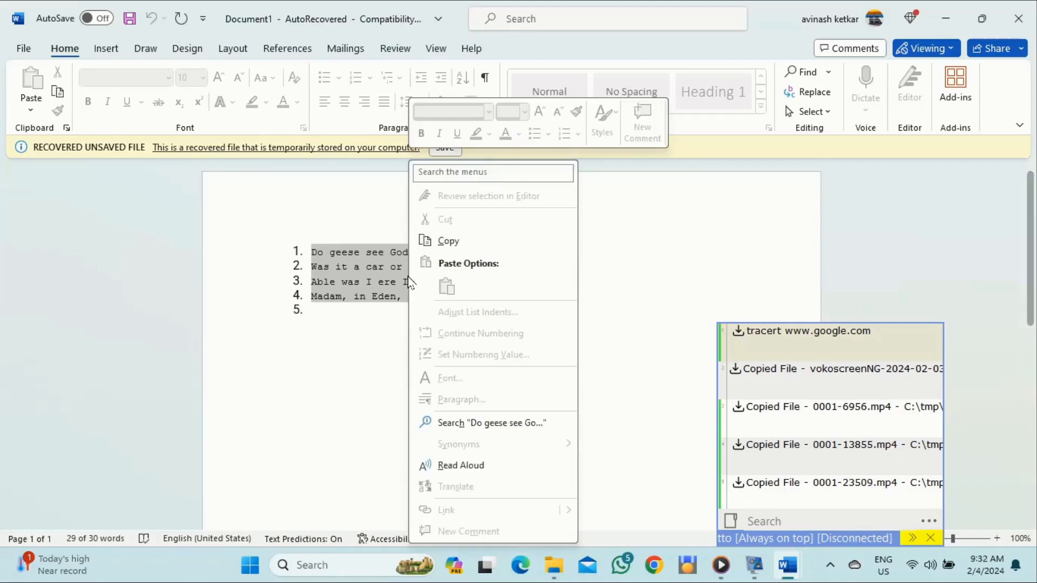
{"action": "left_click", "coordinate": [447, 244]}
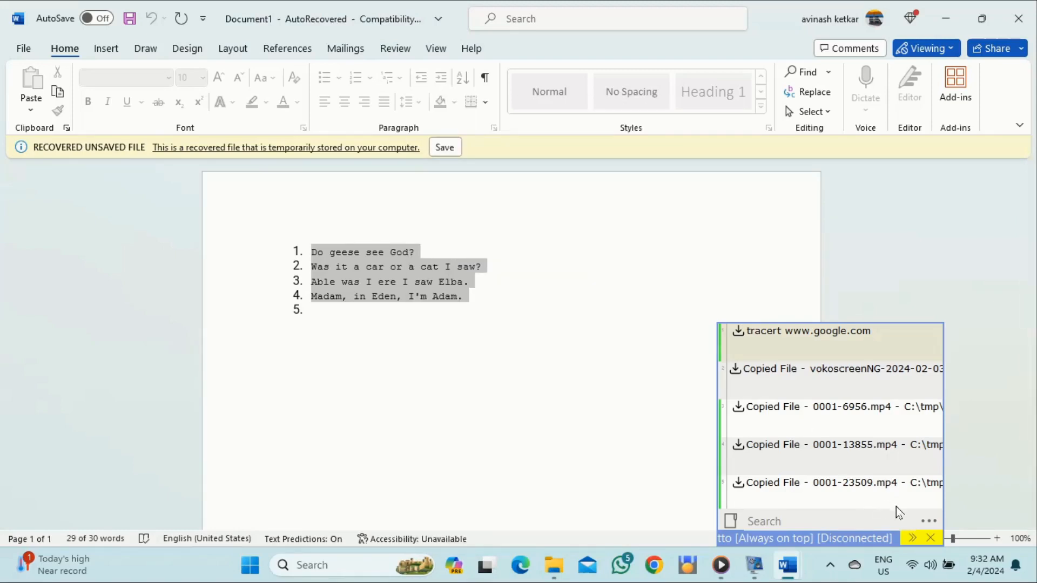
Step: Connect Ditto to the clipboard and copy the four selected lines in Document1 again
{"action": "left_click", "coordinate": [928, 522]}
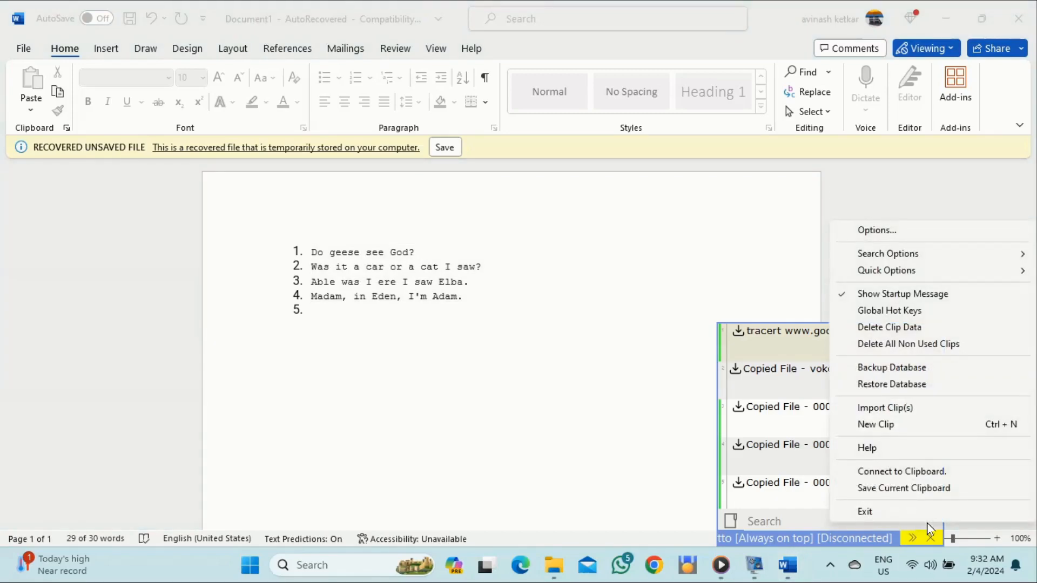
{"action": "left_click", "coordinate": [919, 474]}
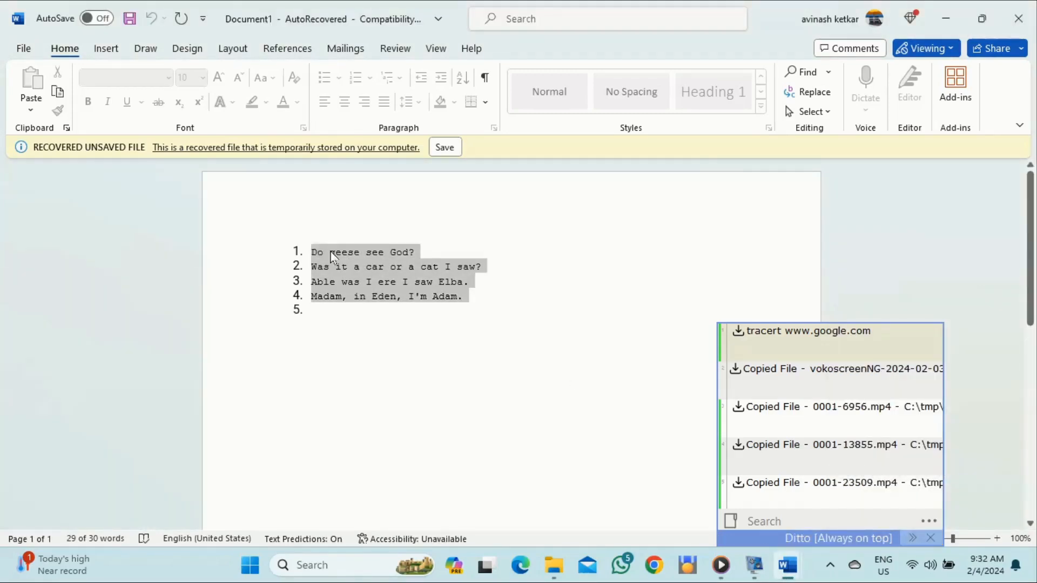
{"action": "right_click", "coordinate": [340, 261]}
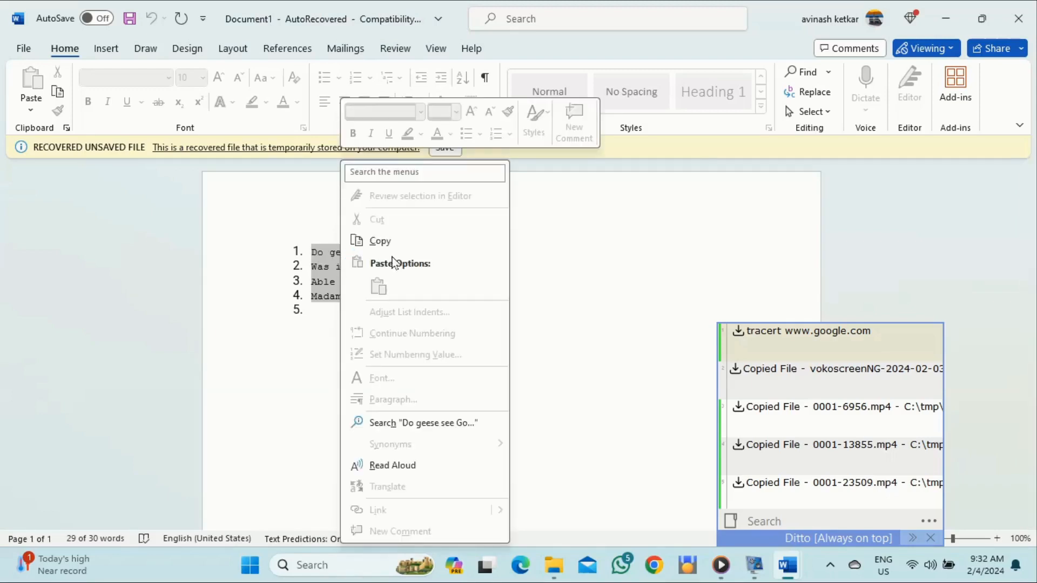
{"action": "left_click", "coordinate": [381, 241]}
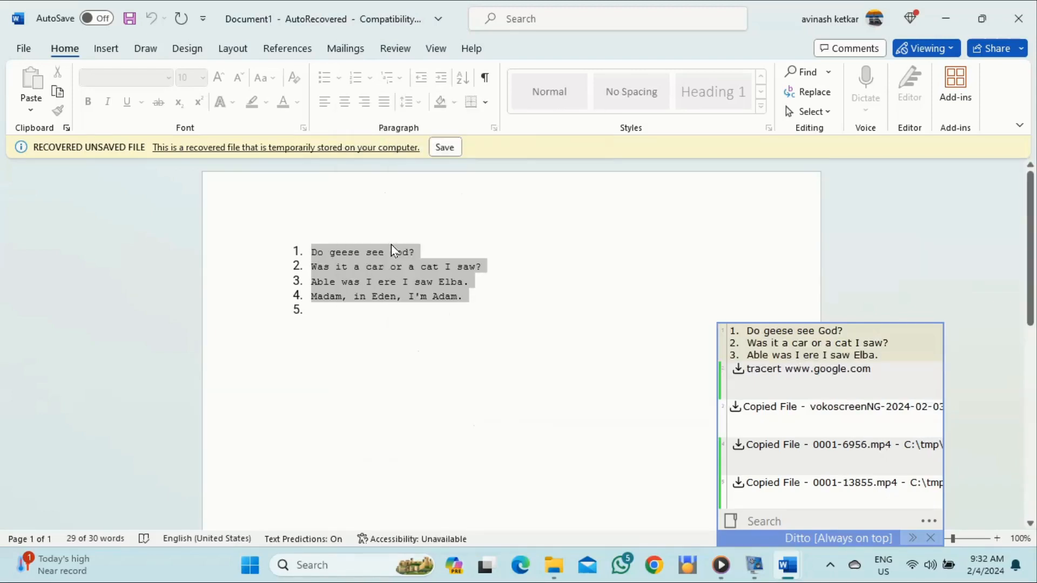
Step: Delete the multi-line palindrome clip starting with "Do geese see God?" from Ditto
{"action": "left_click", "coordinate": [788, 353]}
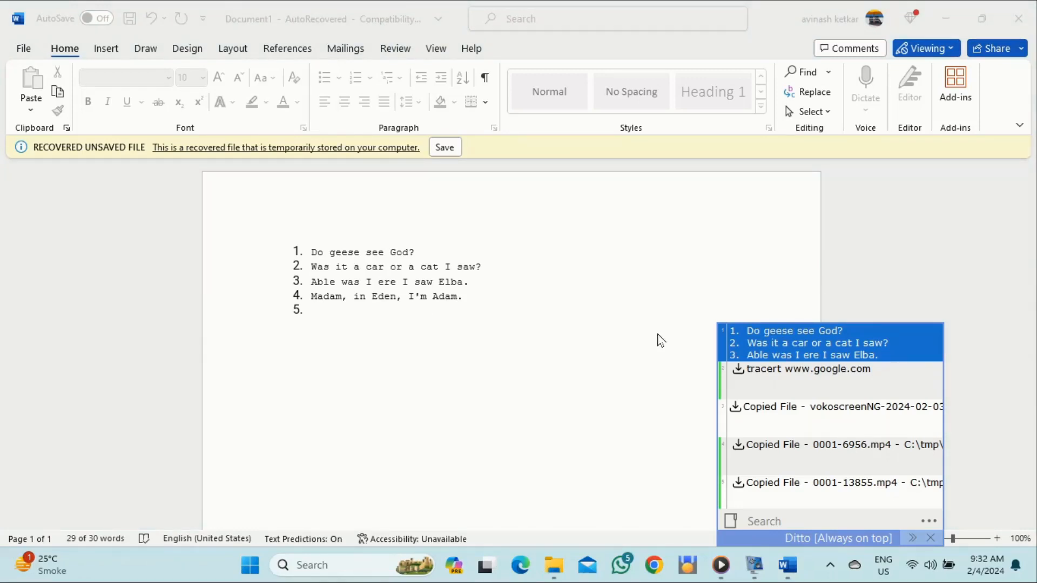
{"action": "key", "text": "Delete"}
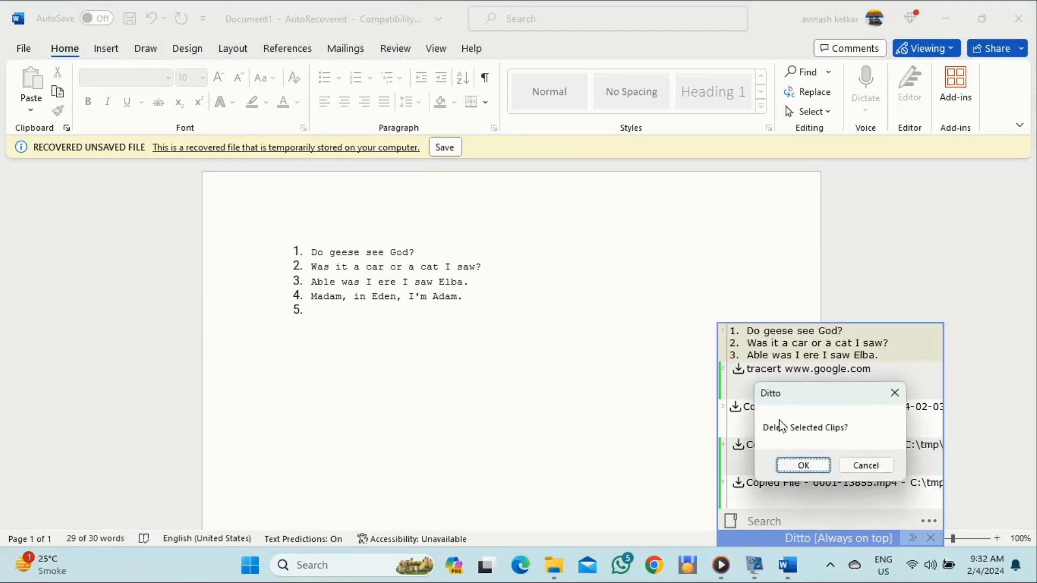
{"action": "left_click", "coordinate": [797, 465]}
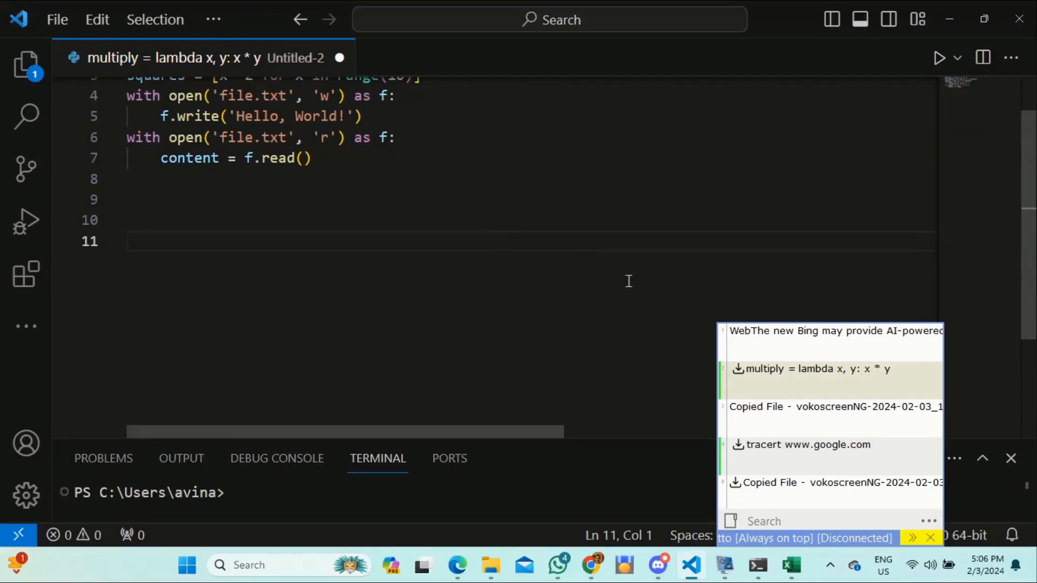
Step: In VS Code, paste the "multiply = lambda x, y: x * y" and "dict_squares" clips from Ditto at line 11, and select both pasted lines
{"action": "left_click", "coordinate": [774, 372]}
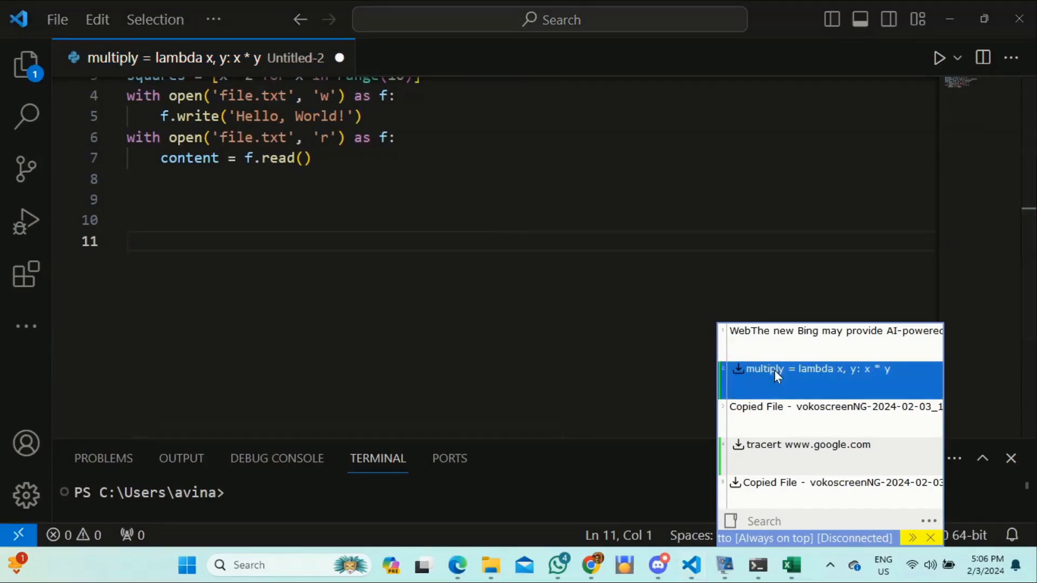
{"action": "double_click", "coordinate": [774, 370]}
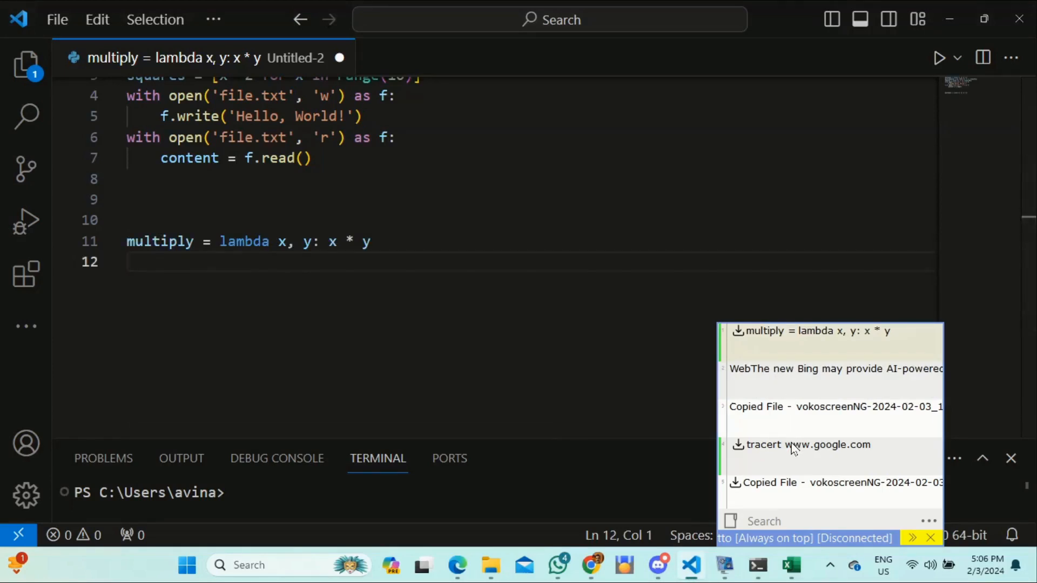
{"action": "scroll", "coordinate": [792, 450], "scroll_direction": "down", "scroll_amount": 4}
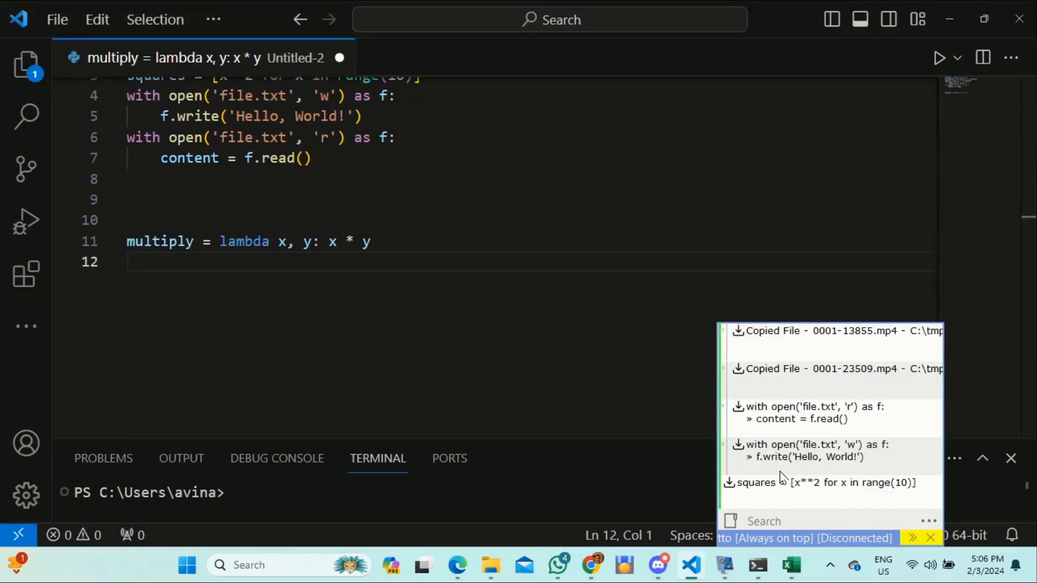
{"action": "left_click", "coordinate": [776, 485]}
{"action": "scroll", "coordinate": [773, 478], "scroll_direction": "down", "scroll_amount": 1}
{"action": "double_click", "coordinate": [773, 480]}
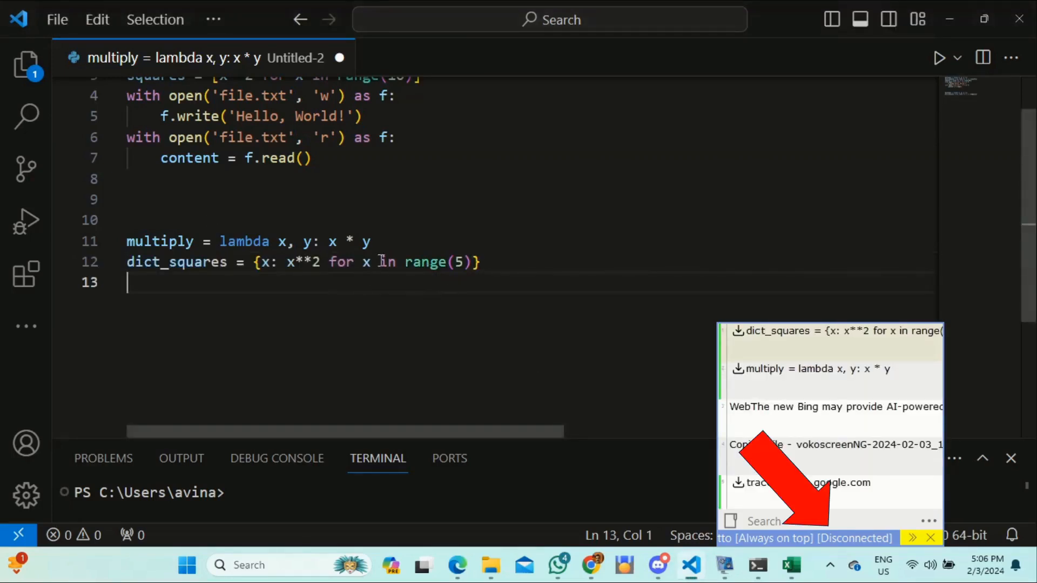
{"action": "left_click_drag", "start_coordinate": [493, 262], "coordinate": [123, 240]}
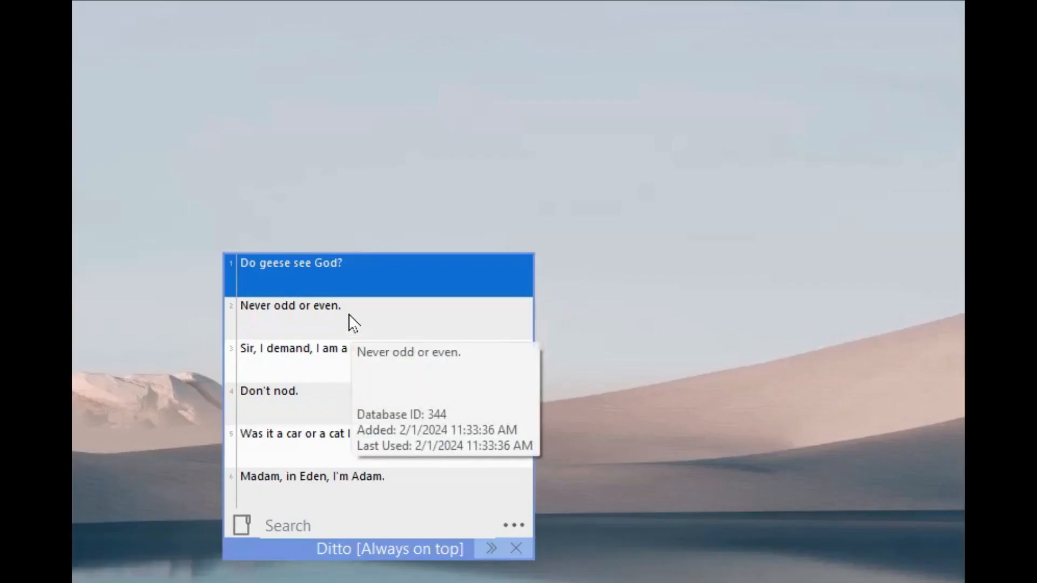
Step: Go through the Ditto clips one by one from "Never odd or even." to "Was it a car or a cat I saw?"
{"action": "left_click", "coordinate": [348, 323]}
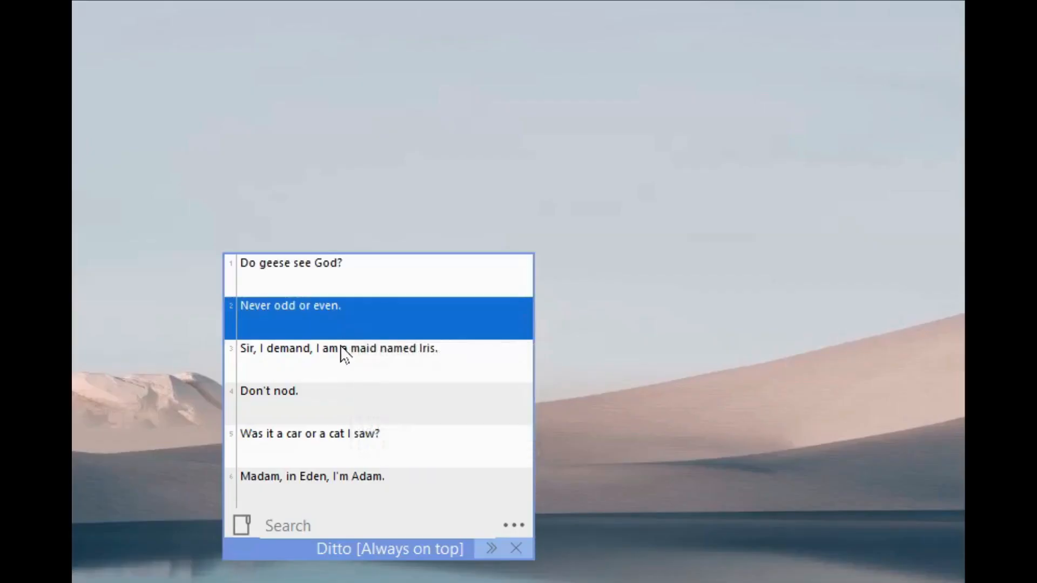
{"action": "left_click", "coordinate": [342, 353]}
{"action": "left_click", "coordinate": [324, 401]}
{"action": "left_click", "coordinate": [318, 457]}
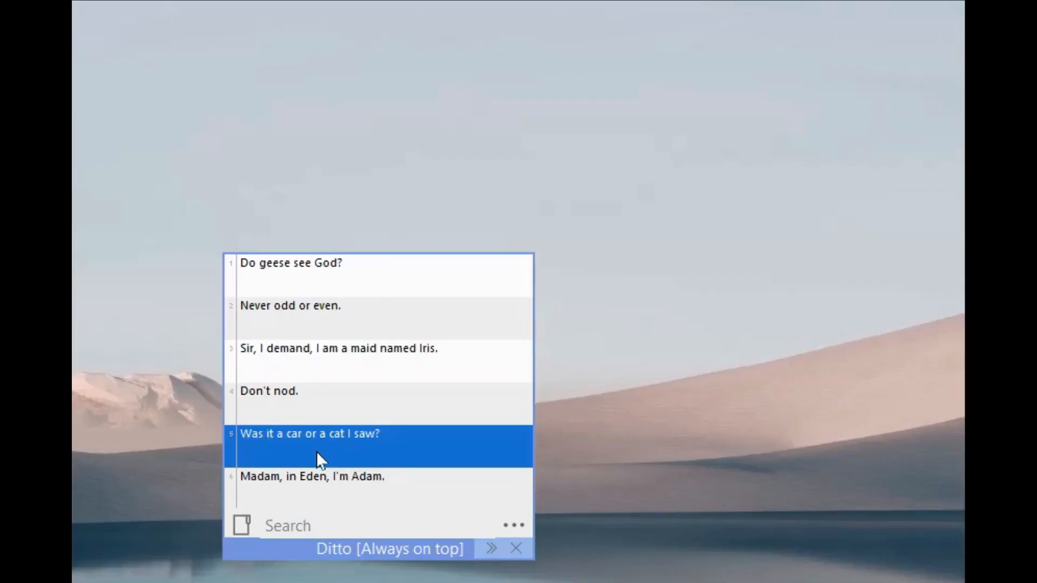
Step: Paste the "Was it a car or a cat I saw?" clip from Ditto to move it to the head of the clip list
{"action": "double_click", "coordinate": [320, 462]}
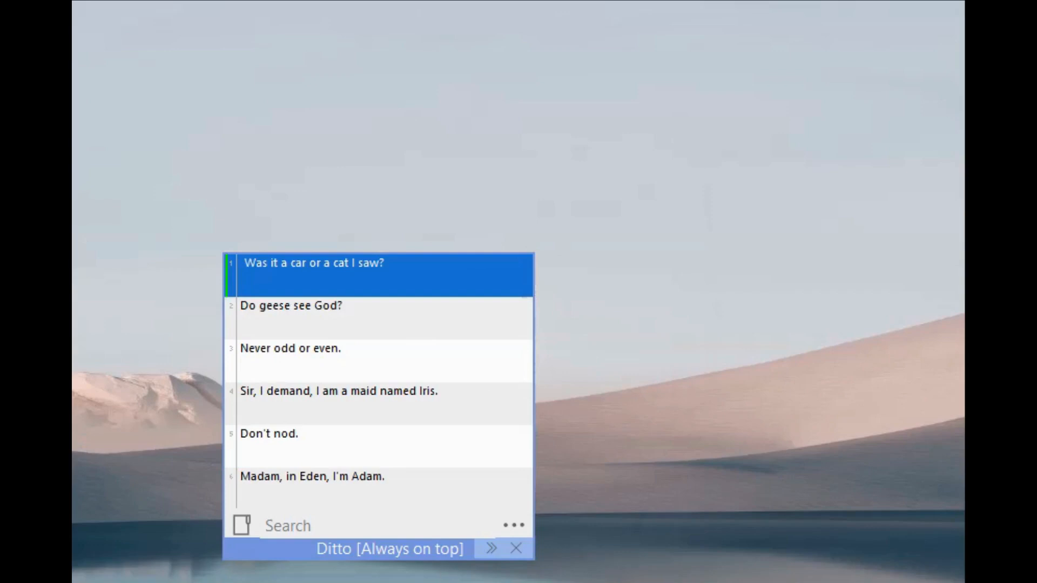
{"action": "left_click", "coordinate": [513, 527]}
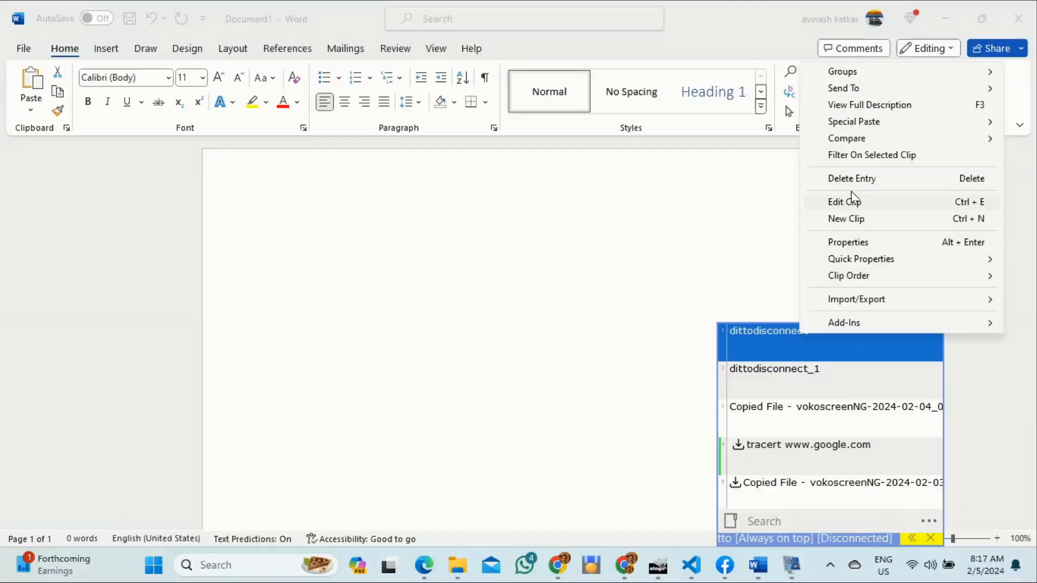
Step: Special-paste the "dittodisconnect" clip into Document1 in Capitalize Case and select the pasted word
{"action": "mouse_move", "coordinate": [867, 123]}
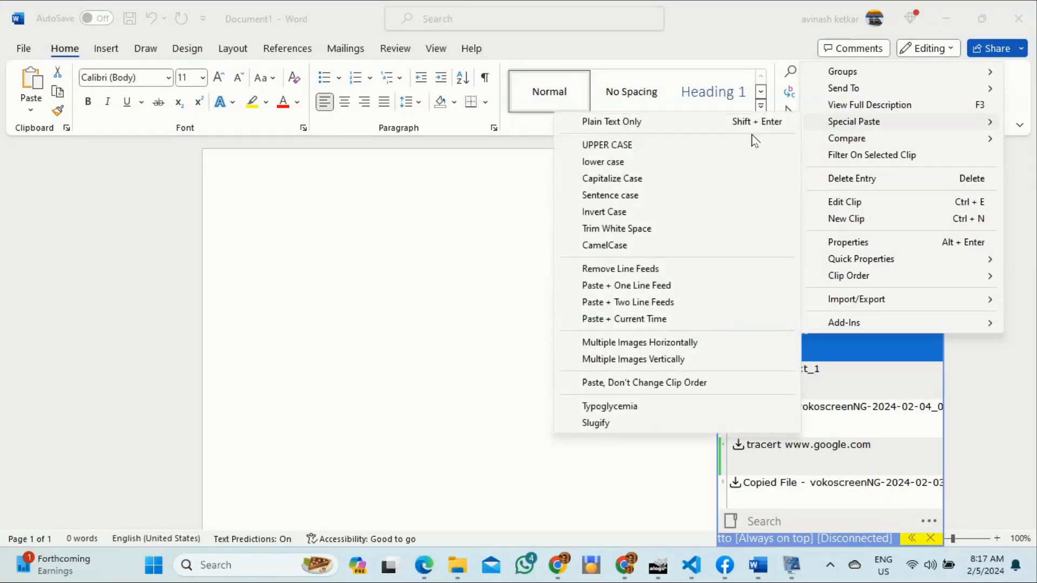
{"action": "left_click", "coordinate": [653, 186]}
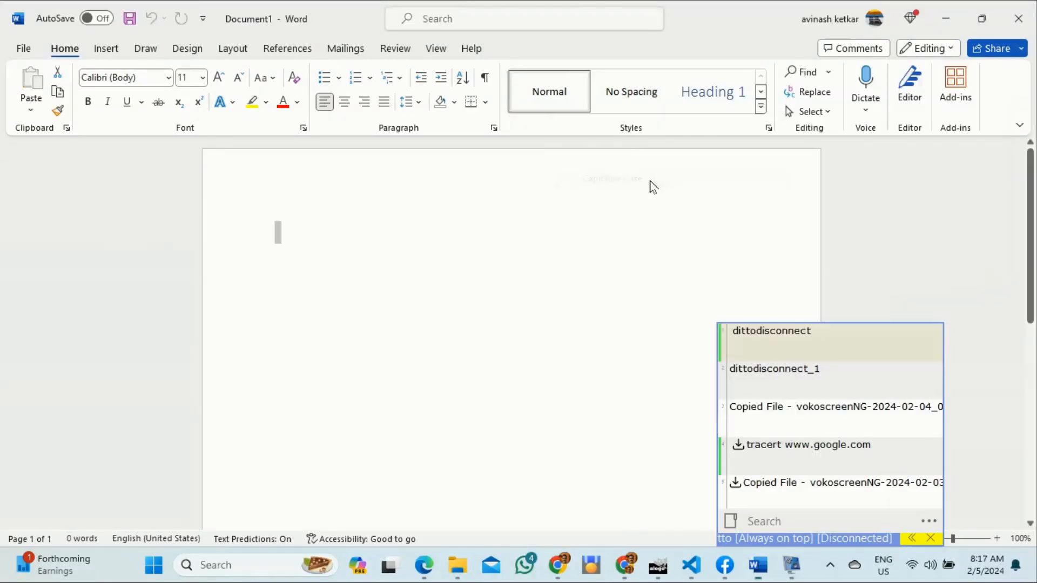
{"action": "left_click_drag", "start_coordinate": [356, 231], "coordinate": [264, 232]}
{"action": "left_click", "coordinate": [757, 336]}
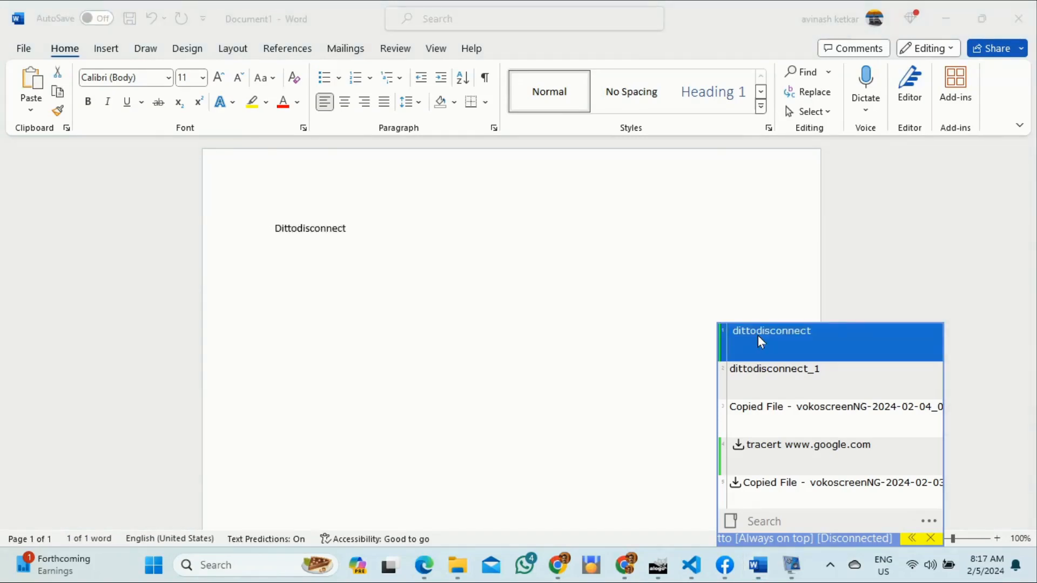
{"action": "right_click", "coordinate": [757, 335]}
{"action": "left_click", "coordinate": [368, 228]}
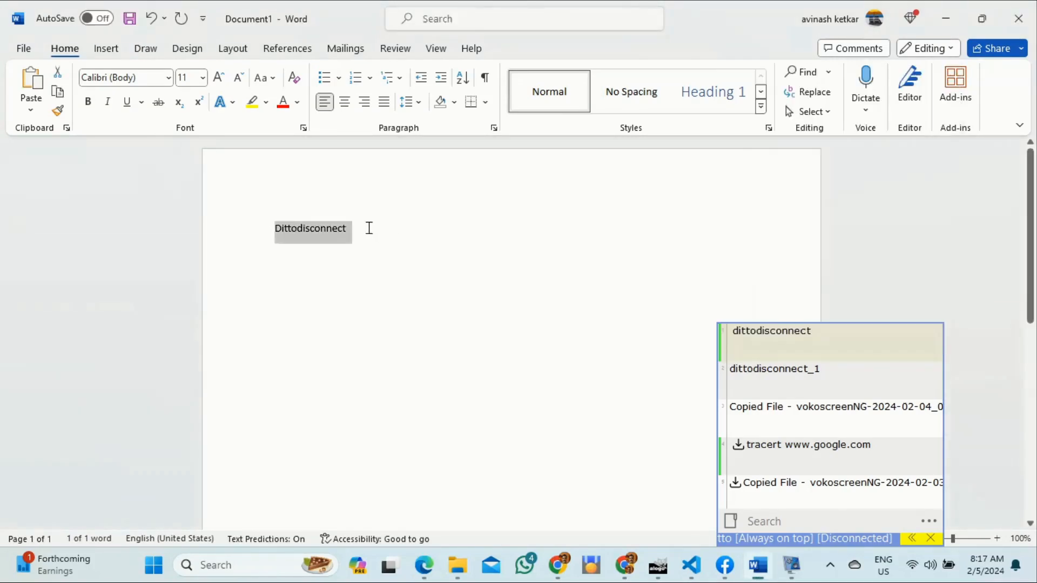
Step: Start a new line below "Dittodisconnect" and special-paste the "dittodisconnect" clip there in UPPER CASE
{"action": "left_click", "coordinate": [369, 228]}
{"action": "key", "text": "Return"}
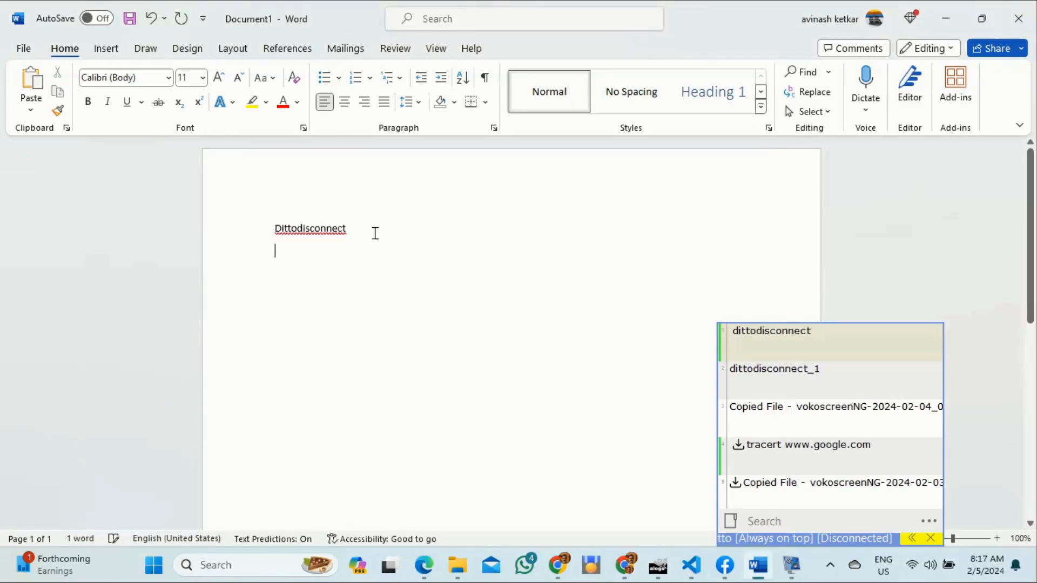
{"action": "left_click", "coordinate": [751, 340]}
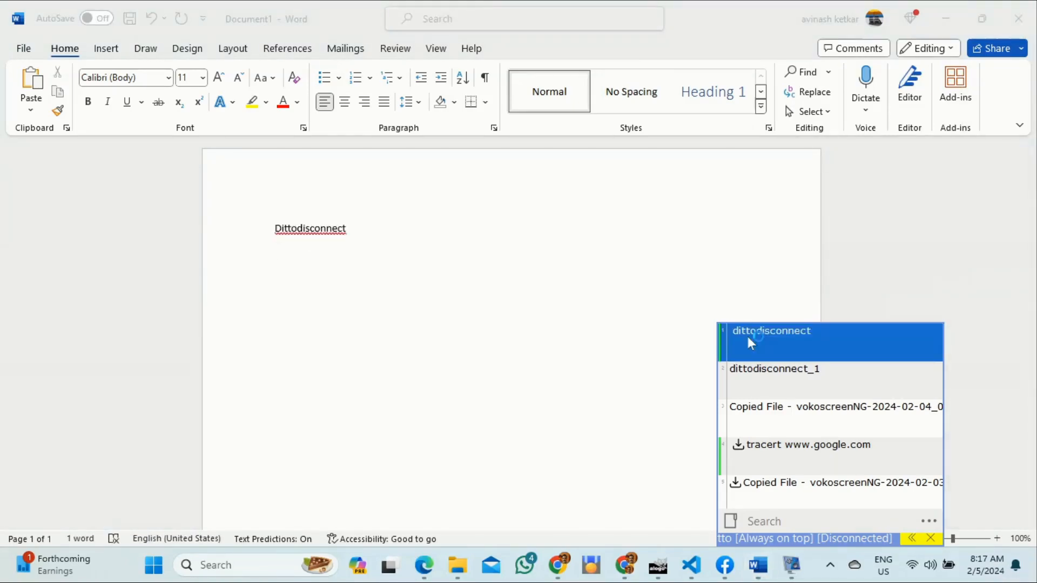
{"action": "right_click", "coordinate": [748, 338]}
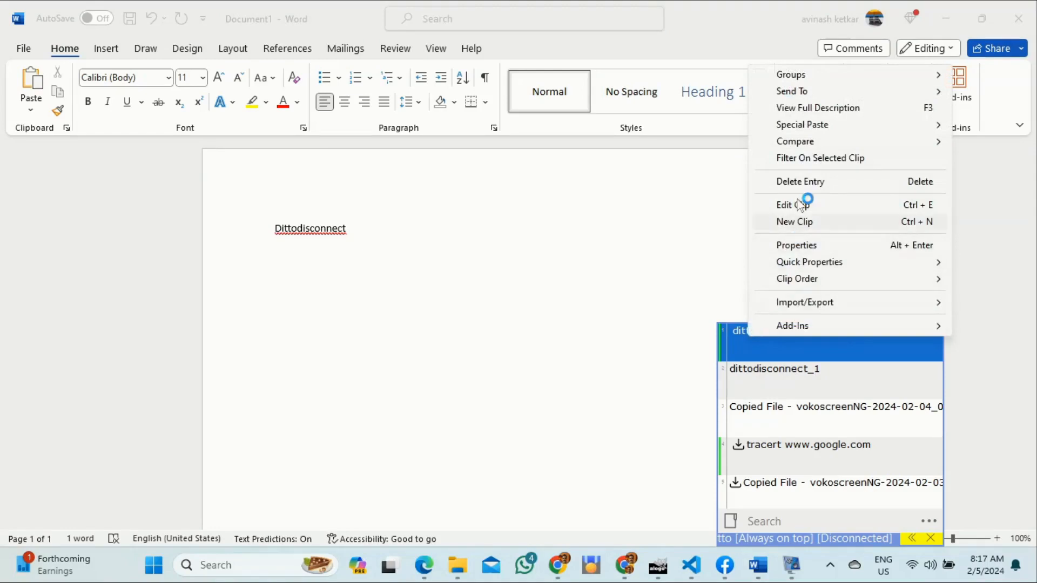
{"action": "mouse_move", "coordinate": [810, 126]}
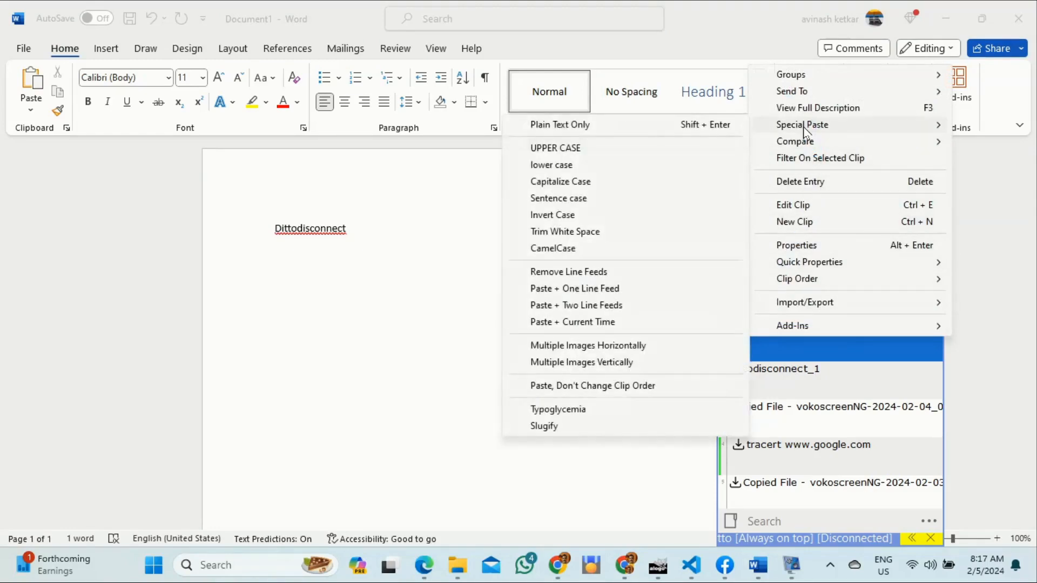
{"action": "left_click", "coordinate": [566, 150]}
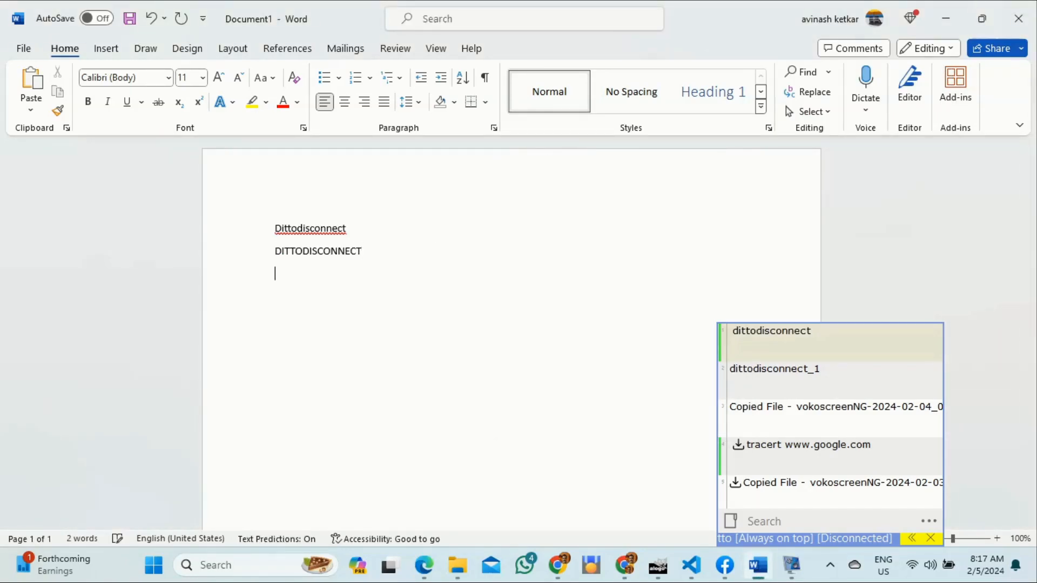
Step: Special-paste the "dittodisconnect" clip on the third line using Invert Case, and start a new line below it
{"action": "left_click", "coordinate": [774, 340]}
{"action": "right_click", "coordinate": [773, 340]}
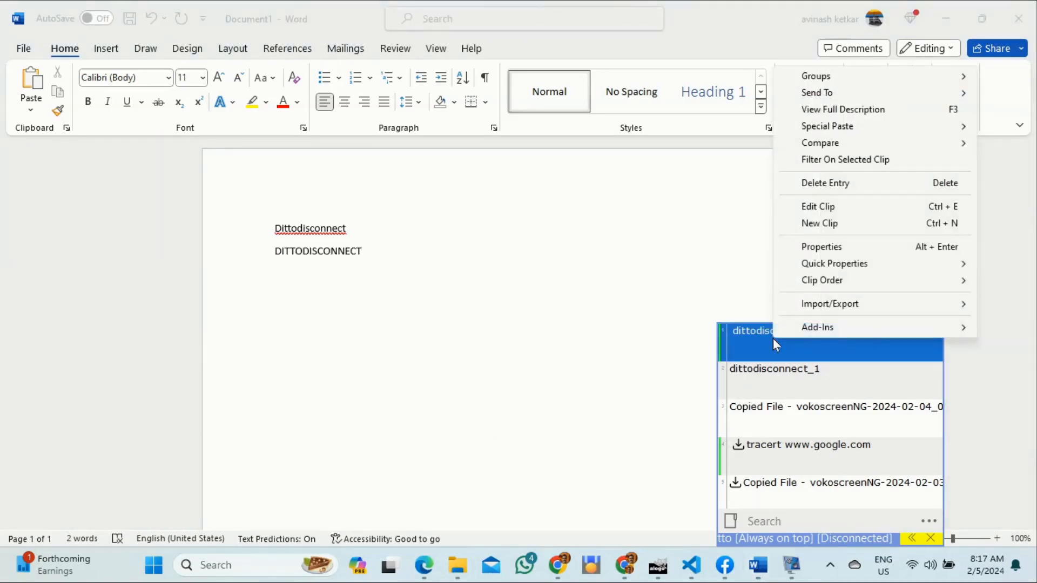
{"action": "mouse_move", "coordinate": [846, 135]}
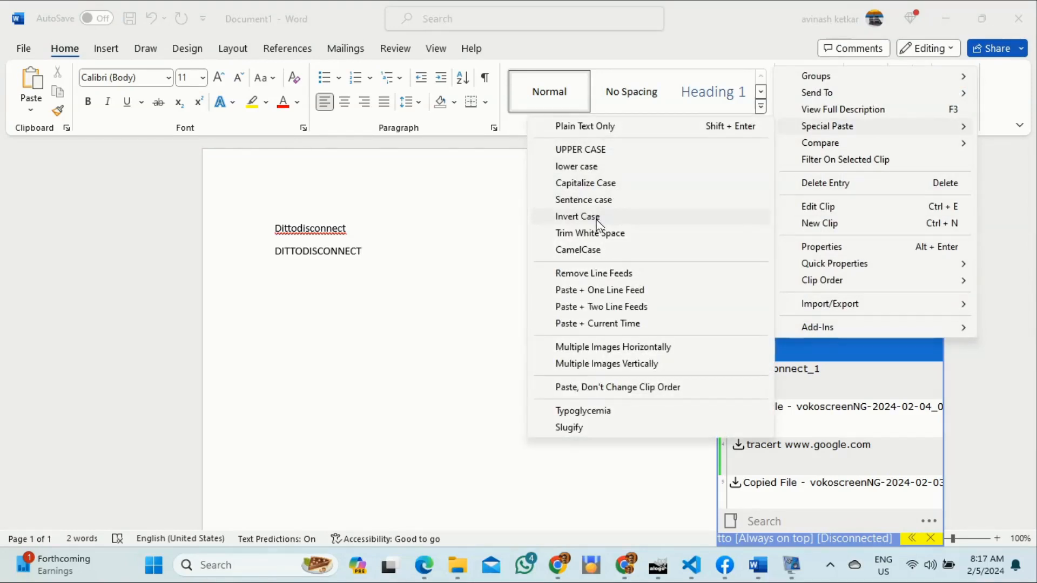
{"action": "left_click", "coordinate": [578, 217]}
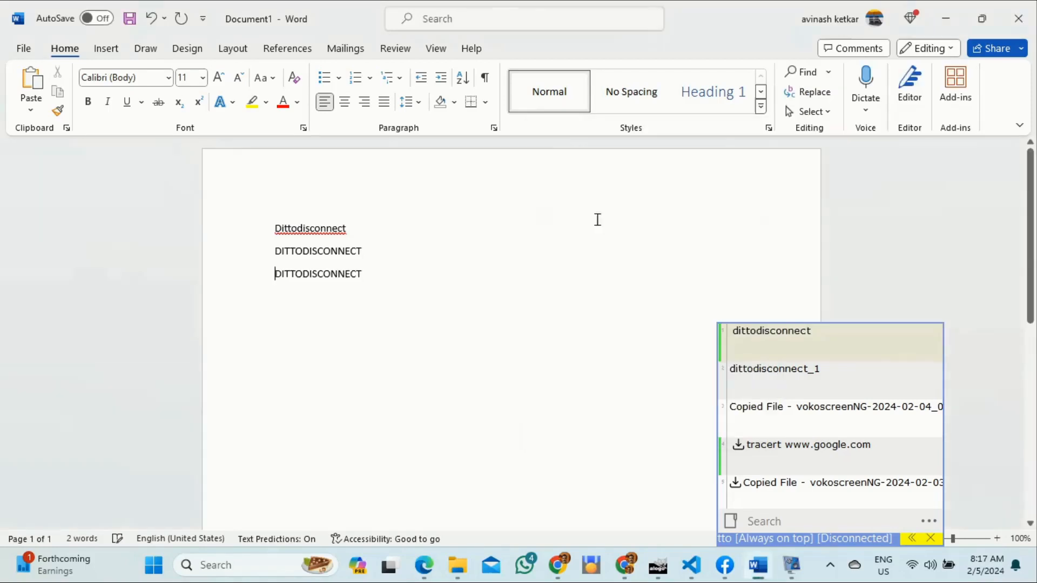
{"action": "key", "text": "Return"}
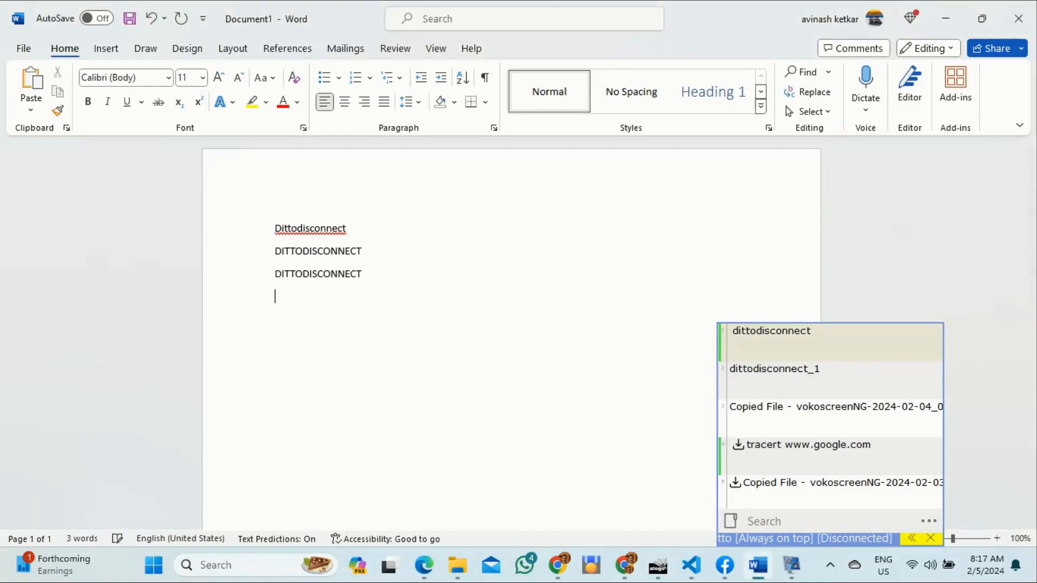
{"action": "left_click", "coordinate": [791, 338]}
{"action": "right_click", "coordinate": [790, 338]}
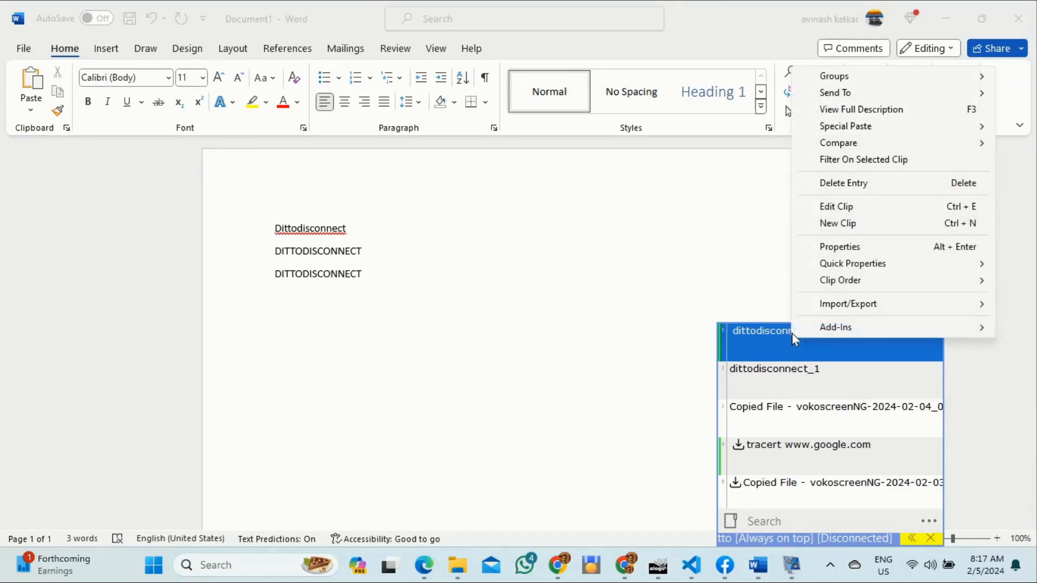
{"action": "mouse_move", "coordinate": [853, 128]}
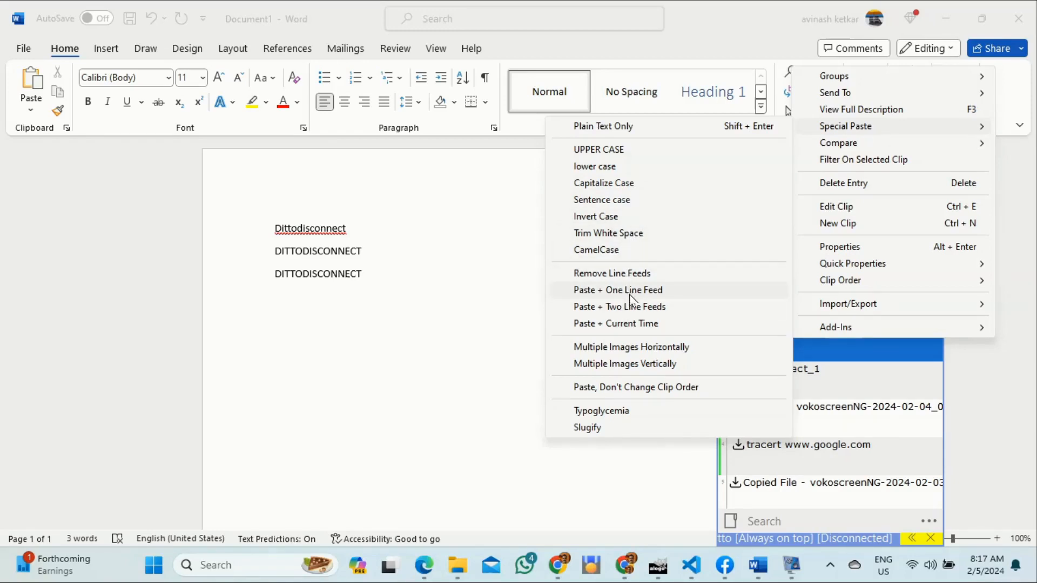
{"action": "left_click", "coordinate": [398, 287]}
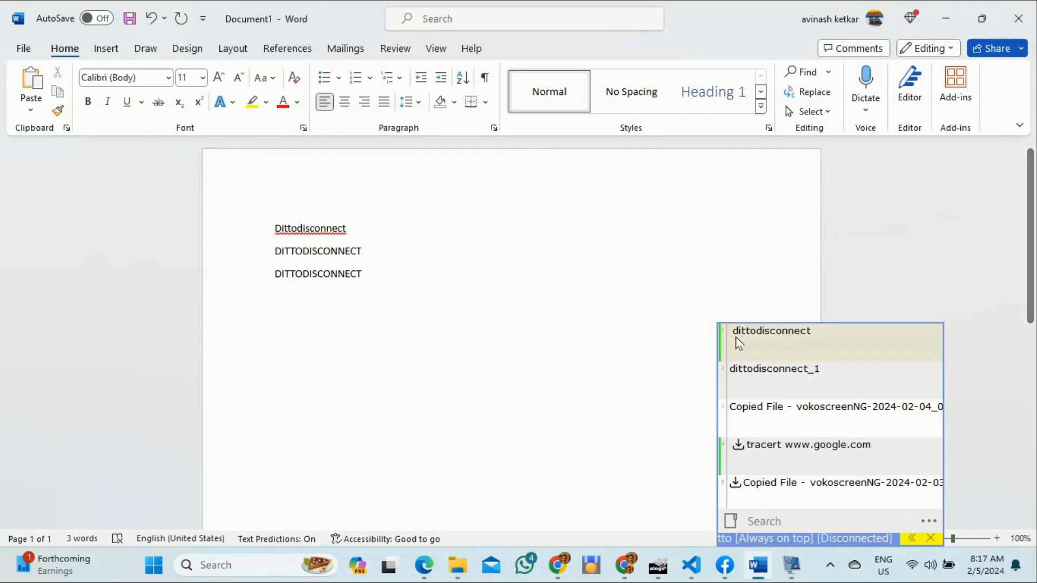
Step: Special-paste the "dittodisconnect" clip on the fourth line using Paste + One Line Feed
{"action": "right_click", "coordinate": [750, 336]}
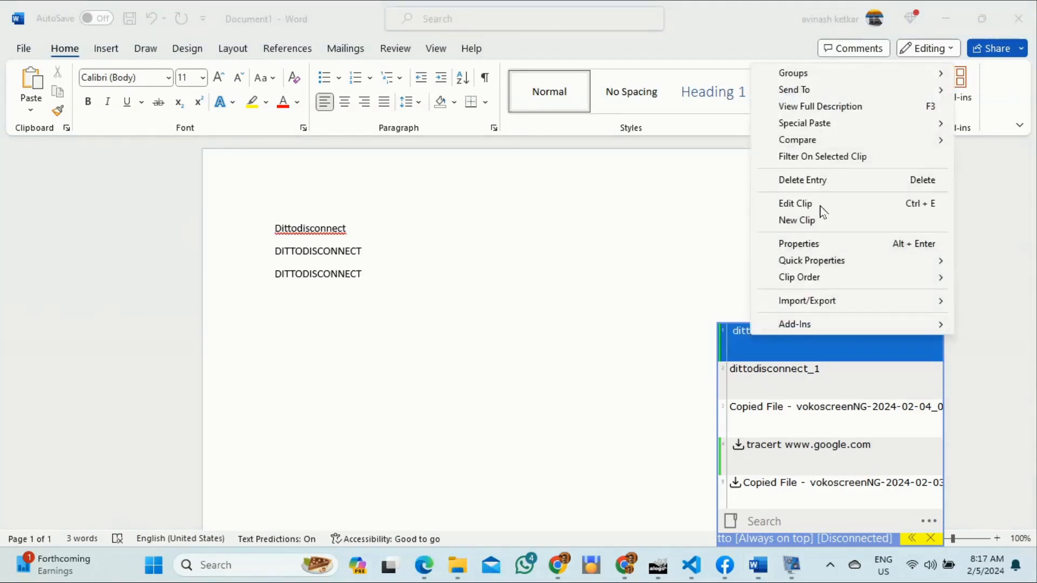
{"action": "mouse_move", "coordinate": [819, 143]}
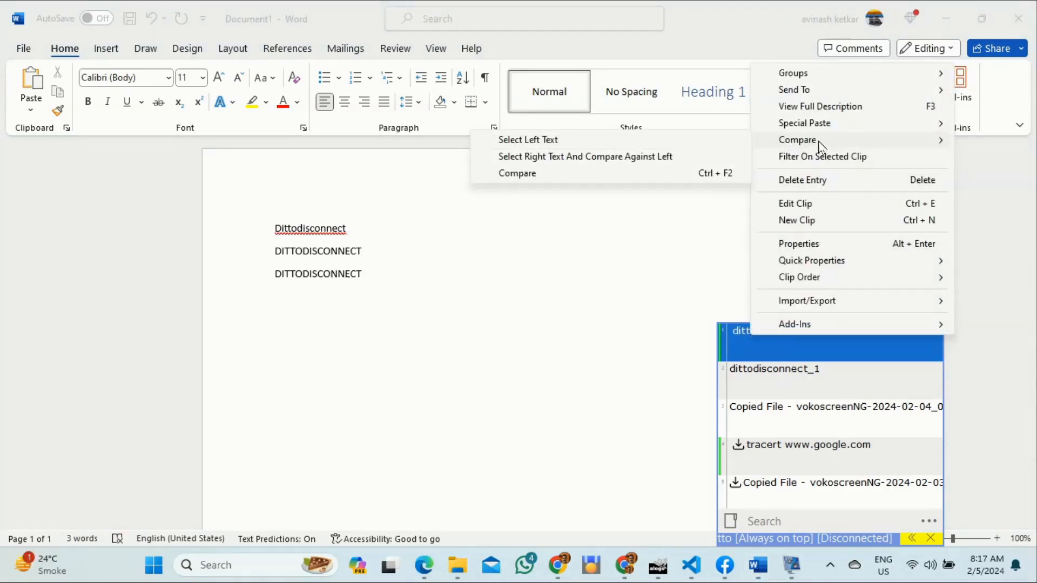
{"action": "mouse_move", "coordinate": [816, 123]}
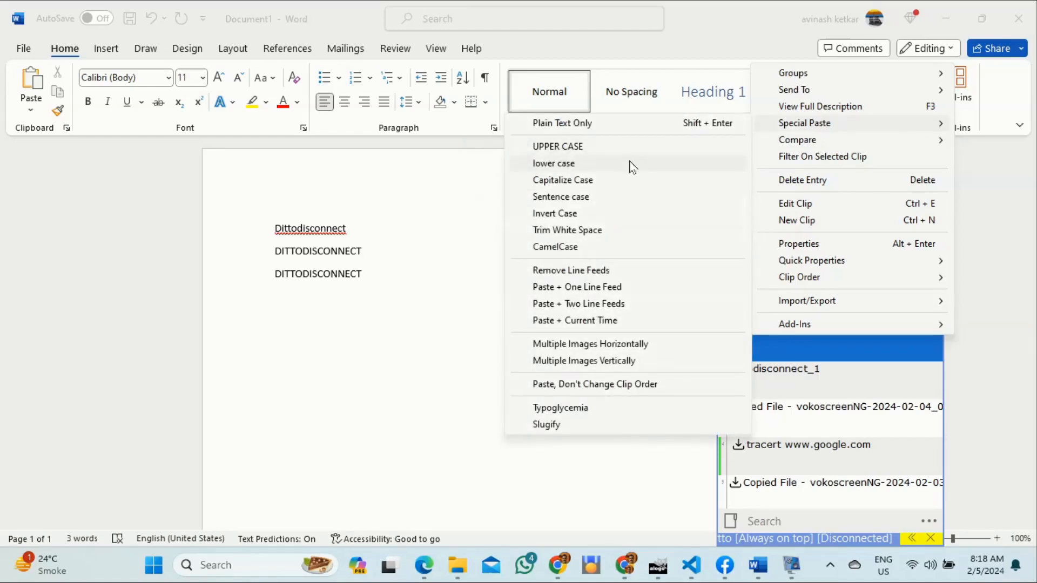
{"action": "left_click", "coordinate": [584, 290]}
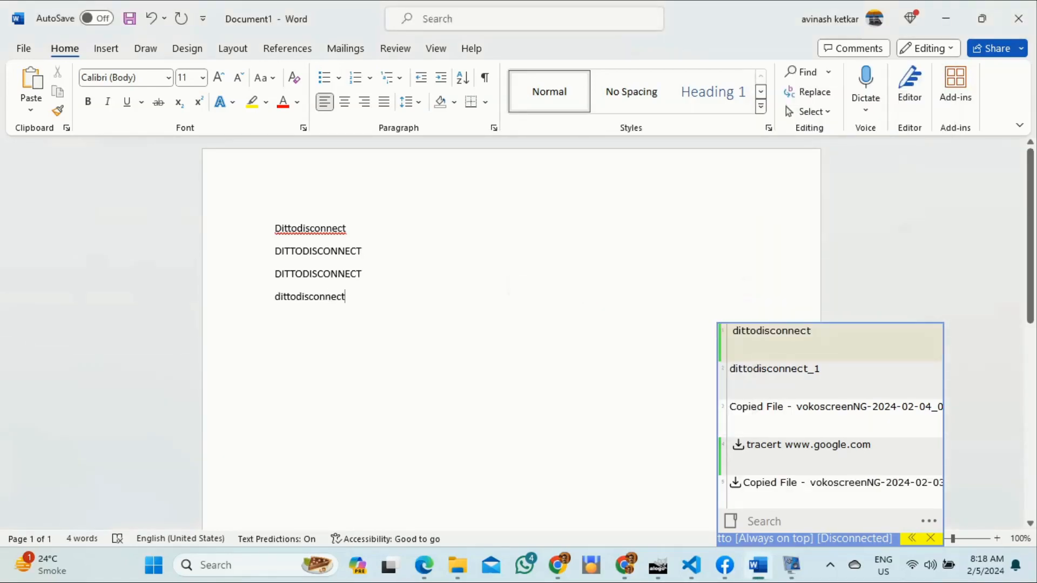
Step: Special-paste the "dittodisconnect" clip with Paste + Current Time, and select the pasted date and time line
{"action": "right_click", "coordinate": [760, 343]}
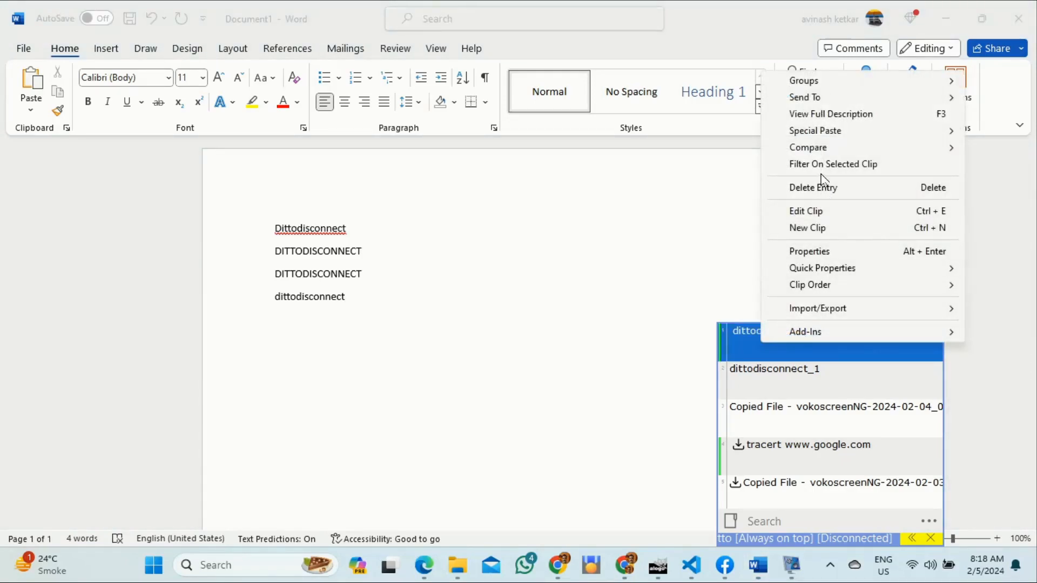
{"action": "mouse_move", "coordinate": [822, 133]}
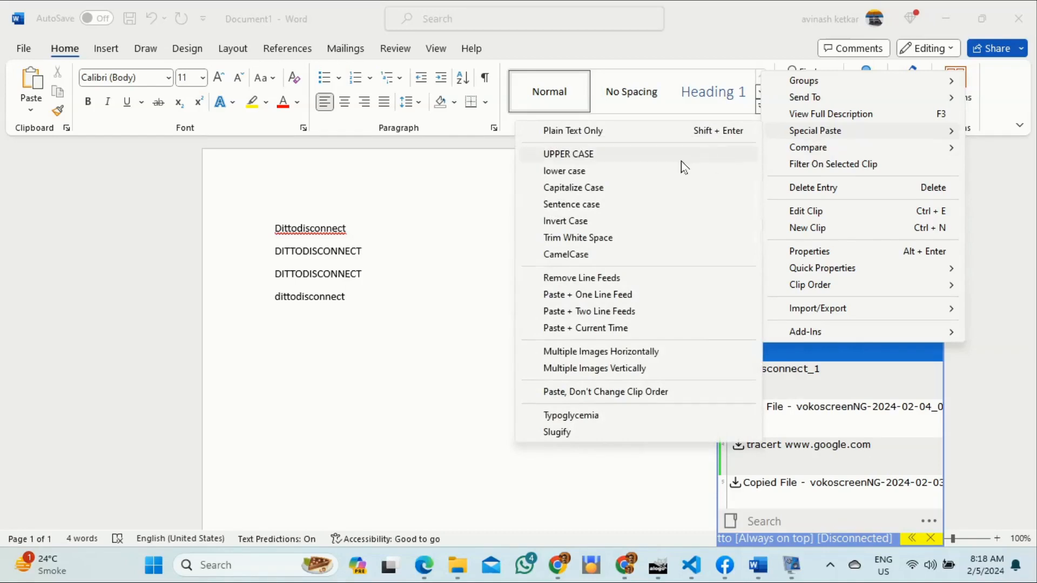
{"action": "left_click", "coordinate": [608, 328]}
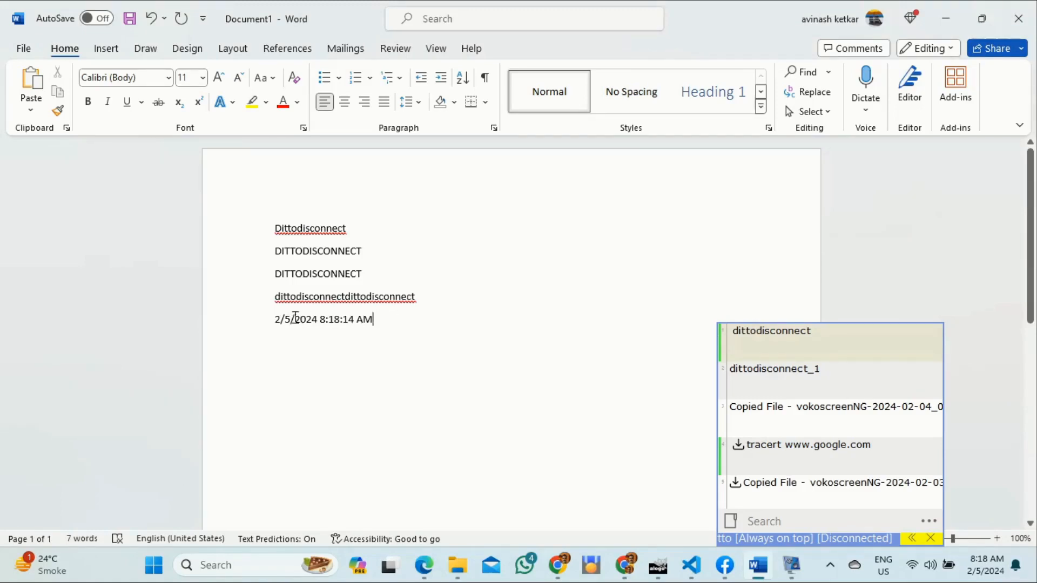
{"action": "left_click_drag", "start_coordinate": [274, 319], "coordinate": [395, 318]}
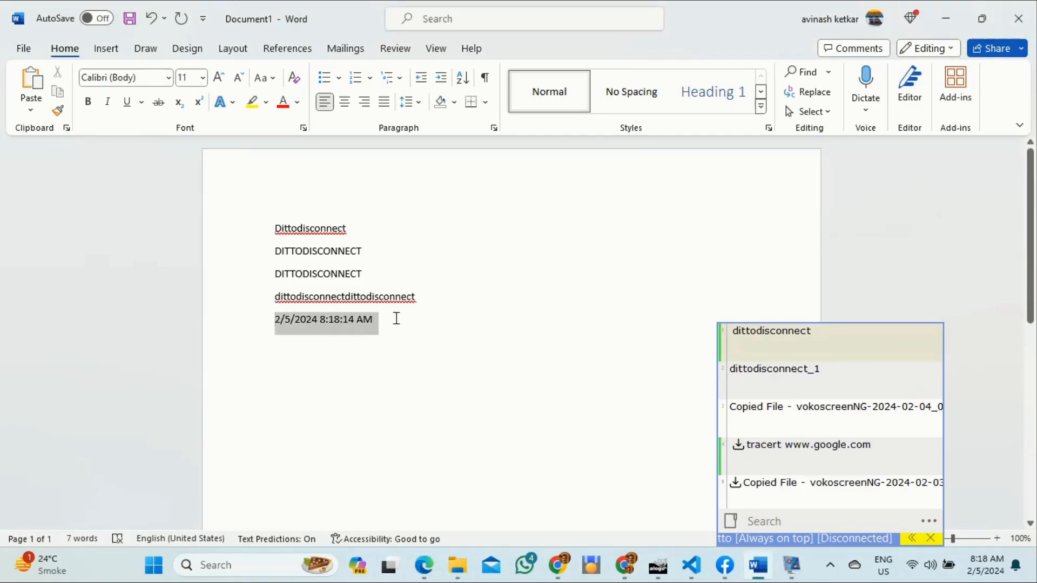
{"action": "left_click", "coordinate": [773, 338]}
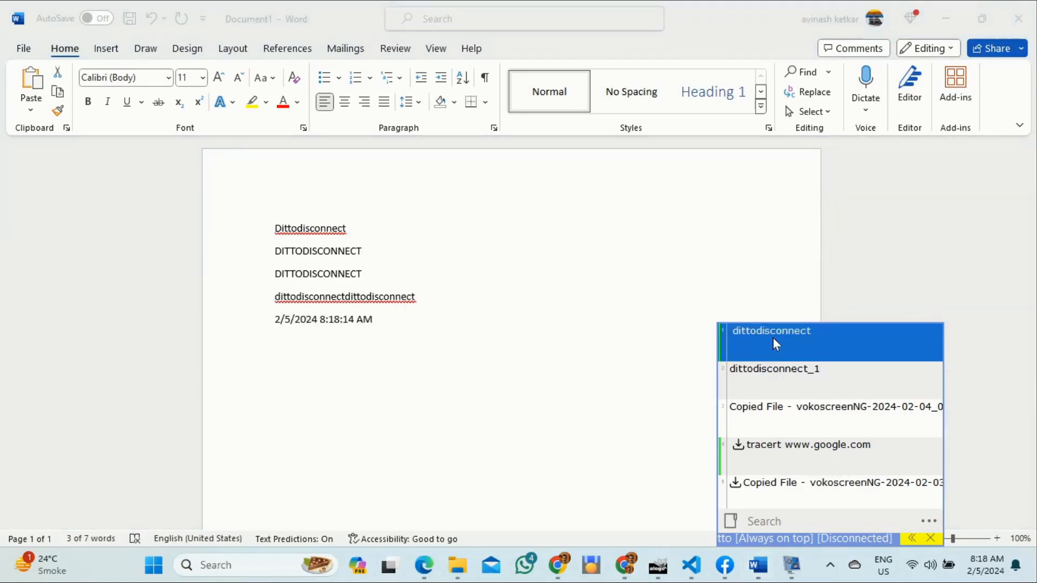
{"action": "right_click", "coordinate": [772, 338]}
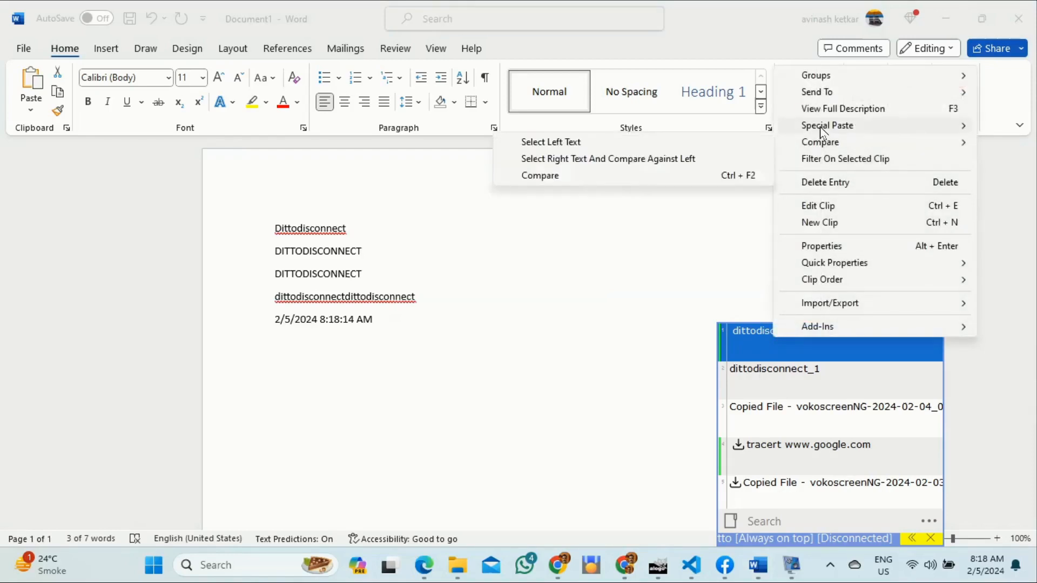
{"action": "mouse_move", "coordinate": [822, 131]}
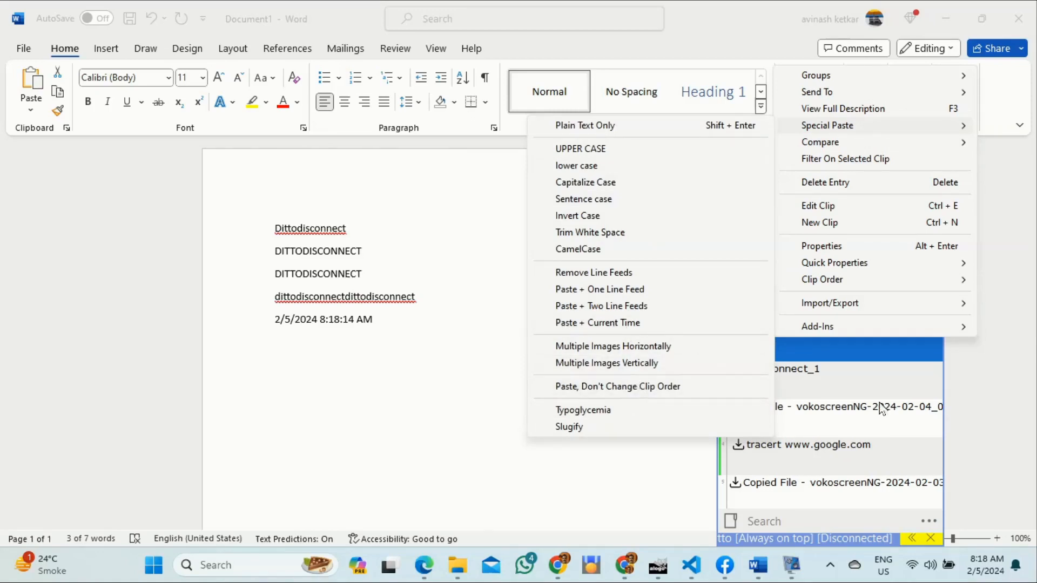
Step: Replace the selected date and time with the "dittodisconnect_1" clip using Paste, Don't Change Clip Order
{"action": "left_click", "coordinate": [867, 375]}
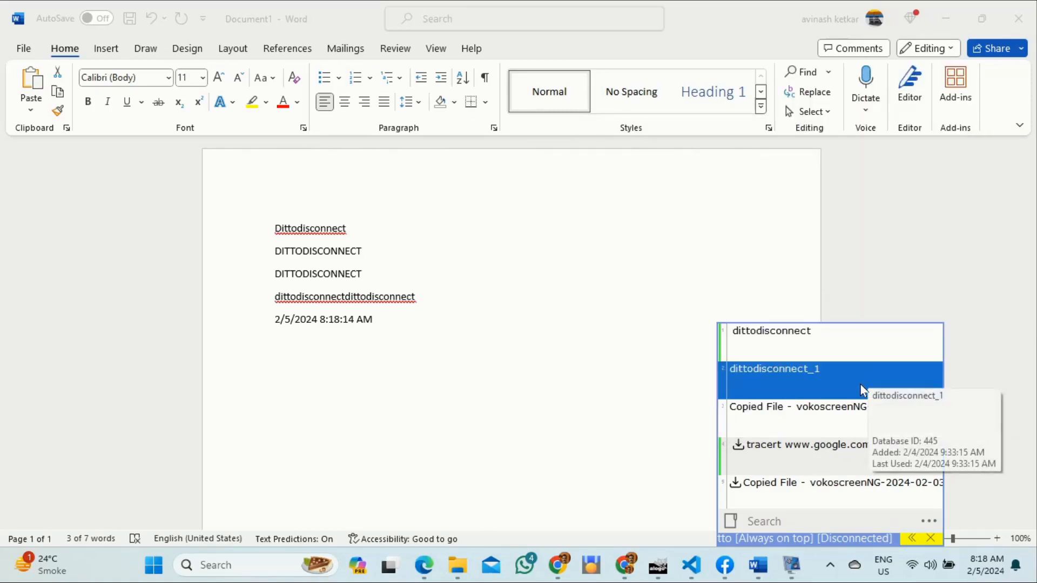
{"action": "right_click", "coordinate": [854, 397]}
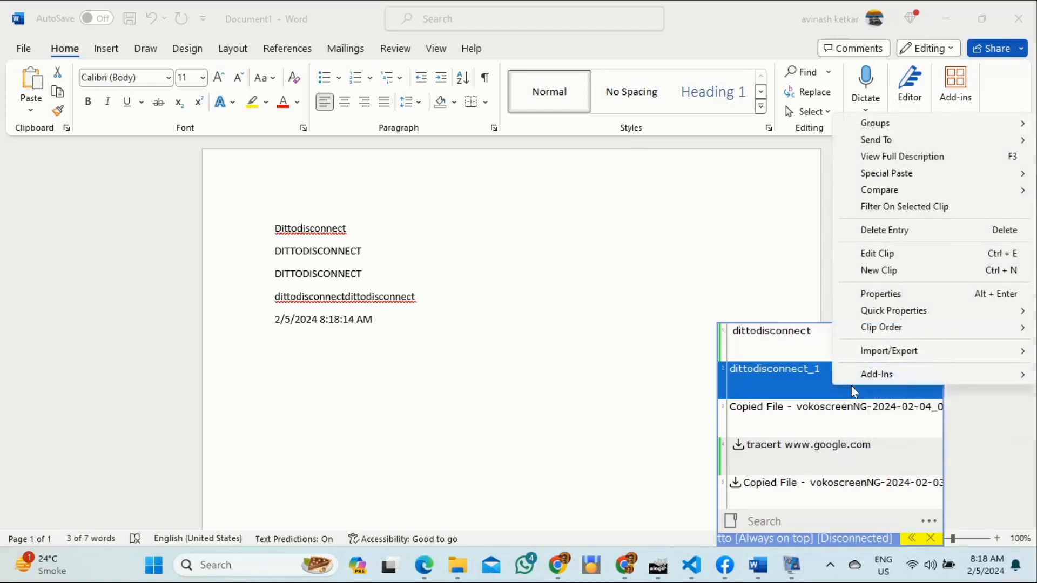
{"action": "mouse_move", "coordinate": [894, 178]}
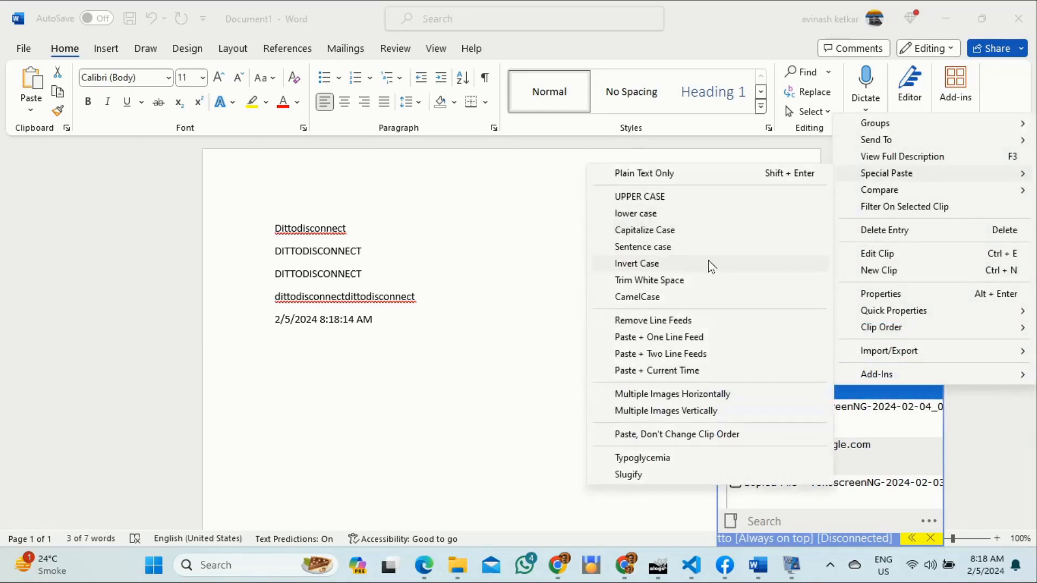
{"action": "left_click", "coordinate": [684, 437]}
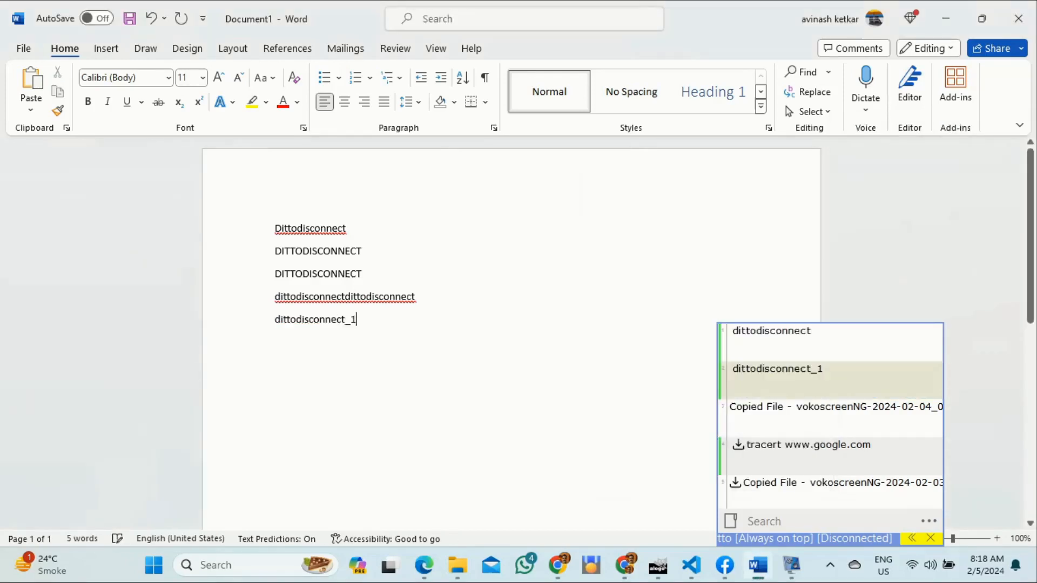
Step: Select the pasted "dittodisconnect_1" line and check the order of the first two clips in Ditto
{"action": "double_click", "coordinate": [335, 329]}
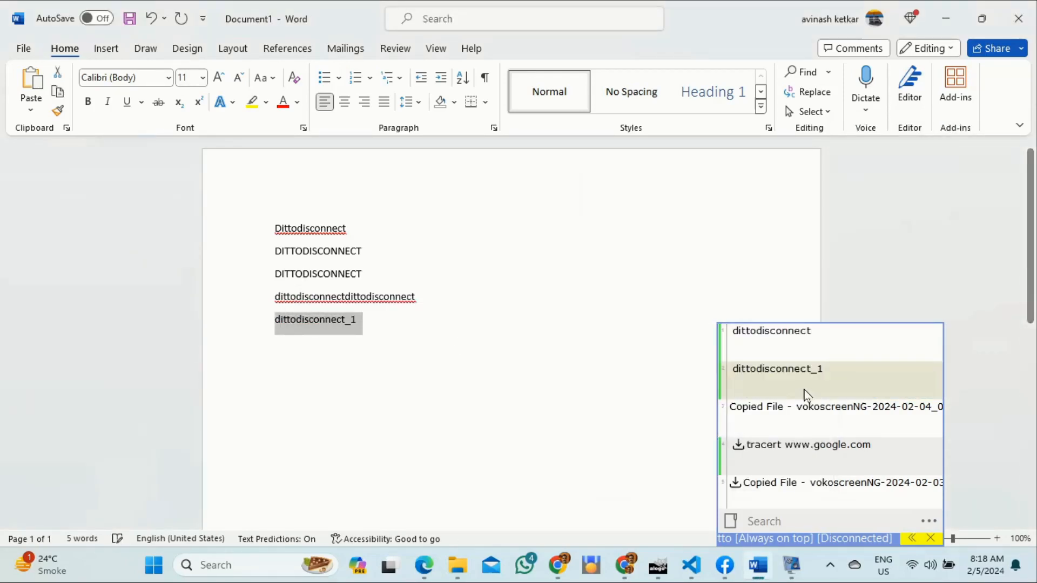
{"action": "left_click", "coordinate": [829, 370]}
{"action": "left_click", "coordinate": [816, 339]}
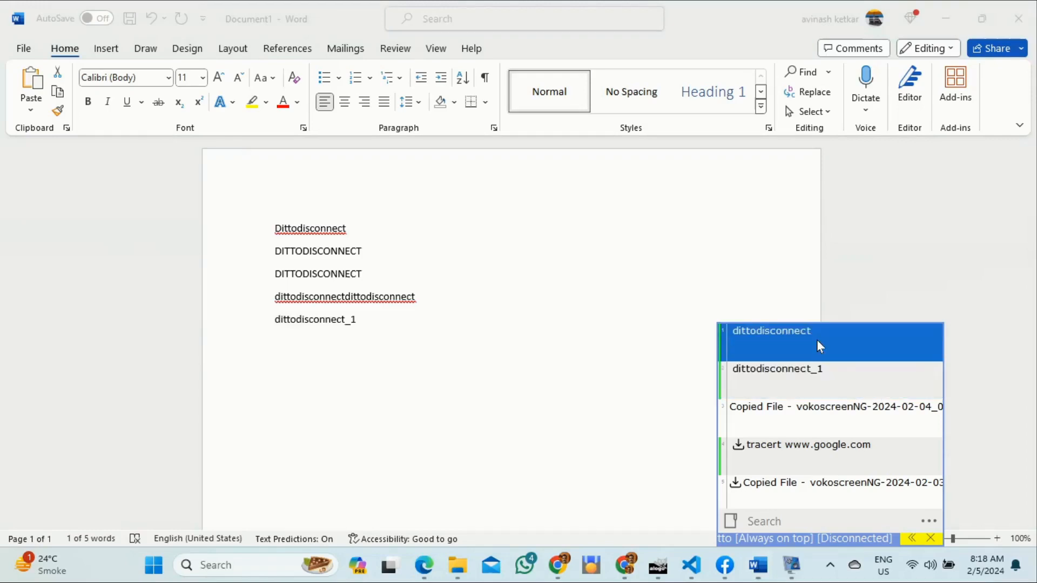
Step: Review the Special Paste options for the "dittodisconnect" clip without pasting it, and select the clip again
{"action": "right_click", "coordinate": [817, 338]}
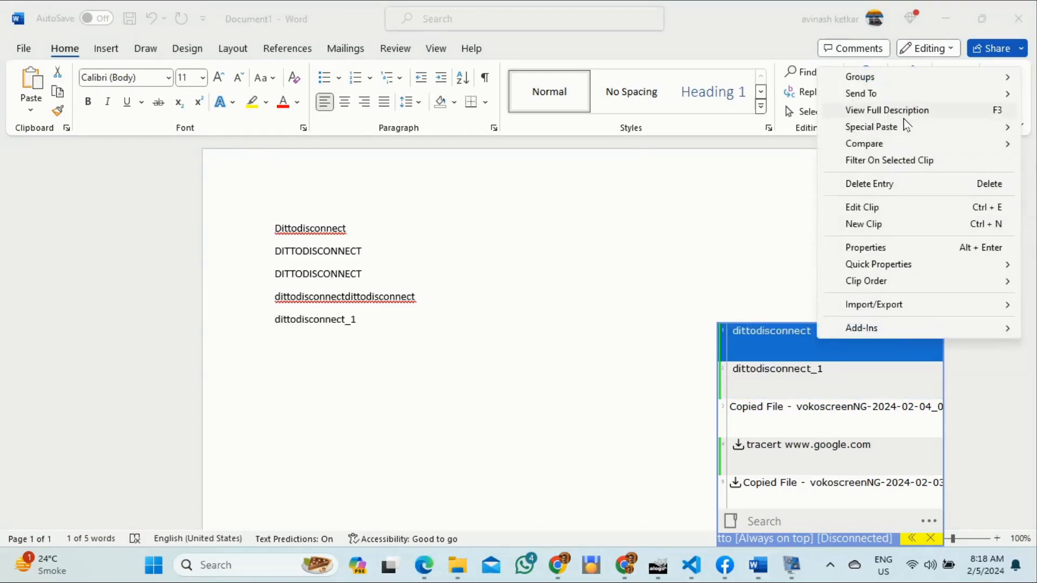
{"action": "mouse_move", "coordinate": [900, 125]}
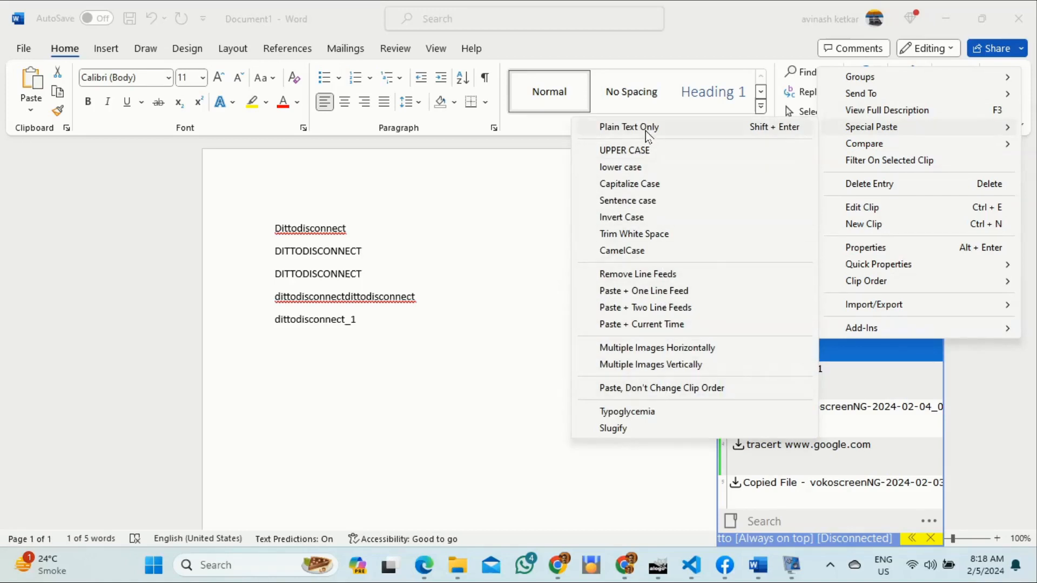
{"action": "left_click", "coordinate": [551, 251]}
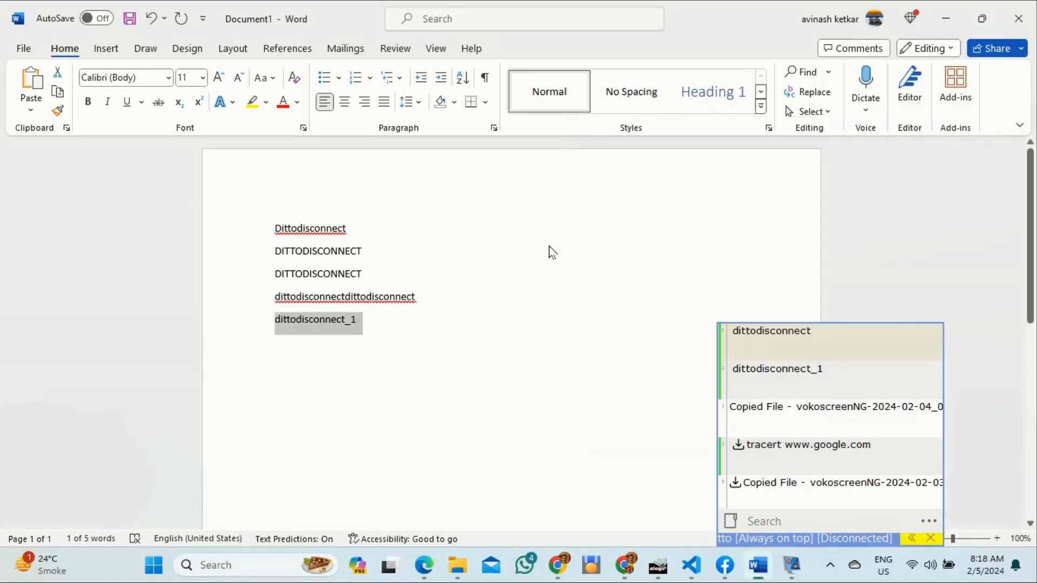
{"action": "left_click", "coordinate": [759, 344]}
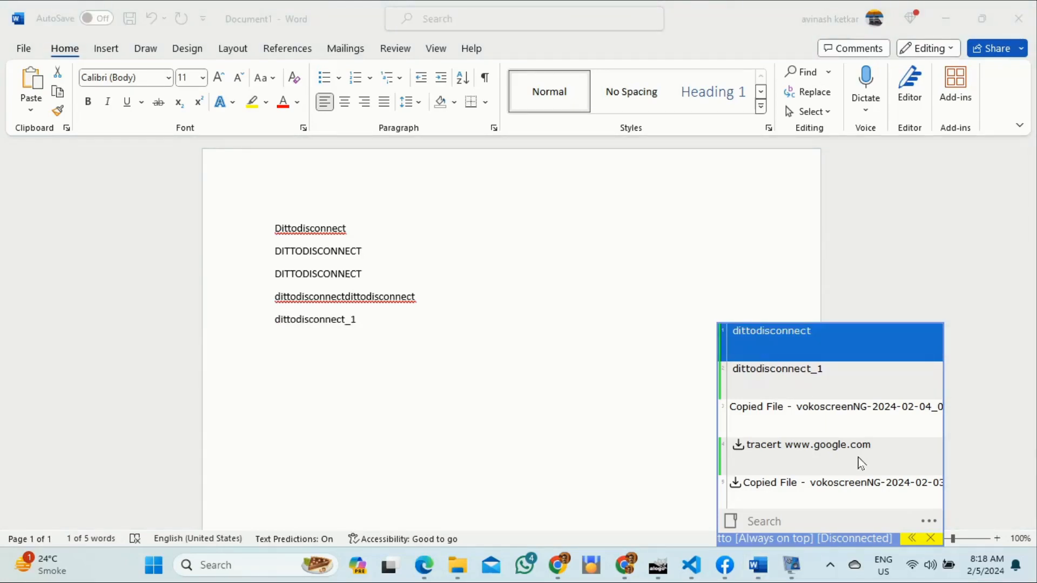
Step: Examine the Global Hot Keys list, including the shortcuts for clip positions 1 to 3, and close it
{"action": "left_click", "coordinate": [927, 522]}
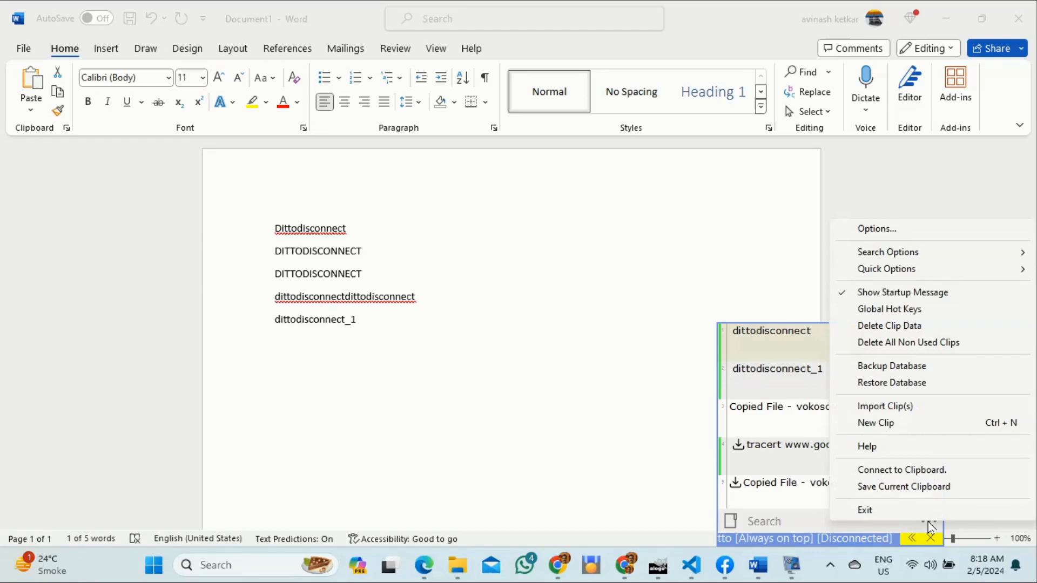
{"action": "left_click", "coordinate": [906, 309]}
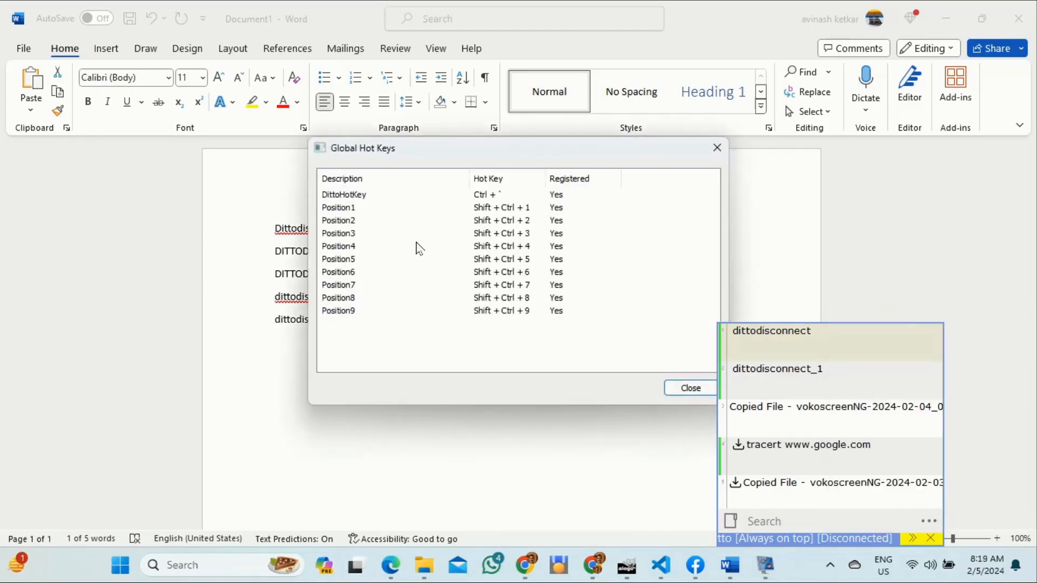
{"action": "left_click", "coordinate": [484, 195]}
{"action": "left_click", "coordinate": [493, 208]}
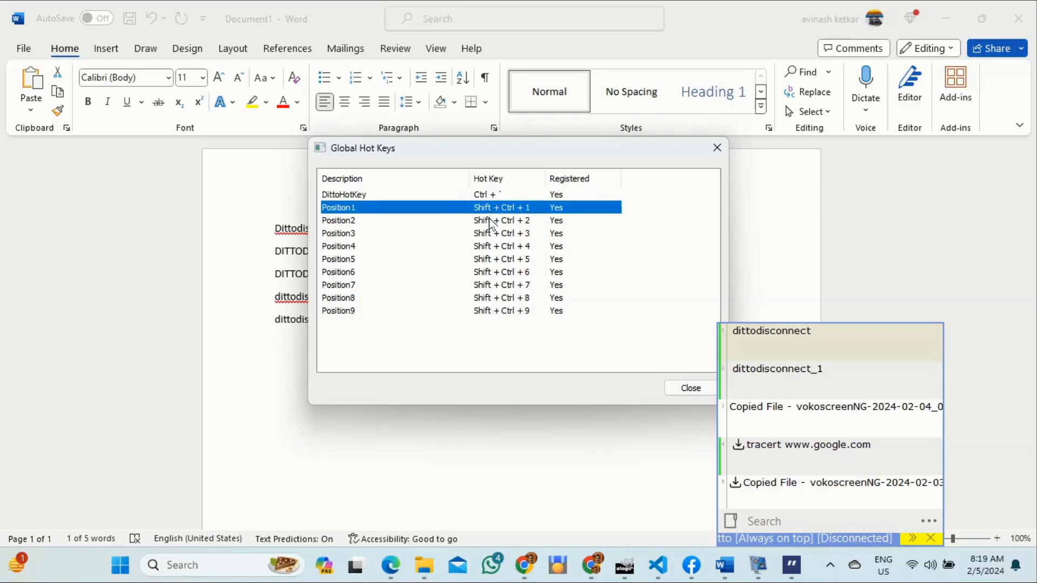
{"action": "left_click", "coordinate": [490, 222]}
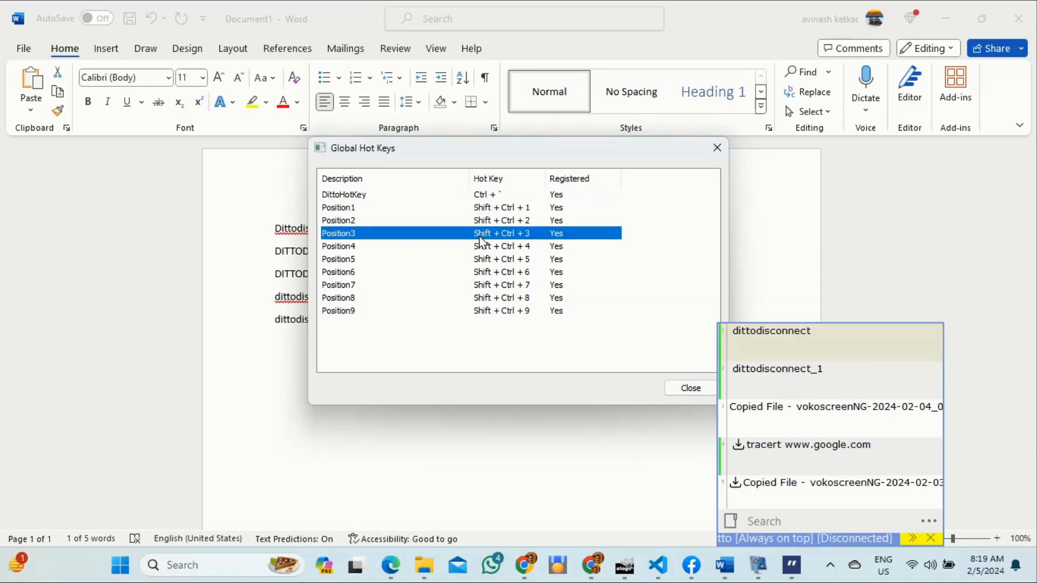
{"action": "left_click", "coordinate": [686, 389]}
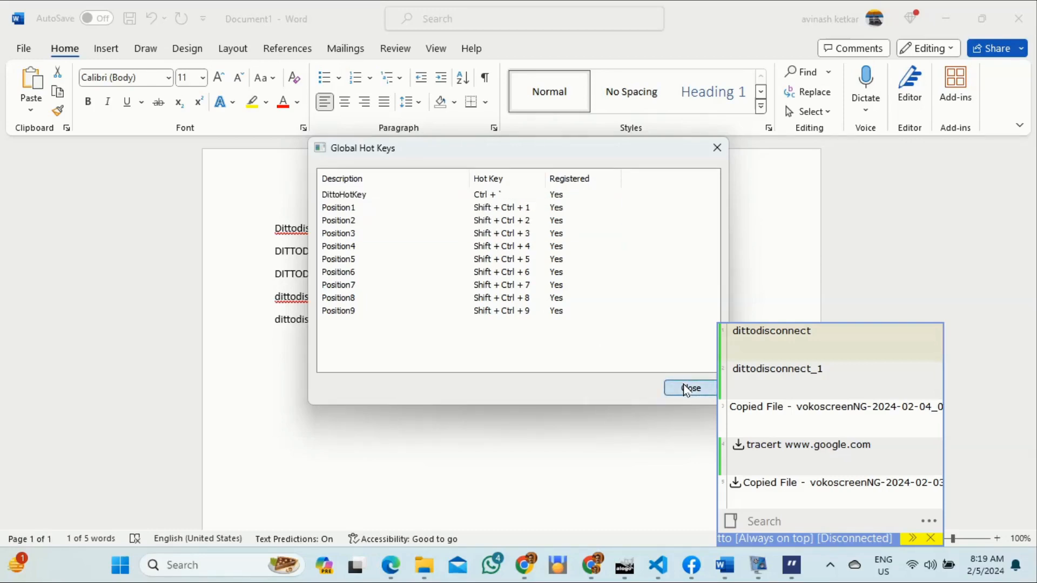
{"action": "left_click", "coordinate": [927, 522]}
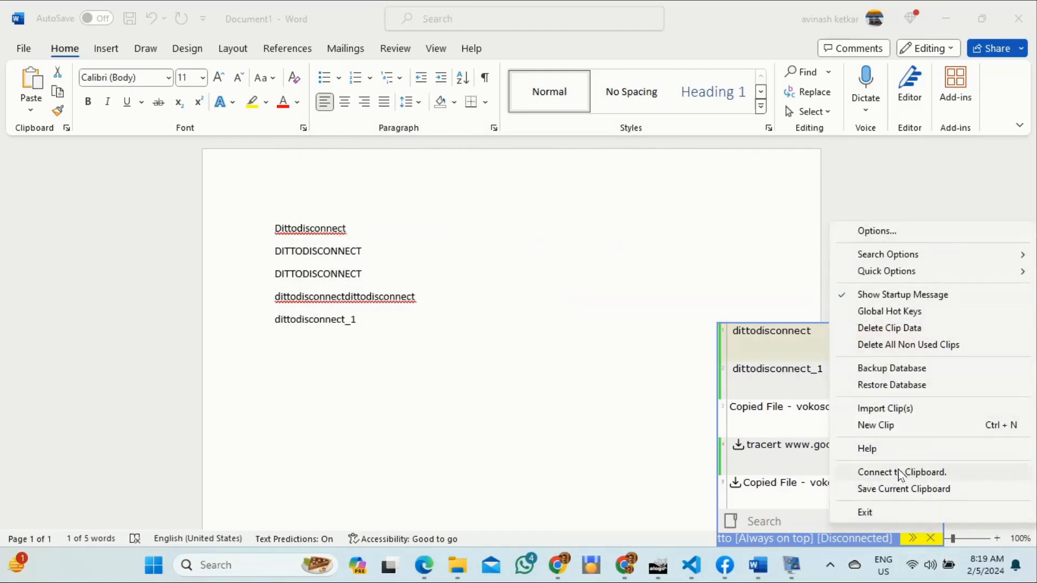
Step: View the "dittodisconnect" clip as a QR code and close the preview
{"action": "left_click", "coordinate": [761, 340]}
{"action": "right_click", "coordinate": [761, 341]}
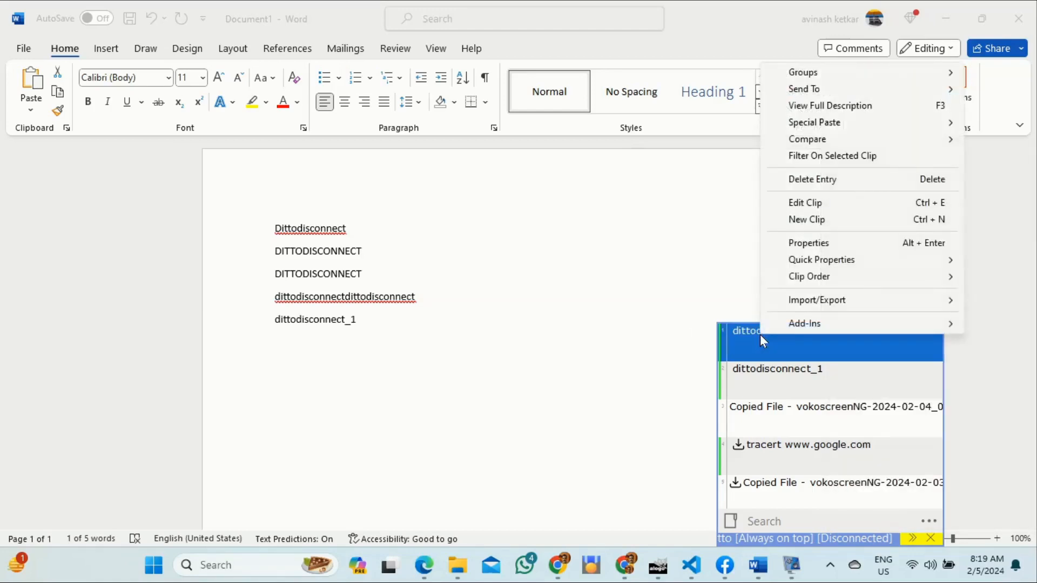
{"action": "mouse_move", "coordinate": [828, 302]}
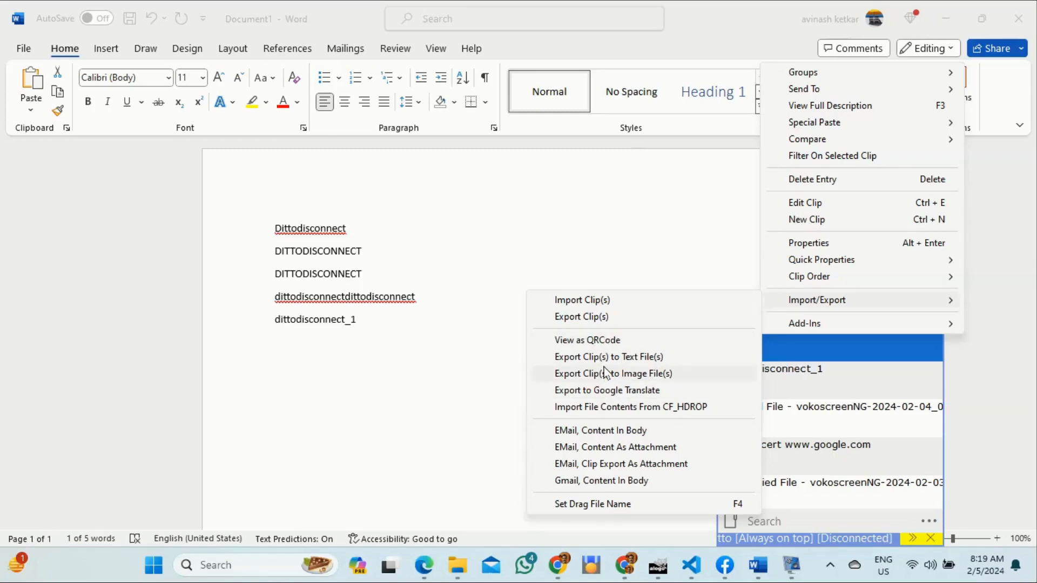
{"action": "left_click", "coordinate": [604, 343]}
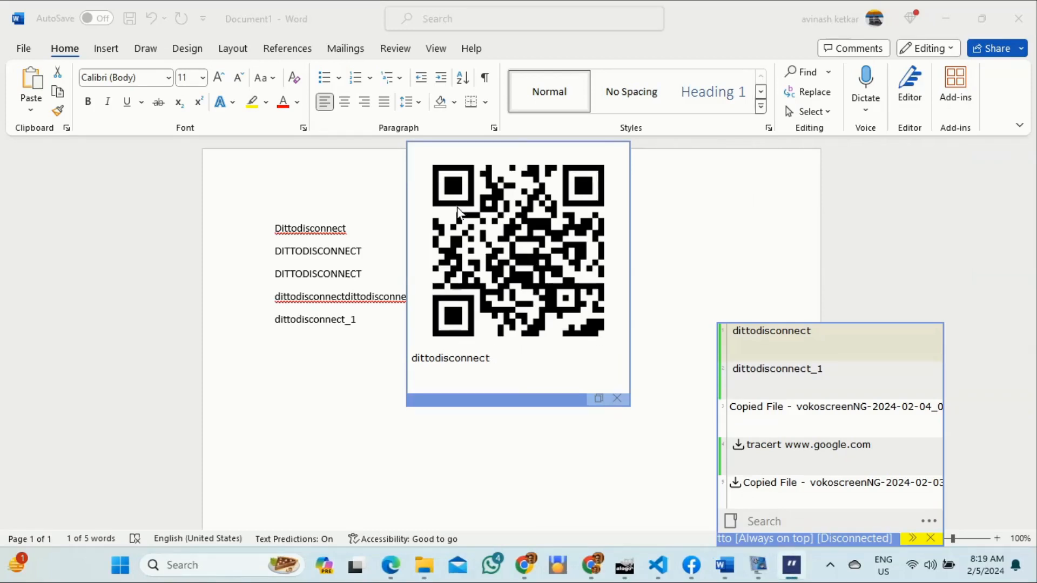
{"action": "left_click", "coordinate": [616, 398]}
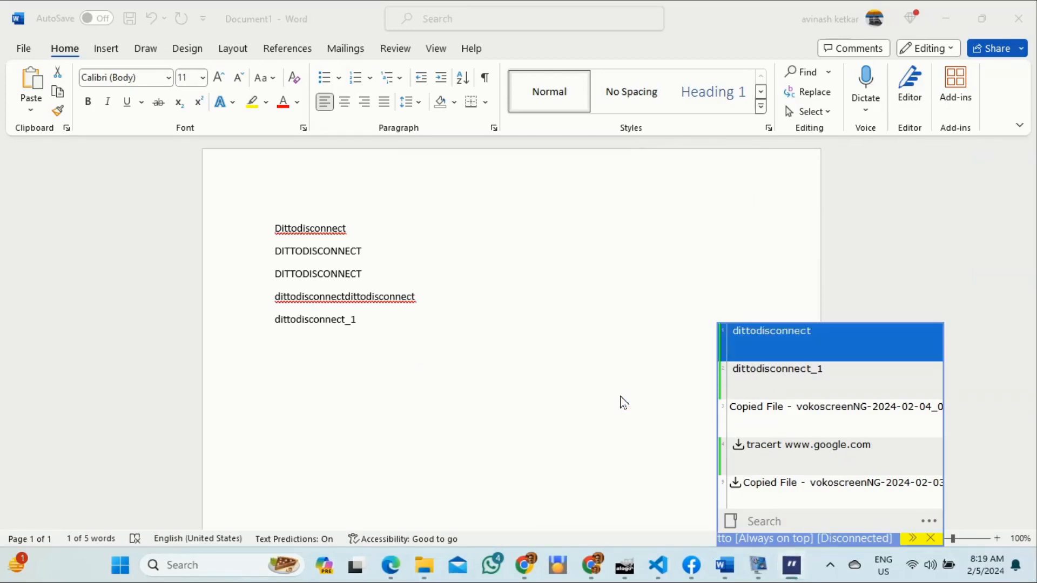
Step: Open the clip export dialog for "dittodisconnect", check the available save file types, and cancel the export
{"action": "right_click", "coordinate": [774, 344]}
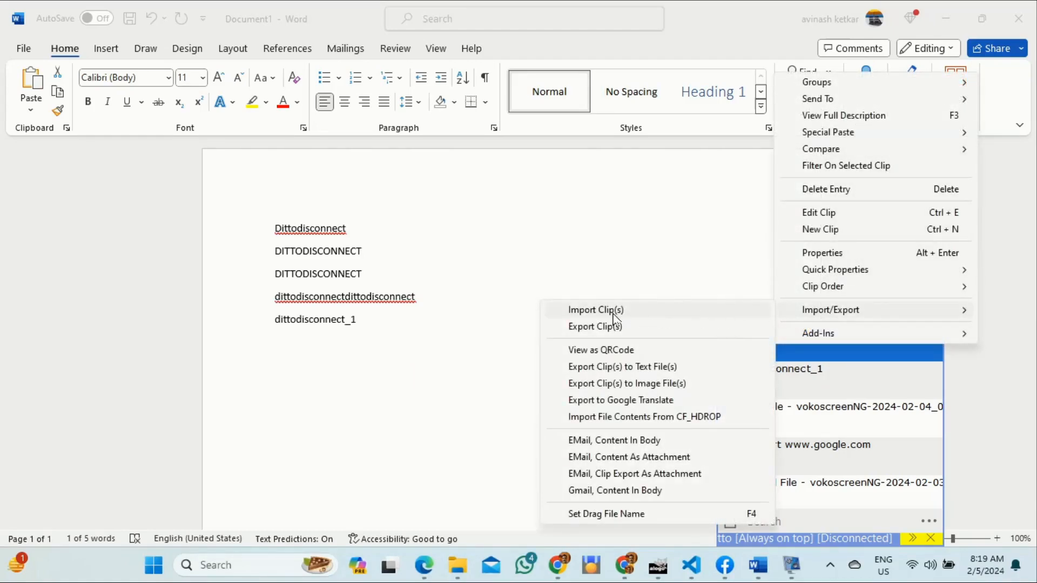
{"action": "left_click", "coordinate": [612, 326]}
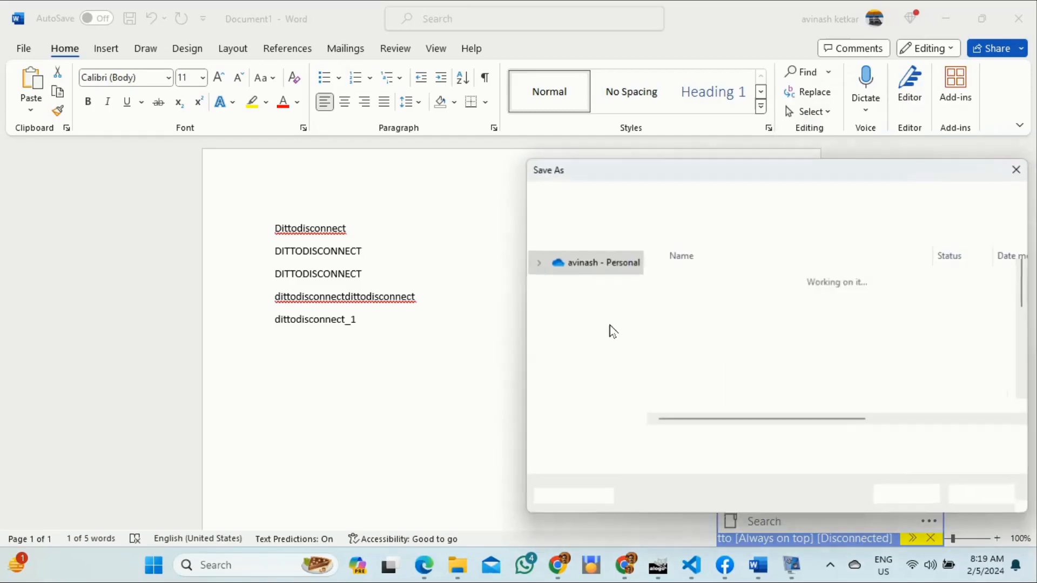
{"action": "left_click", "coordinate": [679, 462]}
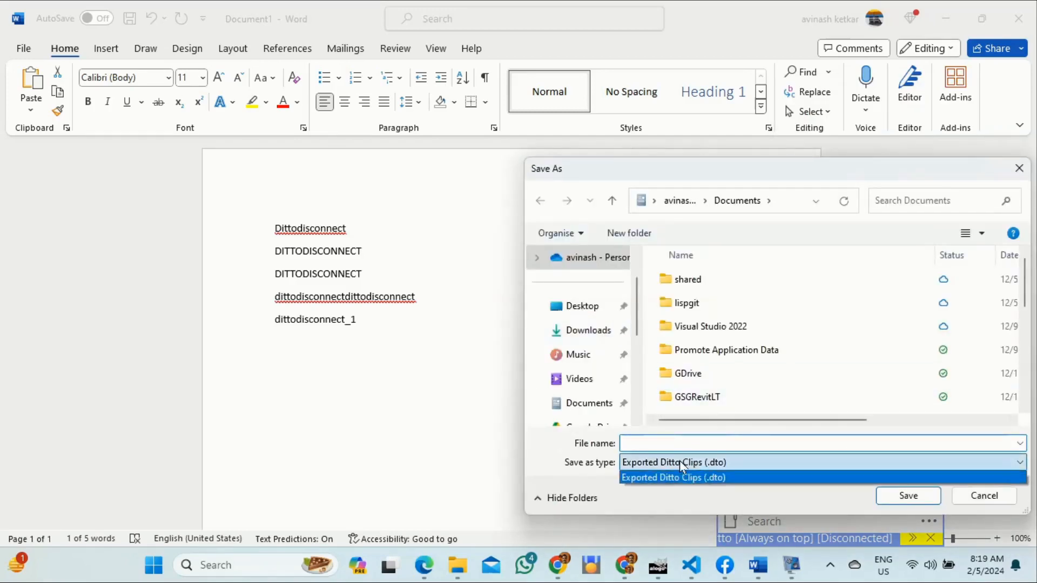
{"action": "left_click", "coordinate": [722, 477]}
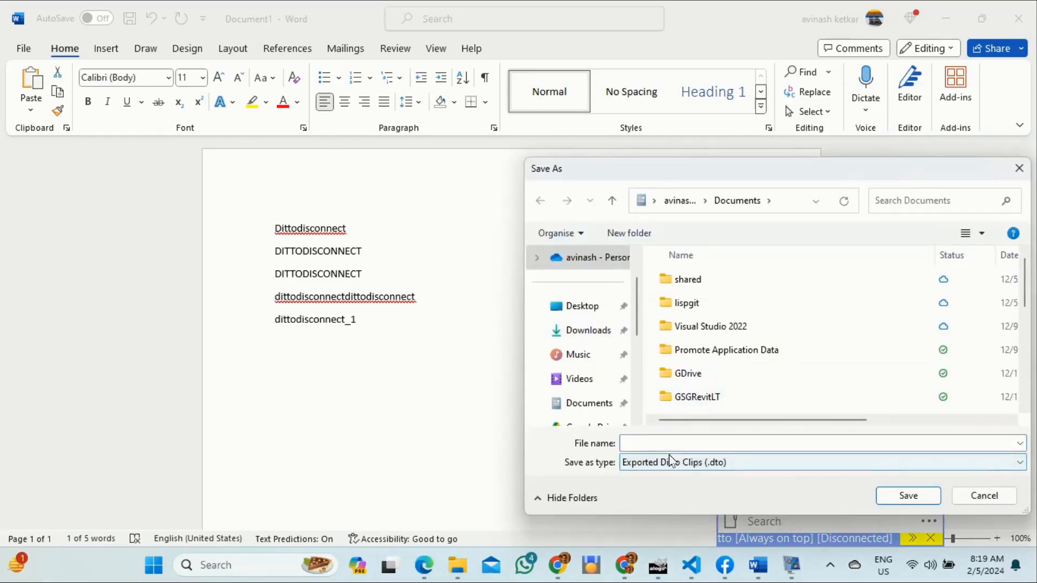
{"action": "left_click", "coordinate": [978, 496]}
Step: Open the Import Clips dialog from the "dittodisconnect_1" clip and close it without importing
{"action": "left_click", "coordinate": [796, 383]}
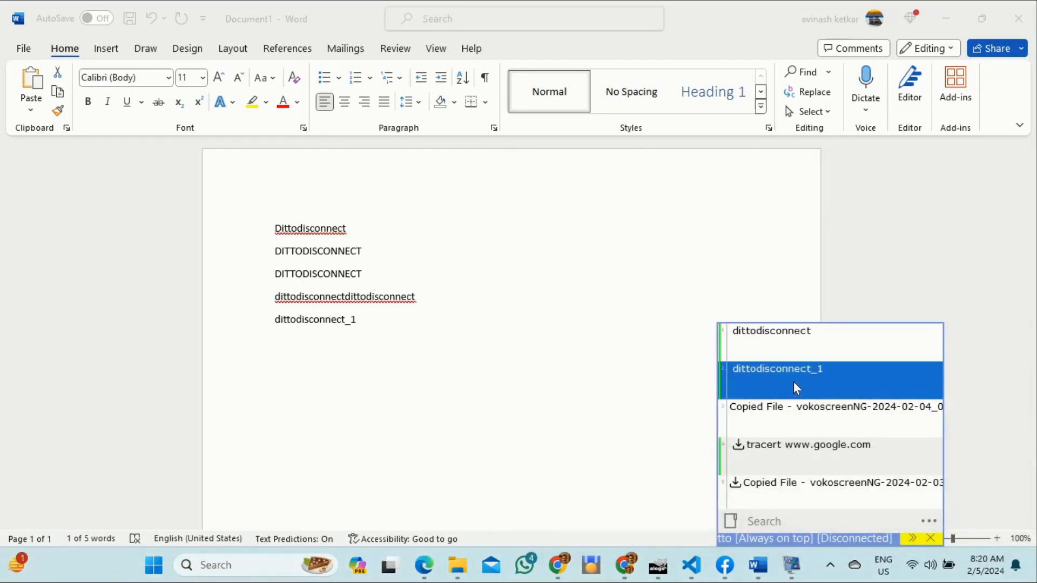
{"action": "right_click", "coordinate": [793, 381]}
{"action": "mouse_move", "coordinate": [870, 351]}
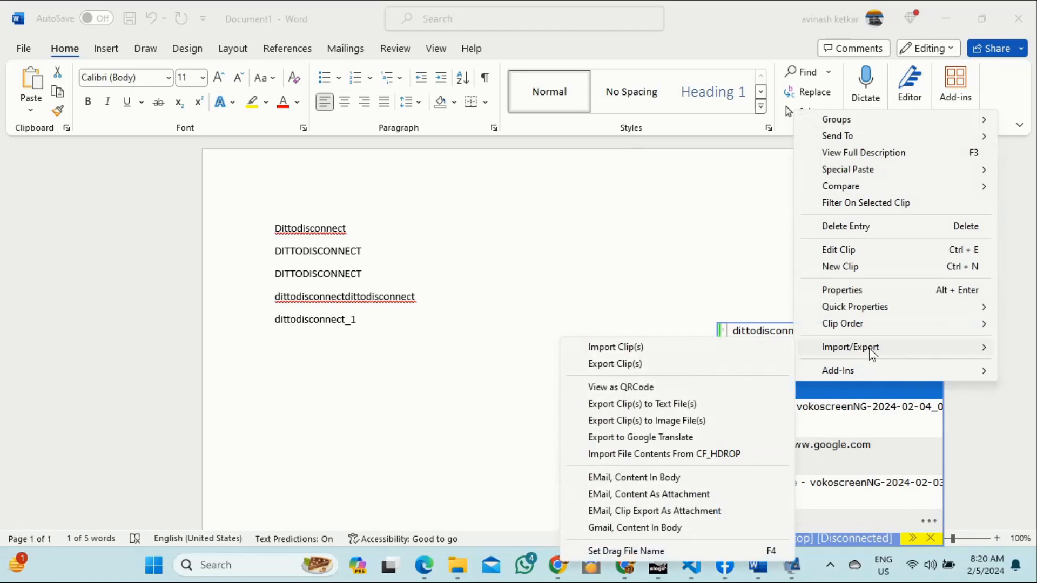
{"action": "left_click", "coordinate": [633, 354]}
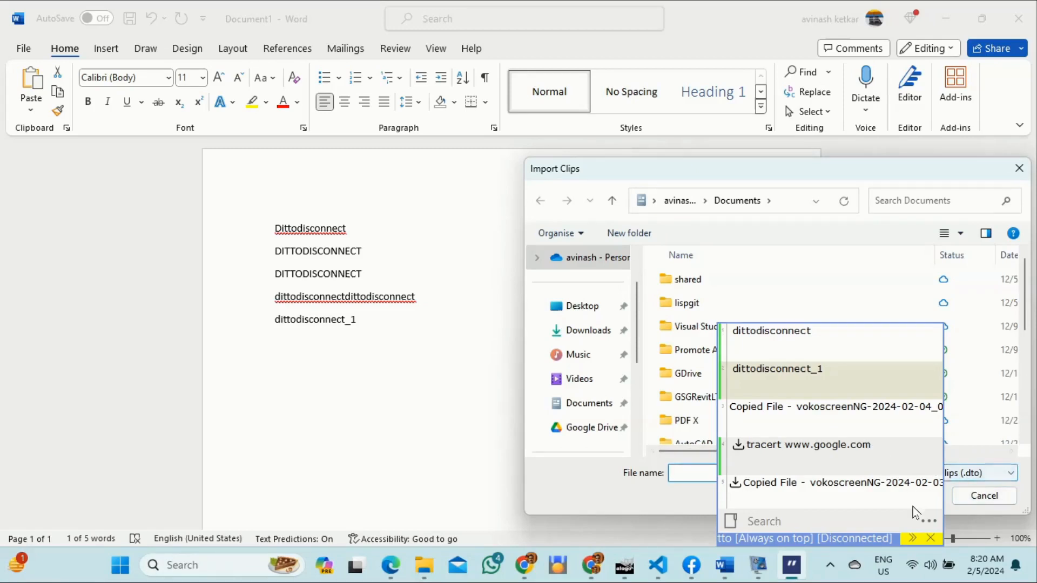
{"action": "left_click", "coordinate": [1019, 168]}
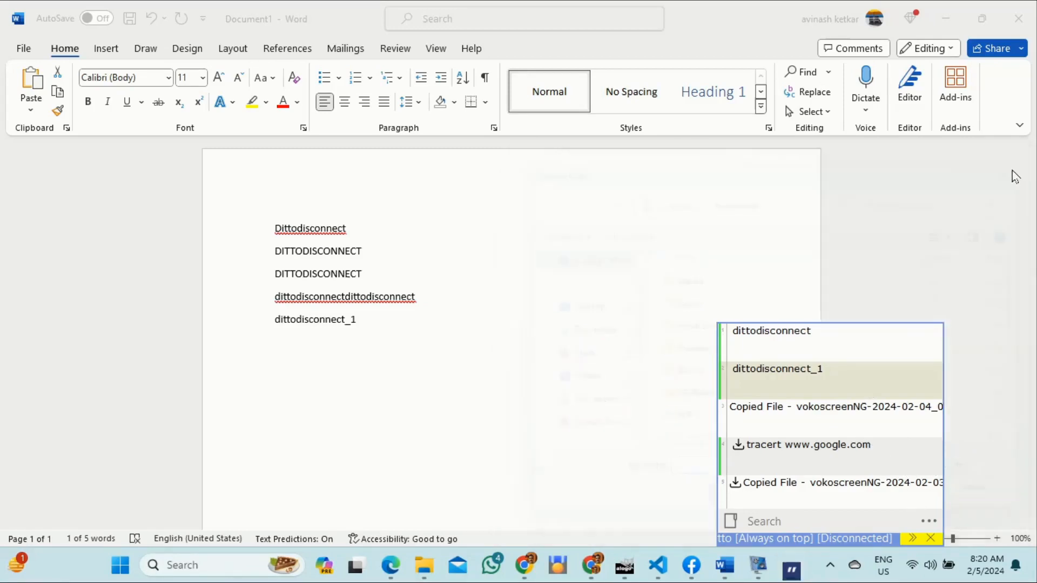
Step: View the full description of the "dittodisconnect_1" clip and close it
{"action": "right_click", "coordinate": [755, 370]}
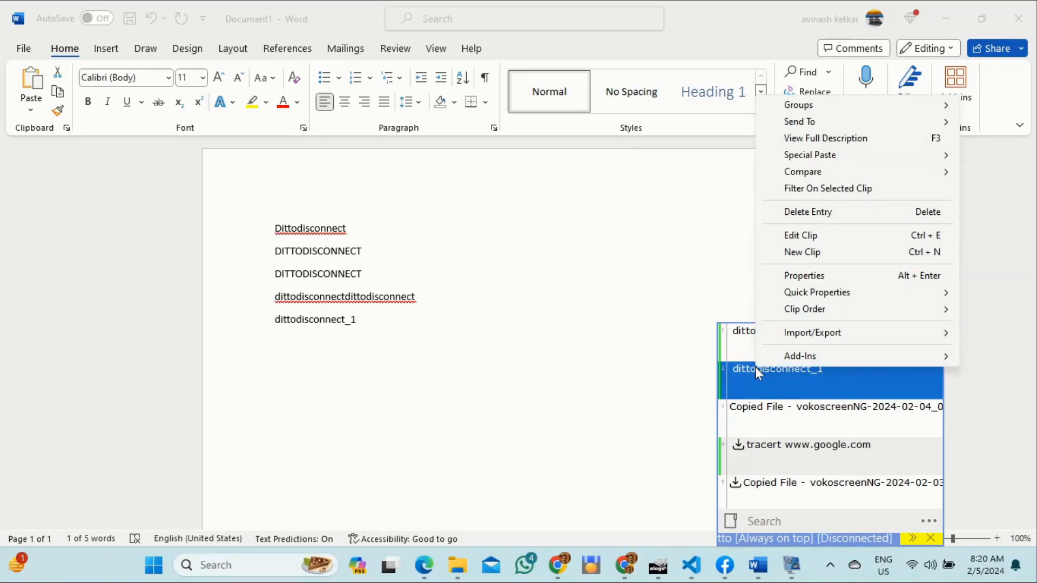
{"action": "left_click", "coordinate": [833, 139]}
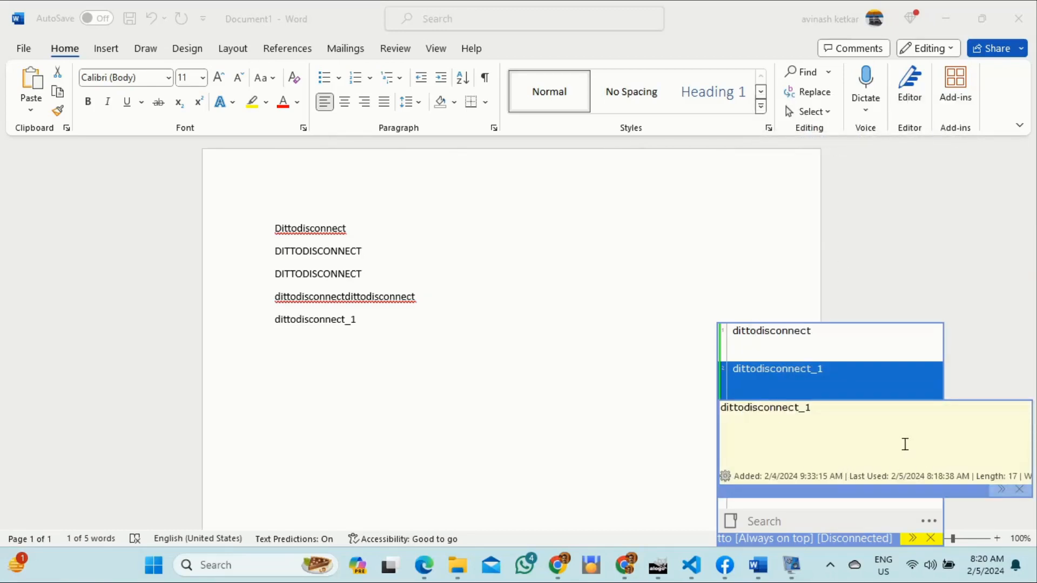
{"action": "left_click", "coordinate": [675, 460]}
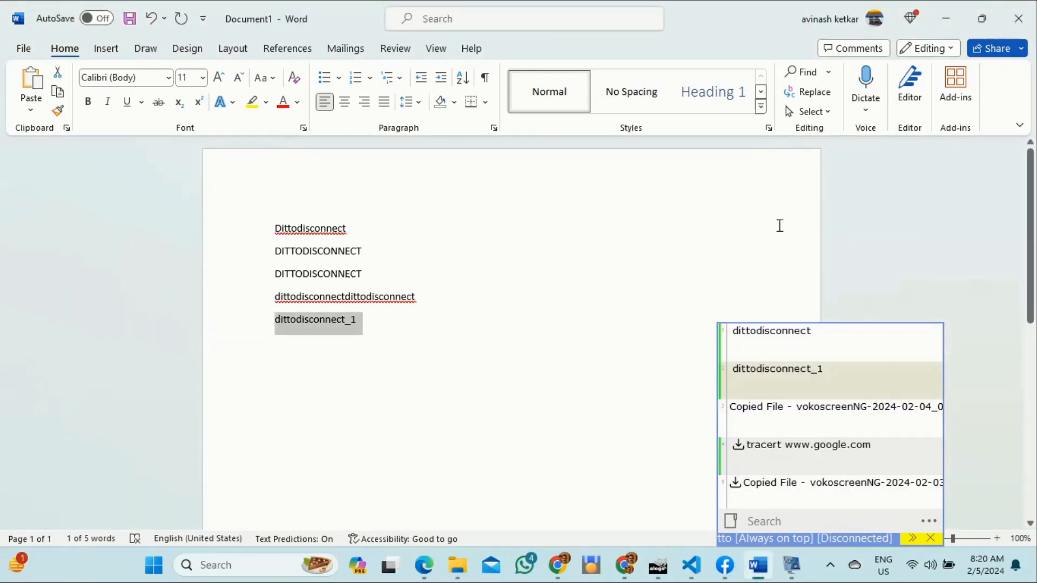
Step: Review the Special Paste and Send To options for the copied-file clip that is third in the list
{"action": "left_click", "coordinate": [781, 410]}
{"action": "right_click", "coordinate": [781, 410]}
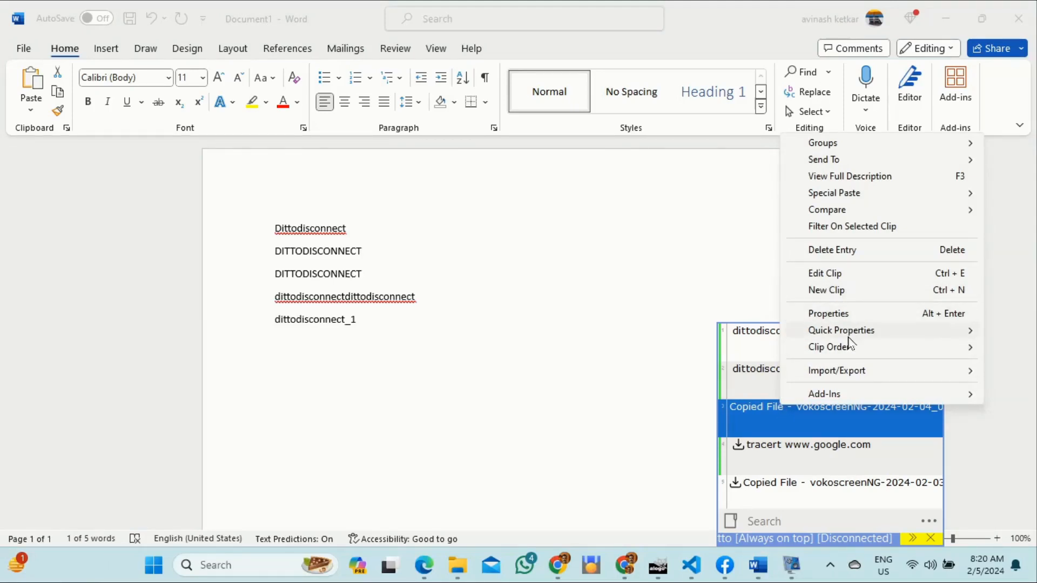
{"action": "mouse_move", "coordinate": [850, 350]}
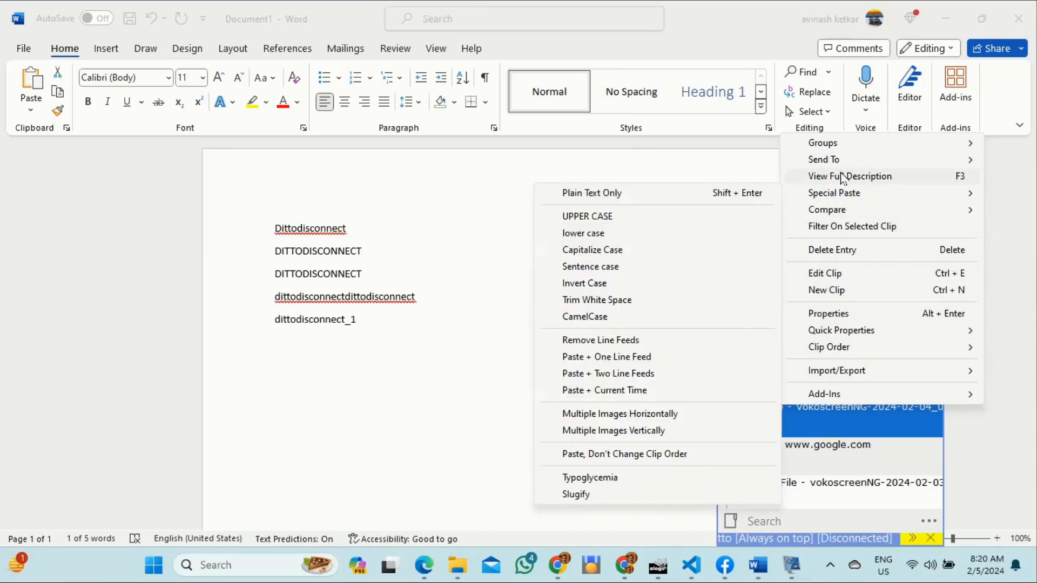
{"action": "mouse_move", "coordinate": [838, 160]}
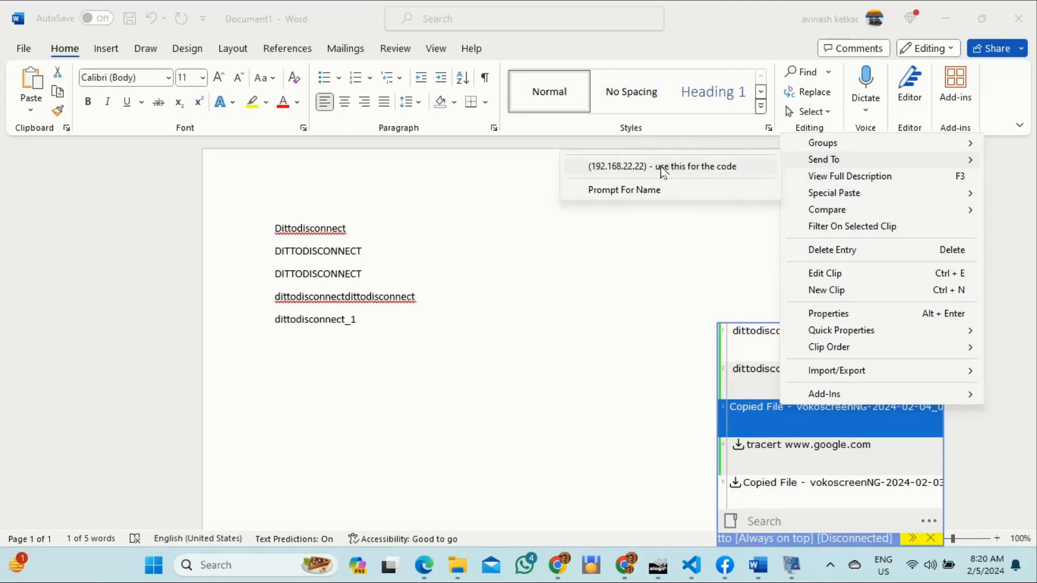
Step: Open Ditto's Options and examine the Friends settings for sending and receiving clips
{"action": "left_click", "coordinate": [926, 523]}
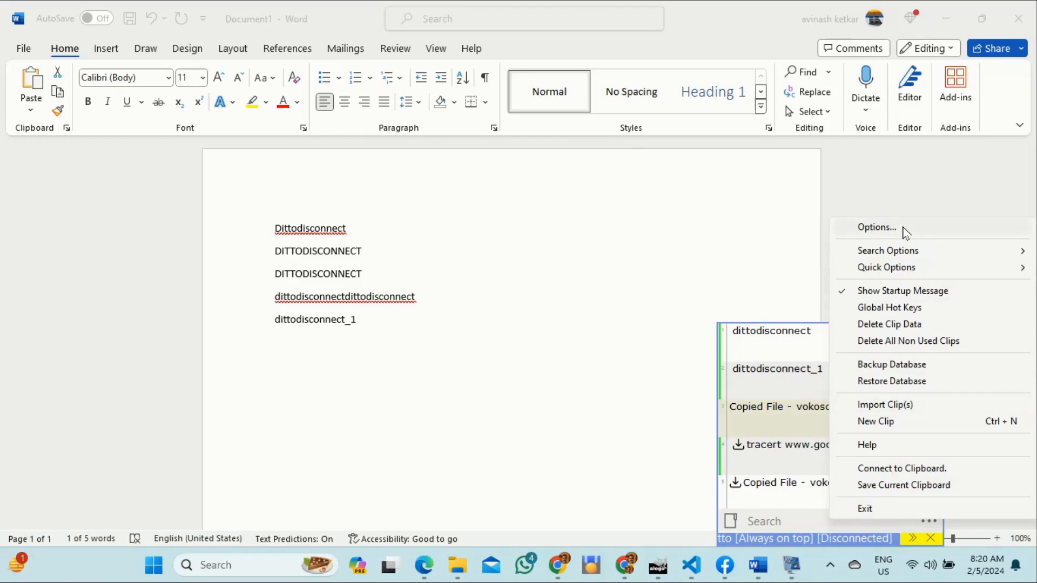
{"action": "left_click", "coordinate": [876, 227]}
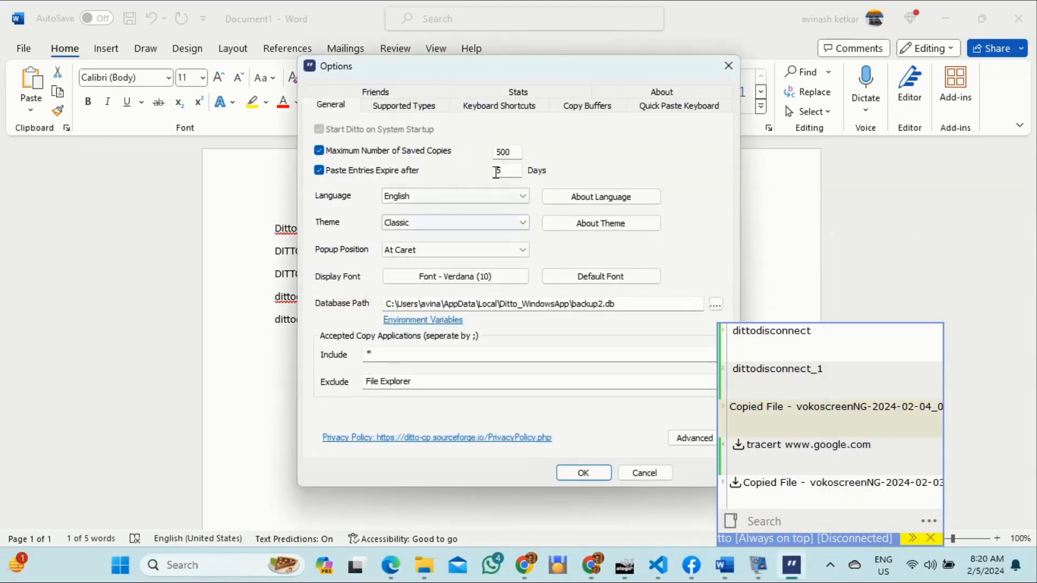
{"action": "left_click", "coordinate": [375, 92]}
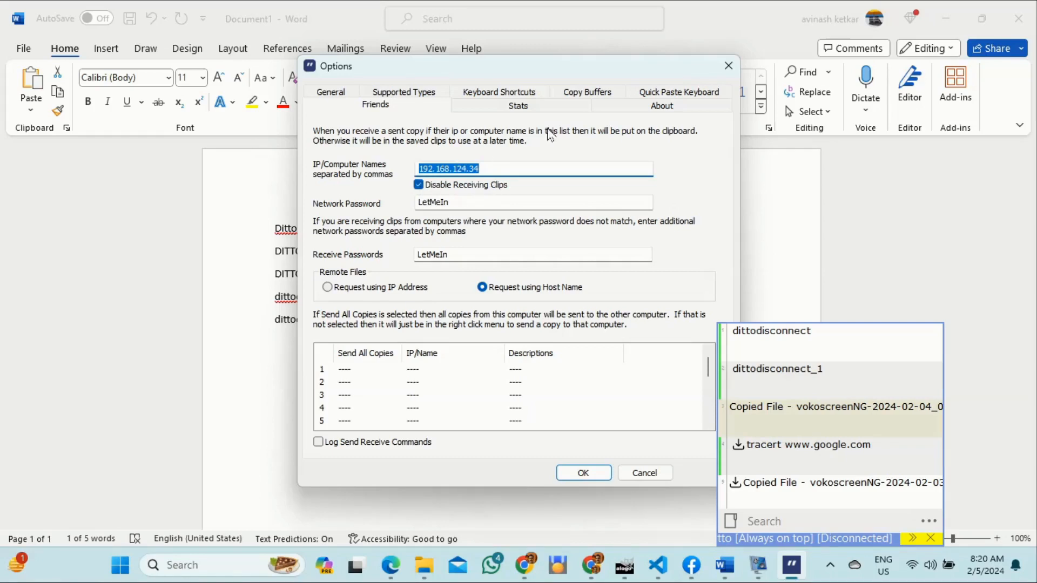
Step: Examine the Quick Paste Keyboard command list, including the entries Export To QR Code, Export To Text File and Import Clip
{"action": "left_click", "coordinate": [661, 96]}
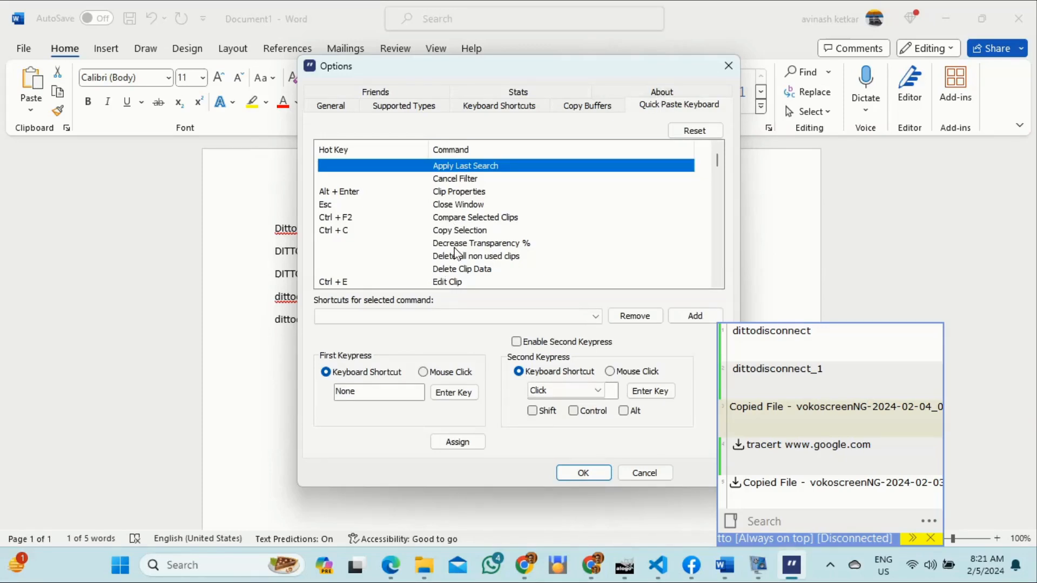
{"action": "scroll", "coordinate": [460, 249], "scroll_direction": "down", "scroll_amount": 2}
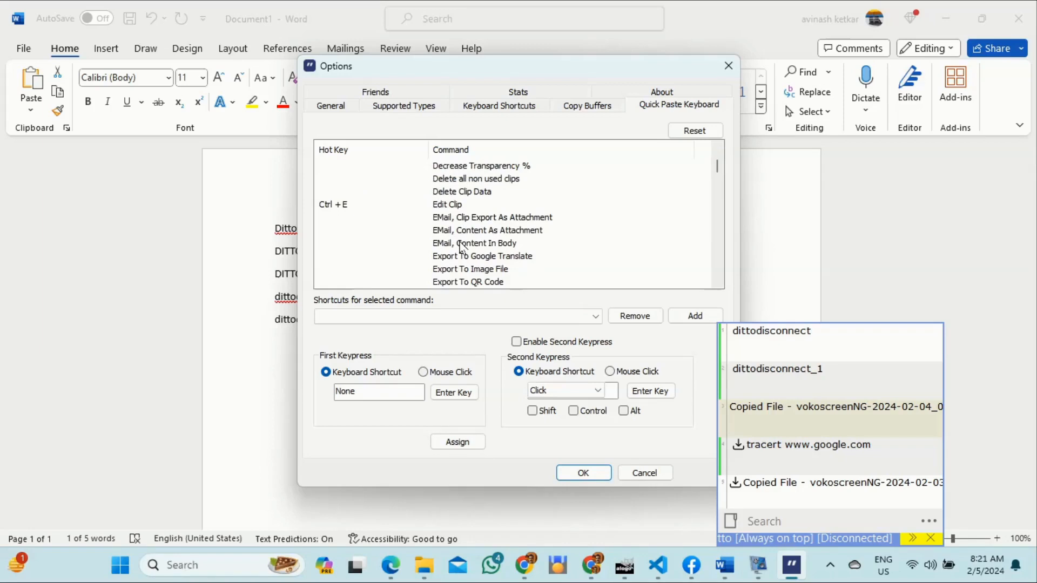
{"action": "scroll", "coordinate": [460, 243], "scroll_direction": "down", "scroll_amount": 1}
{"action": "left_click", "coordinate": [461, 244]}
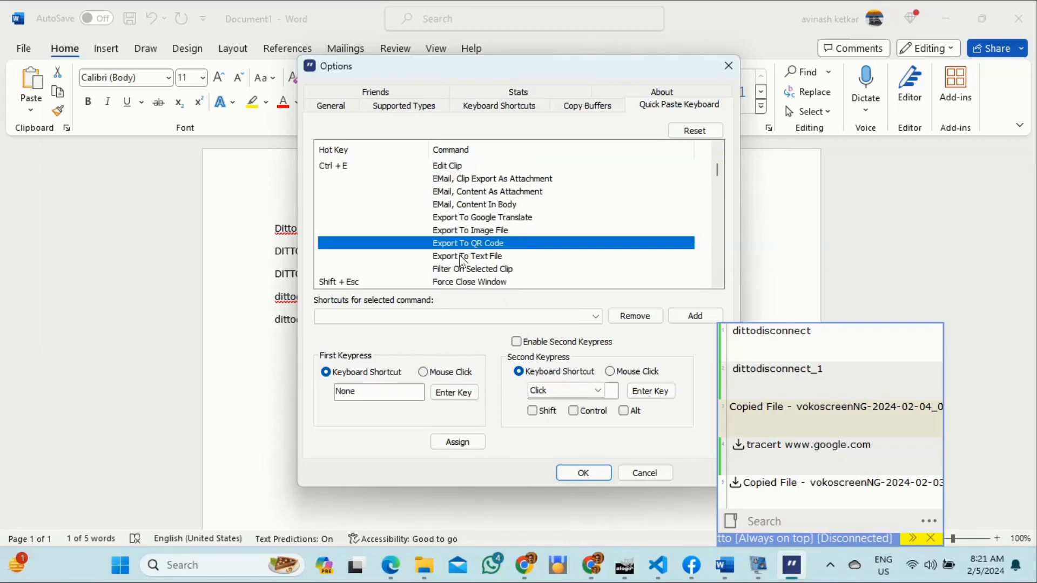
{"action": "left_click", "coordinate": [461, 257]}
{"action": "scroll", "coordinate": [542, 258], "scroll_direction": "down", "scroll_amount": 2}
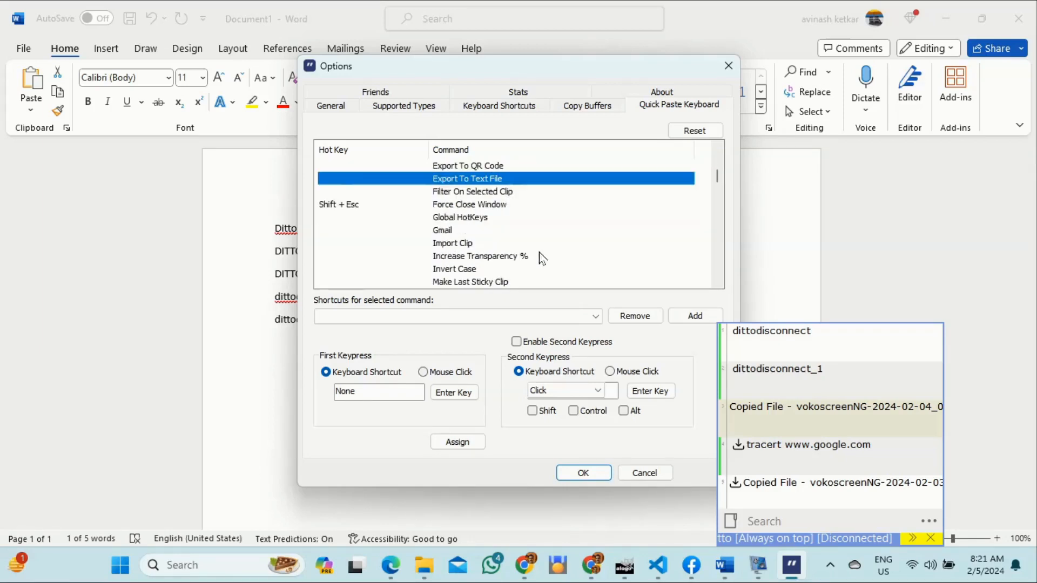
{"action": "left_click", "coordinate": [461, 244]}
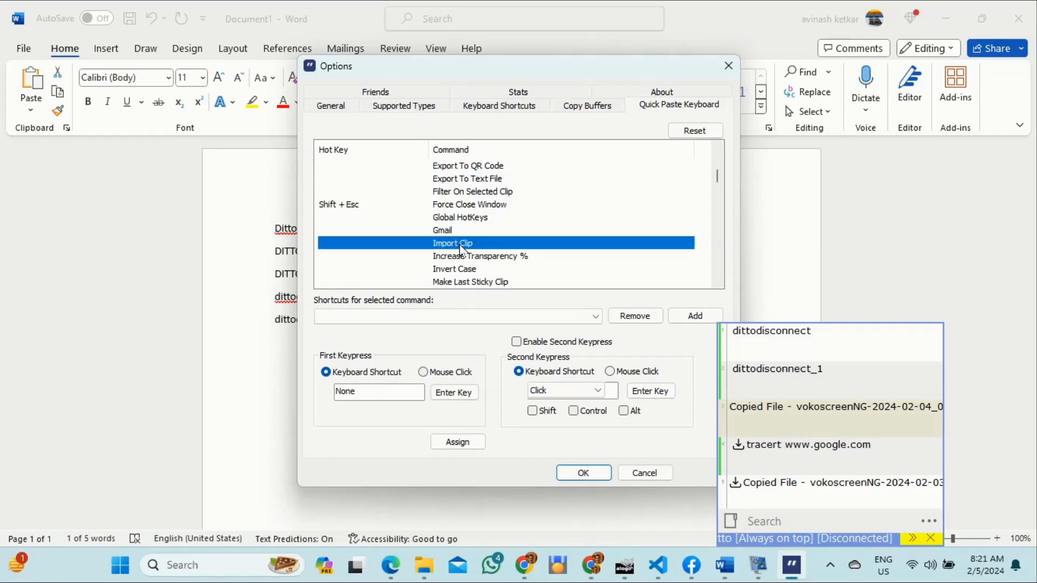
Step: Review Ditto's version, credits and add-in details in the About information of the Options
{"action": "left_click", "coordinate": [660, 93]}
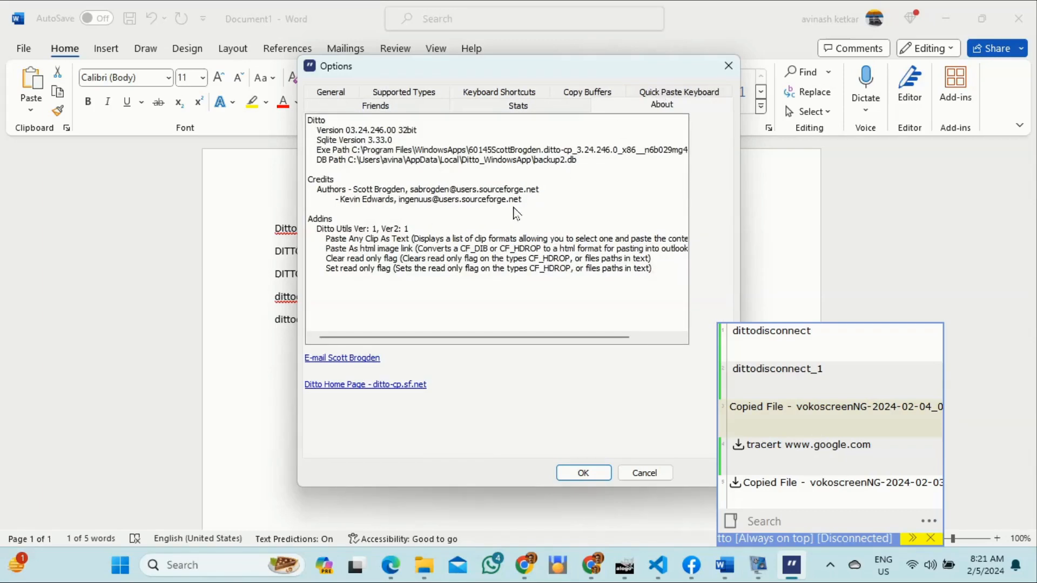
{"action": "scroll", "coordinate": [513, 208], "scroll_direction": "right", "scroll_amount": 2}
{"action": "scroll", "coordinate": [513, 208], "scroll_direction": "left", "scroll_amount": 2}
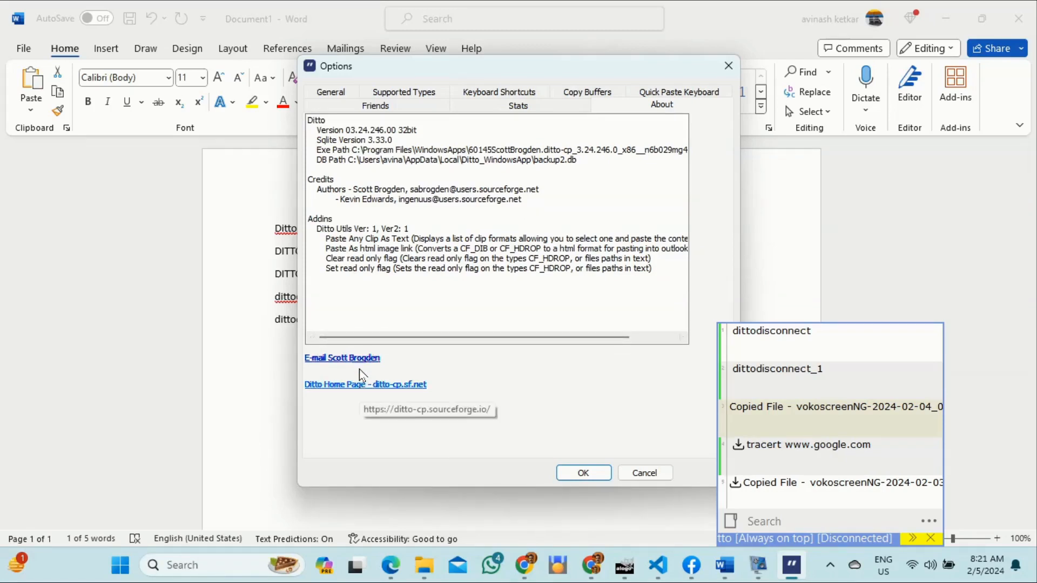
Step: Review the Stats, Keyboard Shortcuts and Friends settings, and close the Options without saving changes
{"action": "left_click", "coordinate": [519, 107]}
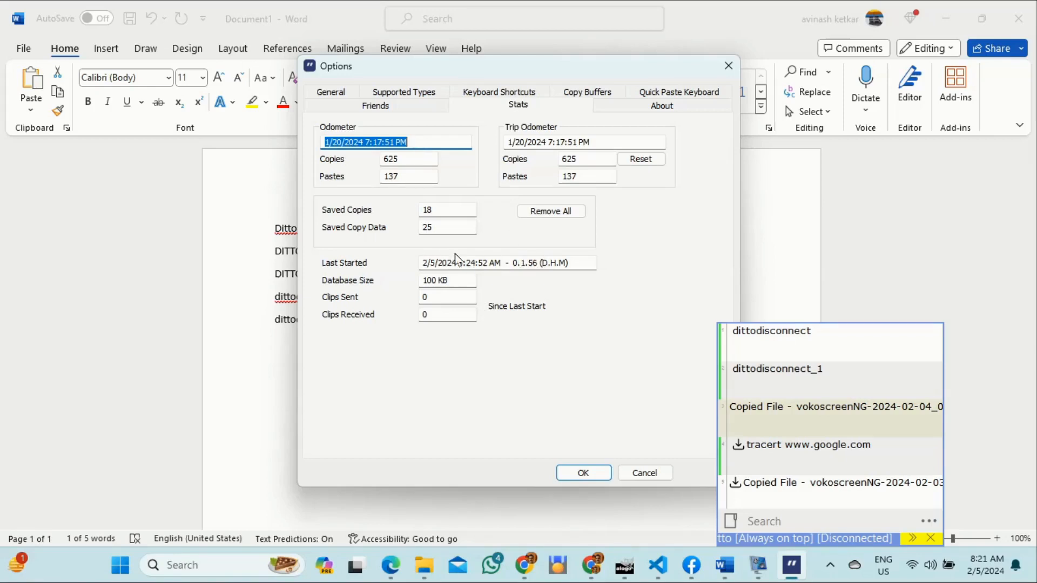
{"action": "left_click", "coordinate": [497, 94]}
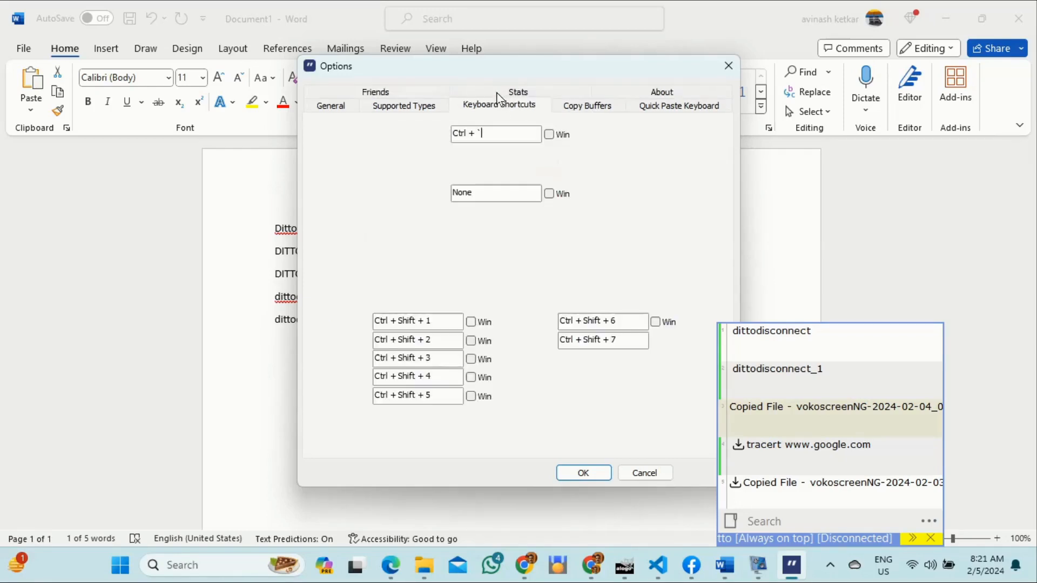
{"action": "left_click", "coordinate": [411, 97]}
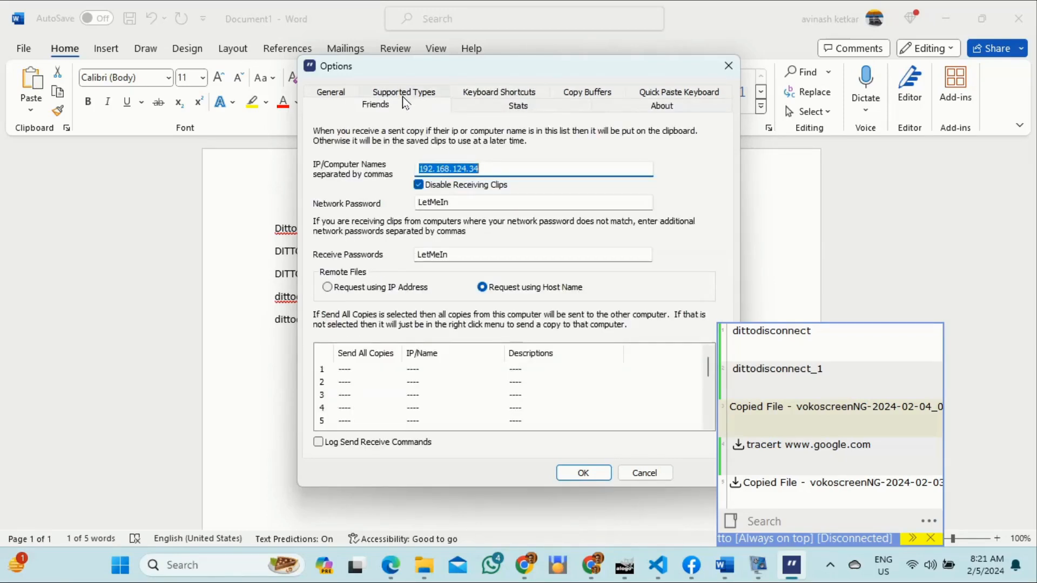
{"action": "left_click", "coordinate": [642, 473]}
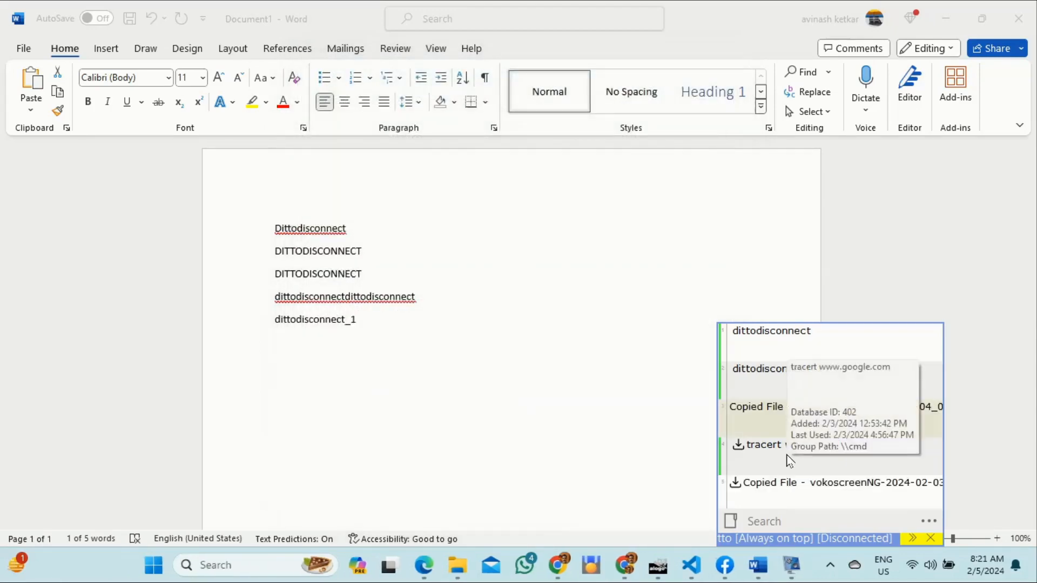